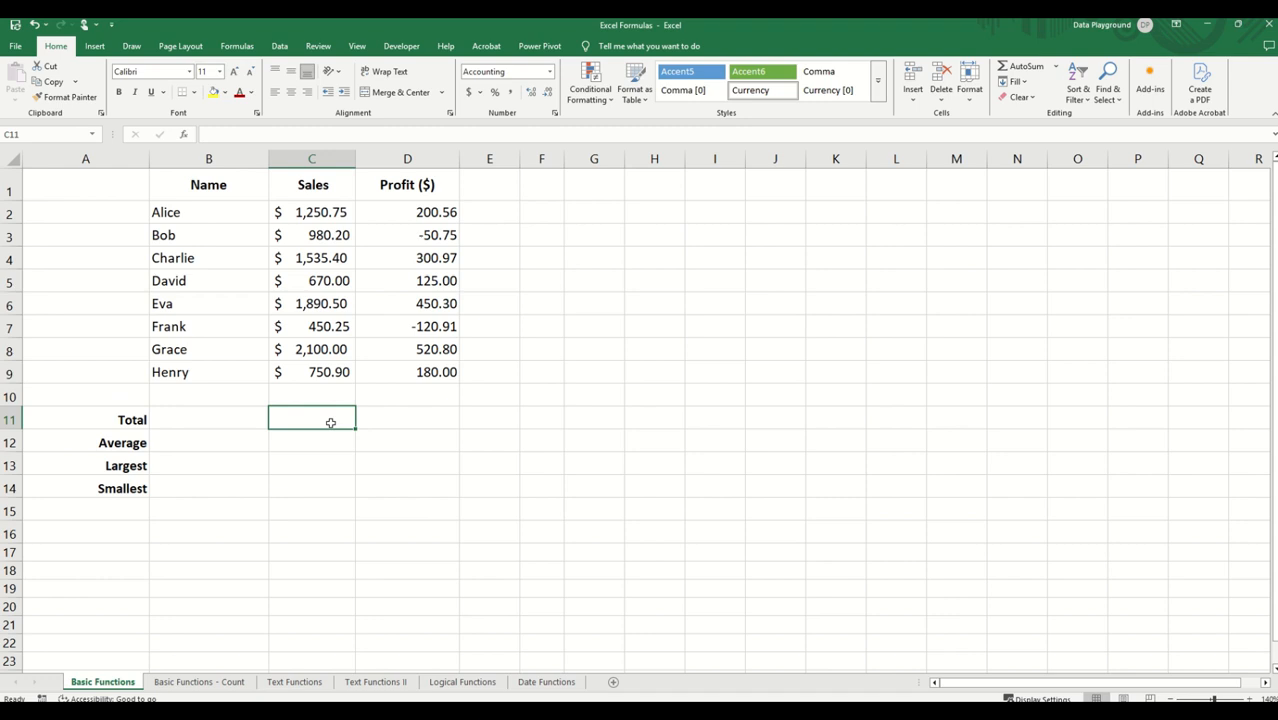
Step: Total the Sales column in C11 with =SUM(C2:C9) and copy the formula across to D11 for Profit
{"action": "type", "text": "=SUM"}
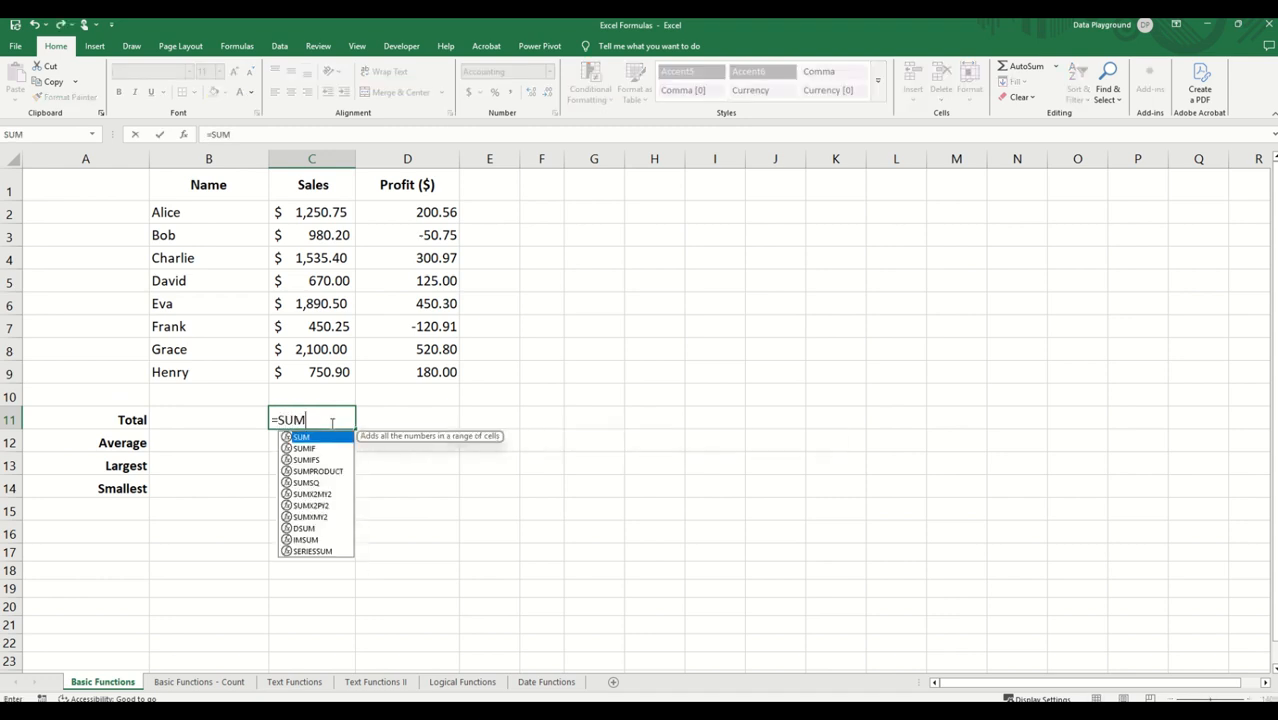
{"action": "type", "text": "("}
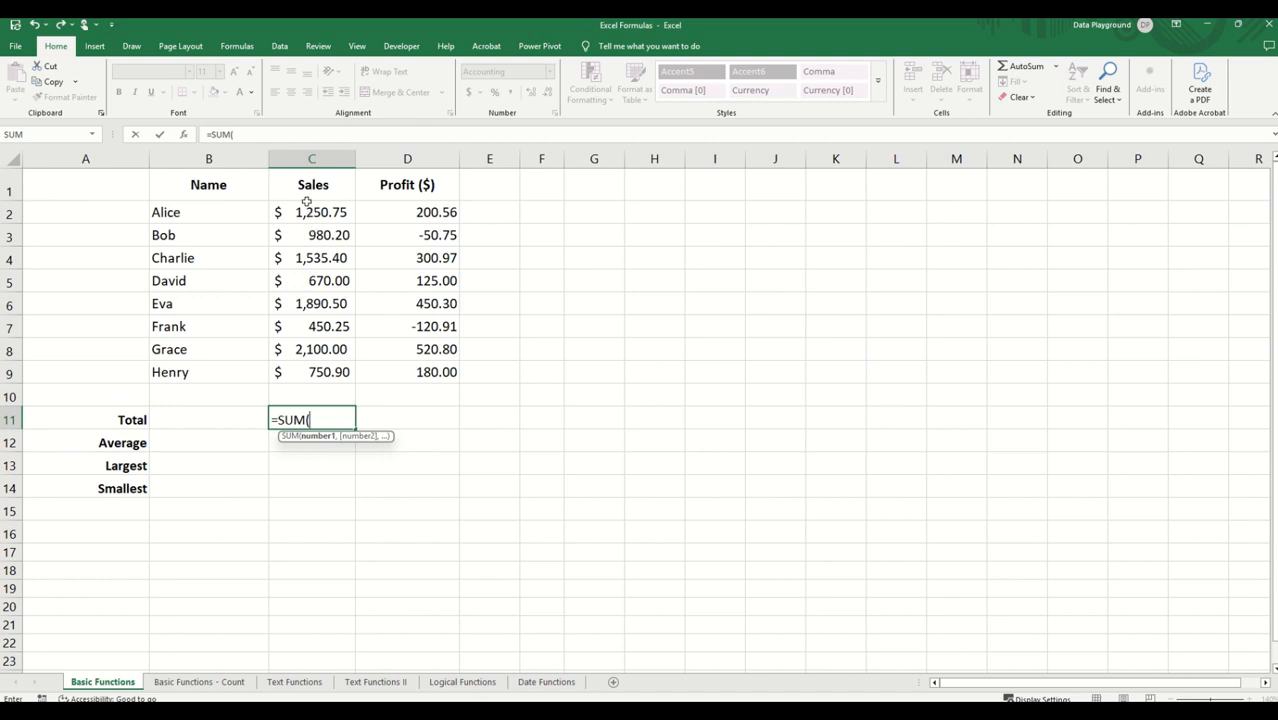
{"action": "left_click_drag", "start_coordinate": [308, 210], "coordinate": [301, 377]}
{"action": "type", "text": ")"}
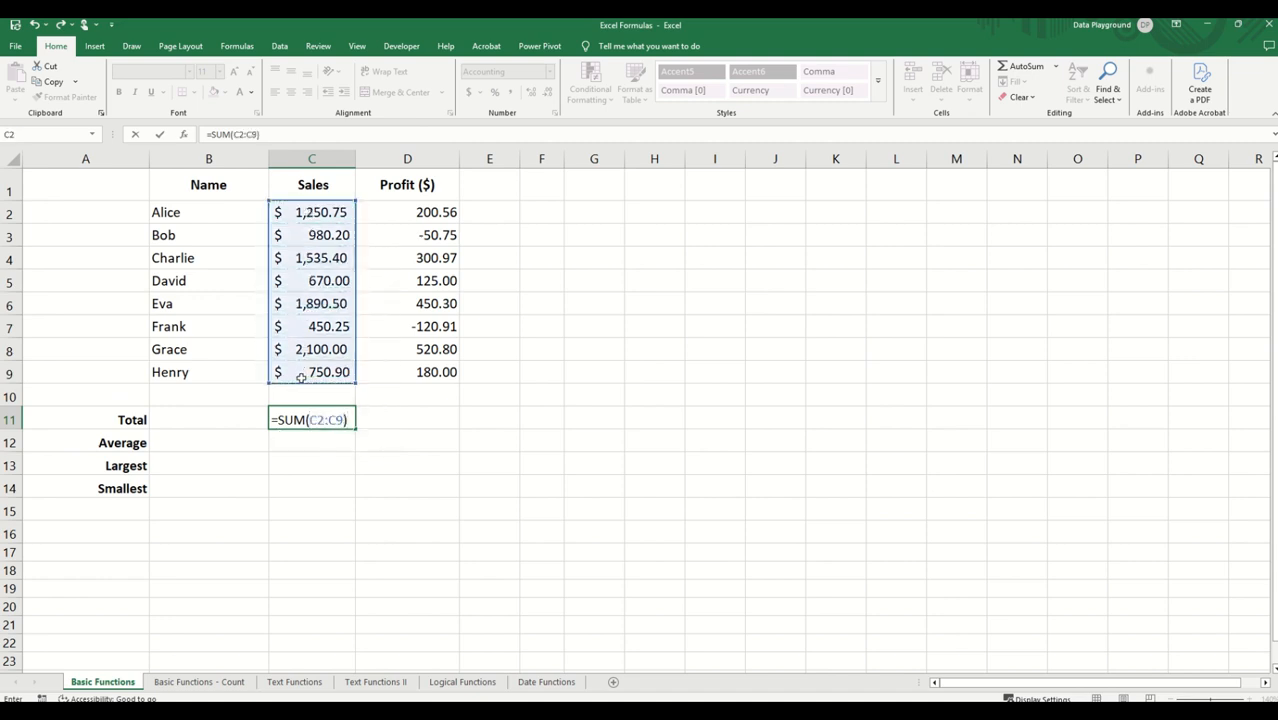
{"action": "key", "text": "Return"}
{"action": "left_click", "coordinate": [344, 420]}
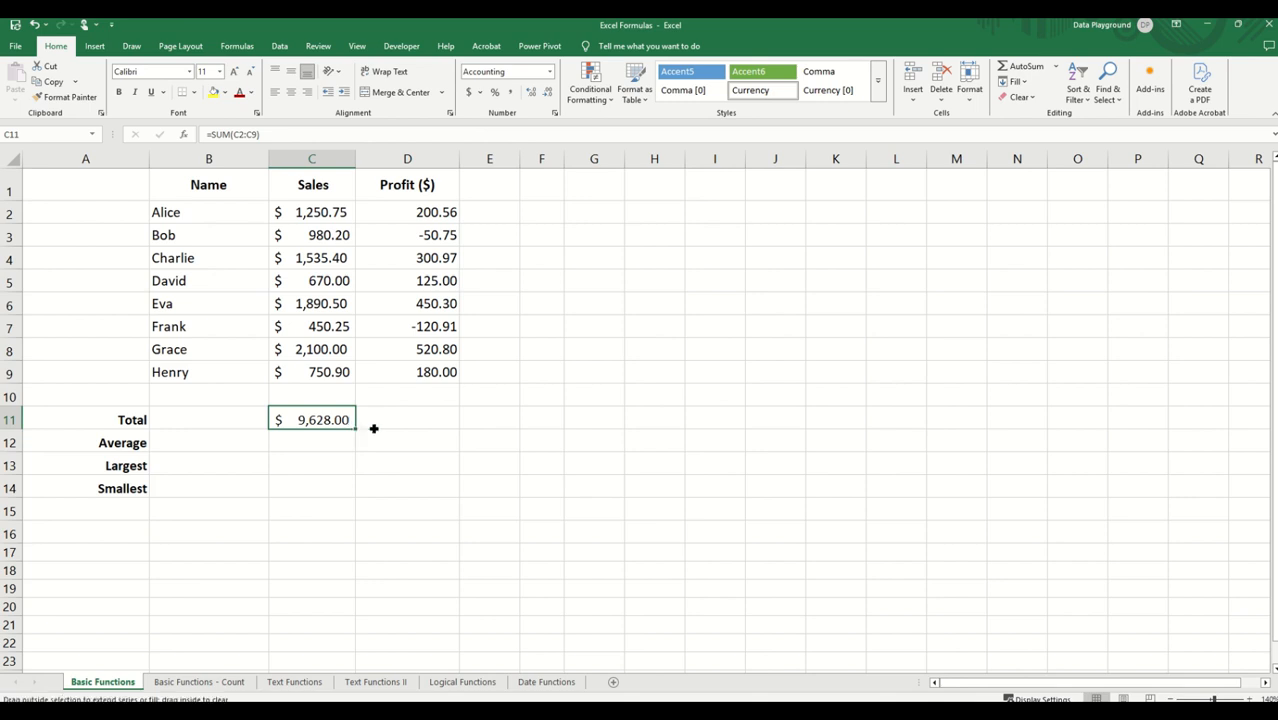
{"action": "left_click_drag", "start_coordinate": [373, 428], "coordinate": [436, 426]}
Step: Average the Sales column in C12 with =AVERAGE(C2:C9) and copy the formula across to D12 for Profit
{"action": "left_click", "coordinate": [296, 445]}
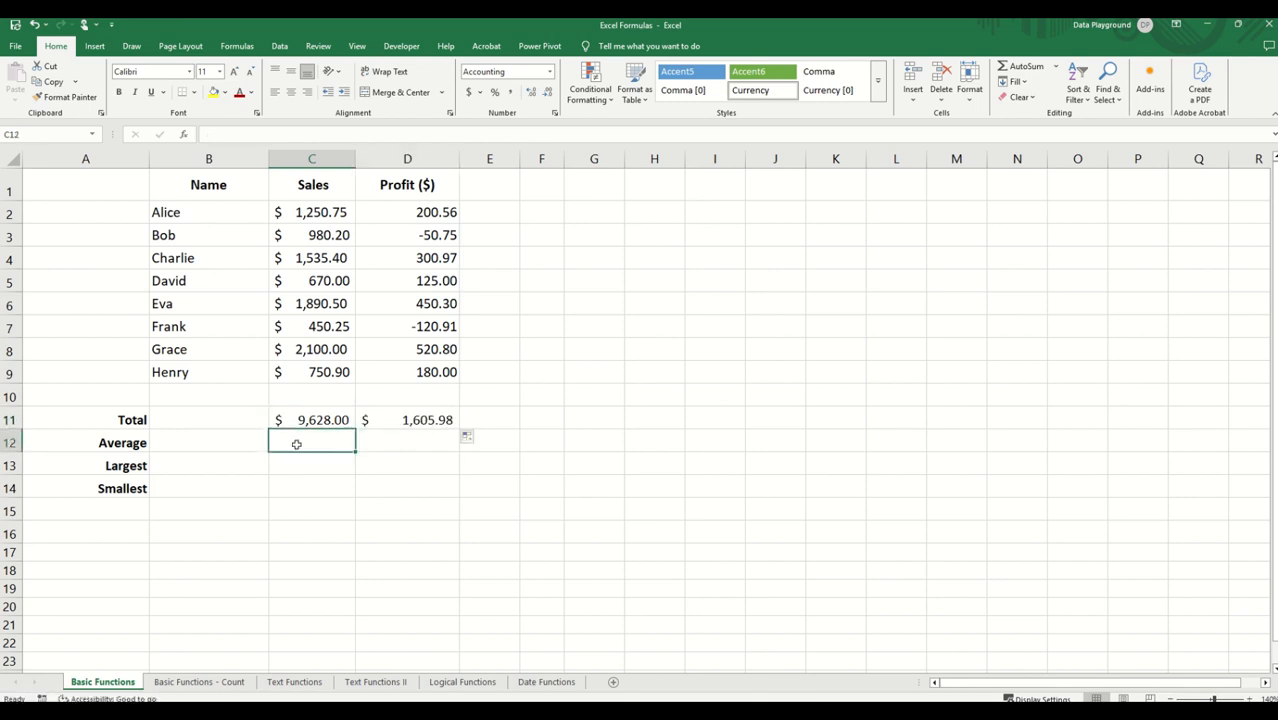
{"action": "type", "text": "=AVE"}
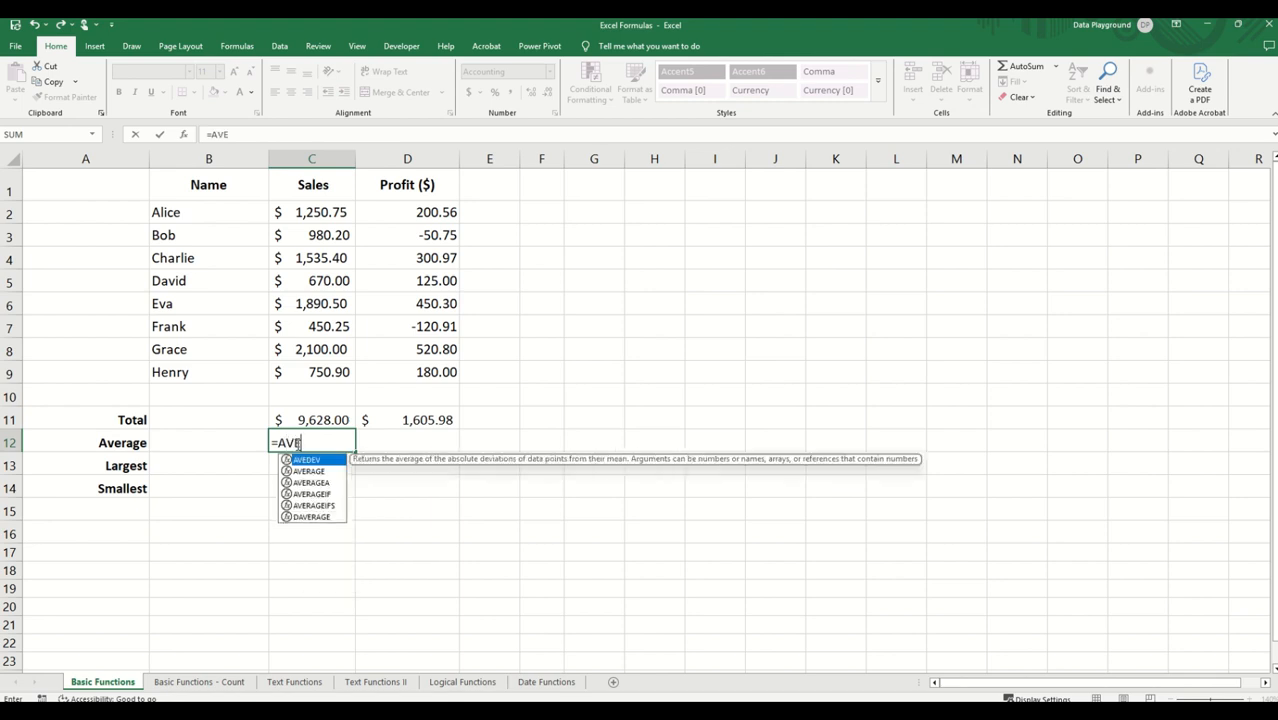
{"action": "type", "text": "A"}
{"action": "key", "text": "BackSpace"}
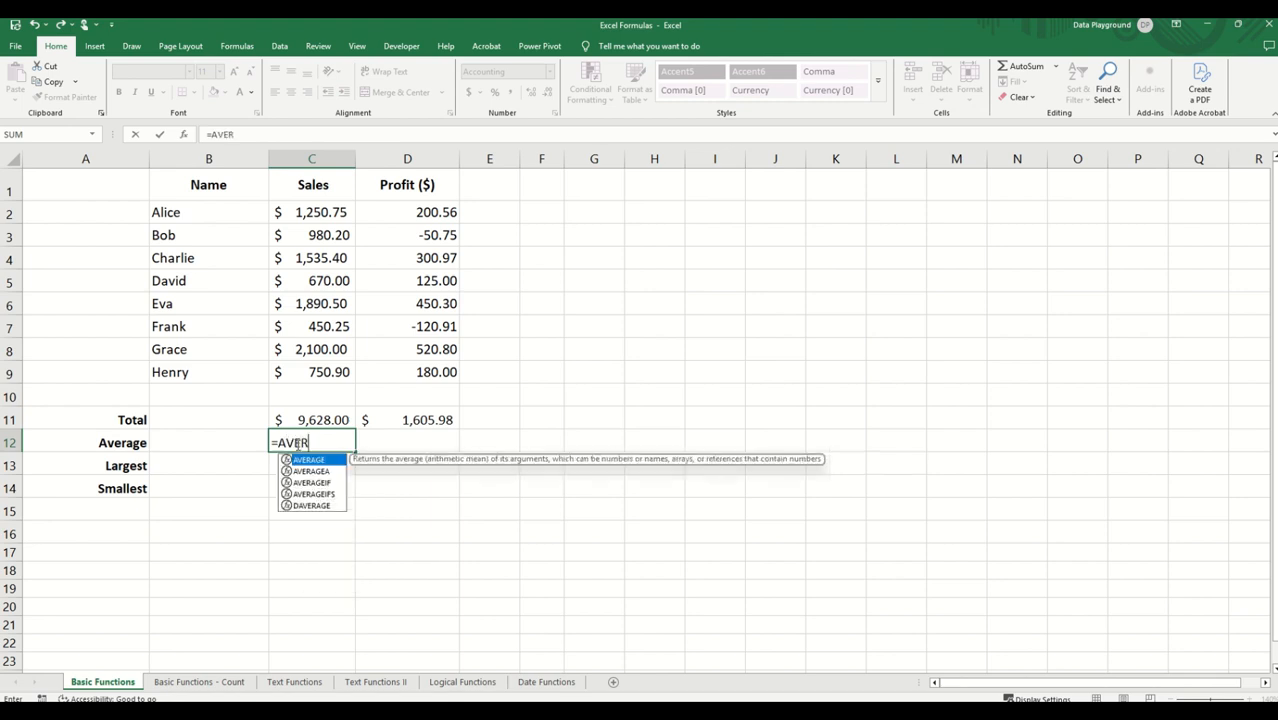
{"action": "type", "text": "RAGE("}
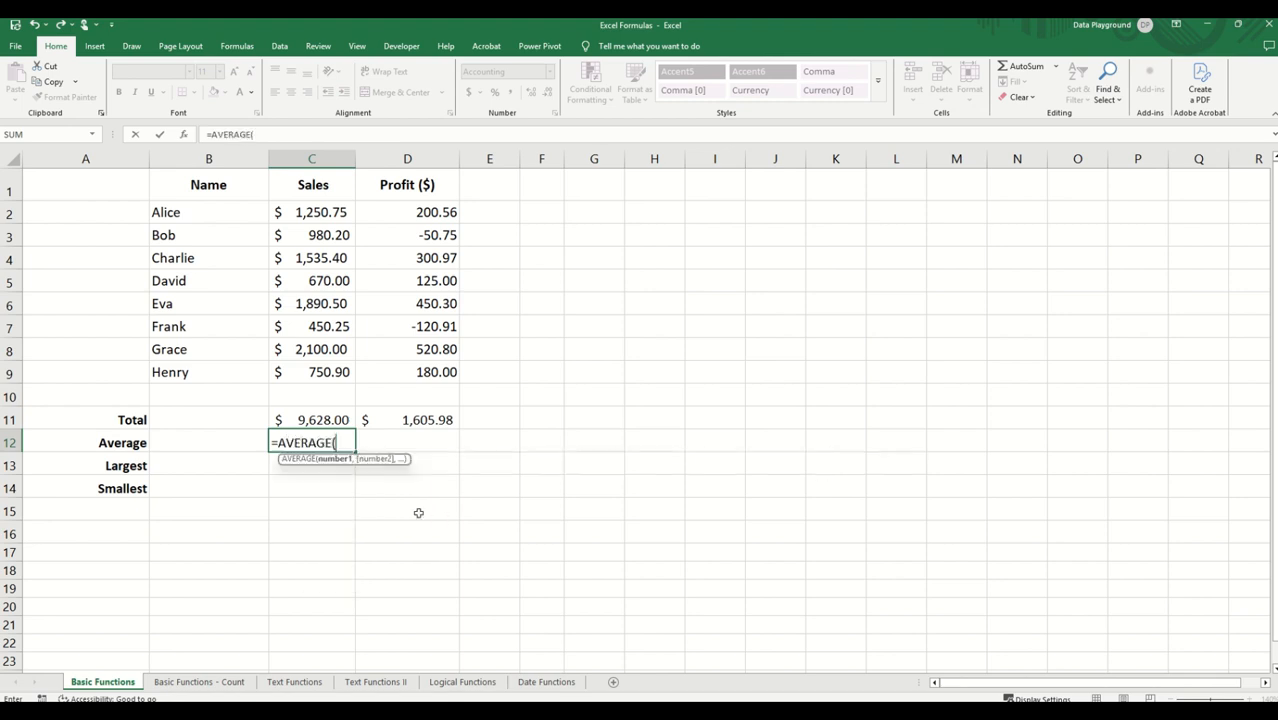
{"action": "left_click_drag", "start_coordinate": [321, 215], "coordinate": [316, 386]}
{"action": "type", "text": ")"}
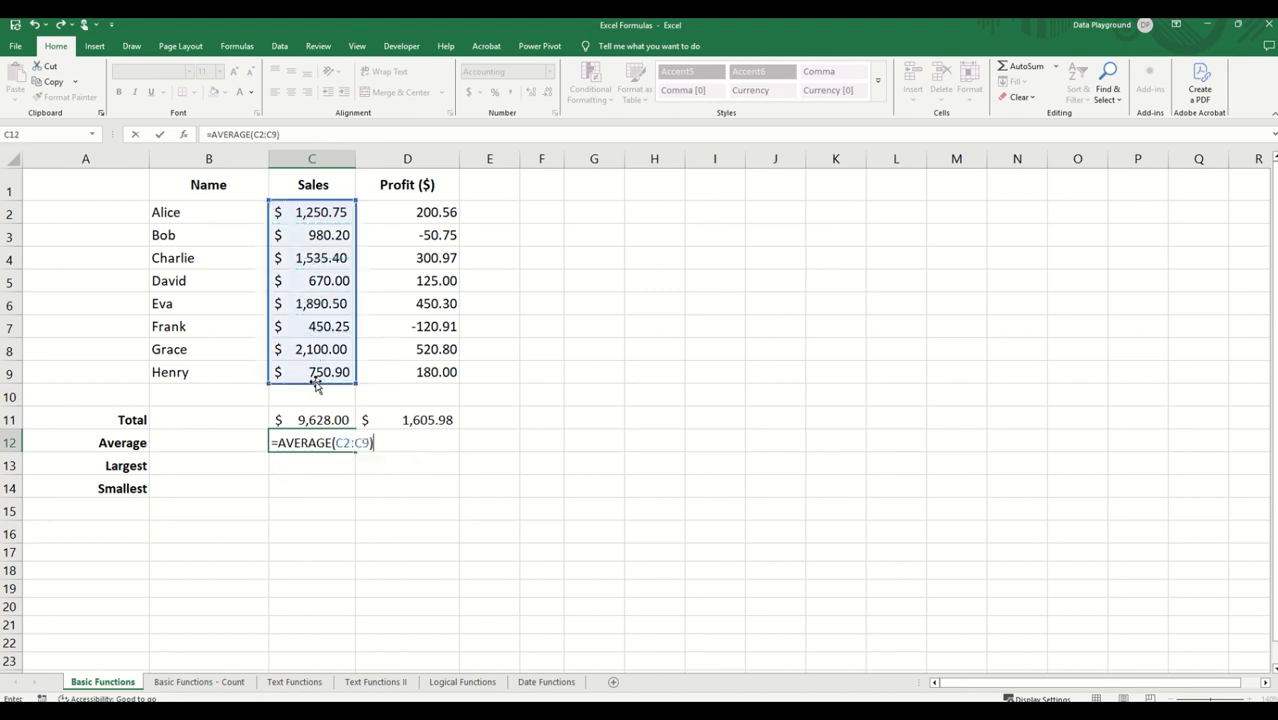
{"action": "key", "text": "Return"}
{"action": "left_click", "coordinate": [345, 445]}
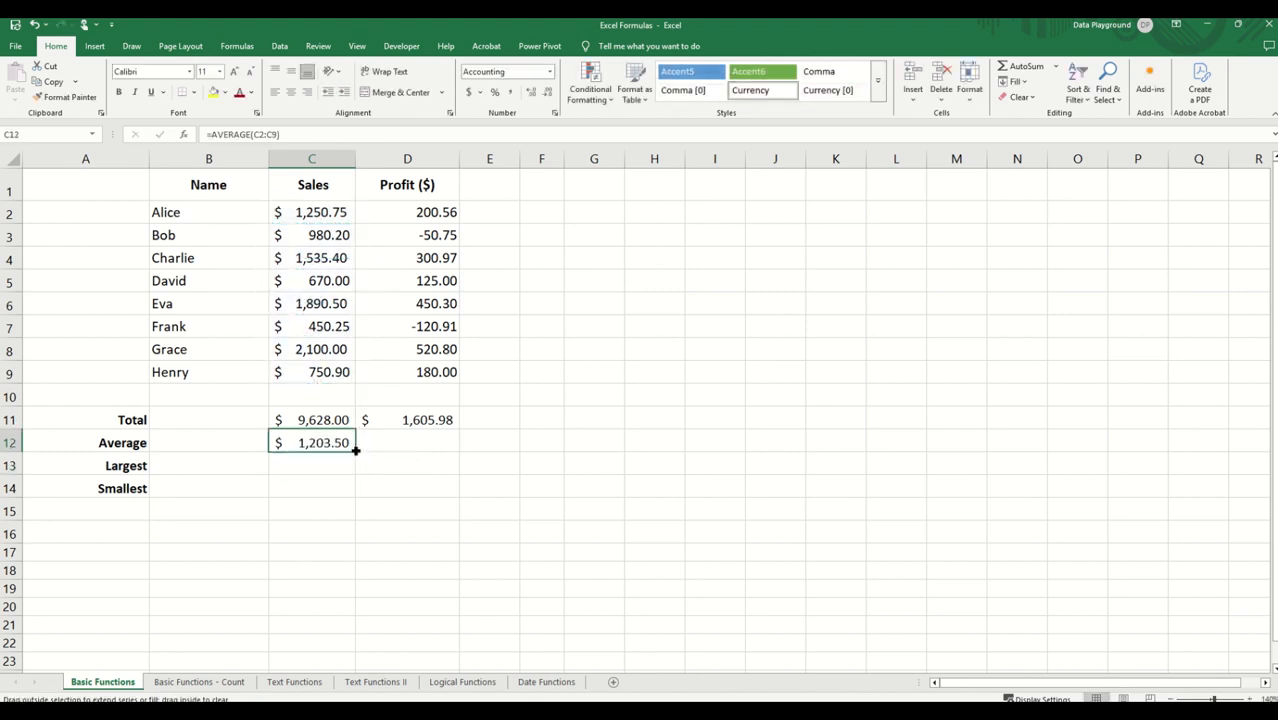
{"action": "left_click_drag", "start_coordinate": [355, 454], "coordinate": [458, 453]}
Step: Find the largest Sales value in C13 with =MAX(C2:C9) and copy the formula across to D13 for Profit
{"action": "left_click", "coordinate": [287, 469]}
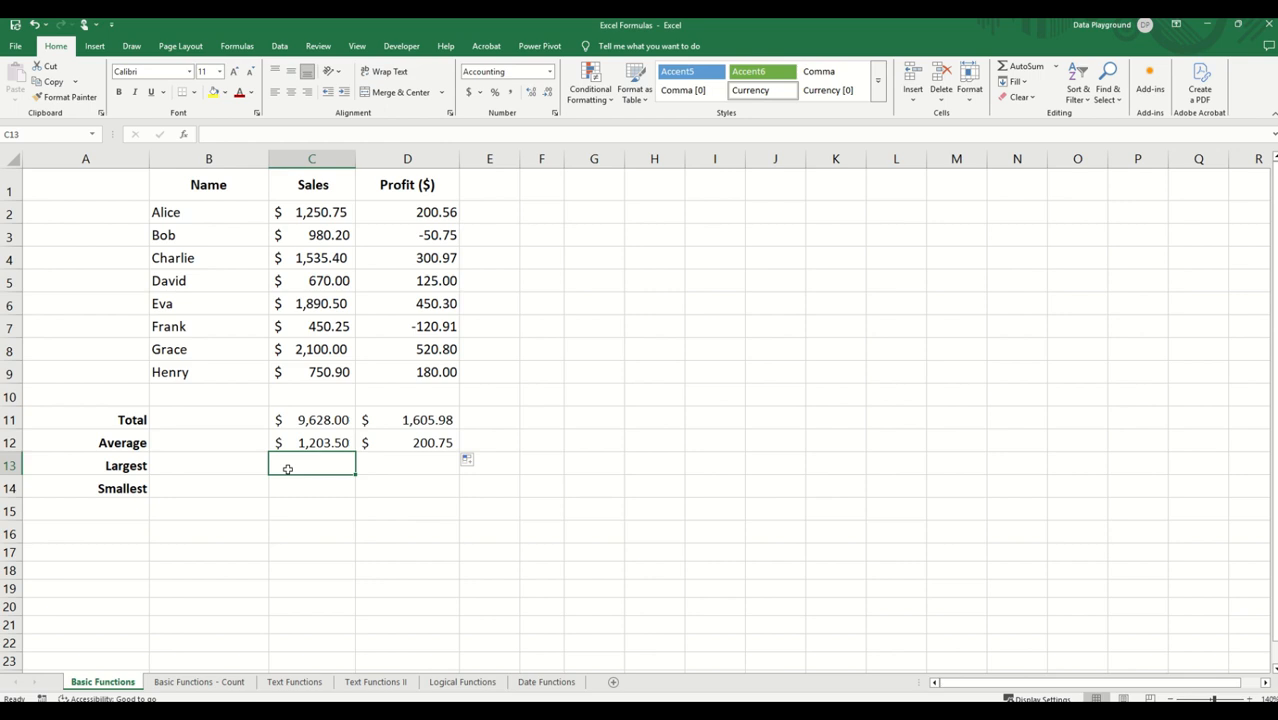
{"action": "type", "text": "=MAX"}
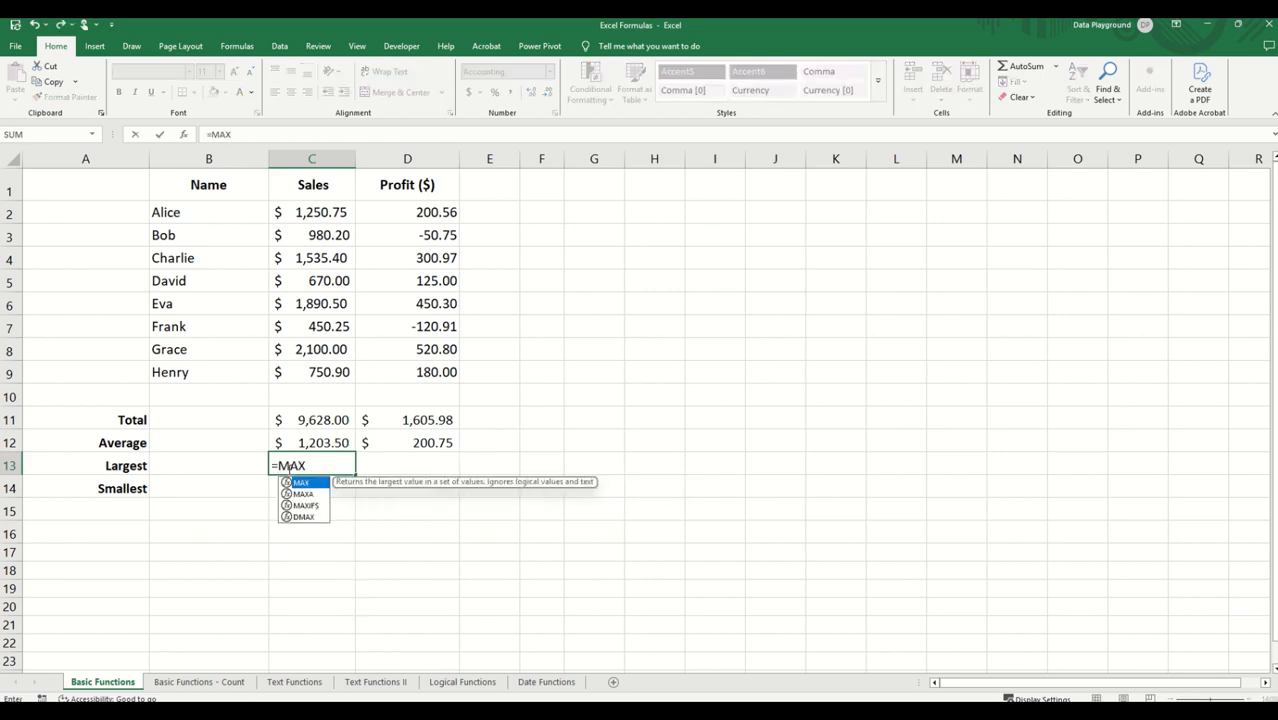
{"action": "type", "text": "("}
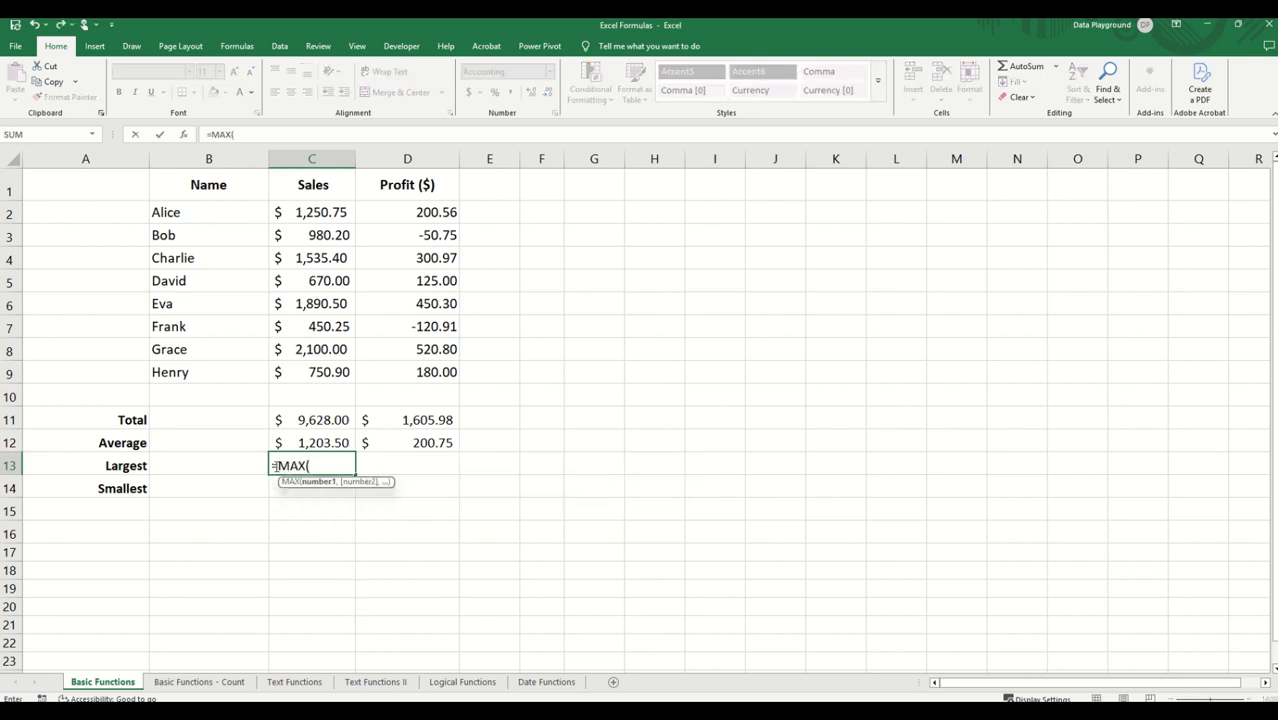
{"action": "left_click_drag", "start_coordinate": [306, 213], "coordinate": [304, 372]}
{"action": "type", "text": ")"}
{"action": "key", "text": "Return"}
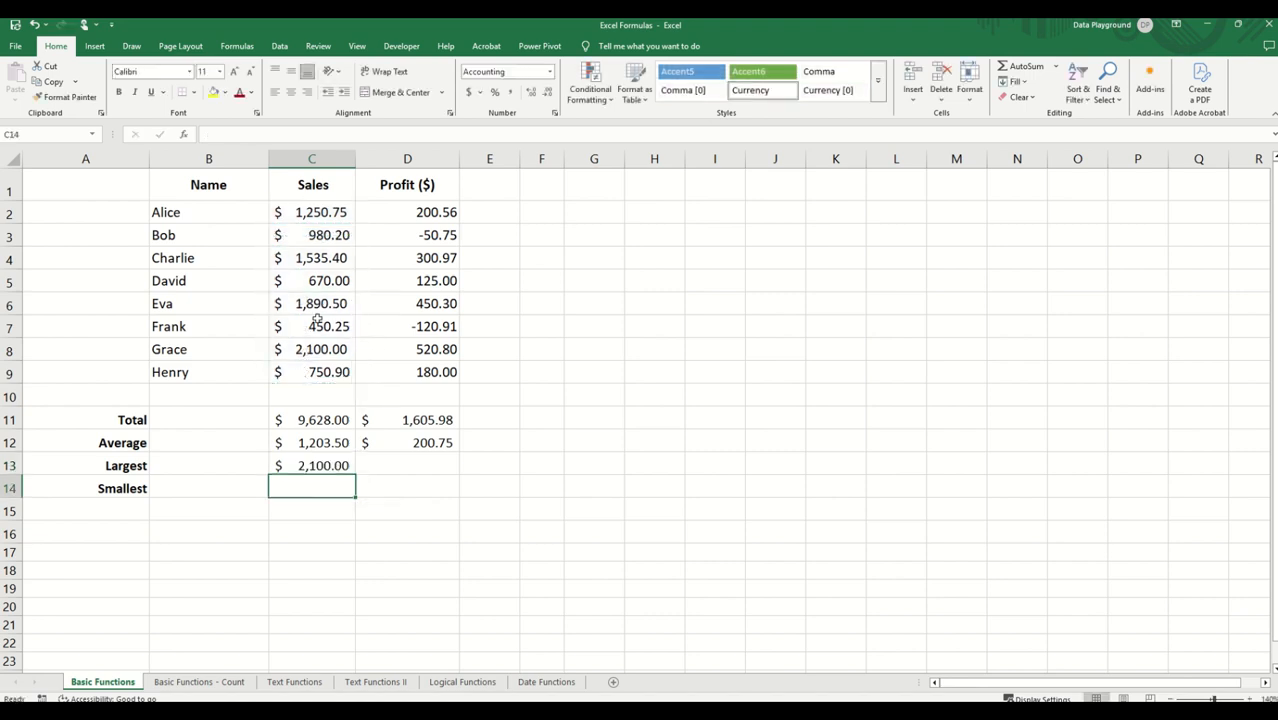
{"action": "left_click", "coordinate": [311, 466]}
{"action": "left_click_drag", "start_coordinate": [354, 474], "coordinate": [440, 471]}
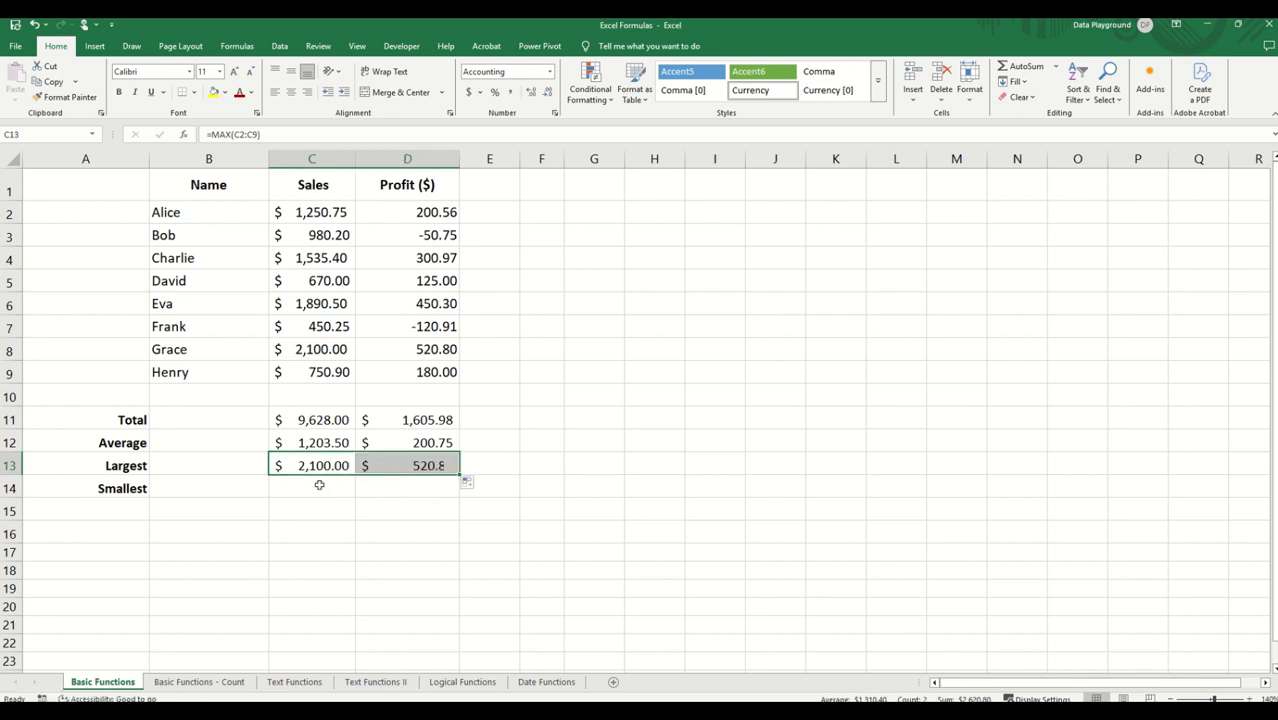
Step: Find the smallest Sales value in C14 with =MIN(C2:C9) and copy the formula across to D14 for Profit
{"action": "left_click", "coordinate": [318, 485]}
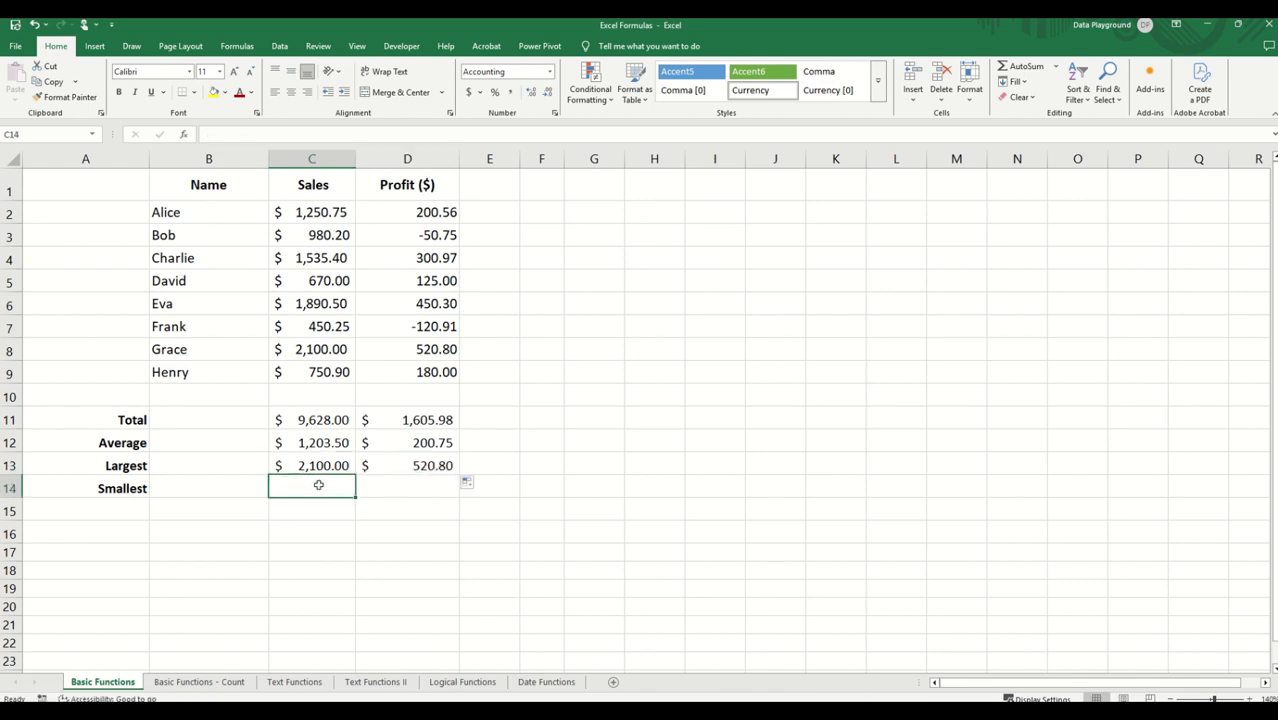
{"action": "type", "text": "=MIN"}
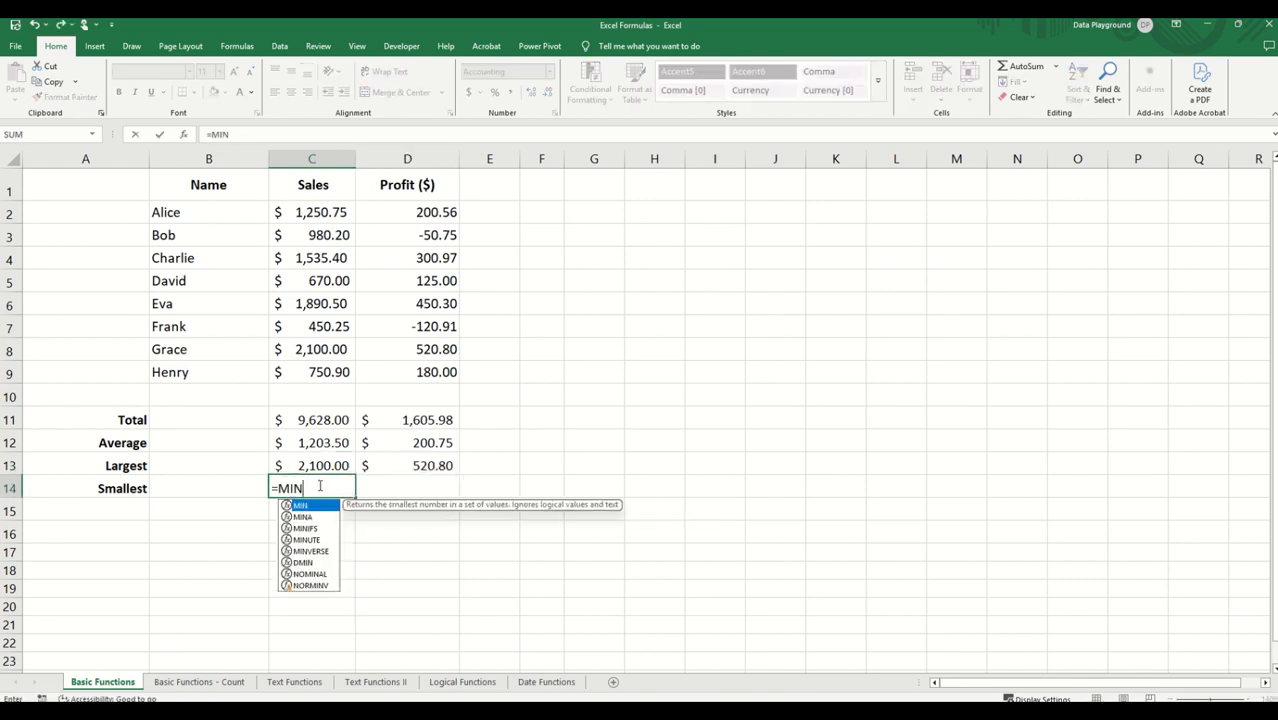
{"action": "type", "text": "("}
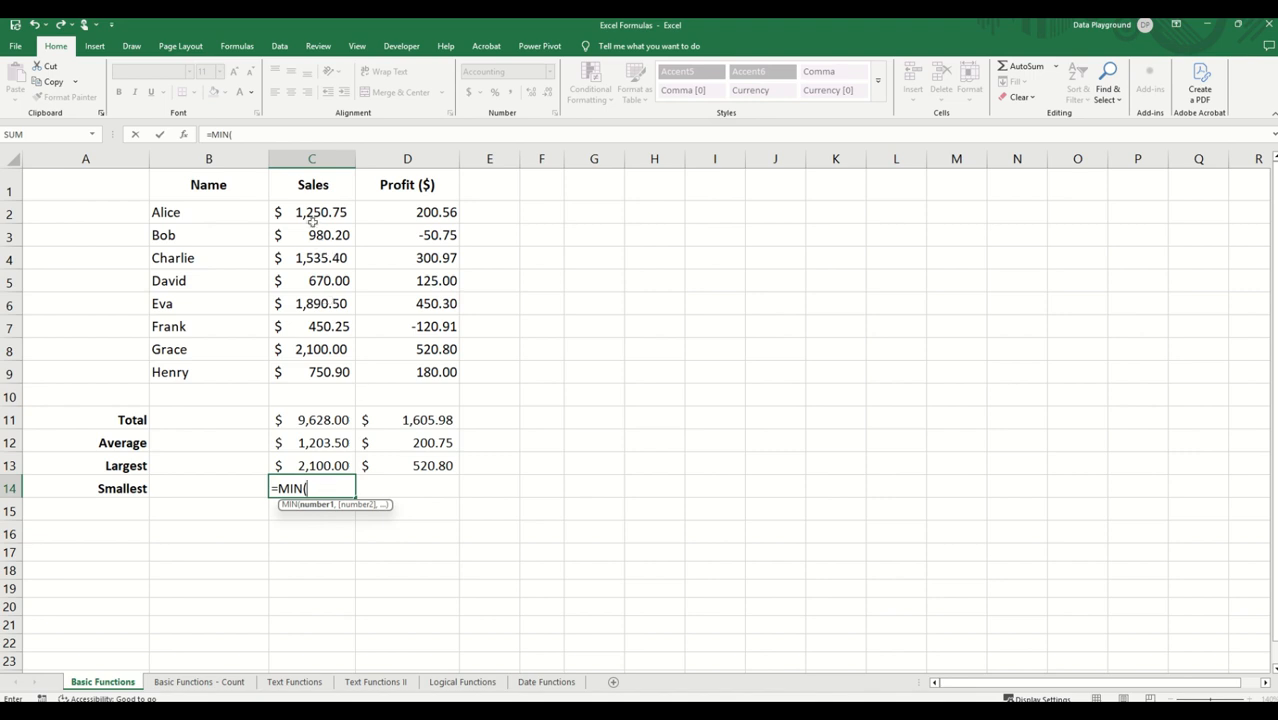
{"action": "left_click_drag", "start_coordinate": [312, 219], "coordinate": [302, 372]}
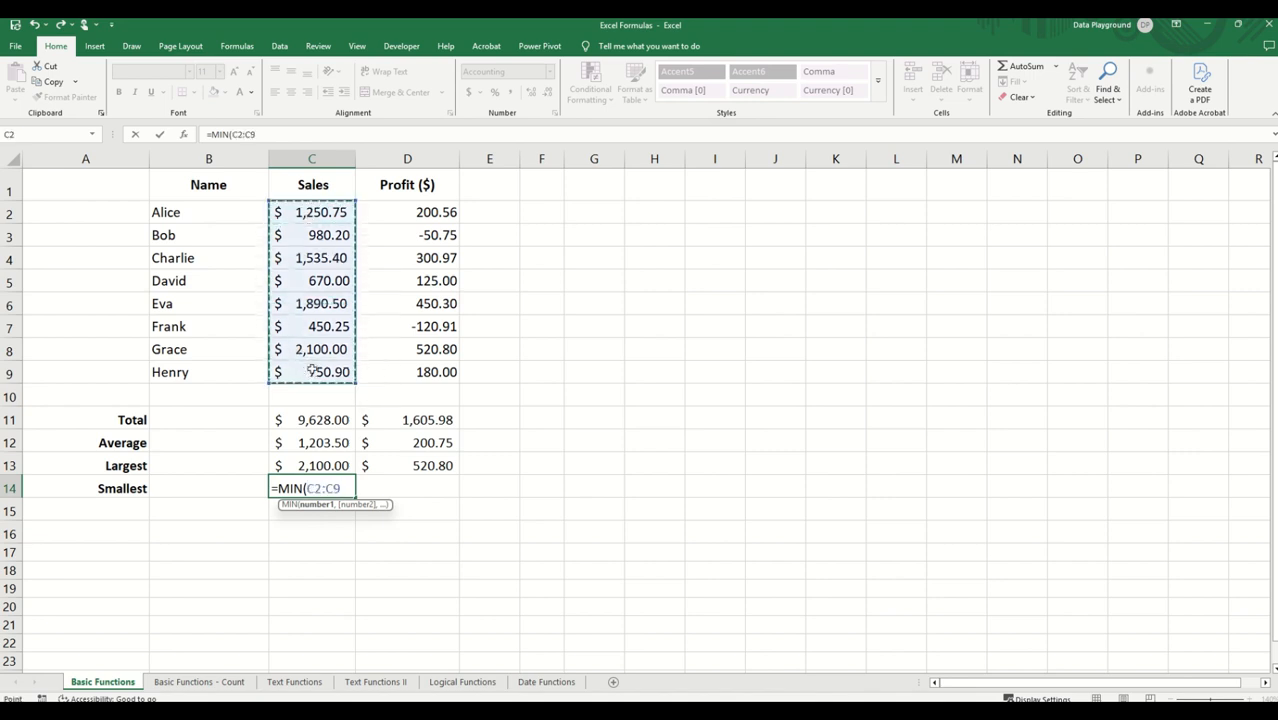
{"action": "key", "text": "Return"}
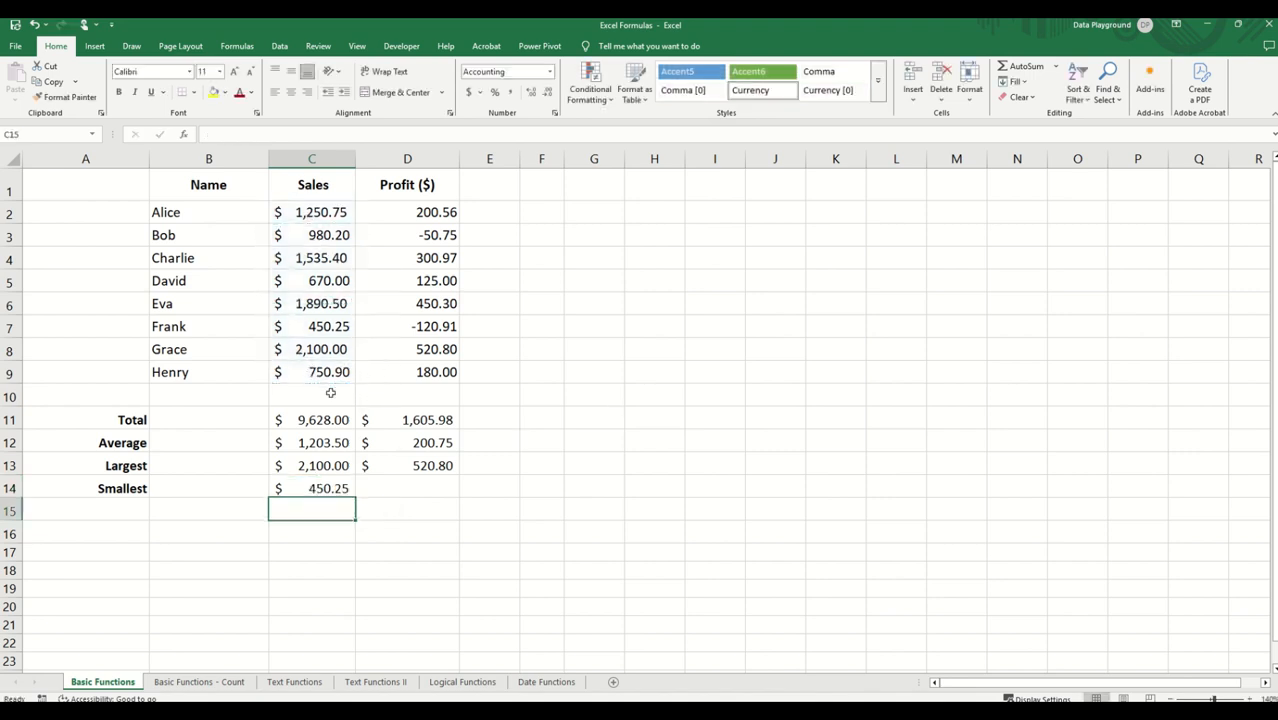
{"action": "left_click", "coordinate": [336, 486]}
{"action": "left_click_drag", "start_coordinate": [357, 498], "coordinate": [439, 491]}
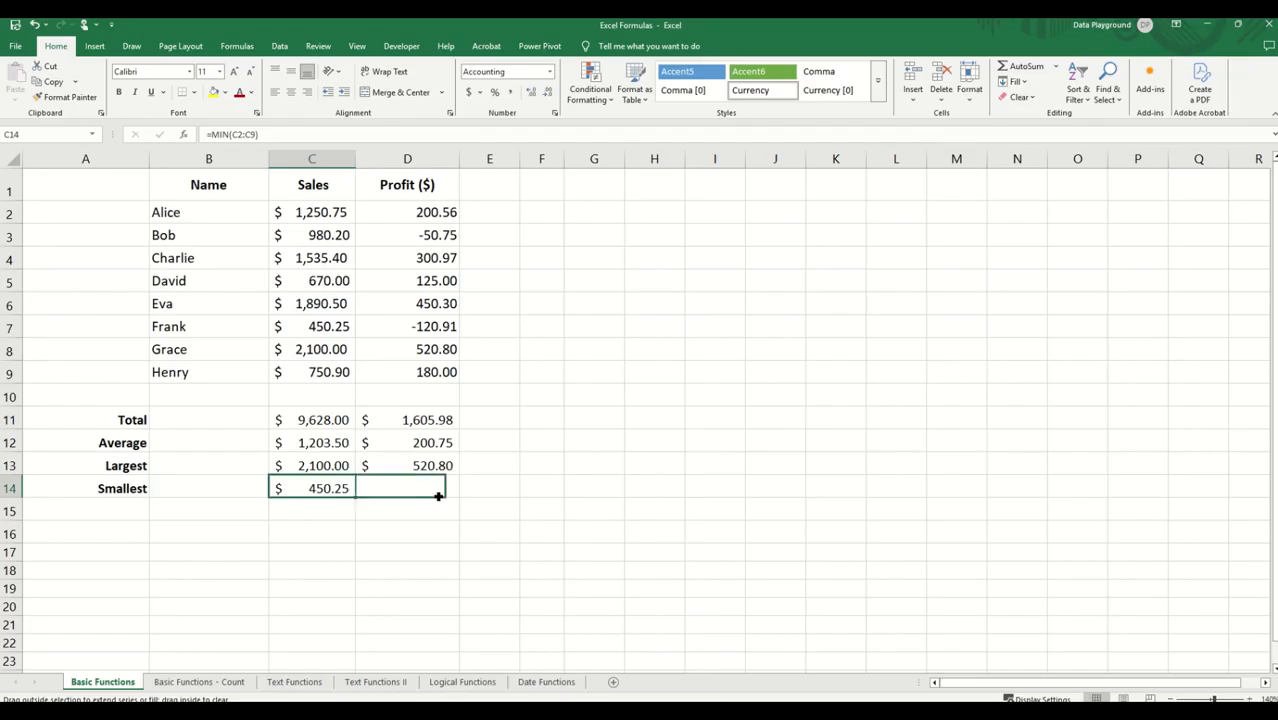
{"action": "left_click_drag", "start_coordinate": [439, 491], "coordinate": [448, 491]}
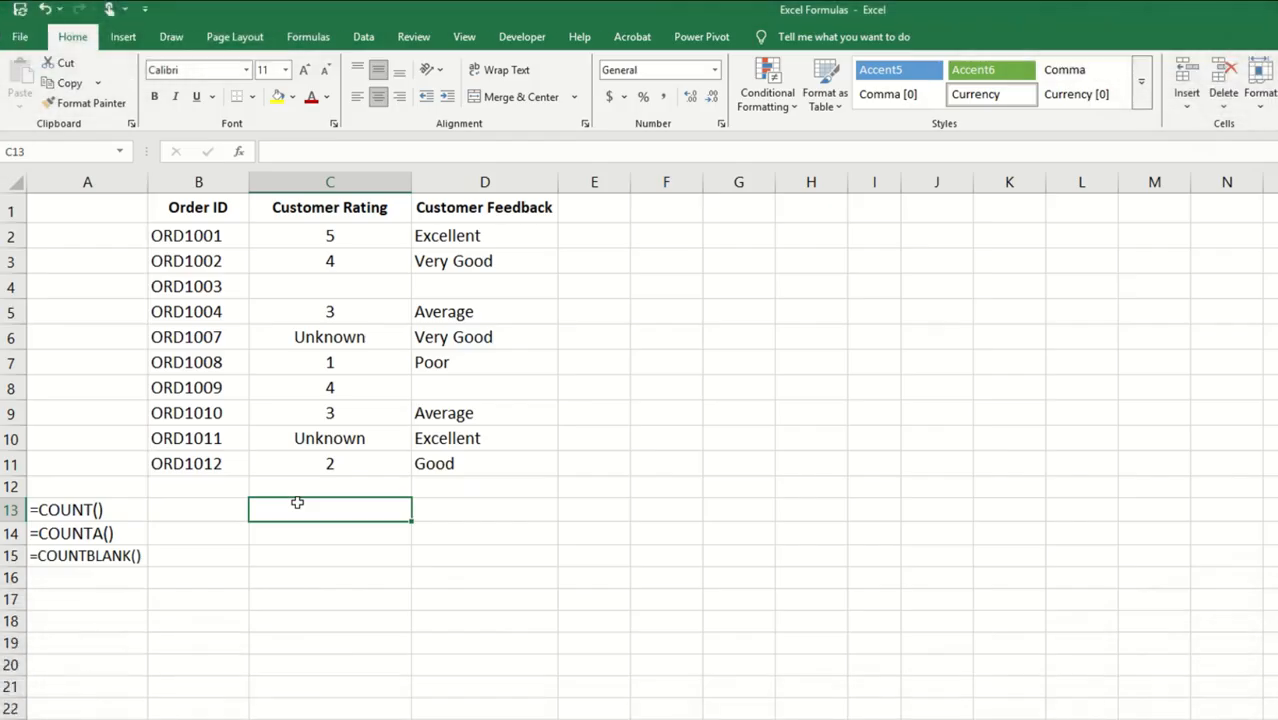
Step: Count the numeric customer ratings in C13 with =COUNT(C2:C11) and copy the formula across to D13 for Customer Feedback
{"action": "type", "text": "="}
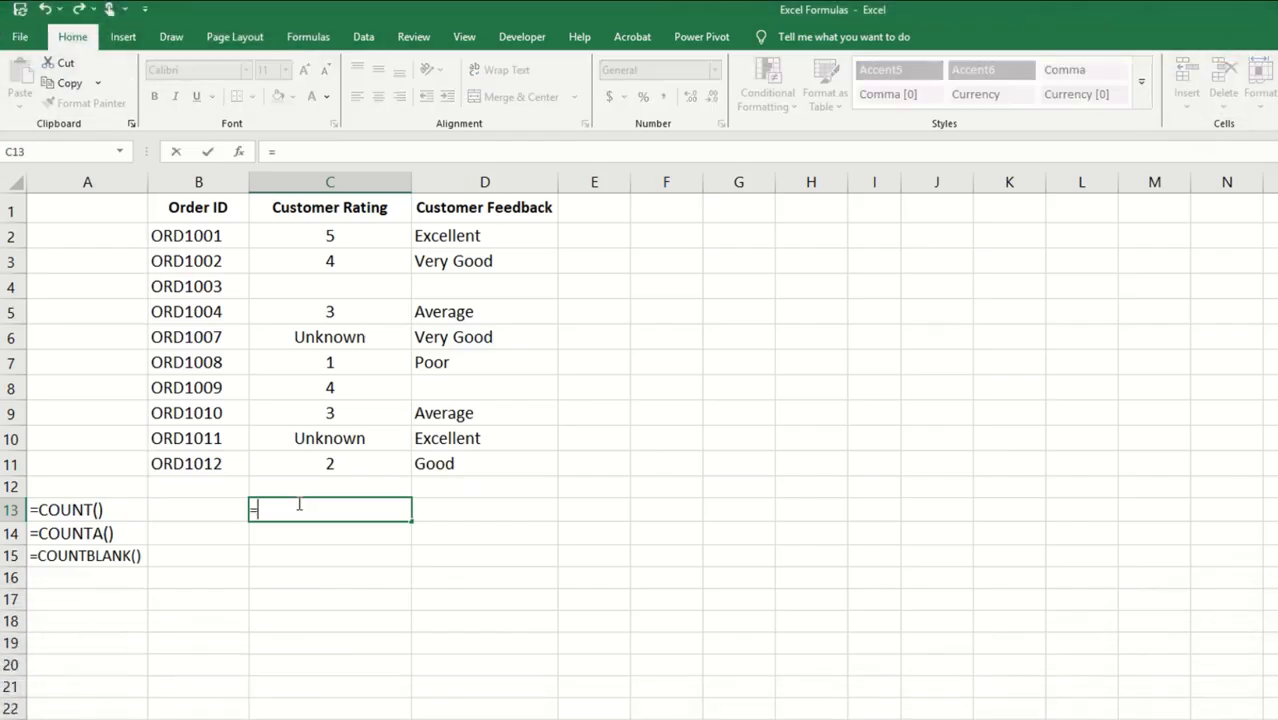
{"action": "type", "text": "COUNT("}
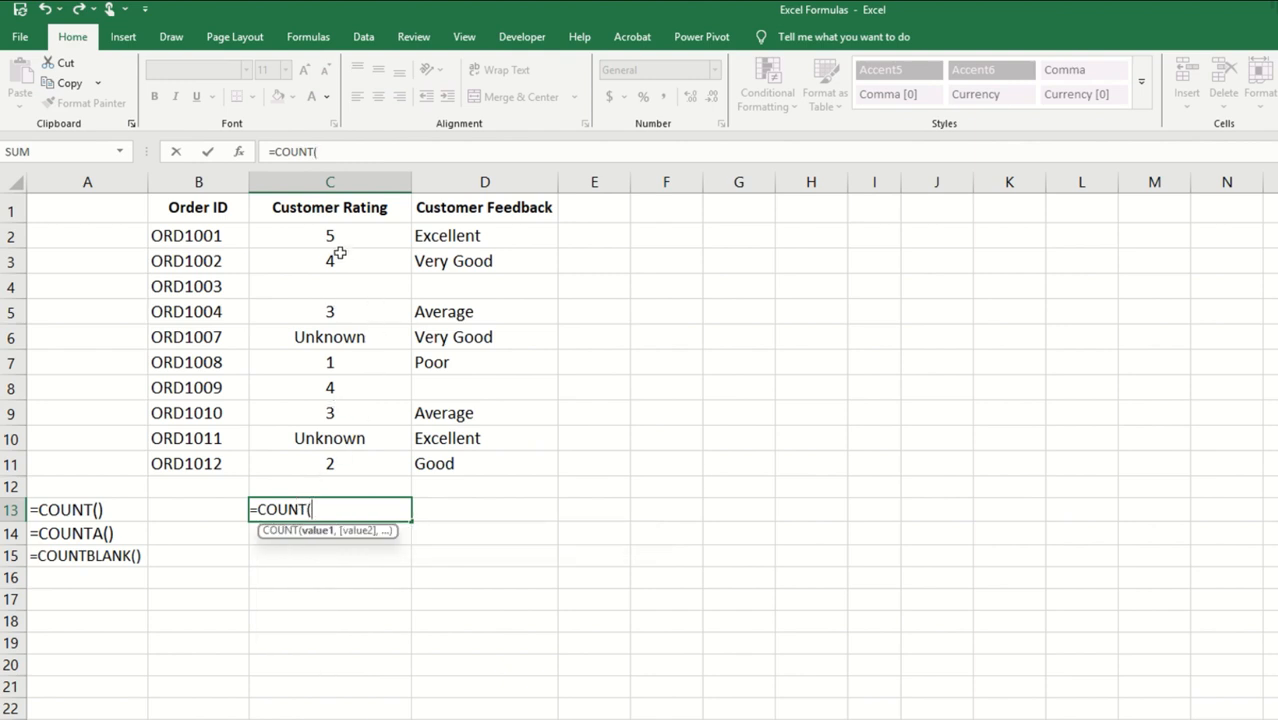
{"action": "left_click_drag", "start_coordinate": [338, 240], "coordinate": [338, 458]}
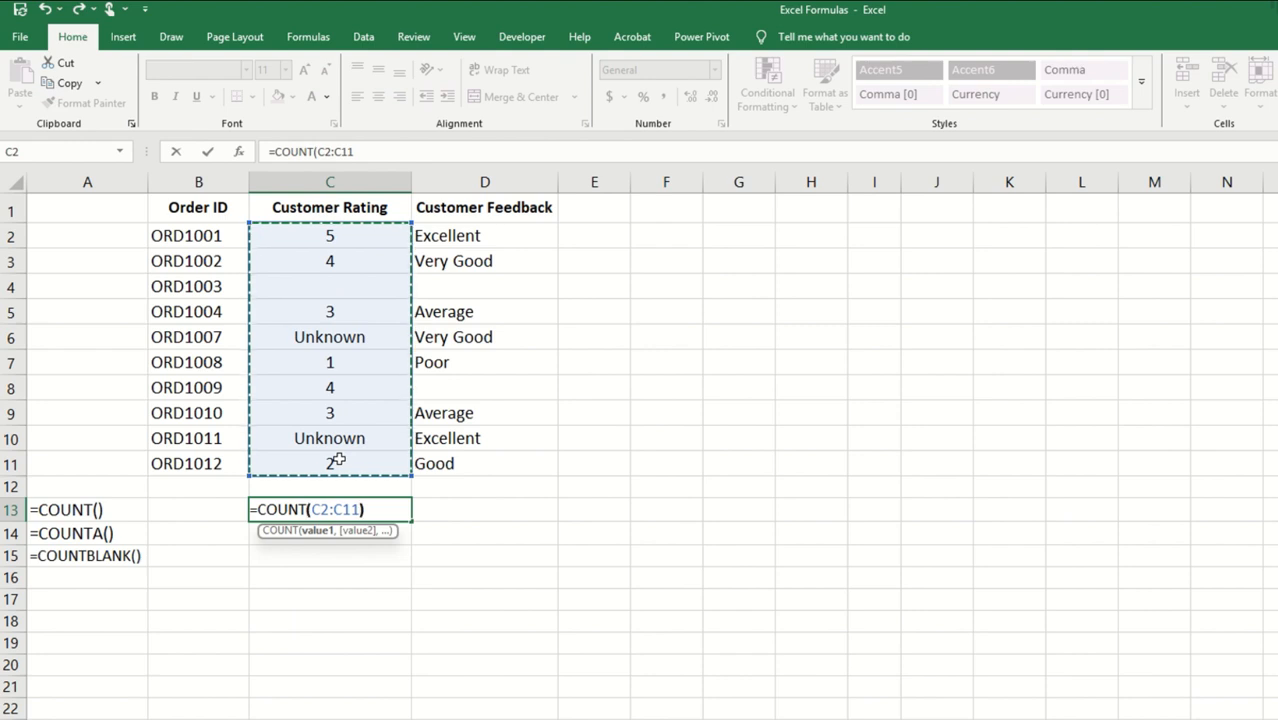
{"action": "type", "text": ")"}
{"action": "key", "text": "Return"}
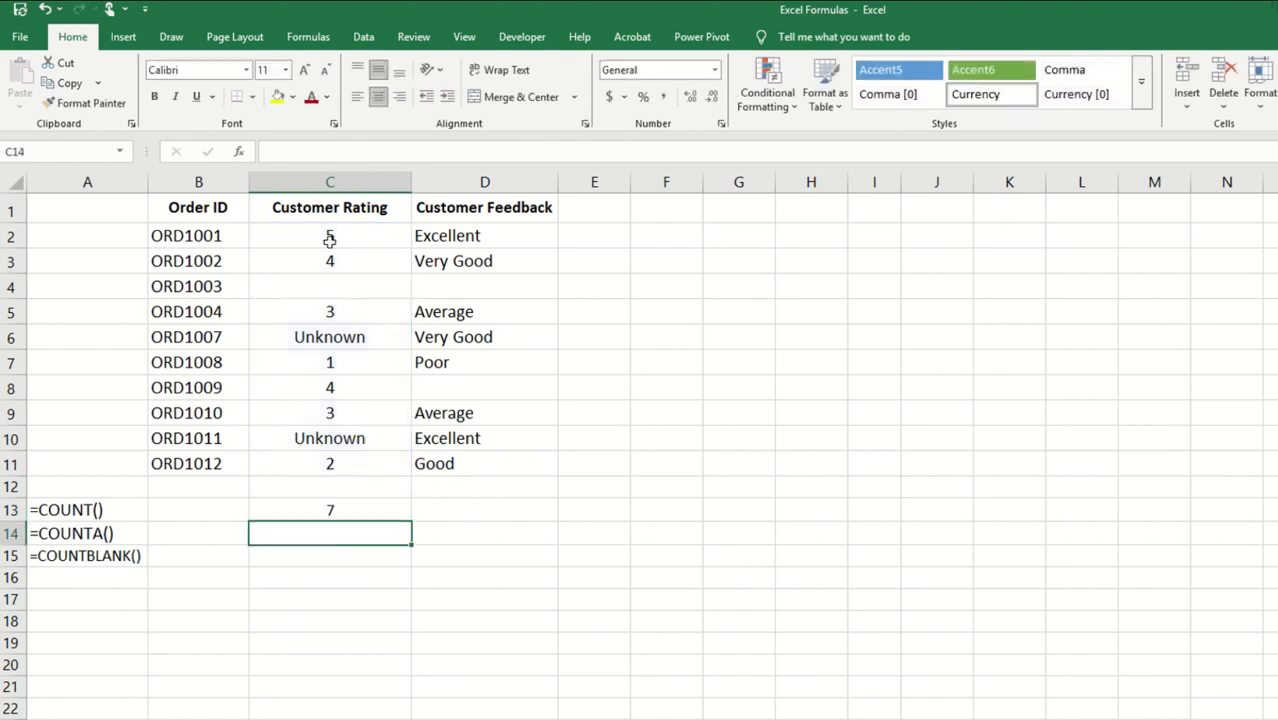
{"action": "left_click", "coordinate": [329, 508]}
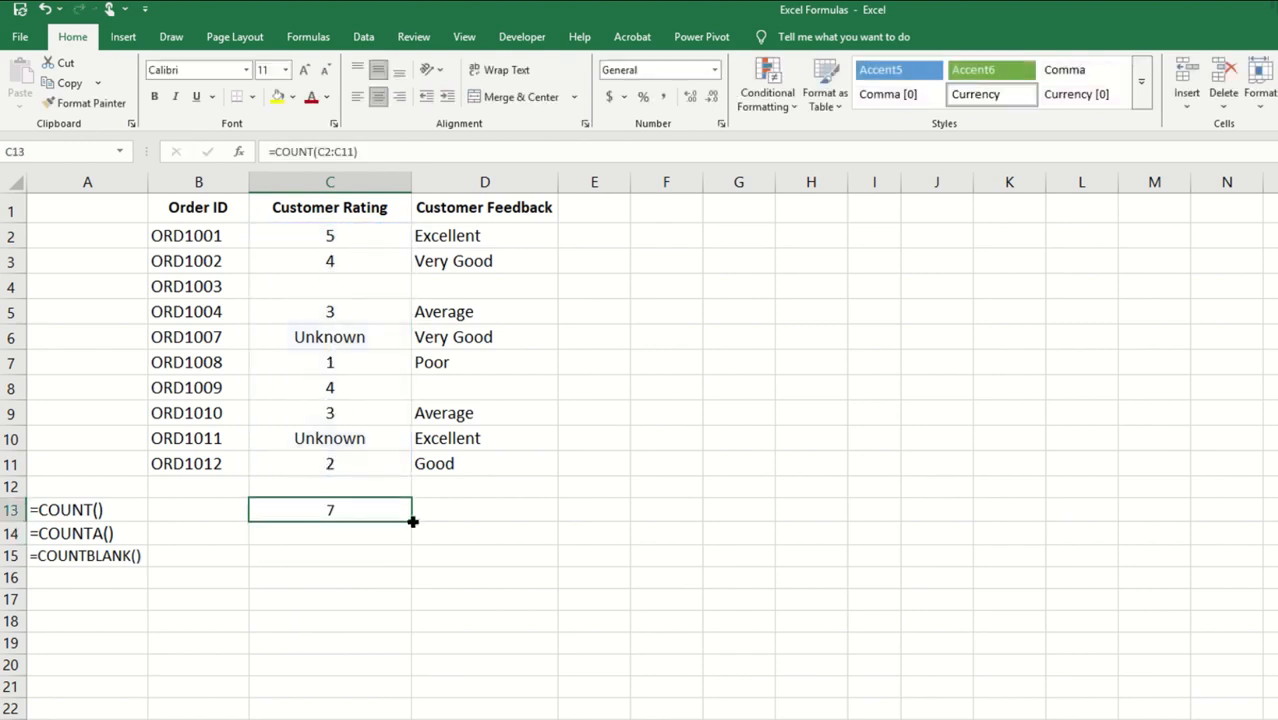
{"action": "left_click_drag", "start_coordinate": [411, 521], "coordinate": [540, 525]}
Step: Count the non-empty customer ratings in C14 with =COUNTA(C2:C11)
{"action": "left_click", "coordinate": [329, 533]}
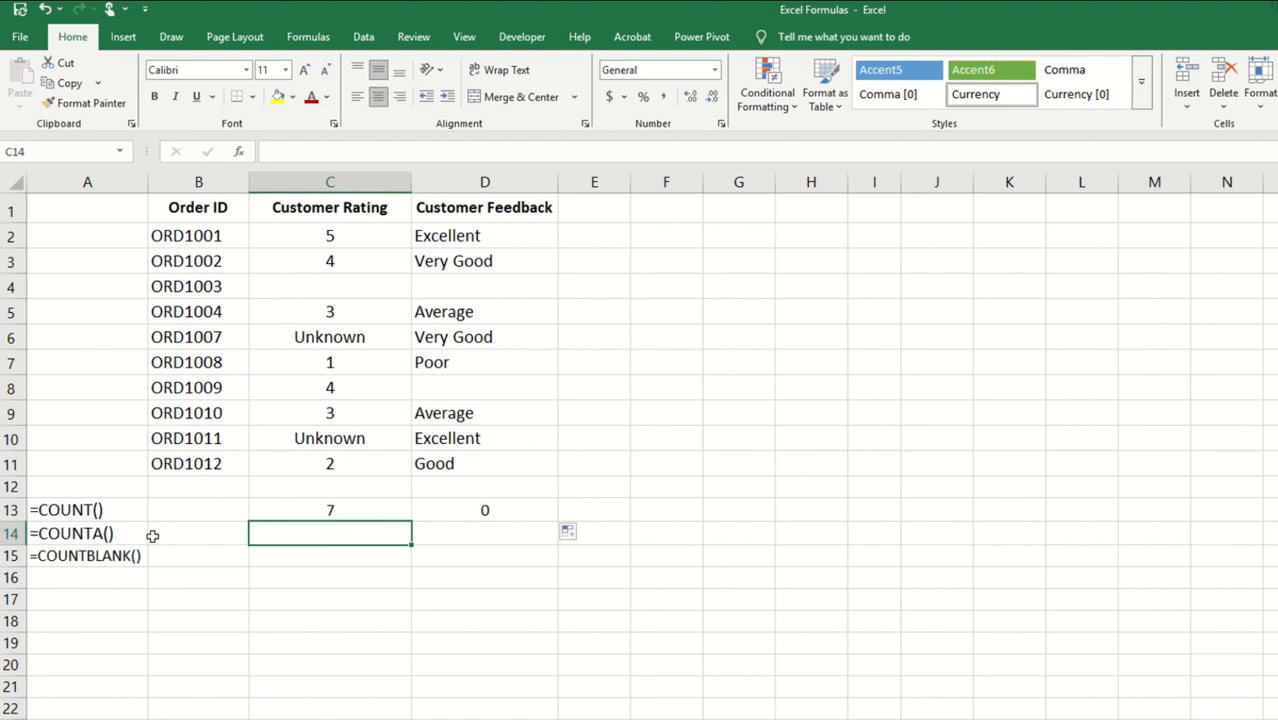
{"action": "type", "text": "COU"}
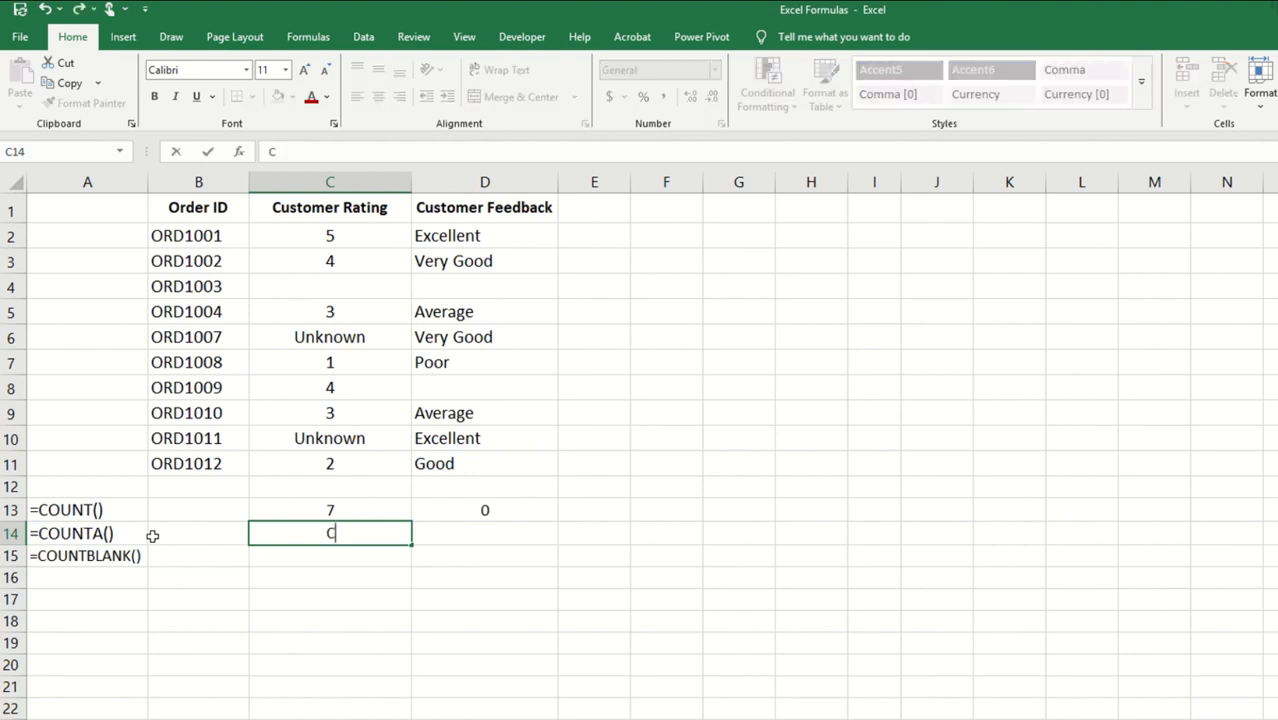
{"action": "key", "text": "BackSpace"}
{"action": "key", "text": "BackSpace"}
{"action": "key", "text": "BackSpace"}
{"action": "type", "text": "=COU"}
{"action": "type", "text": "NTA("}
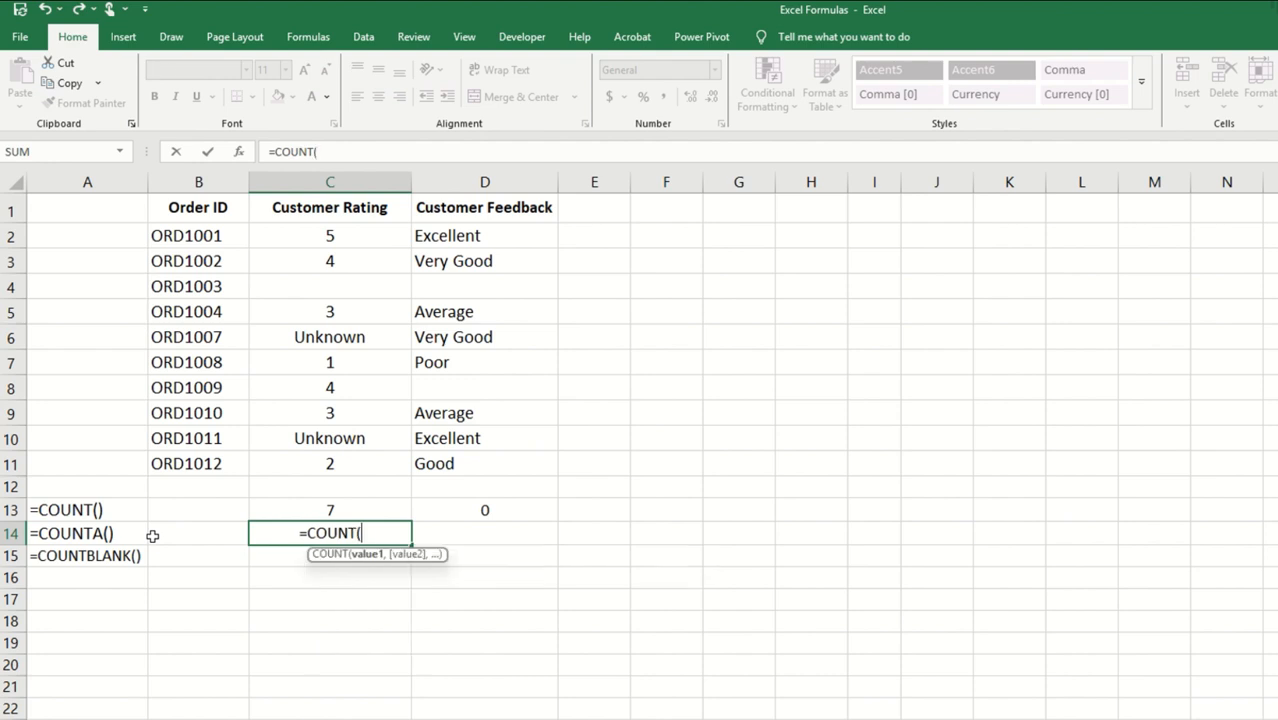
{"action": "key", "text": "BackSpace"}
{"action": "type", "text": "A("}
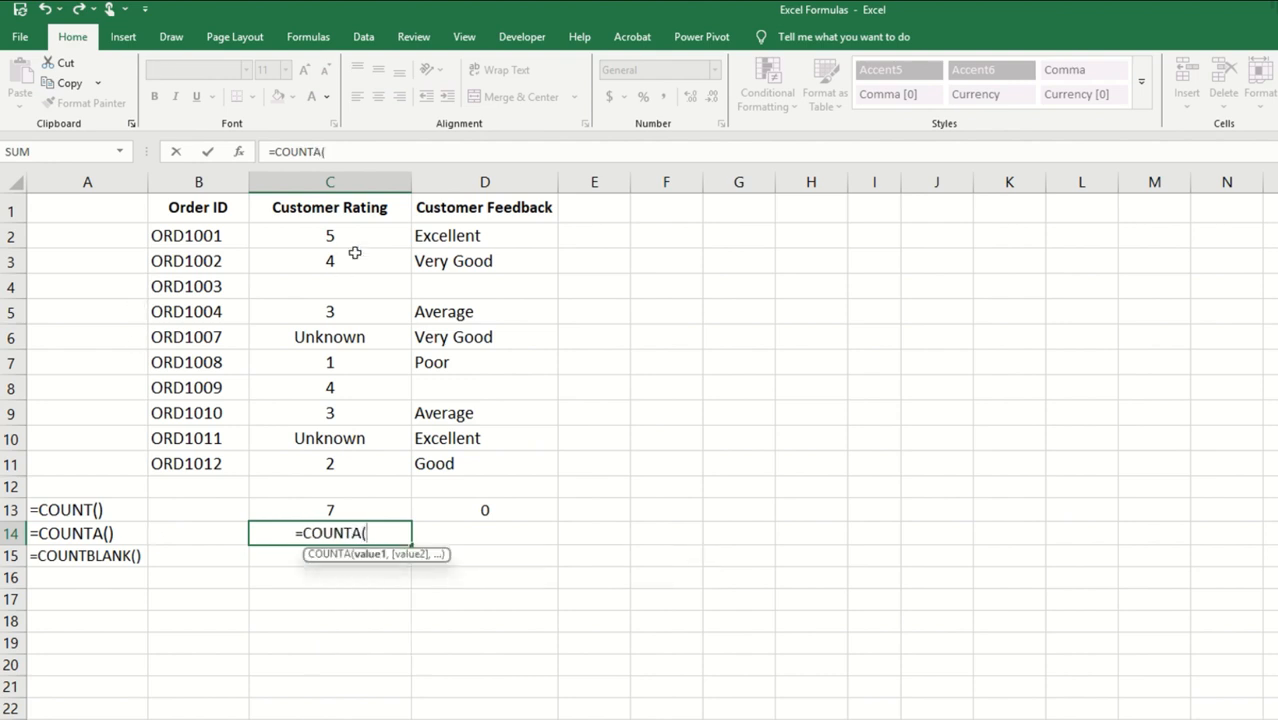
{"action": "left_click_drag", "start_coordinate": [340, 237], "coordinate": [345, 479]}
{"action": "type", "text": ")"}
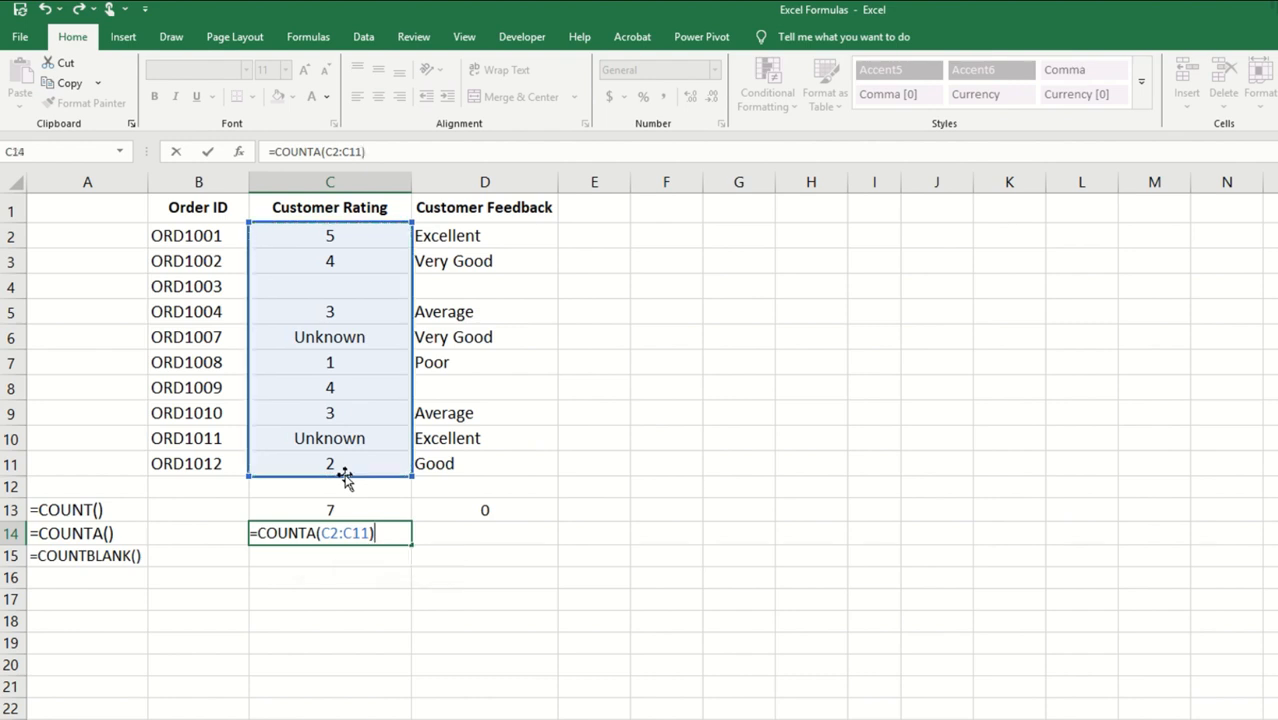
{"action": "key", "text": "Return"}
Step: Copy the COUNTA formula from C14 across to D14 for the Customer Feedback column
{"action": "left_click", "coordinate": [330, 533]}
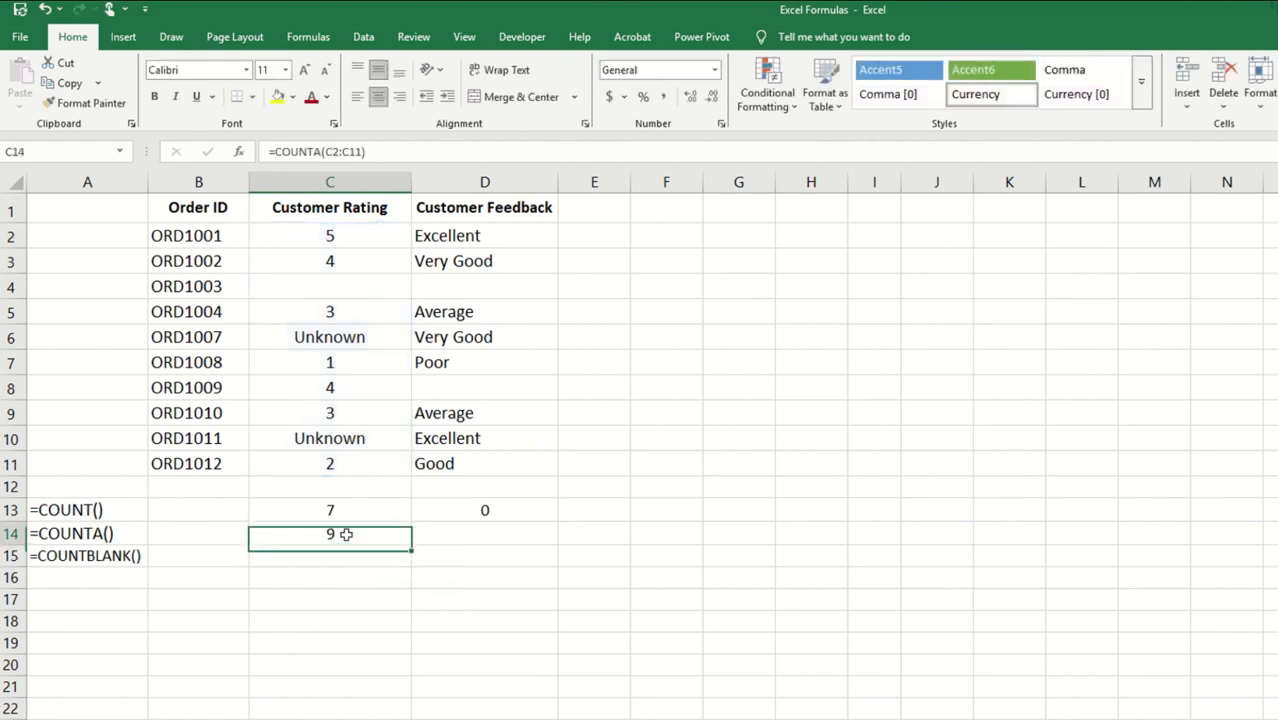
{"action": "left_click_drag", "start_coordinate": [418, 544], "coordinate": [518, 548]}
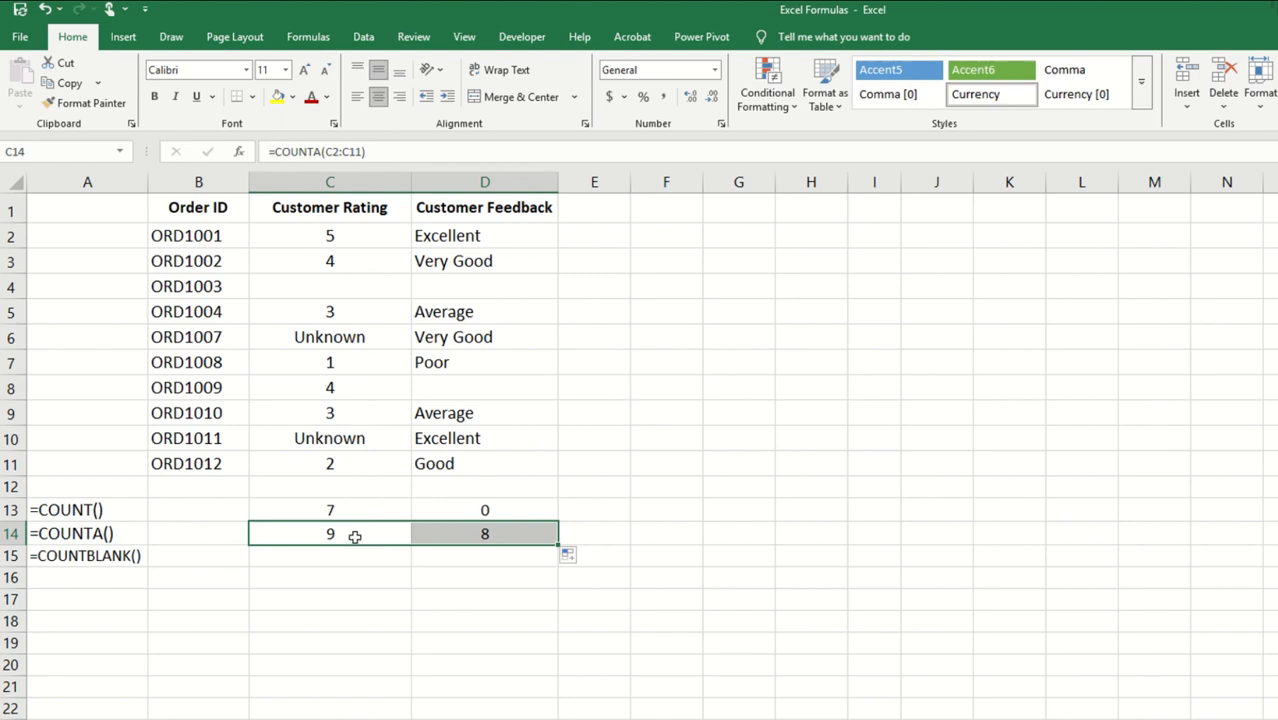
{"action": "left_click", "coordinate": [353, 536]}
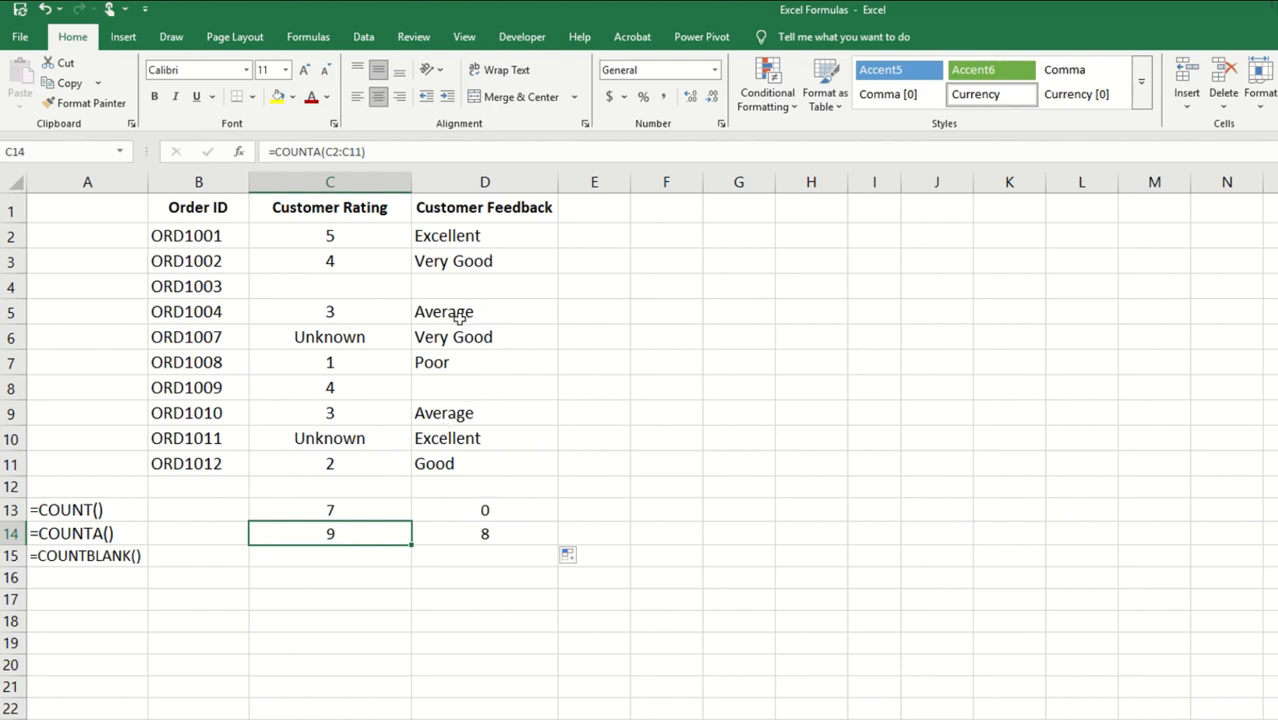
Step: Count the empty Customer Rating cells in C15 with =COUNTBLANK(C2:C11)
{"action": "left_click", "coordinate": [286, 556]}
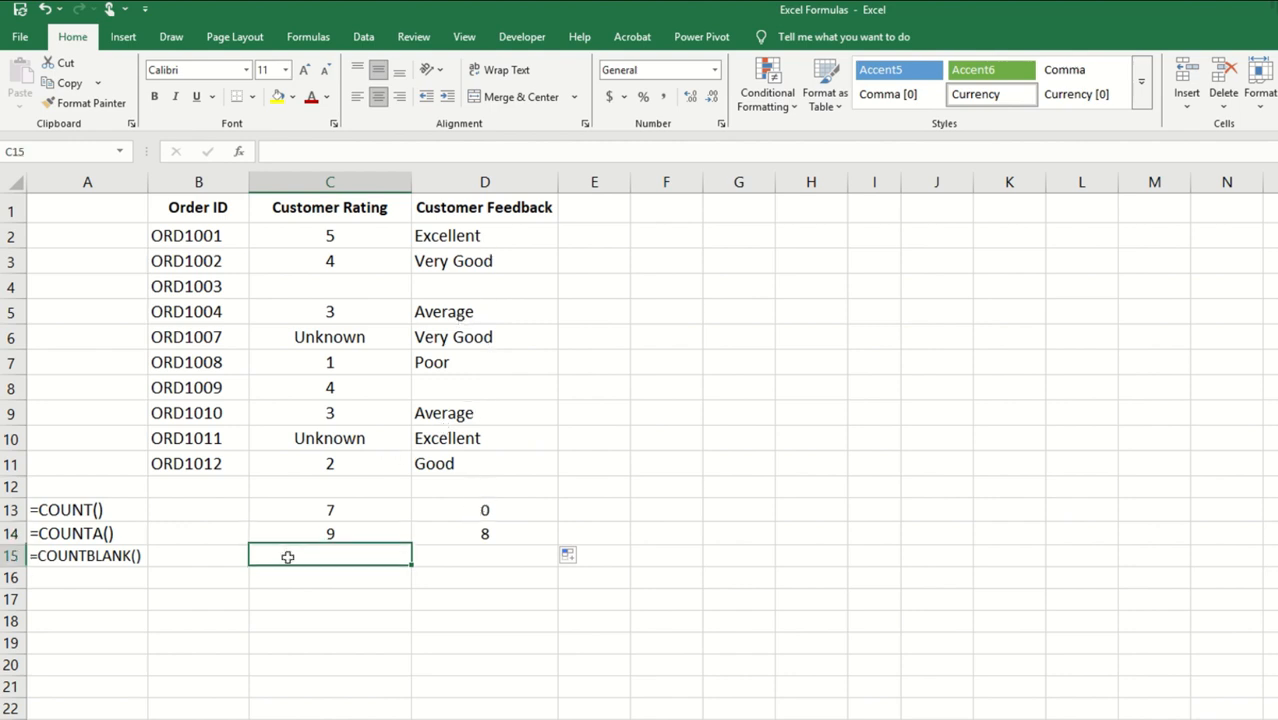
{"action": "type", "text": "=COUNT"}
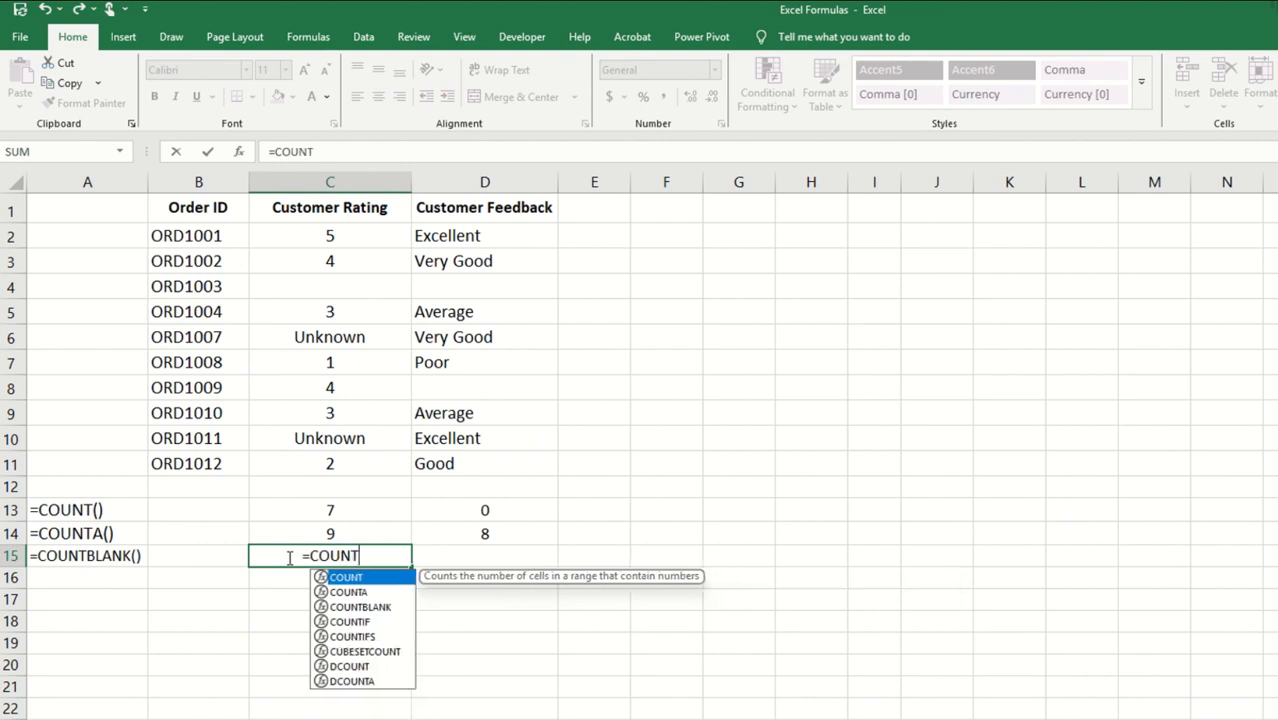
{"action": "type", "text": "BLA"}
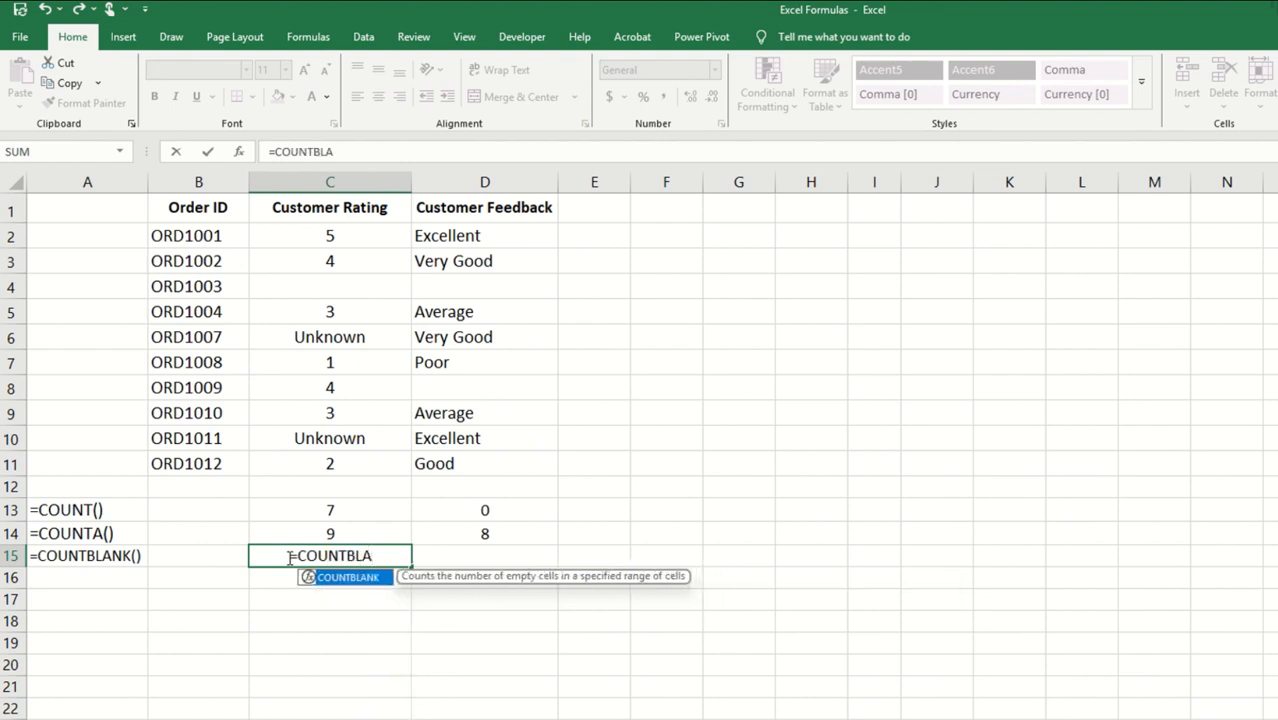
{"action": "type", "text": "NK("}
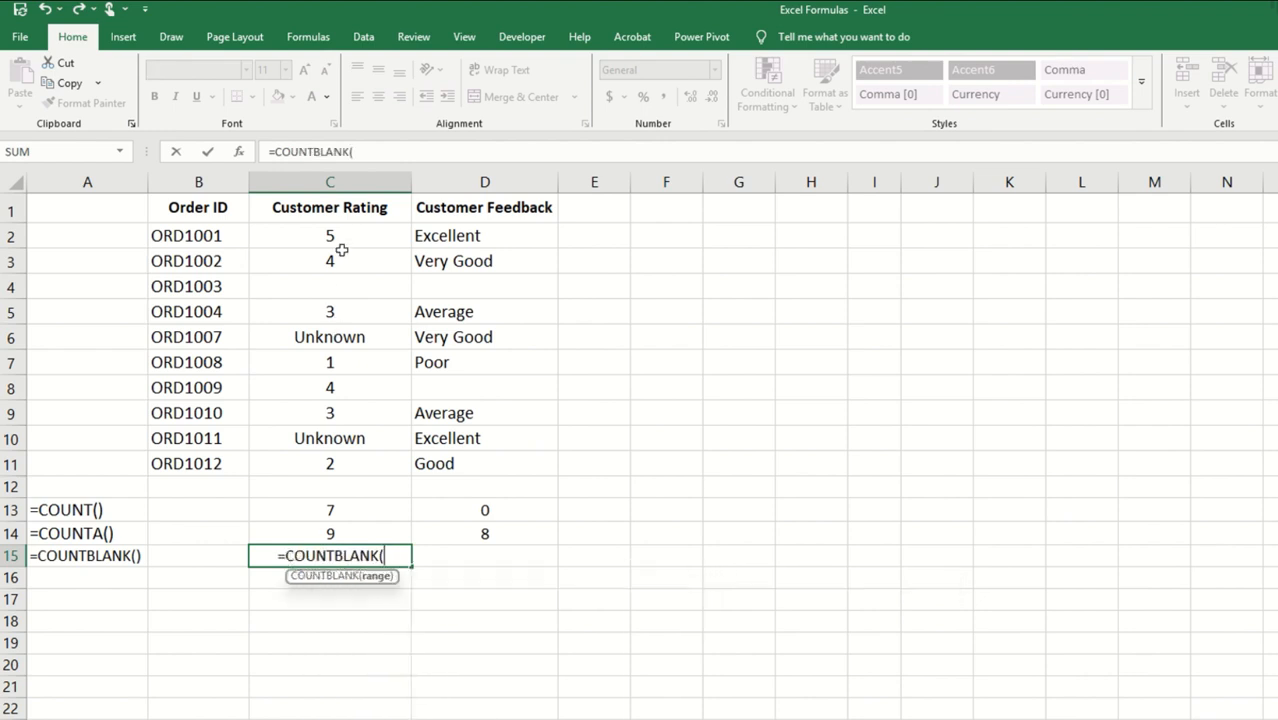
{"action": "left_click_drag", "start_coordinate": [339, 244], "coordinate": [351, 466]}
{"action": "key", "text": "Return"}
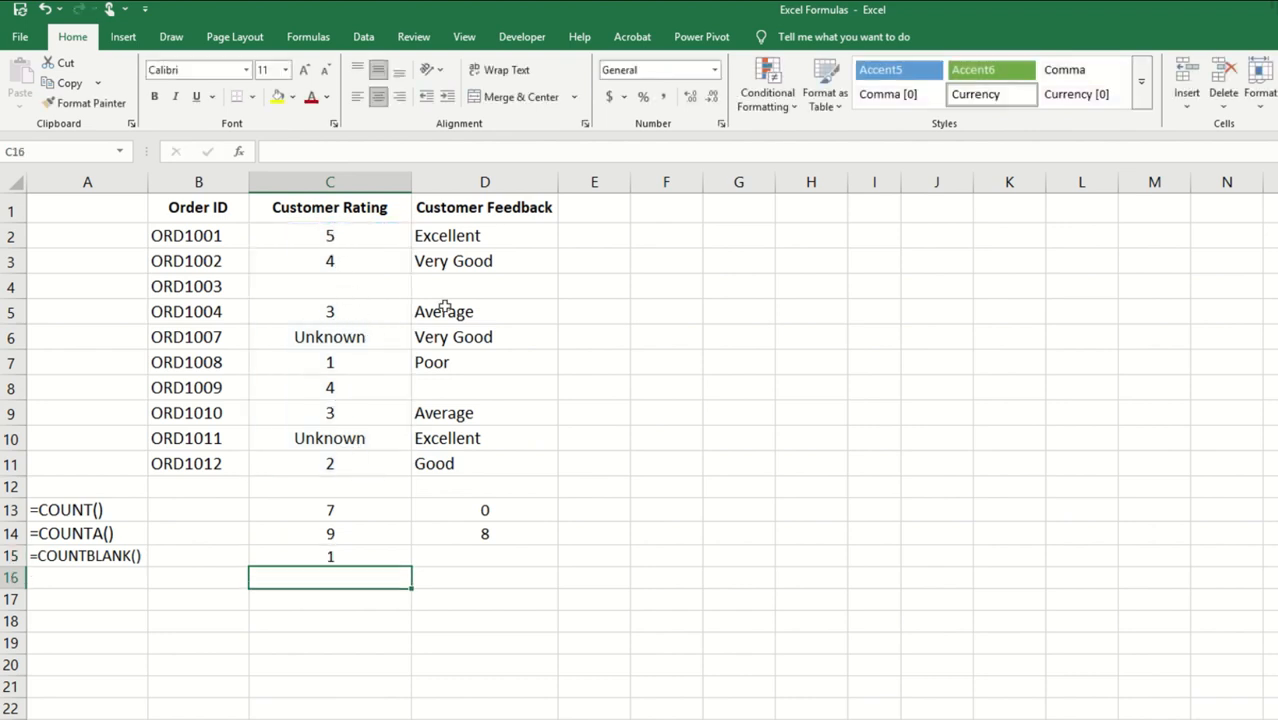
Step: Copy the COUNTBLANK formula from C15 across to D15 for the Customer Feedback column
{"action": "left_click", "coordinate": [350, 558]}
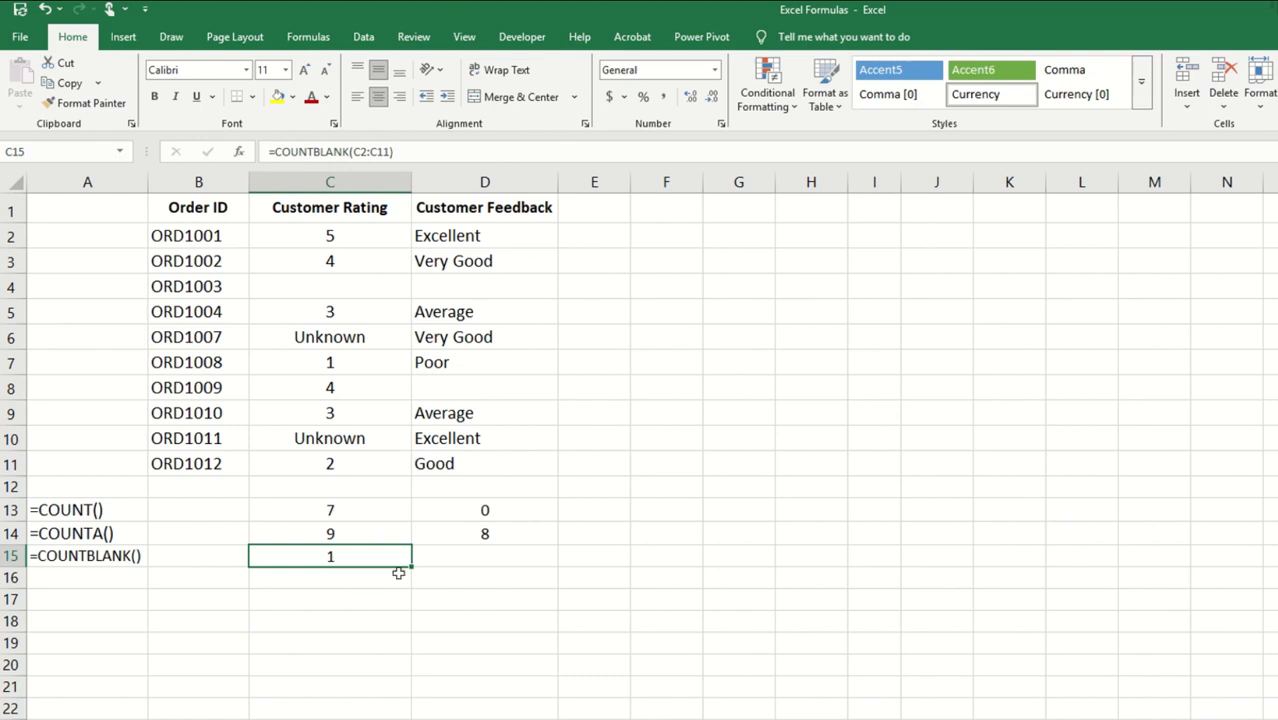
{"action": "left_click_drag", "start_coordinate": [415, 562], "coordinate": [520, 563]}
{"action": "left_click", "coordinate": [507, 512]}
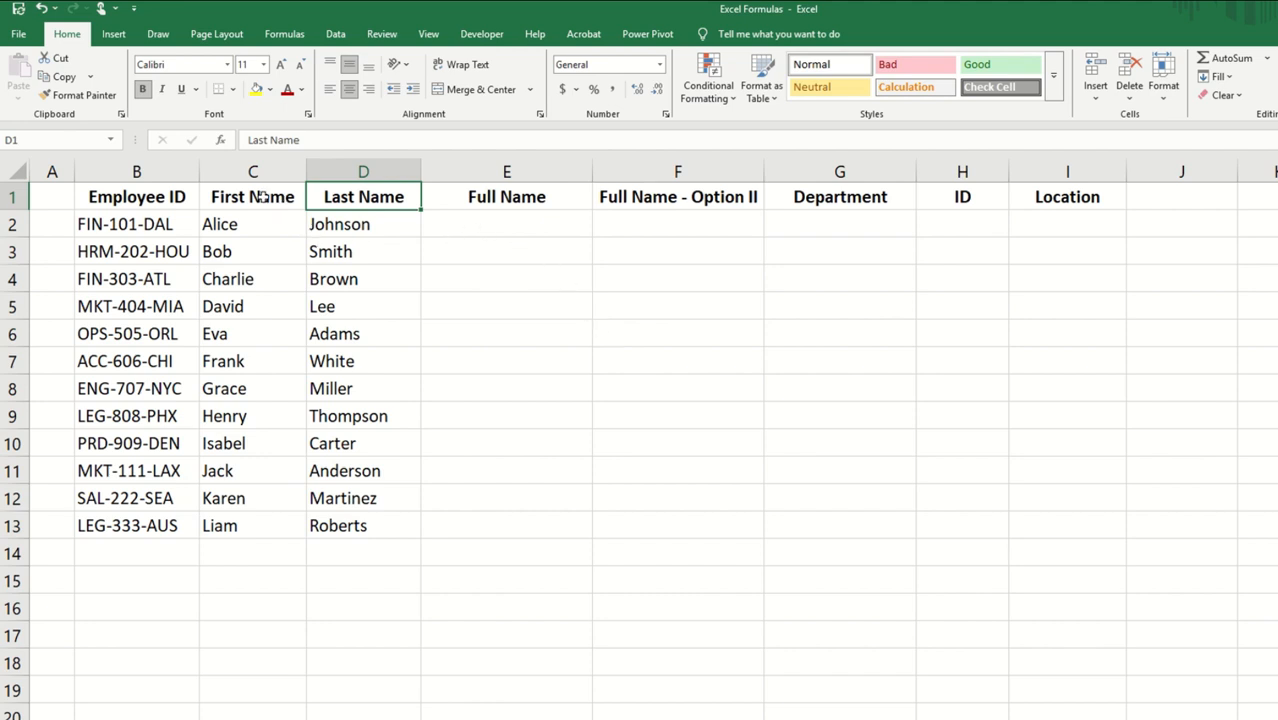
Step: Join first and last names in E2 with =CONCAT(C2," ",D2) and fill the formula down the Full Name column to E13
{"action": "left_click", "coordinate": [511, 229]}
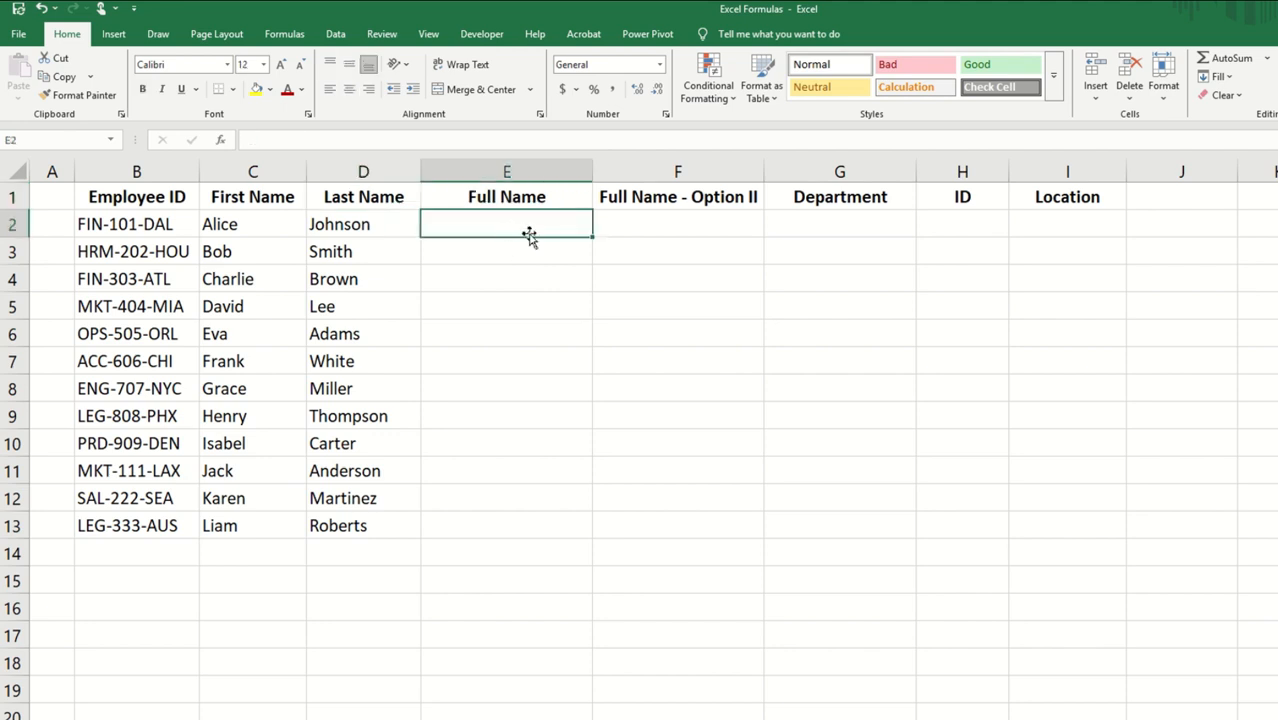
{"action": "key", "text": "F2"}
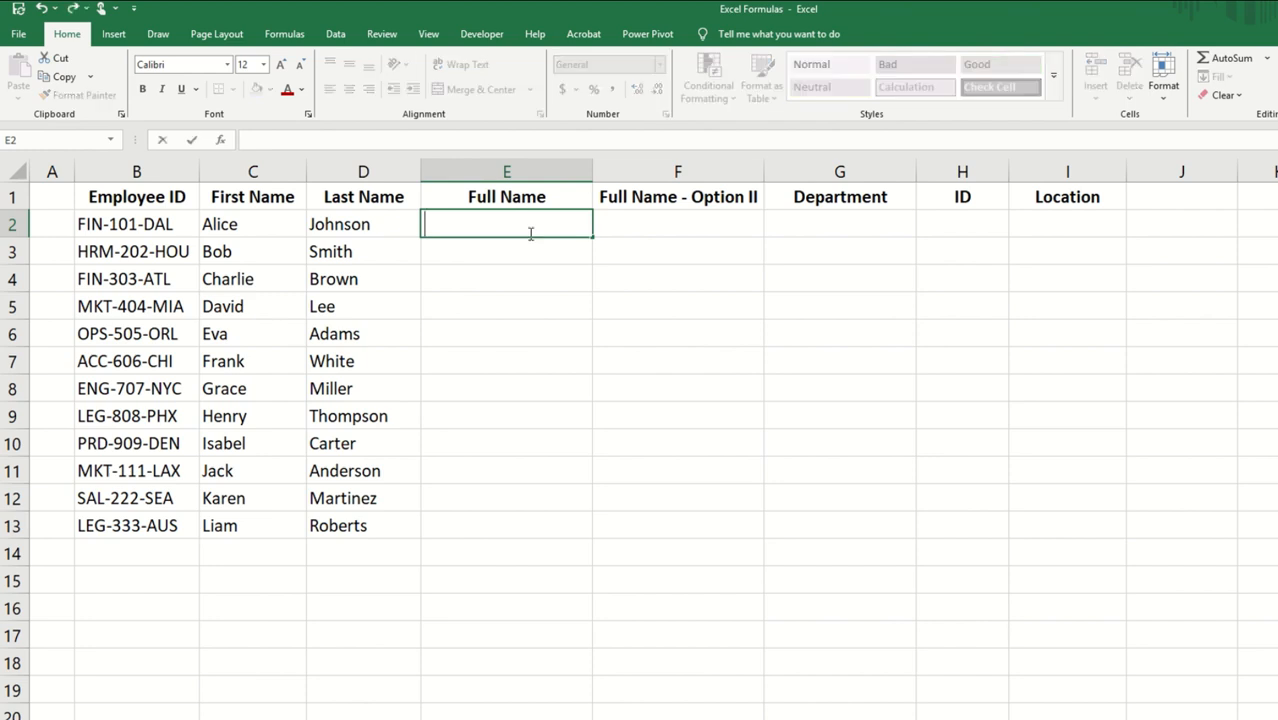
{"action": "key", "text": "Caps_Lock"}
{"action": "type", "text": "="}
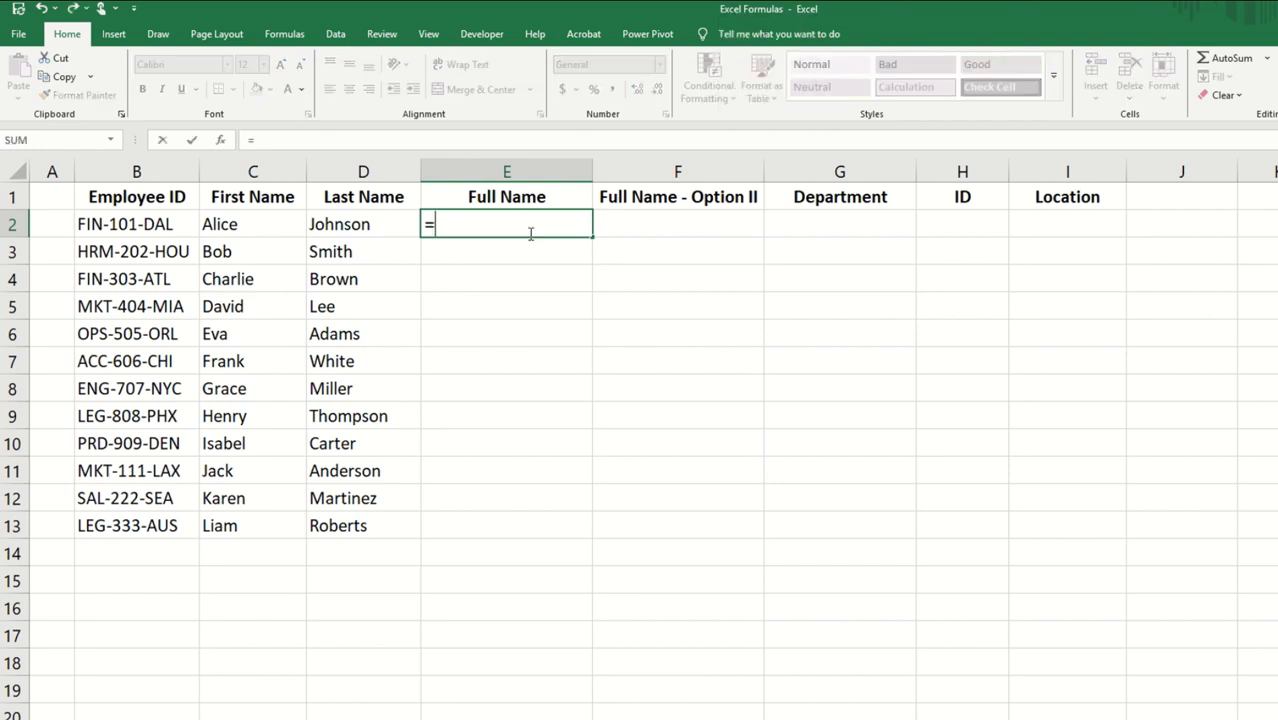
{"action": "type", "text": "CONCA"}
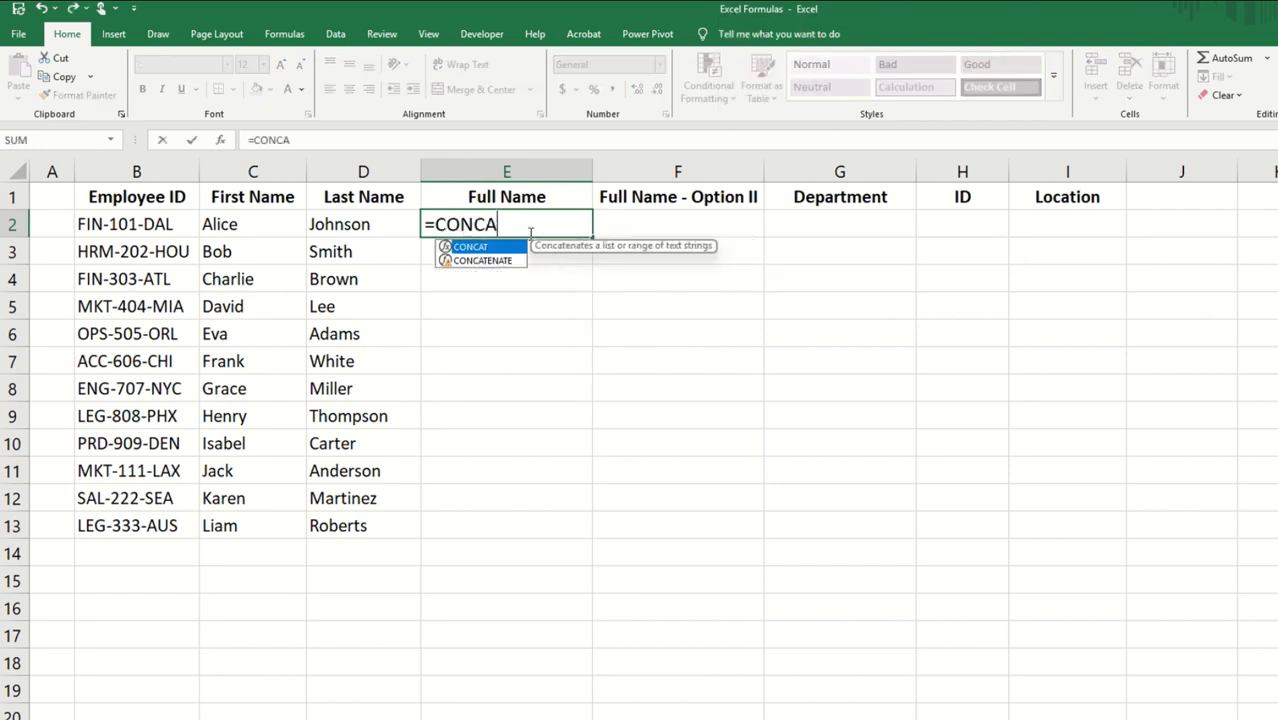
{"action": "type", "text": "T("}
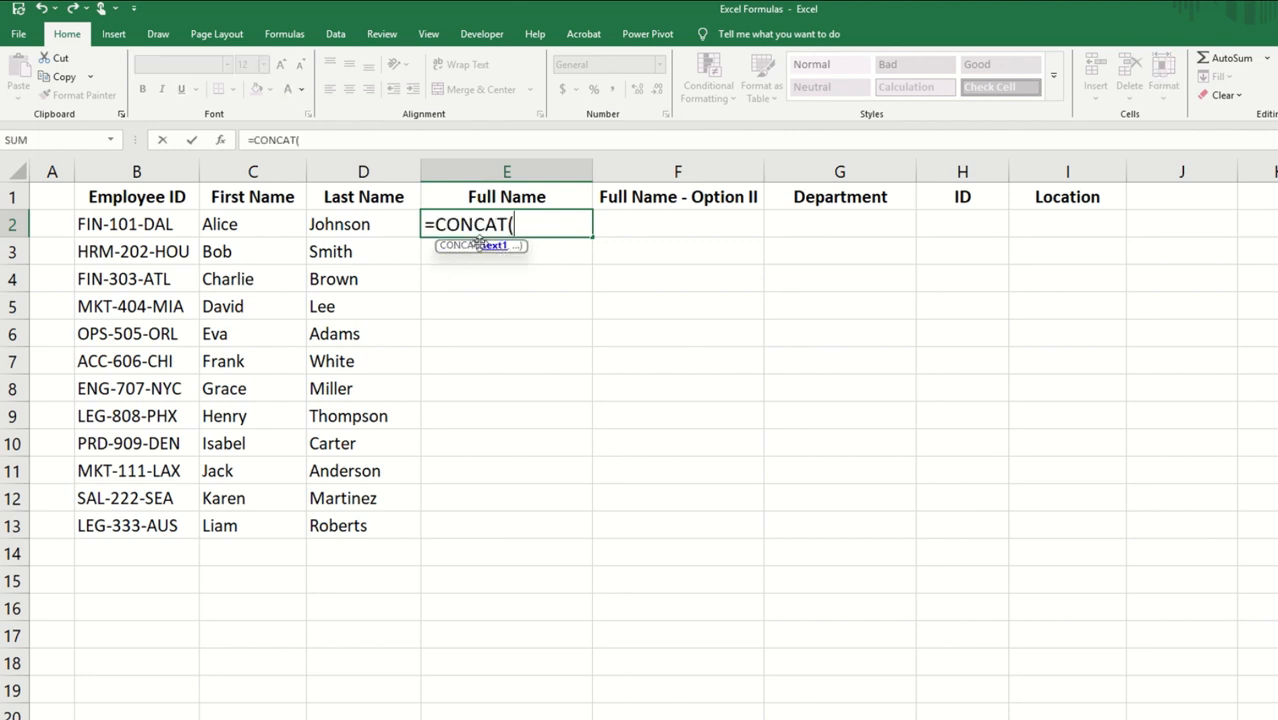
{"action": "left_click", "coordinate": [245, 224]}
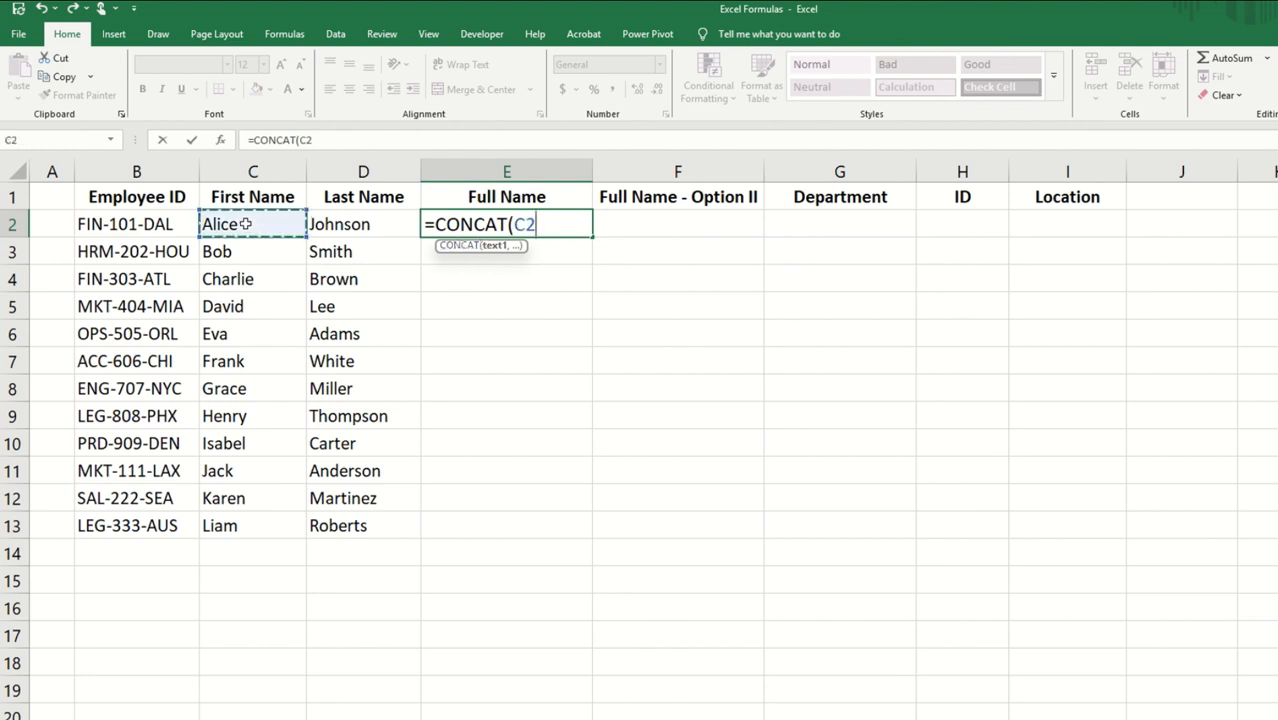
{"action": "type", "text": ",\""}
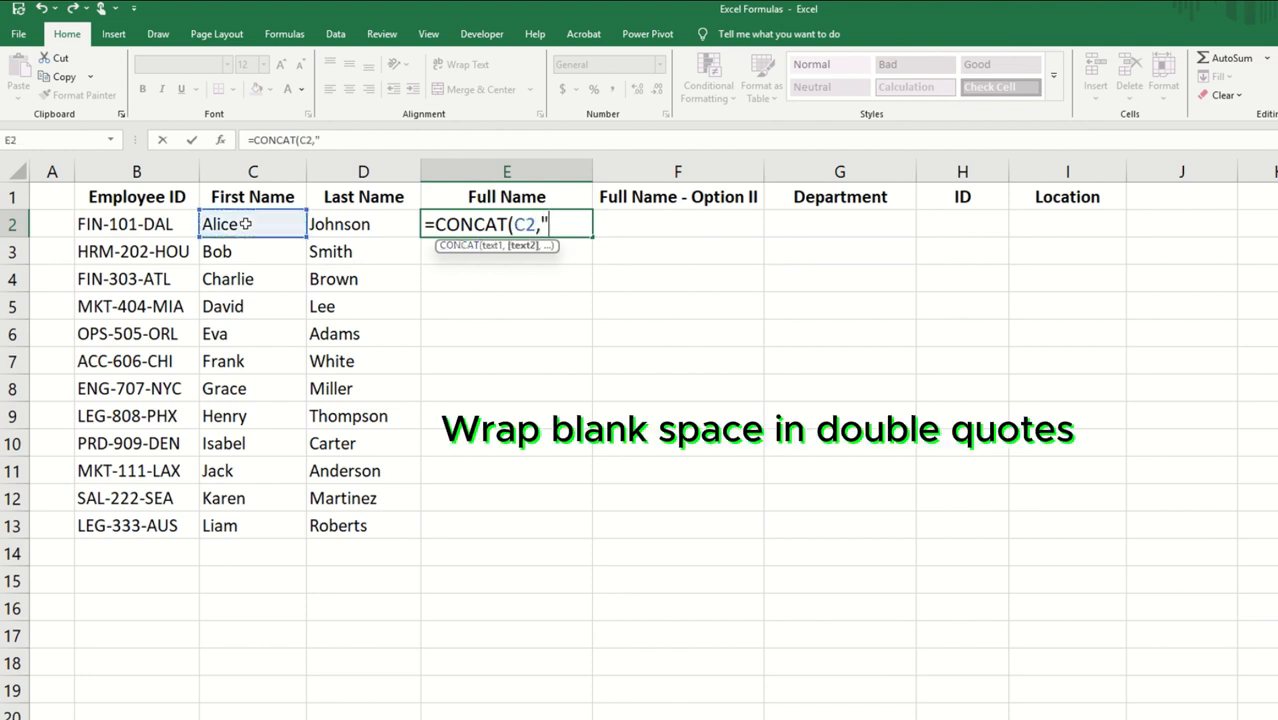
{"action": "type", "text": " \","}
{"action": "left_click", "coordinate": [352, 224]}
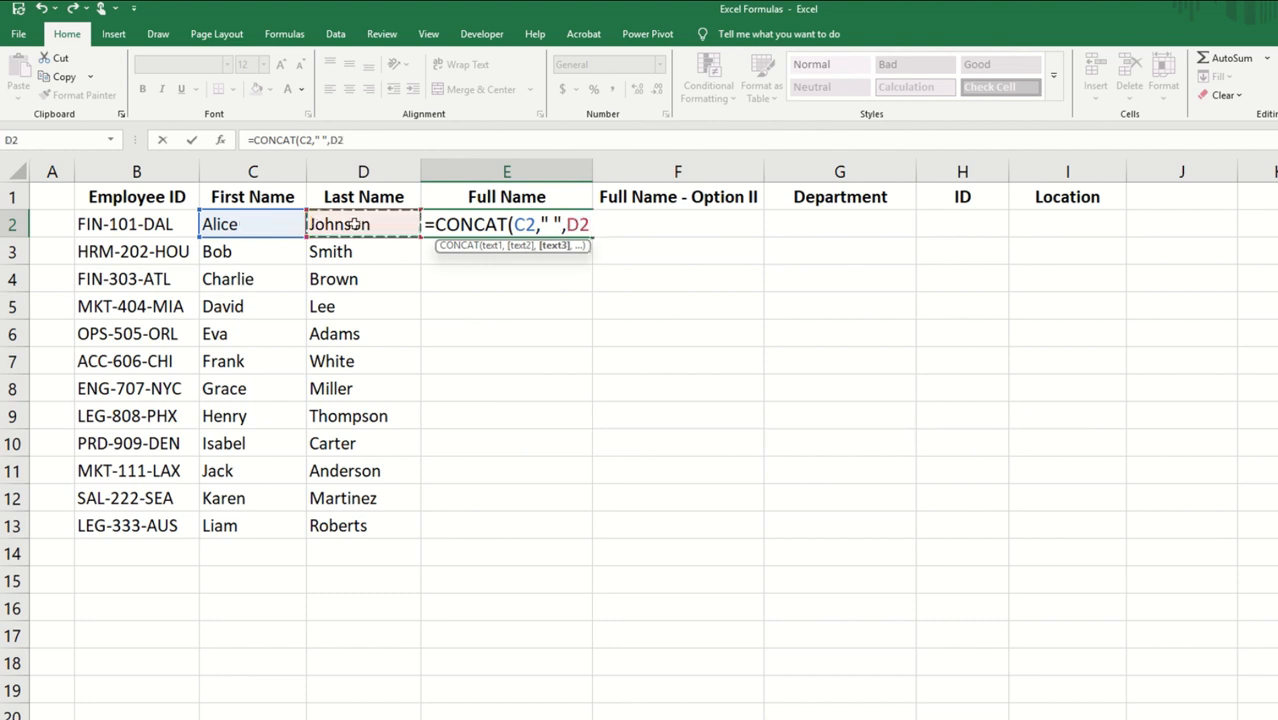
{"action": "type", "text": ")"}
{"action": "key", "text": "Return"}
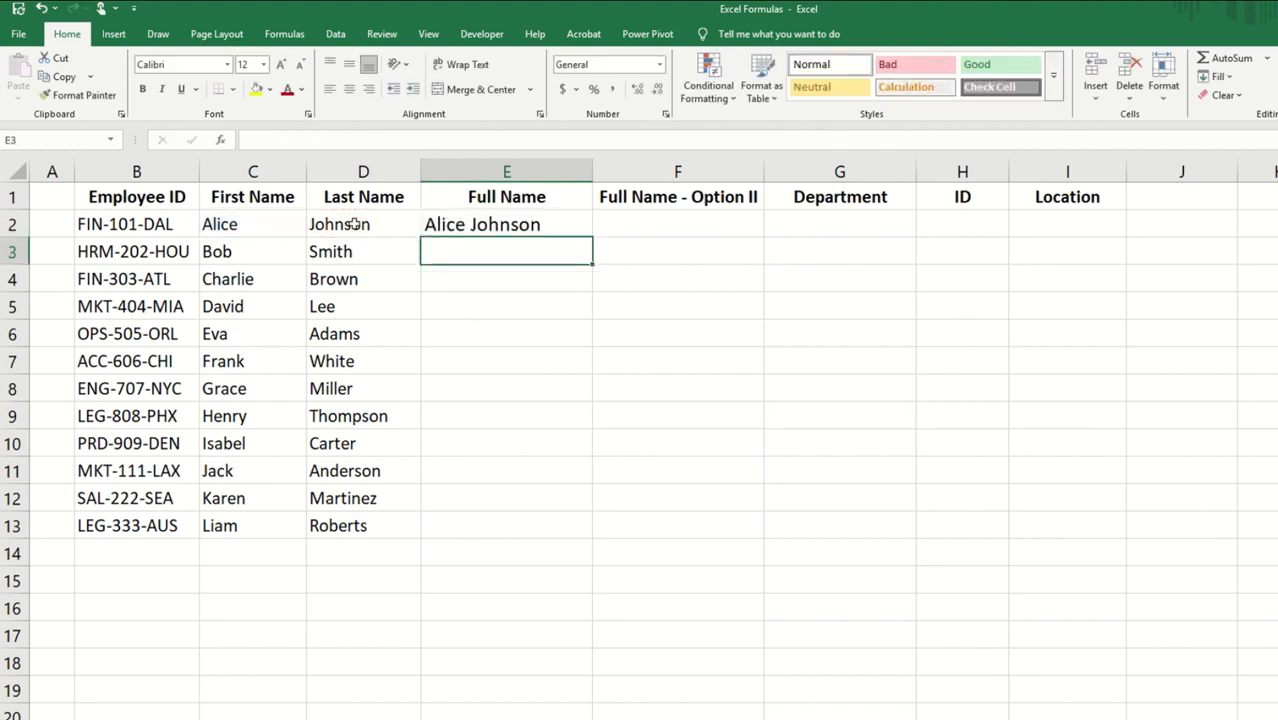
{"action": "left_click", "coordinate": [589, 223]}
{"action": "double_click", "coordinate": [594, 236]}
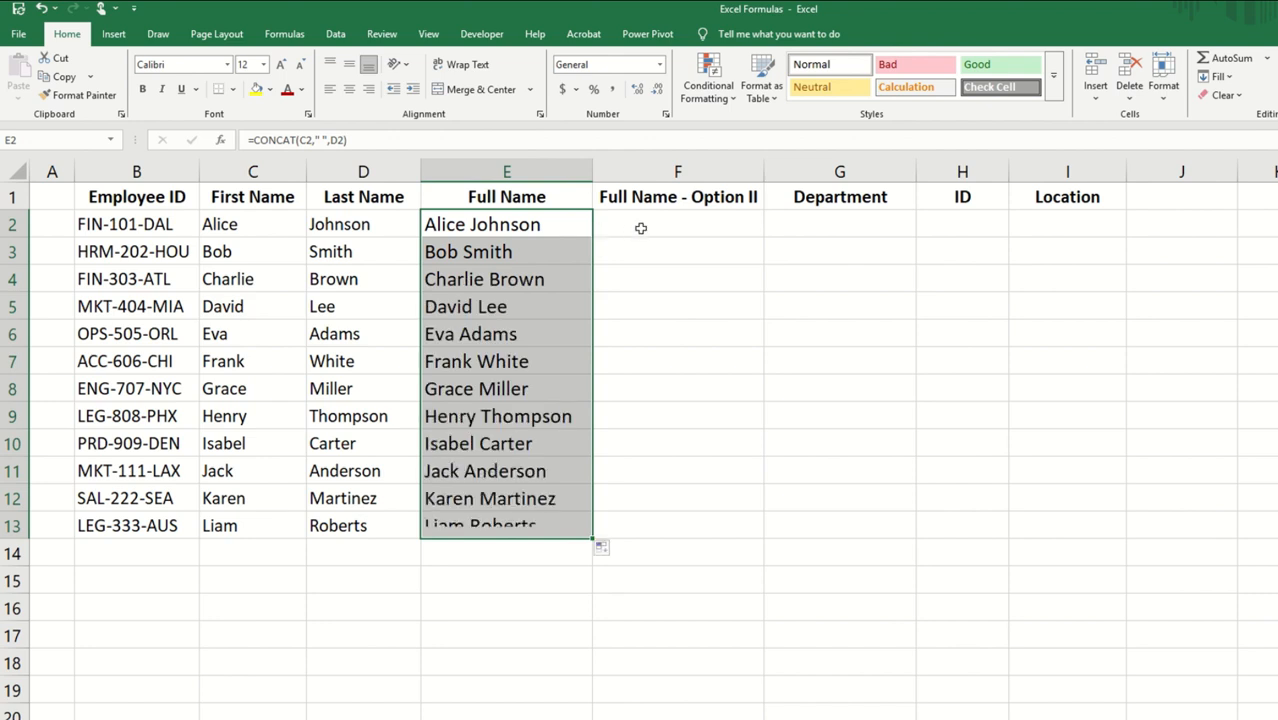
Step: Join first and last names in F2 with =C2&" "&D2 and fill the formula down the Full Name - Option II column to F13
{"action": "left_click", "coordinate": [641, 228]}
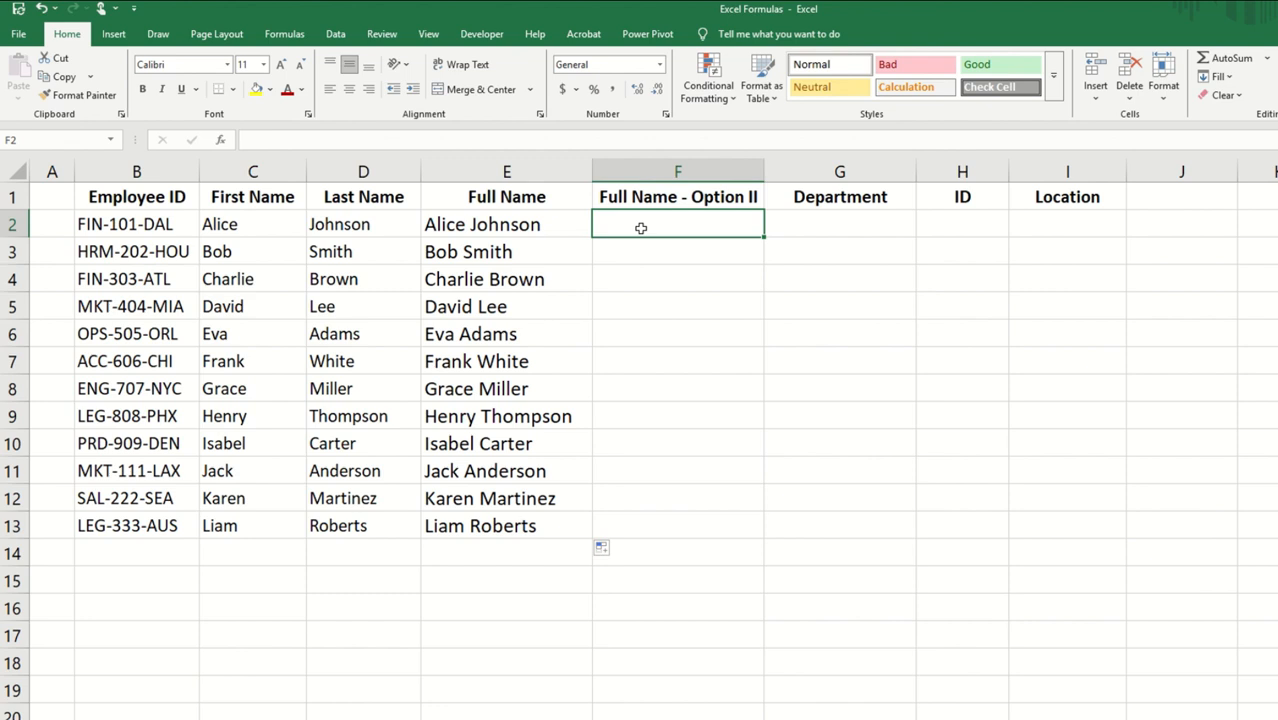
{"action": "type", "text": "="}
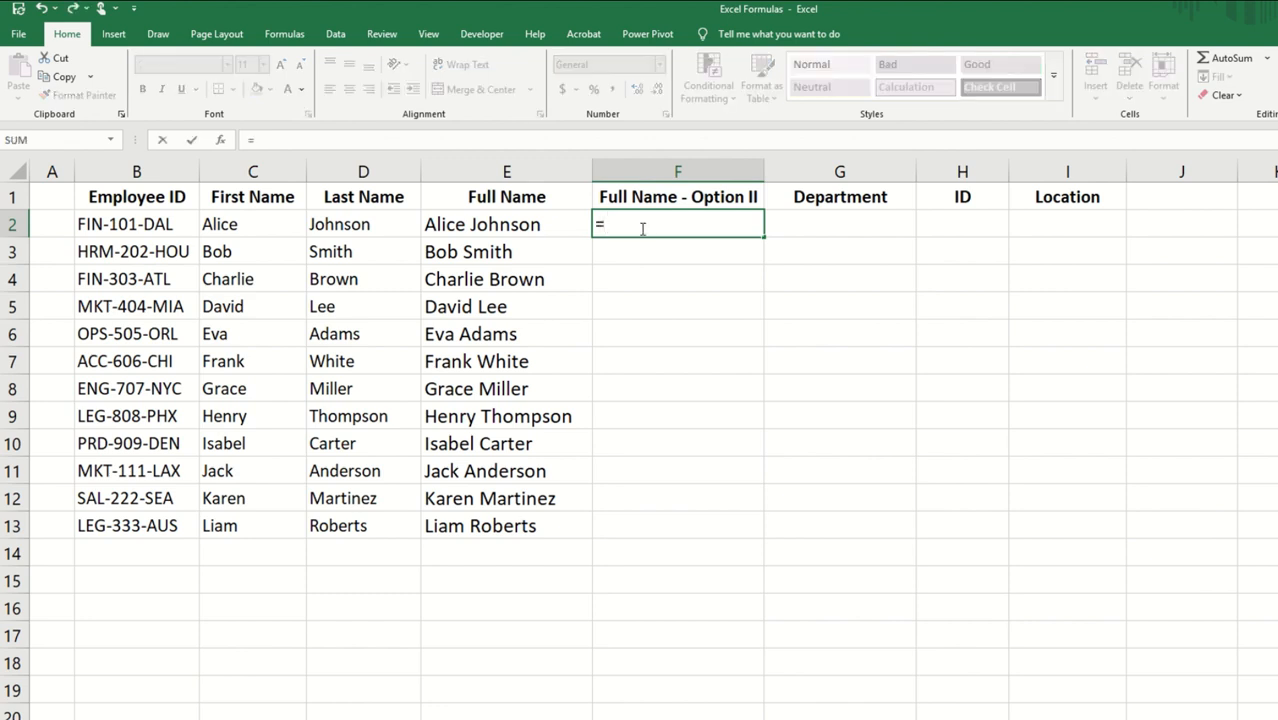
{"action": "left_click", "coordinate": [244, 224]}
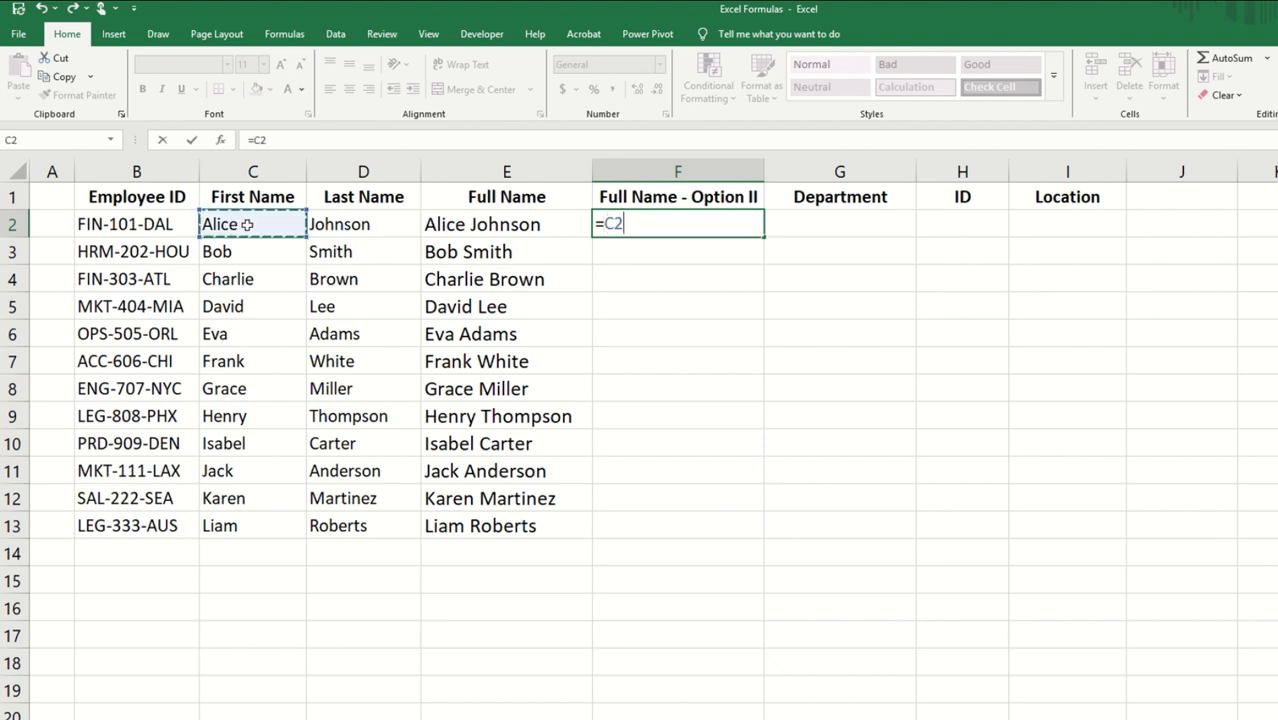
{"action": "type", "text": "&\" \"&"}
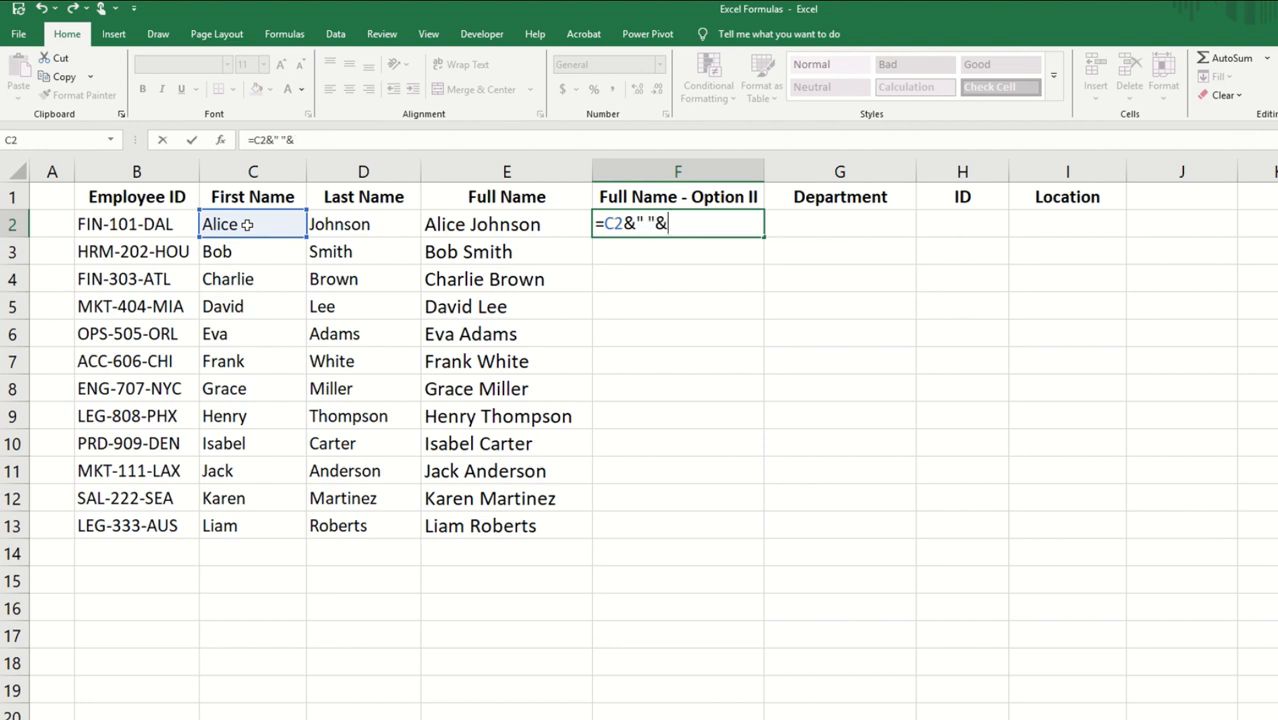
{"action": "left_click", "coordinate": [354, 224]}
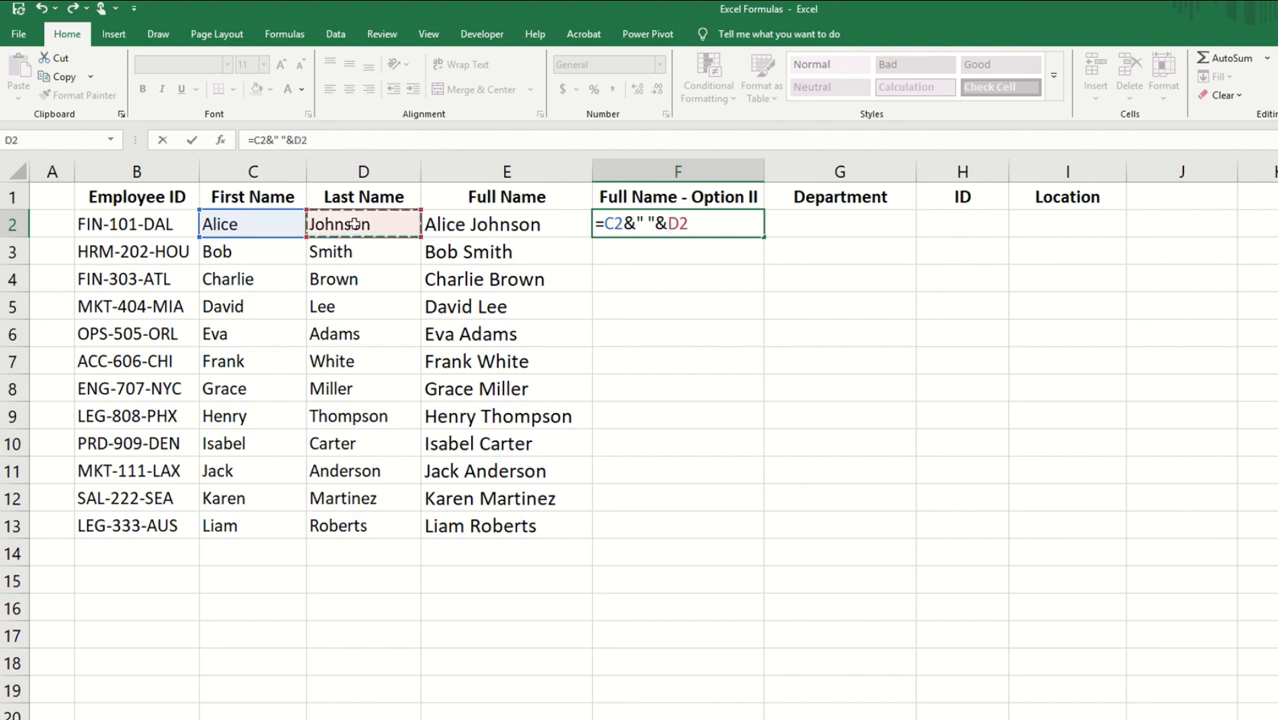
{"action": "key", "text": "Return"}
{"action": "left_click", "coordinate": [667, 227]}
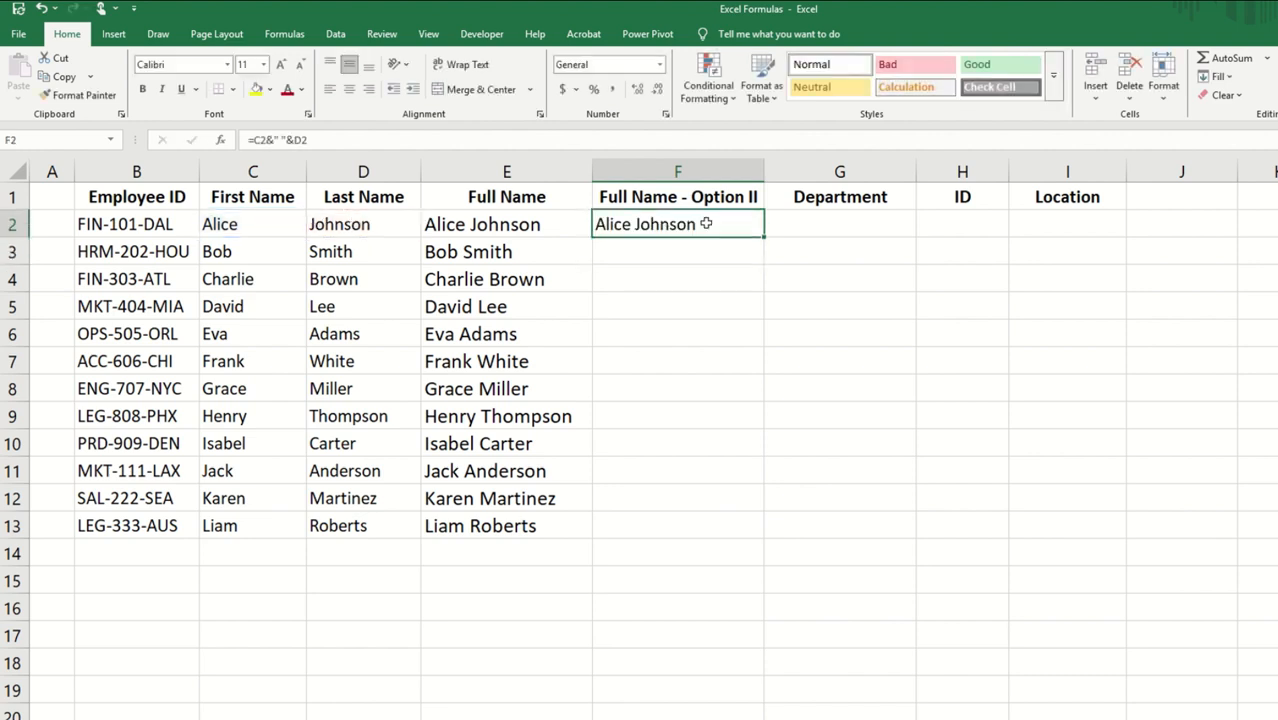
{"action": "double_click", "coordinate": [766, 238]}
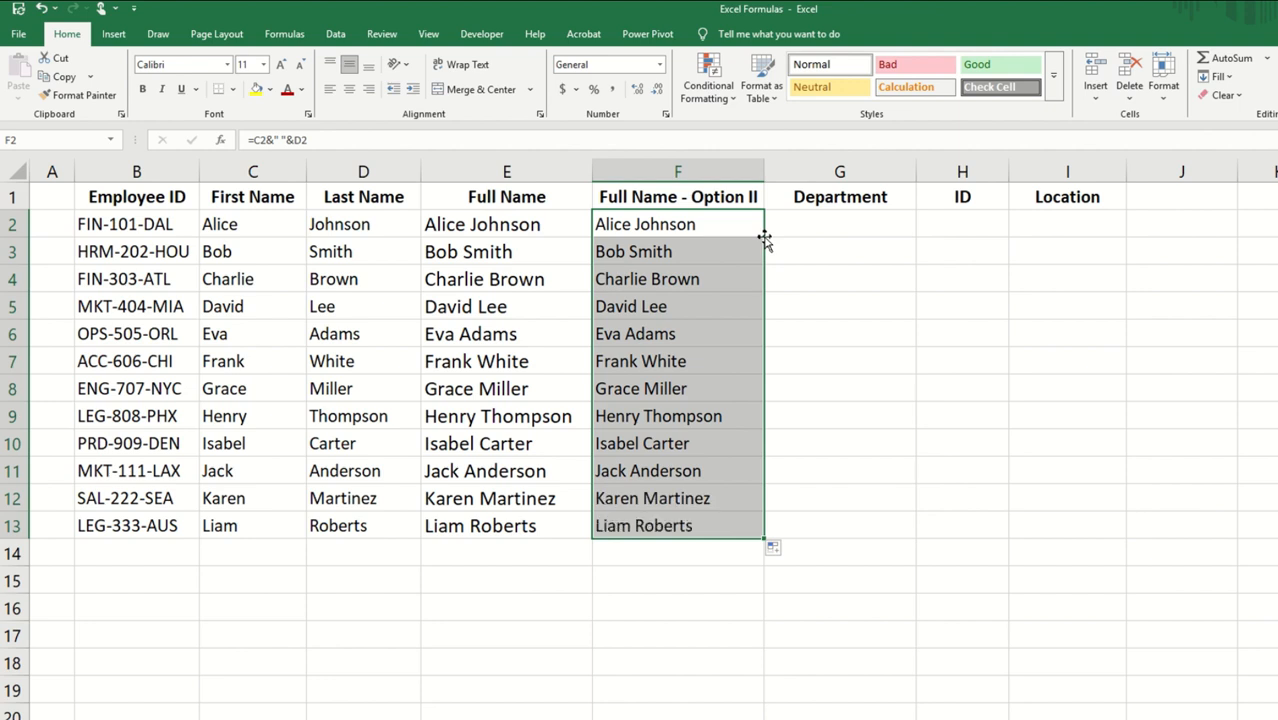
Step: Extract the department code in G2 with =LEFT(B2,3) and fill the formula down the Department column to G13
{"action": "left_click", "coordinate": [840, 229]}
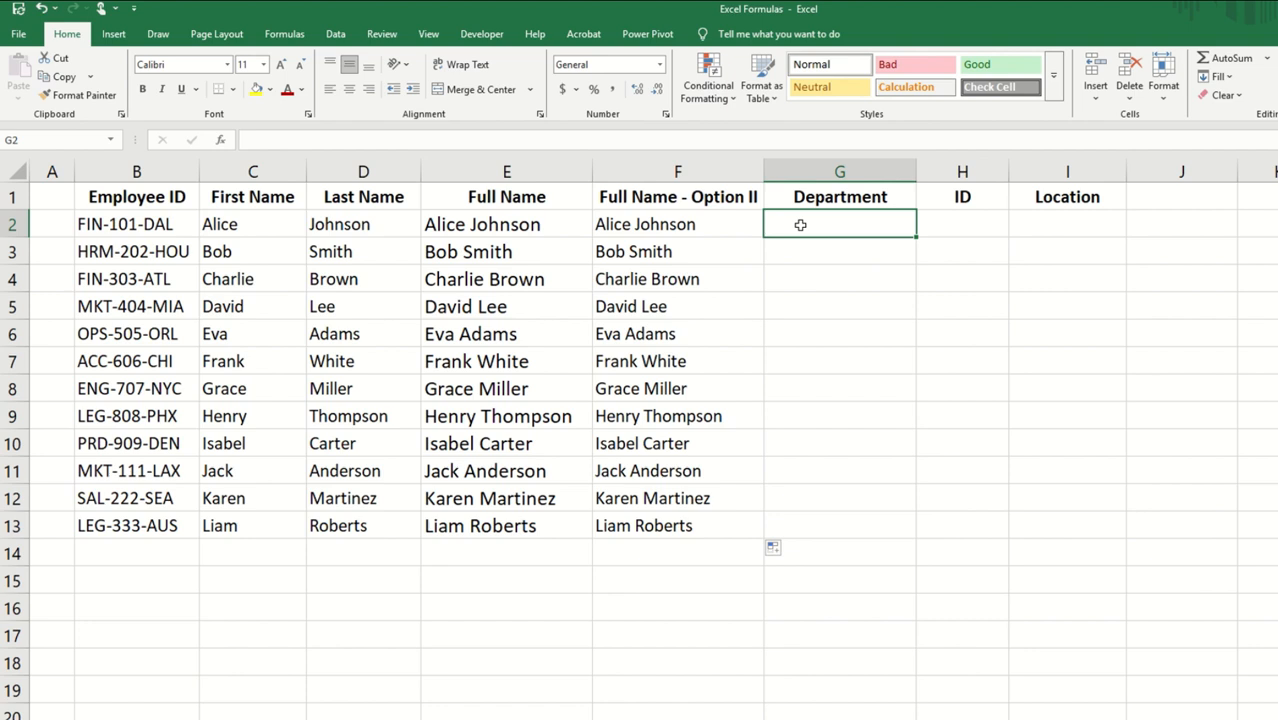
{"action": "type", "text": "=LEFT("}
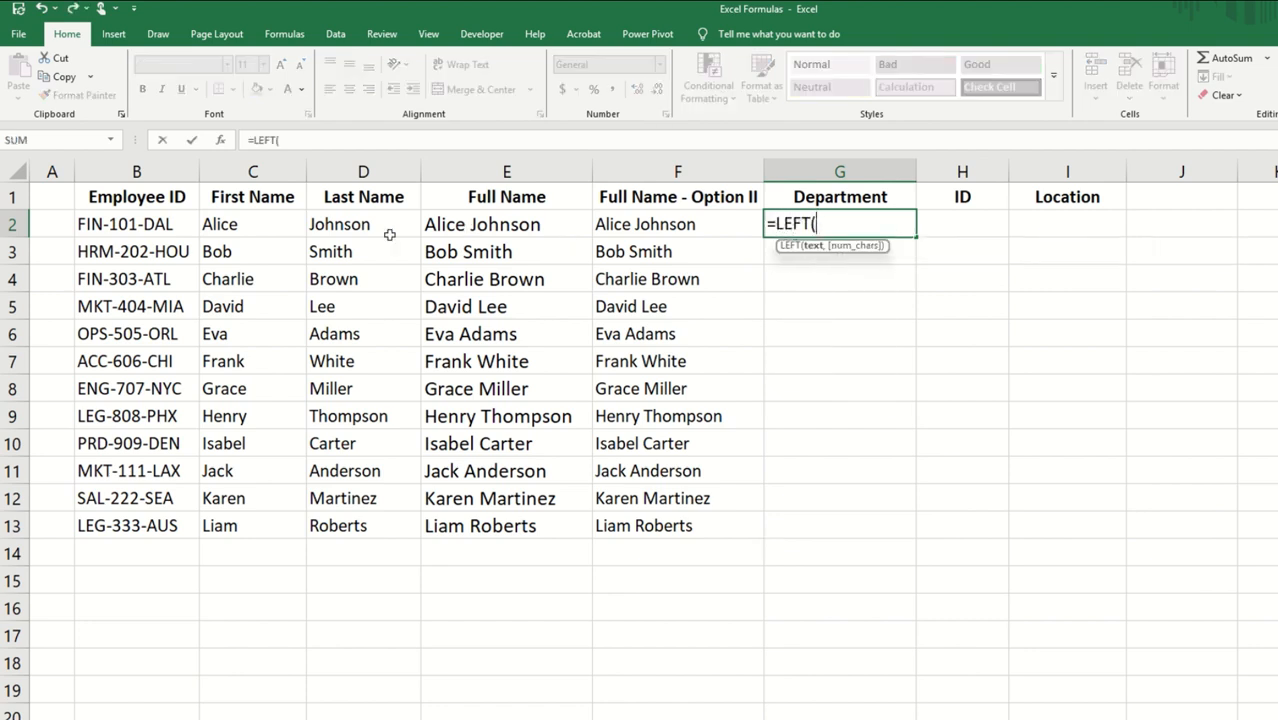
{"action": "left_click", "coordinate": [173, 224]}
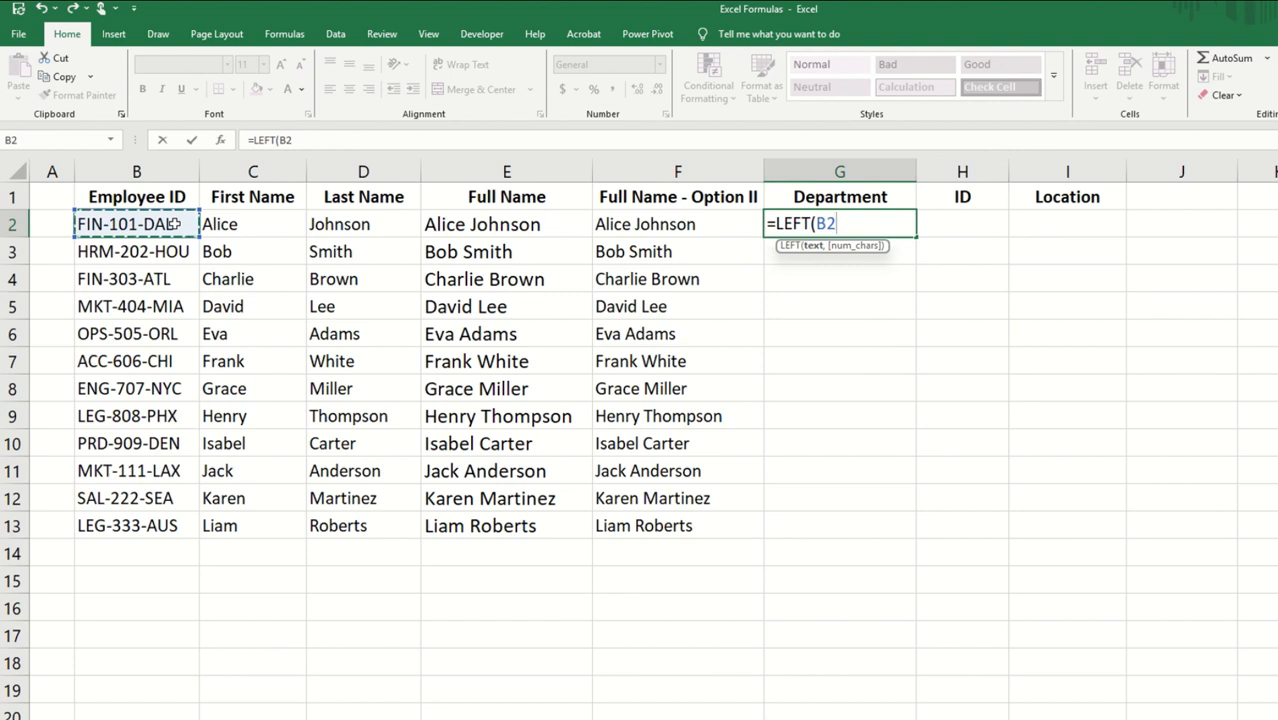
{"action": "type", "text": ","}
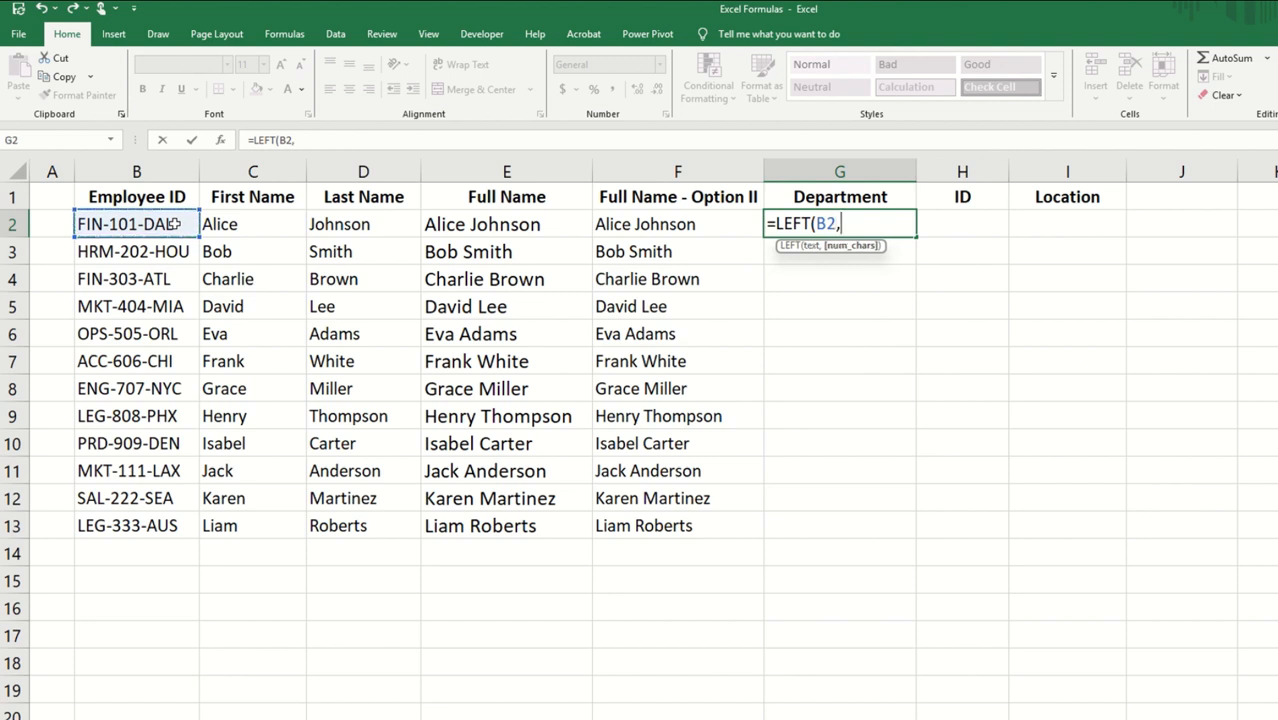
{"action": "type", "text": "3)"}
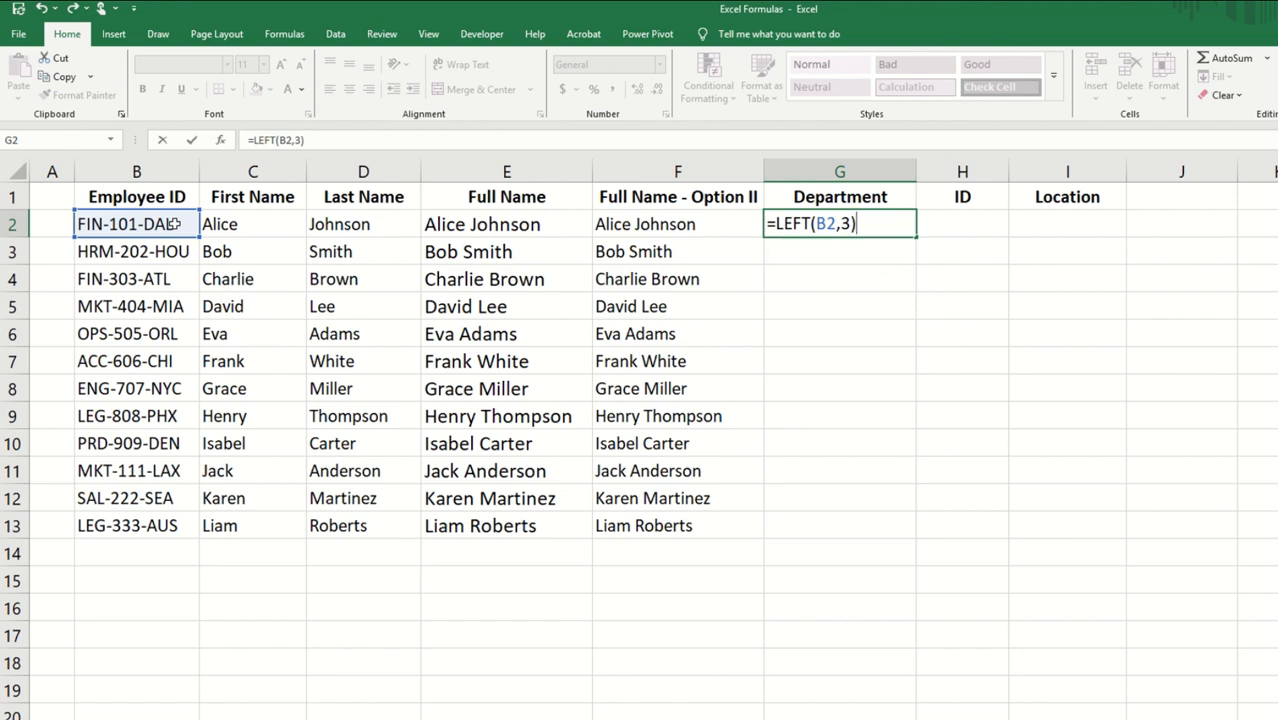
{"action": "key", "text": "Return"}
{"action": "left_click", "coordinate": [836, 222]}
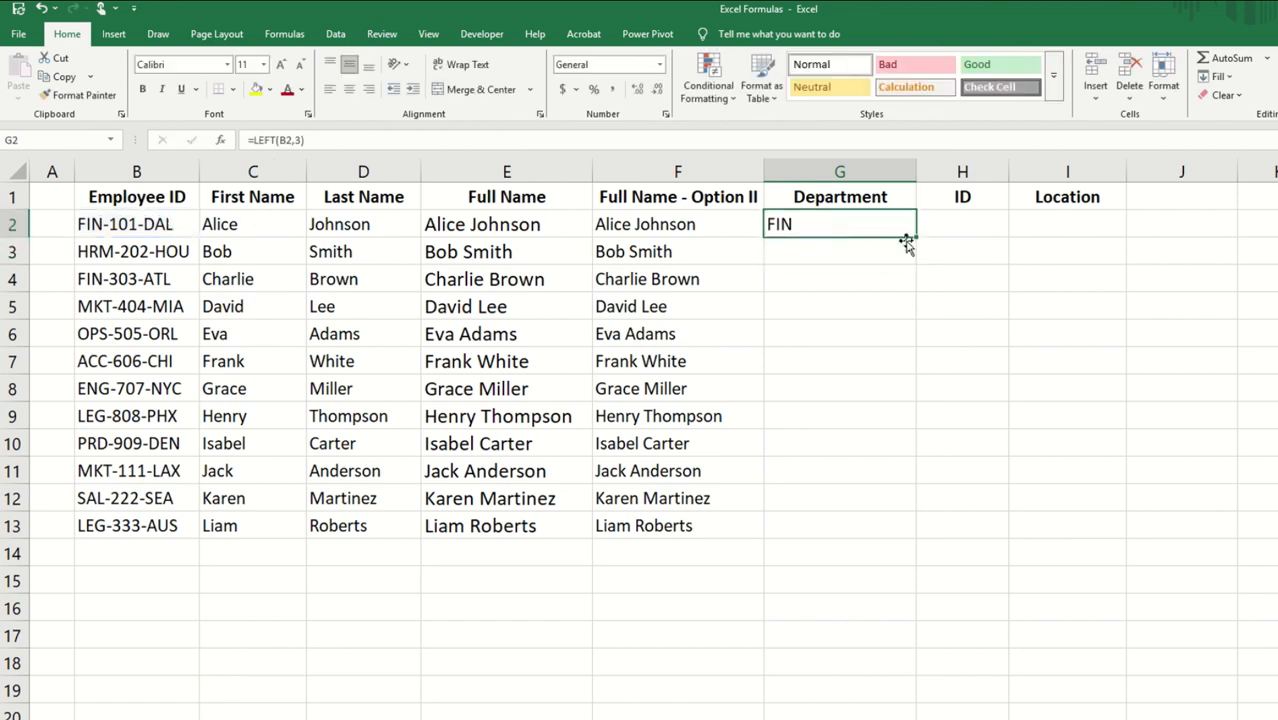
{"action": "double_click", "coordinate": [916, 238]}
Step: Extract the ID number in H2 with =MID(B2,5,3) and fill the formula down the ID column to H13
{"action": "left_click", "coordinate": [920, 229]}
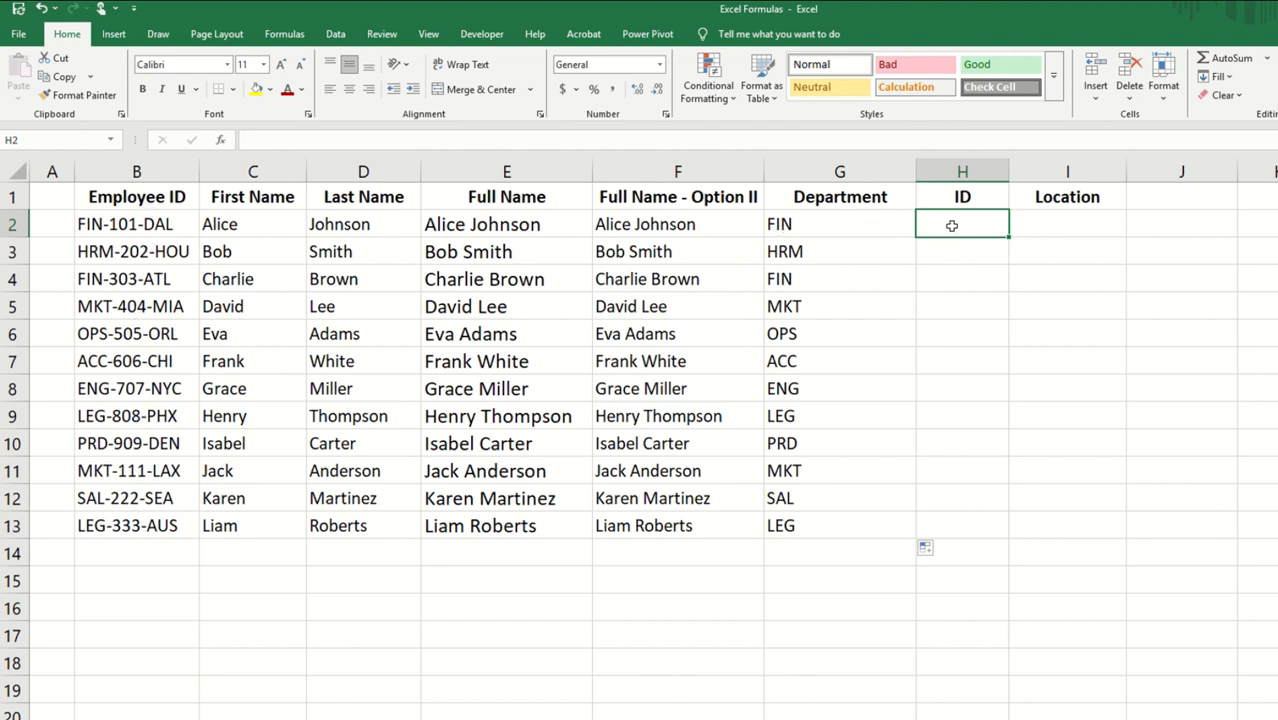
{"action": "type", "text": "=MID("}
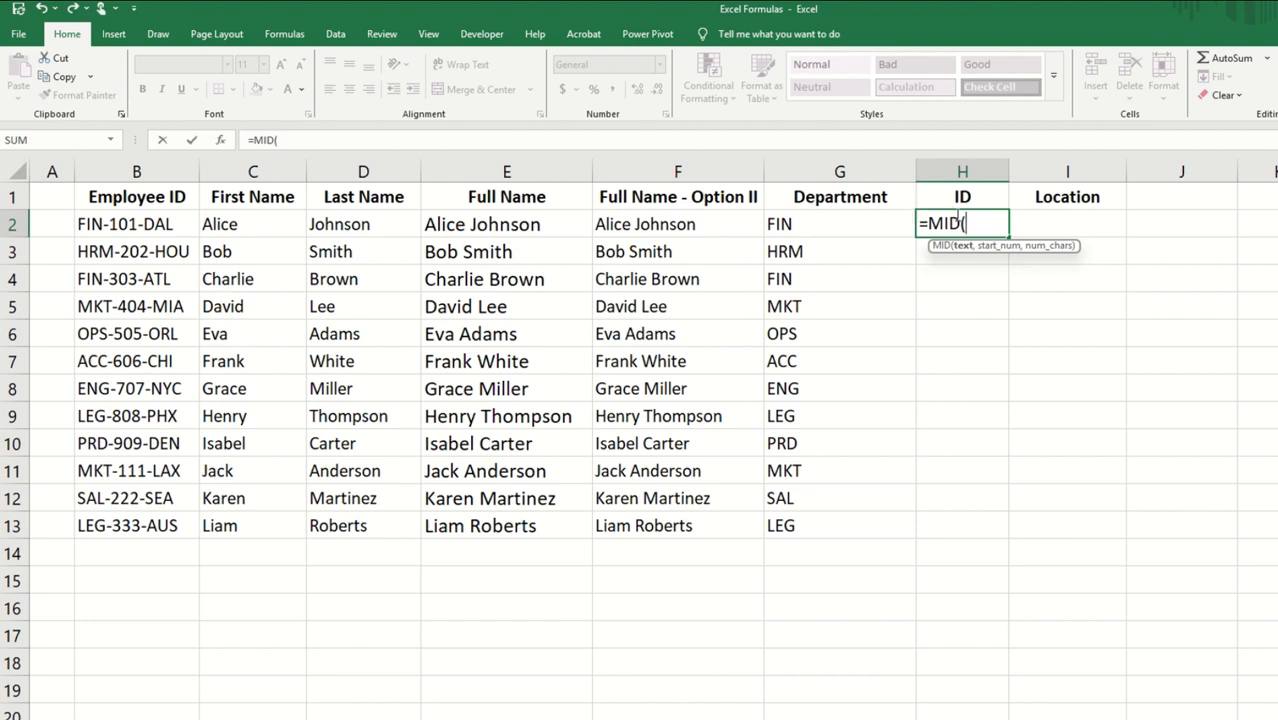
{"action": "left_click", "coordinate": [133, 226]}
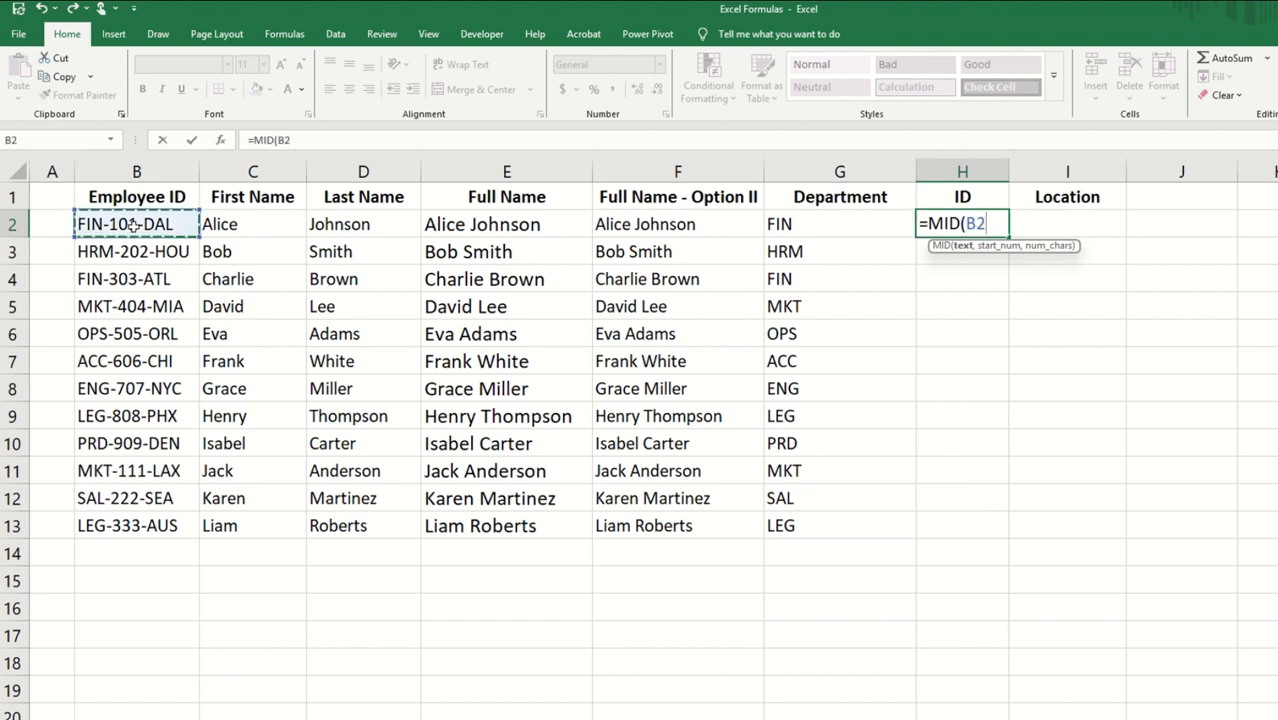
{"action": "type", "text": ","}
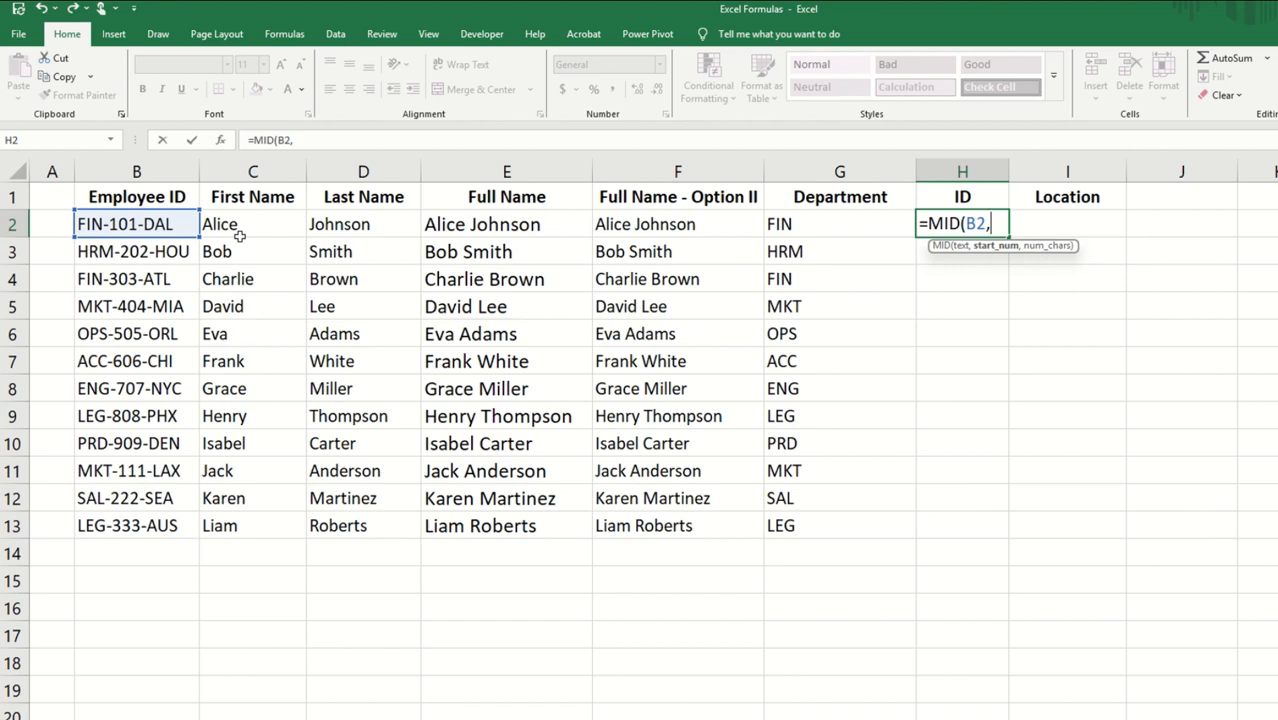
{"action": "type", "text": "5,"}
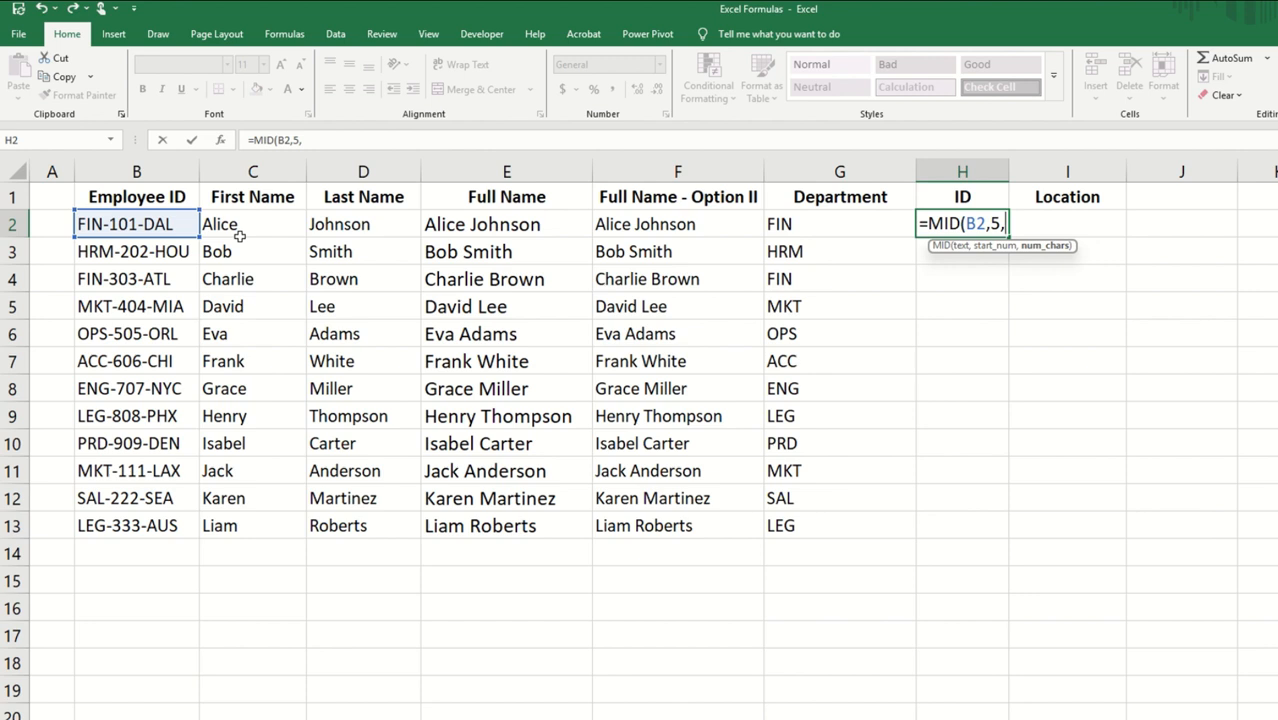
{"action": "type", "text": "3)"}
{"action": "key", "text": "Return"}
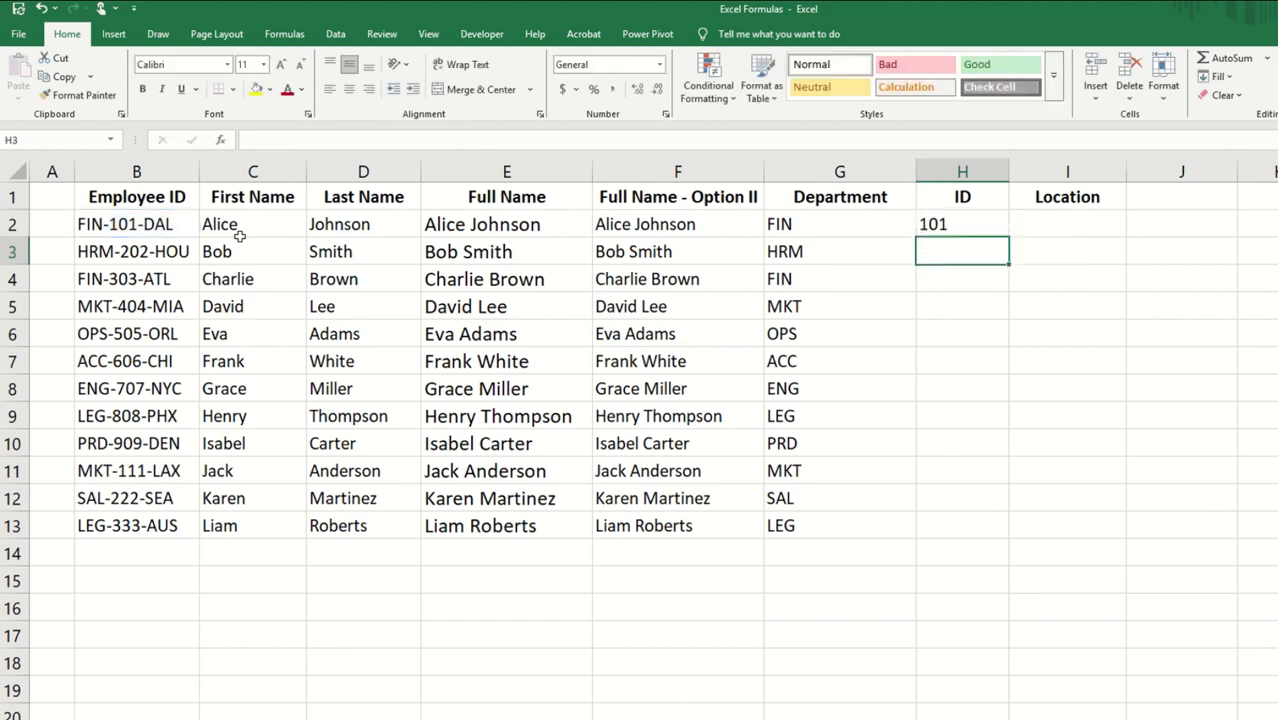
{"action": "left_click", "coordinate": [958, 223]}
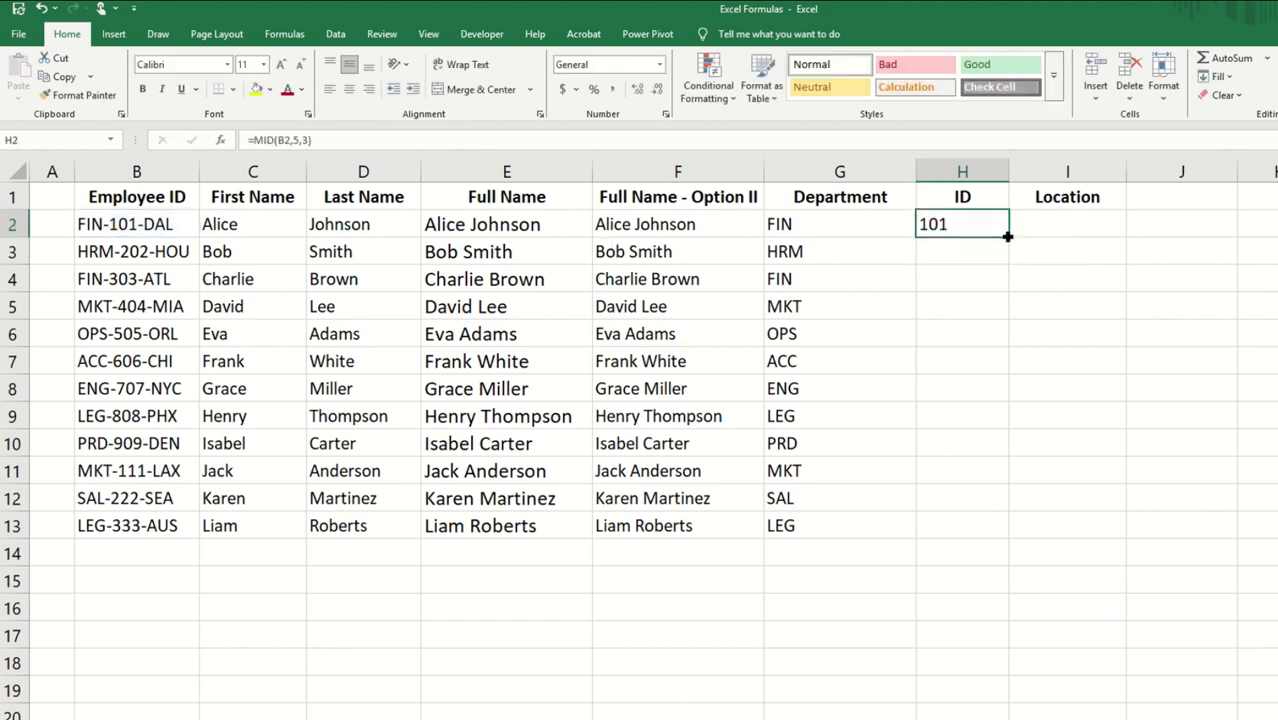
{"action": "double_click", "coordinate": [1008, 237]}
Step: Extract the location code in I2 with =RIGHT(B2,3) and fill the formula down the Location column
{"action": "left_click", "coordinate": [1068, 235]}
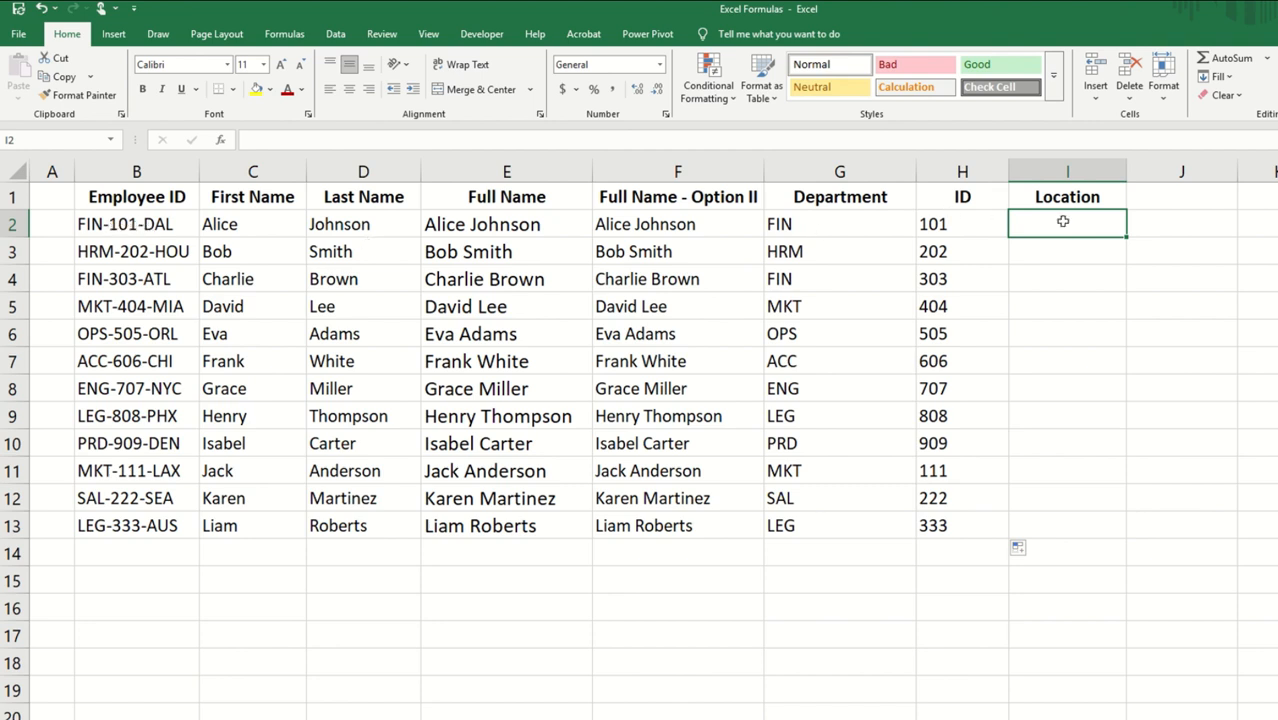
{"action": "type", "text": "=RIGHT"}
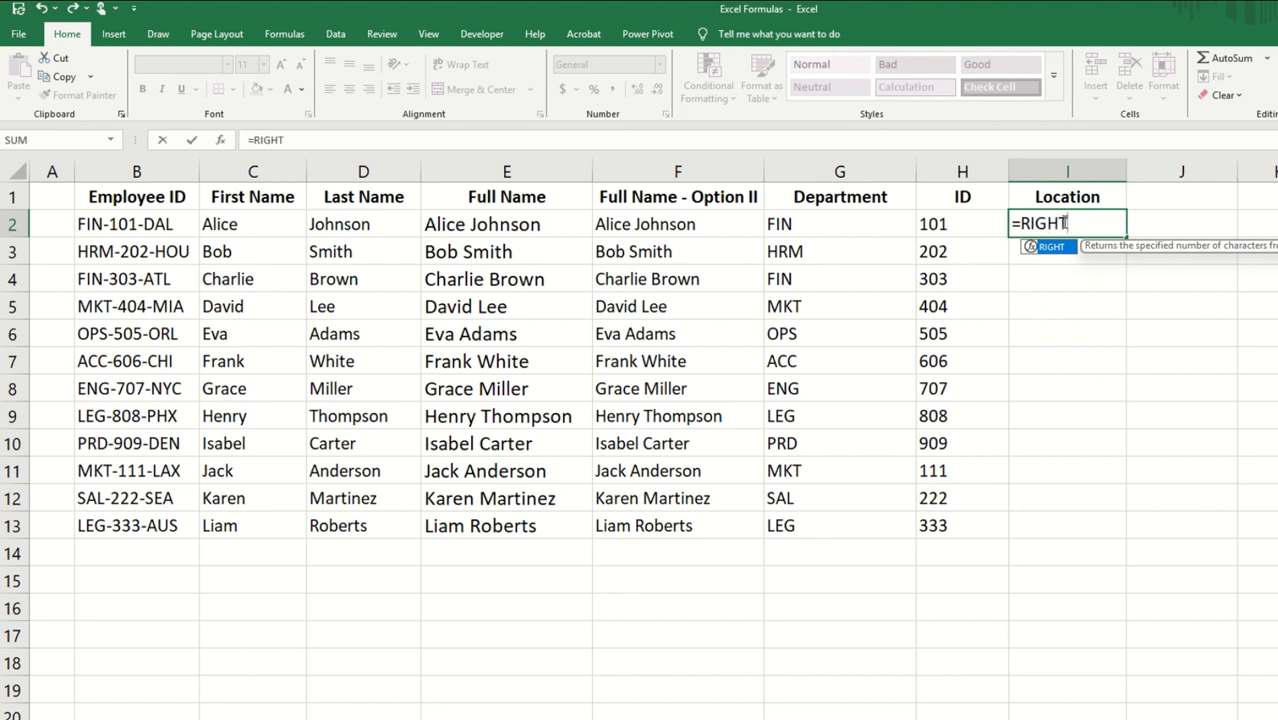
{"action": "type", "text": "("}
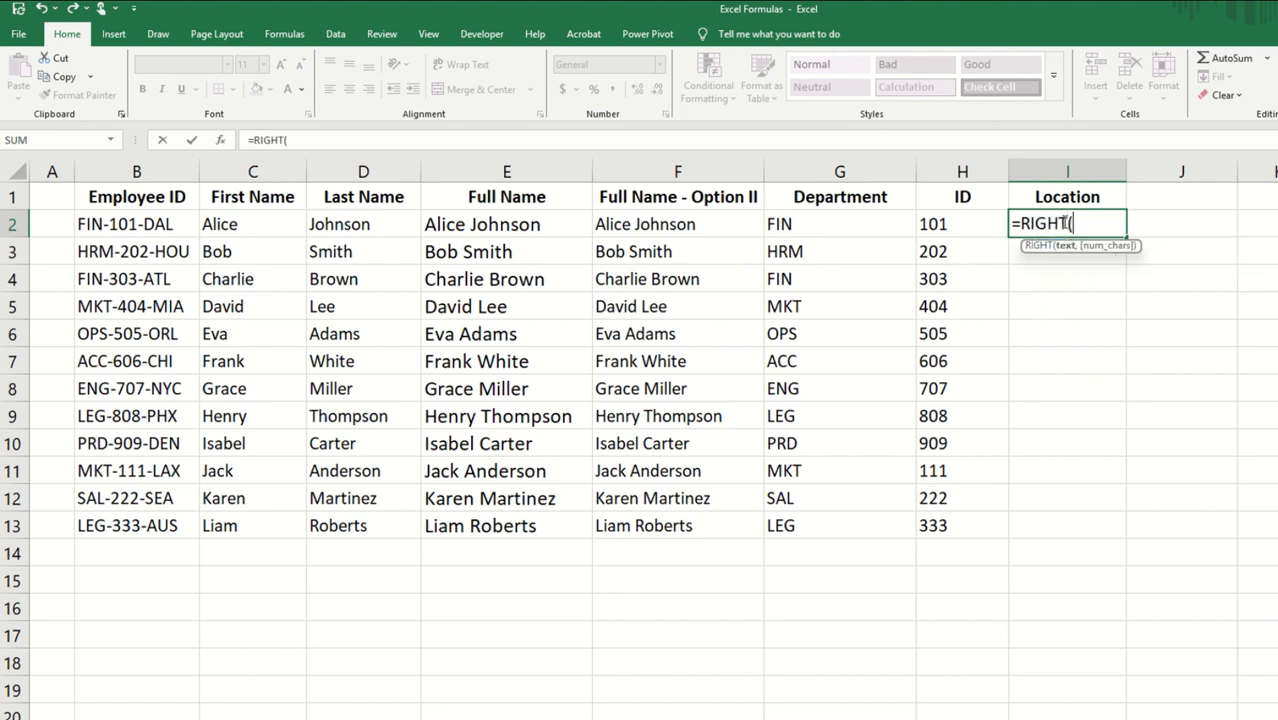
{"action": "left_click", "coordinate": [135, 224]}
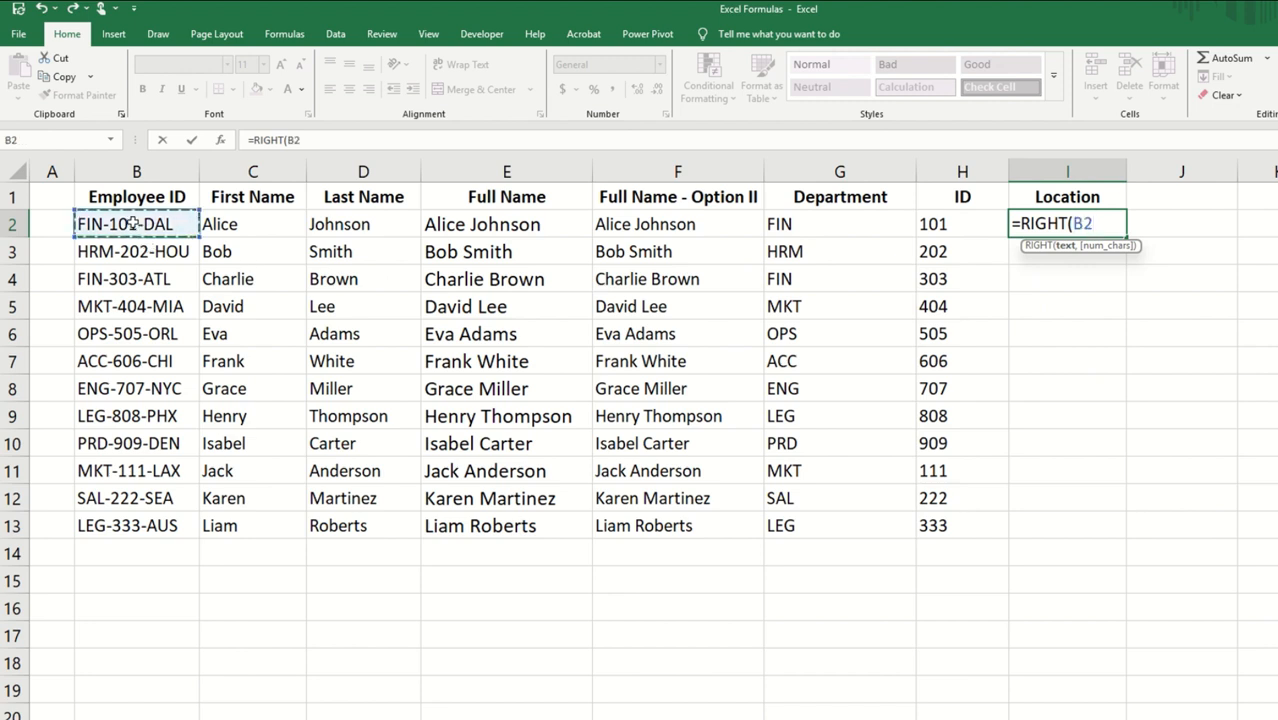
{"action": "type", "text": ","}
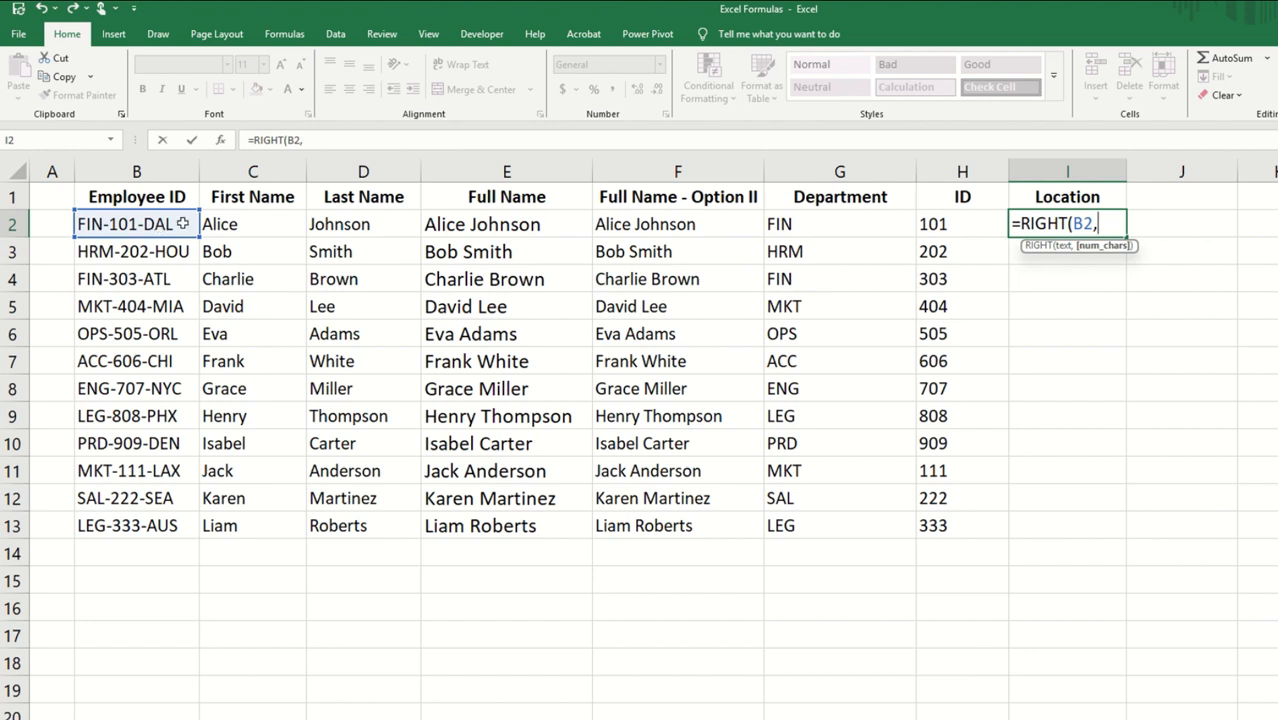
{"action": "type", "text": "3)"}
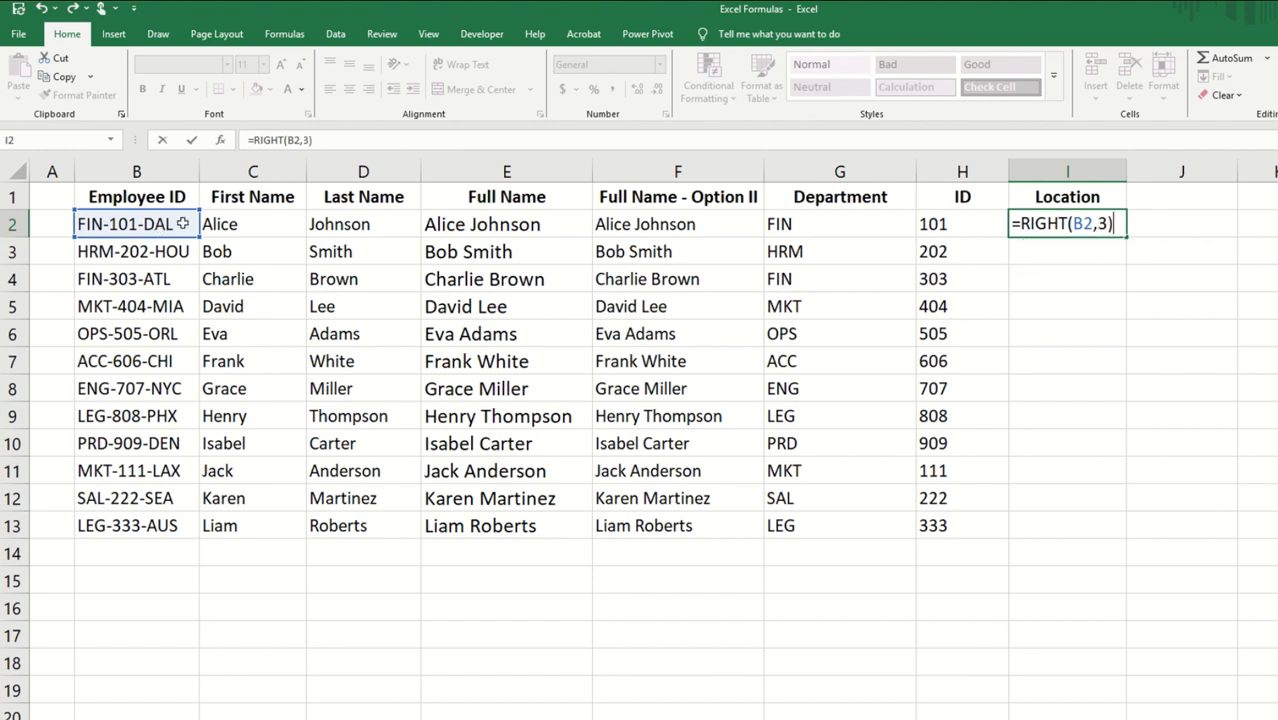
{"action": "key", "text": "Return"}
{"action": "left_click", "coordinate": [1028, 224]}
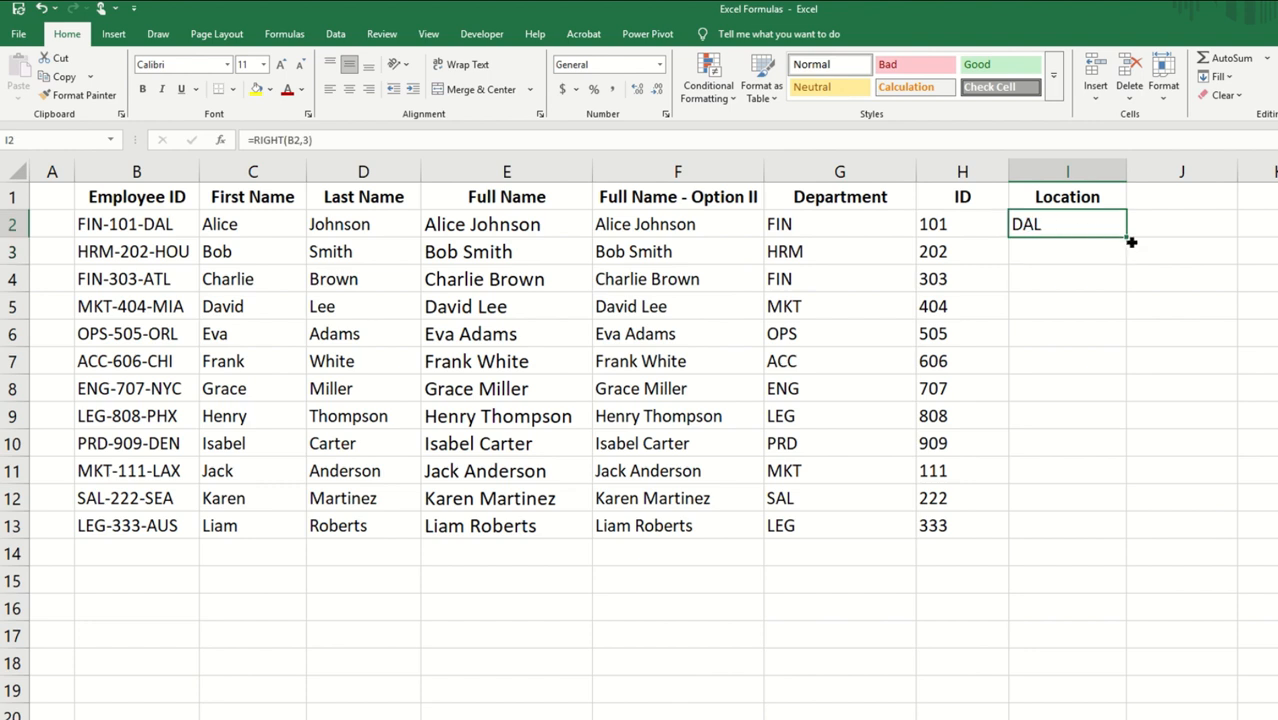
{"action": "double_click", "coordinate": [1126, 238]}
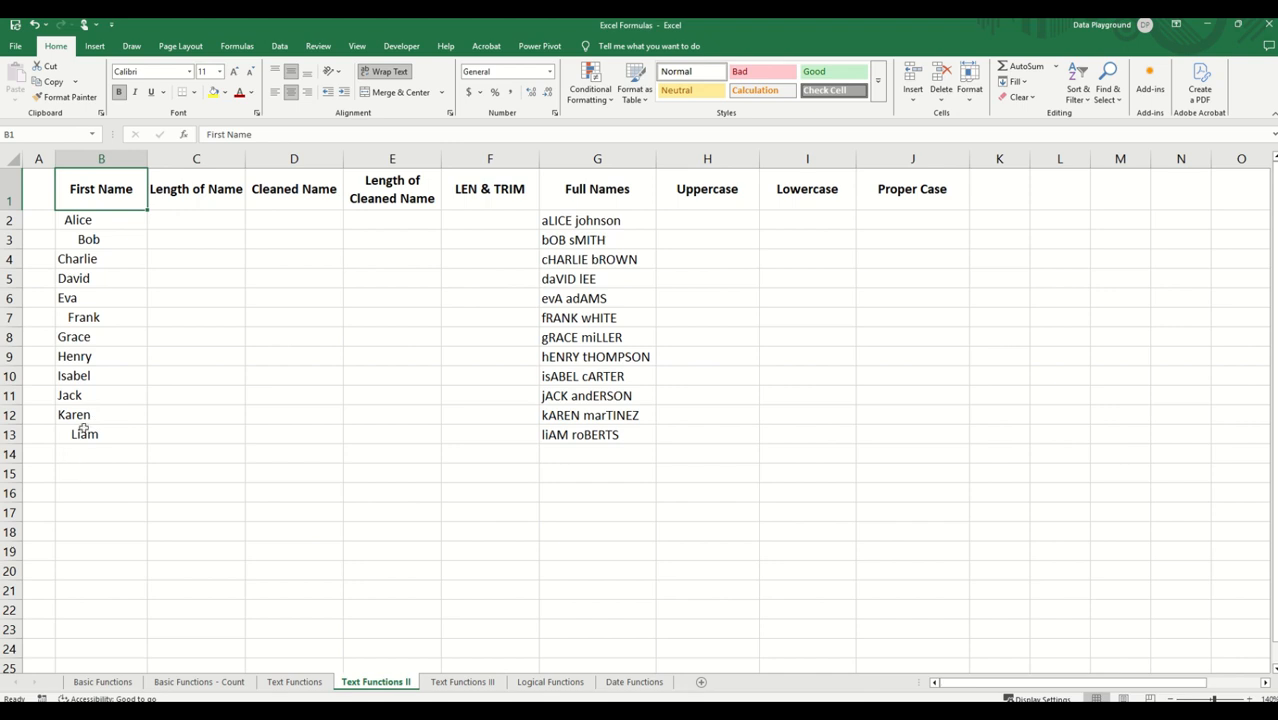
Step: On the Text Functions II sheet, count the characters in C2 with =LEN(B2) and fill the formula down to C13
{"action": "left_click", "coordinate": [189, 220]}
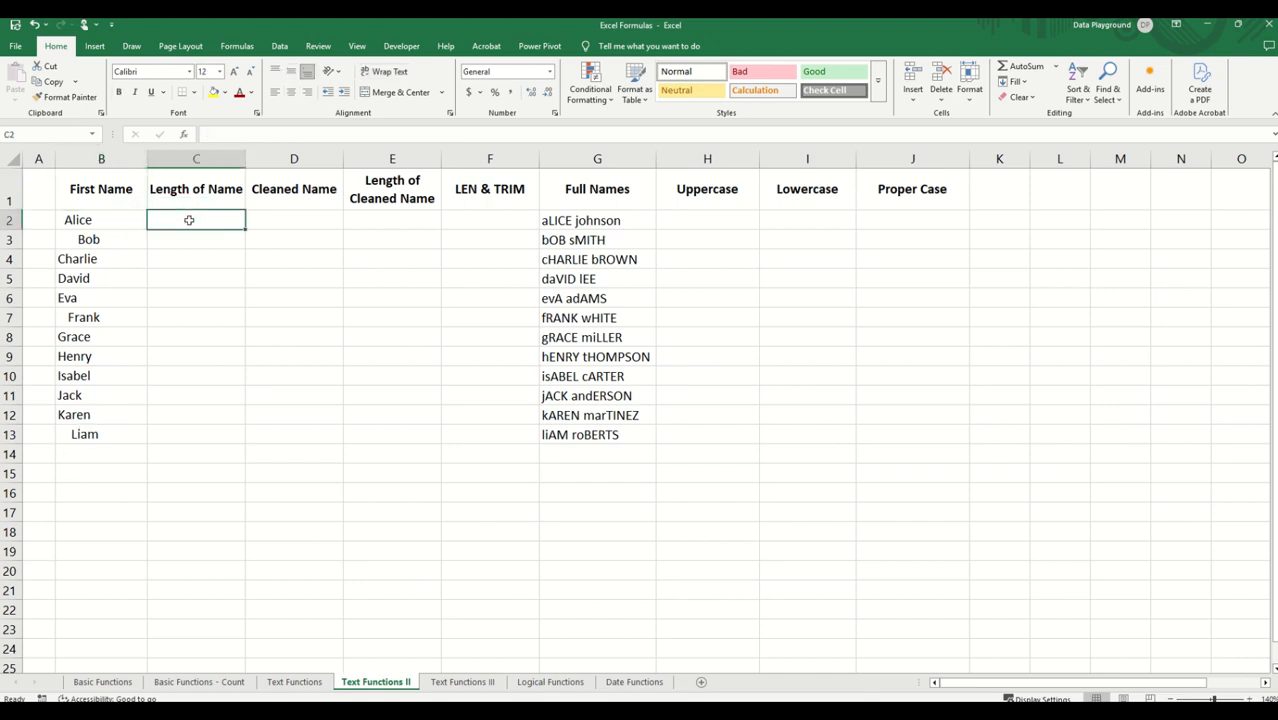
{"action": "type", "text": "=LEN"}
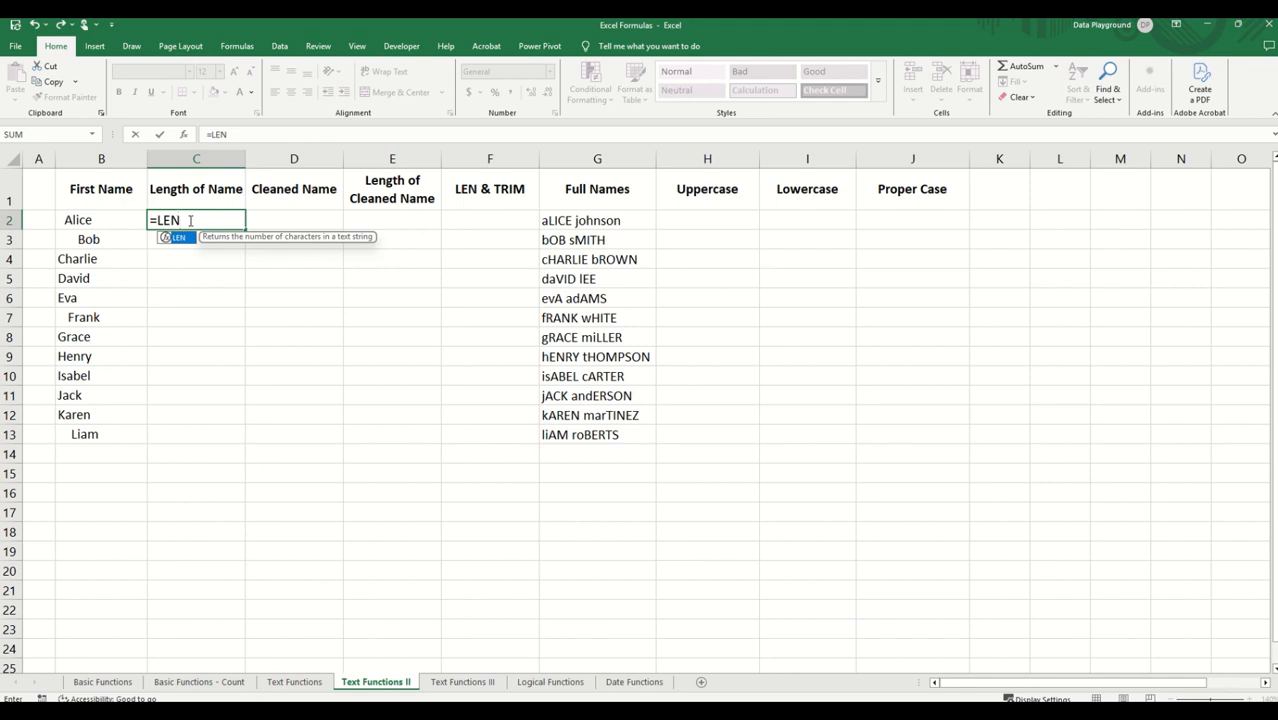
{"action": "type", "text": "("}
{"action": "left_click", "coordinate": [89, 220]}
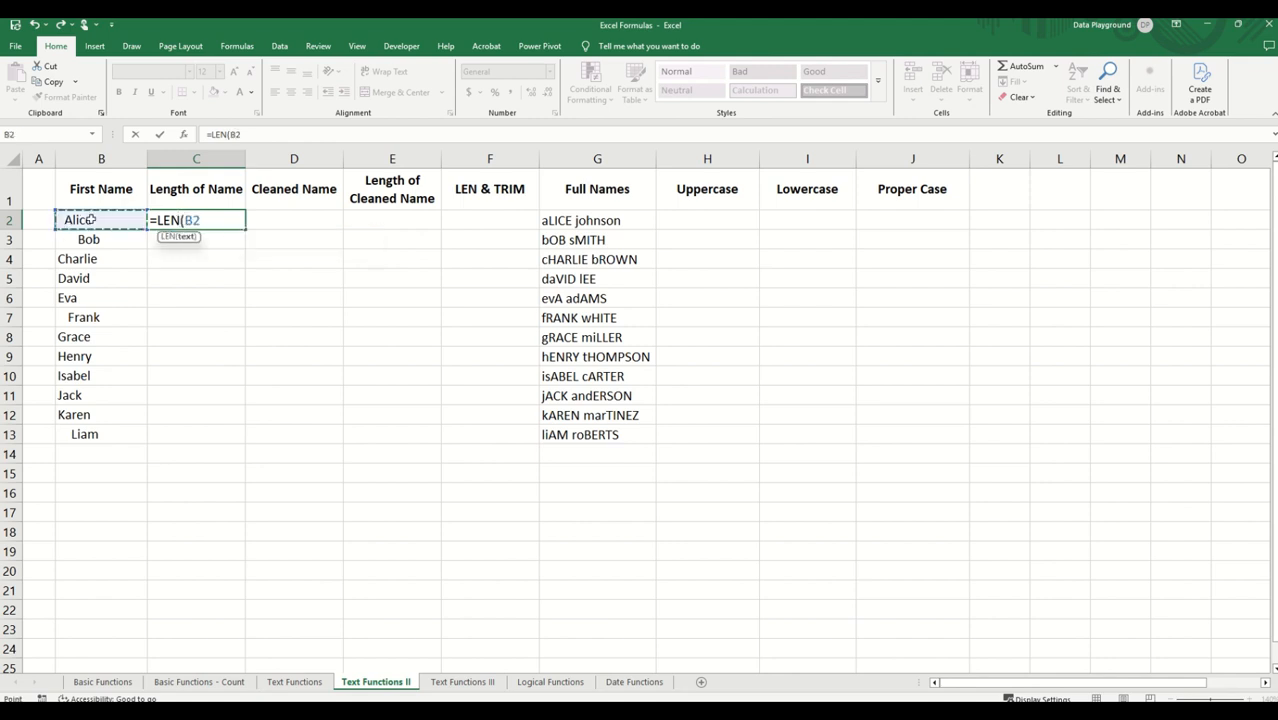
{"action": "type", "text": ")"}
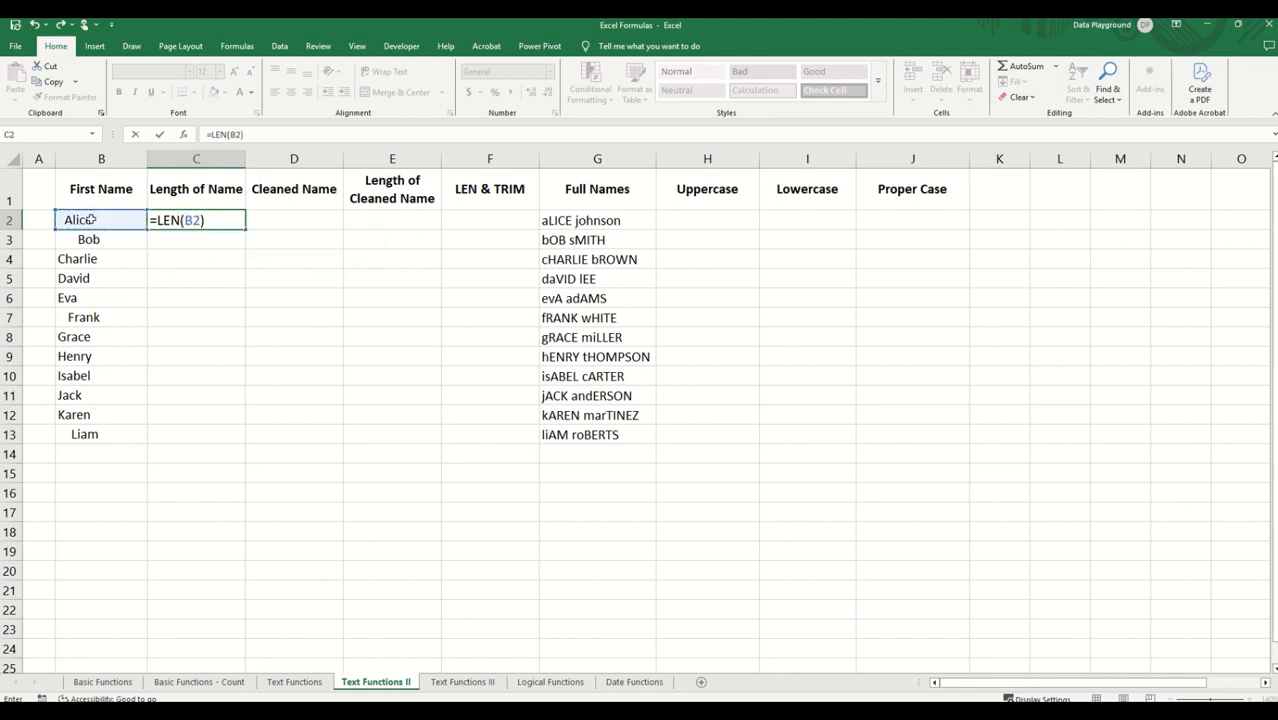
{"action": "key", "text": "Return"}
{"action": "left_click", "coordinate": [240, 220]}
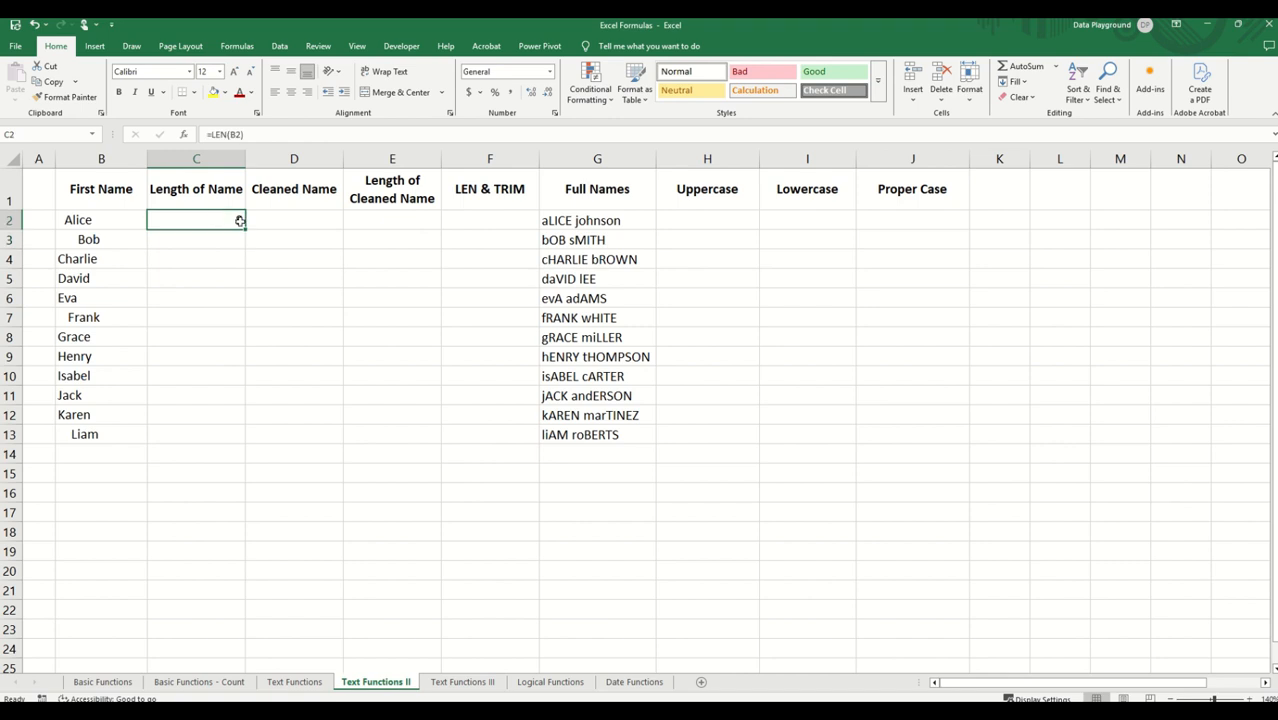
{"action": "double_click", "coordinate": [245, 228]}
{"action": "left_click", "coordinate": [290, 259]}
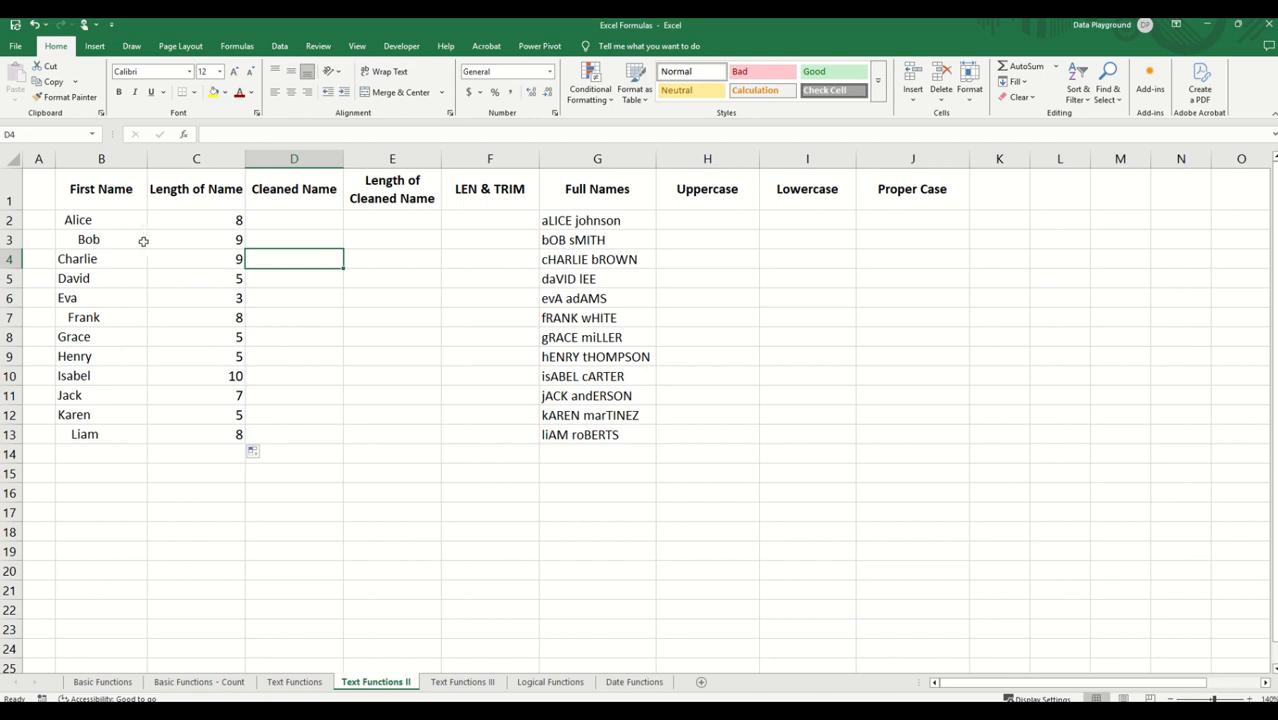
{"action": "left_click", "coordinate": [89, 240]}
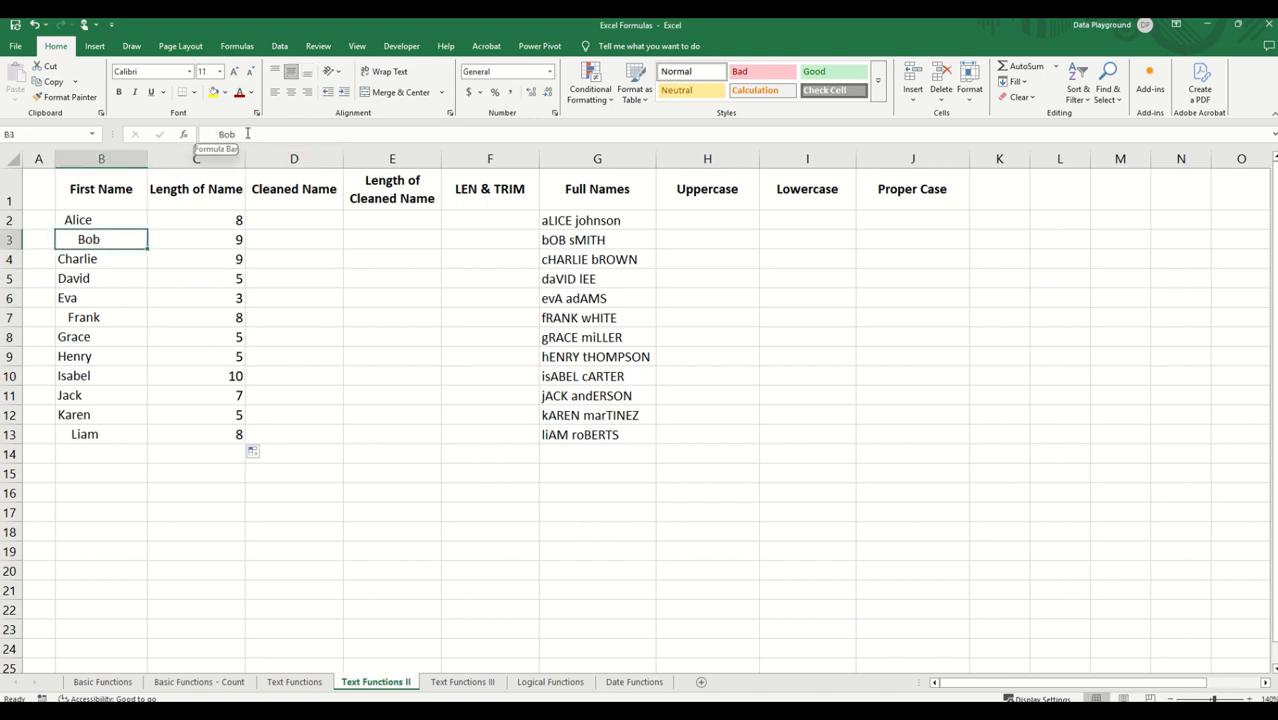
Step: Remove extra spaces from the first name in D2 with =TRIM(B2) and fill the formula down the Cleaned Name column to D13
{"action": "left_click", "coordinate": [275, 220]}
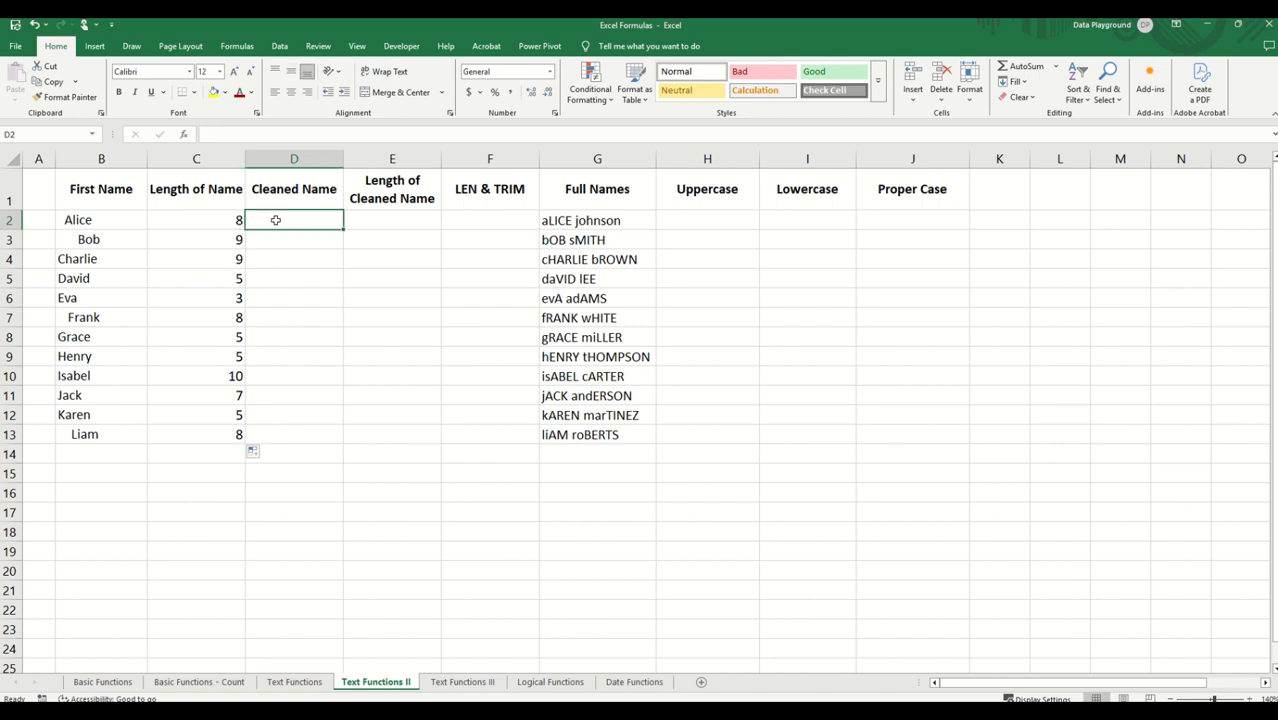
{"action": "type", "text": "=T"}
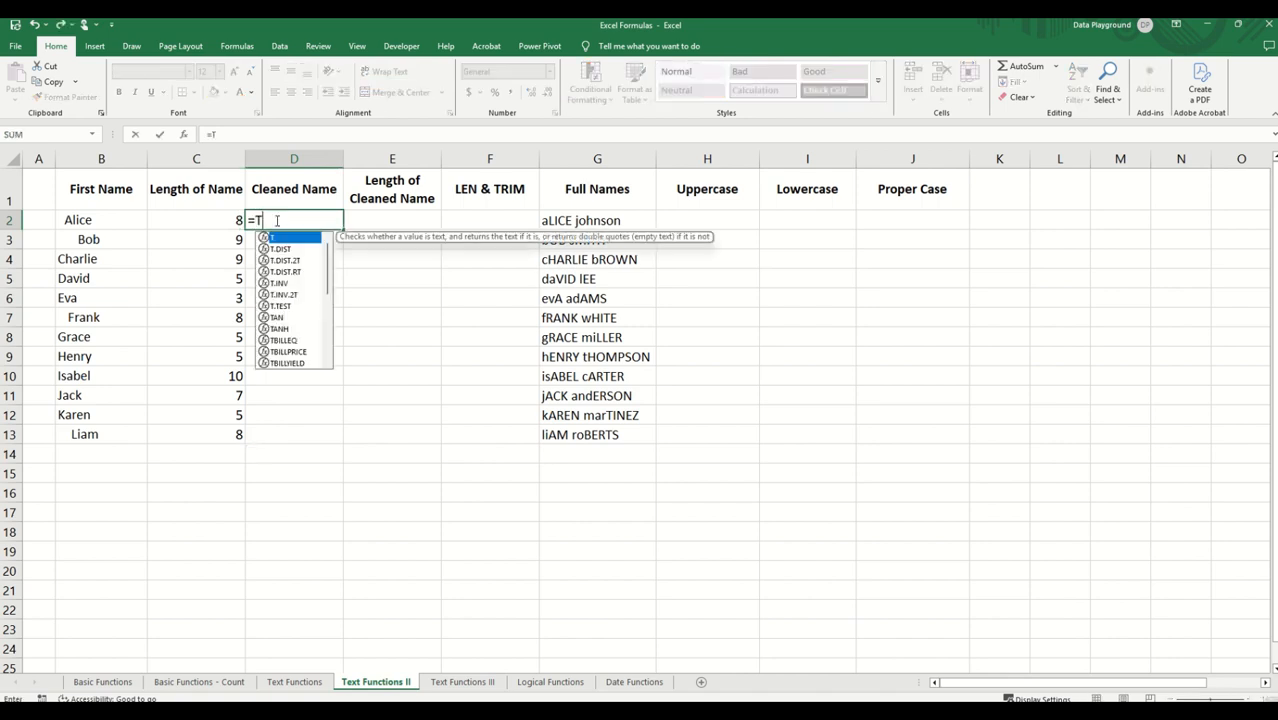
{"action": "type", "text": "RIM("}
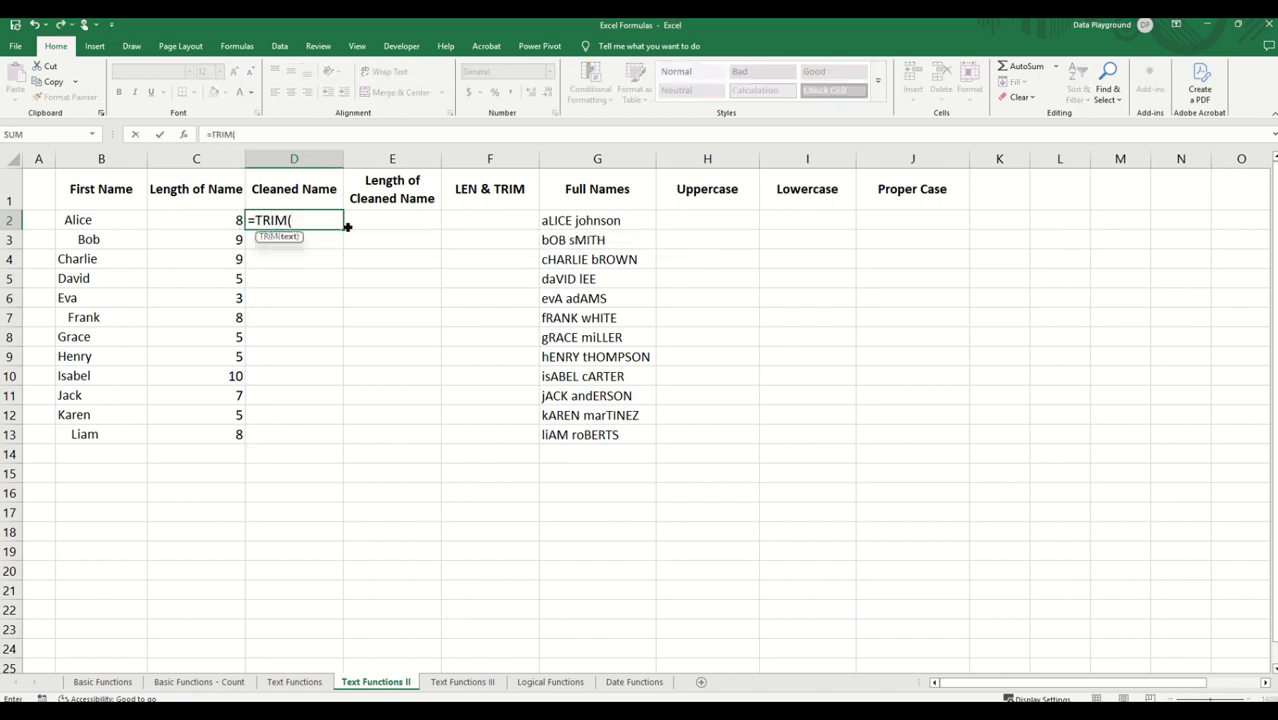
{"action": "left_click", "coordinate": [80, 220]}
{"action": "type", "text": ")"}
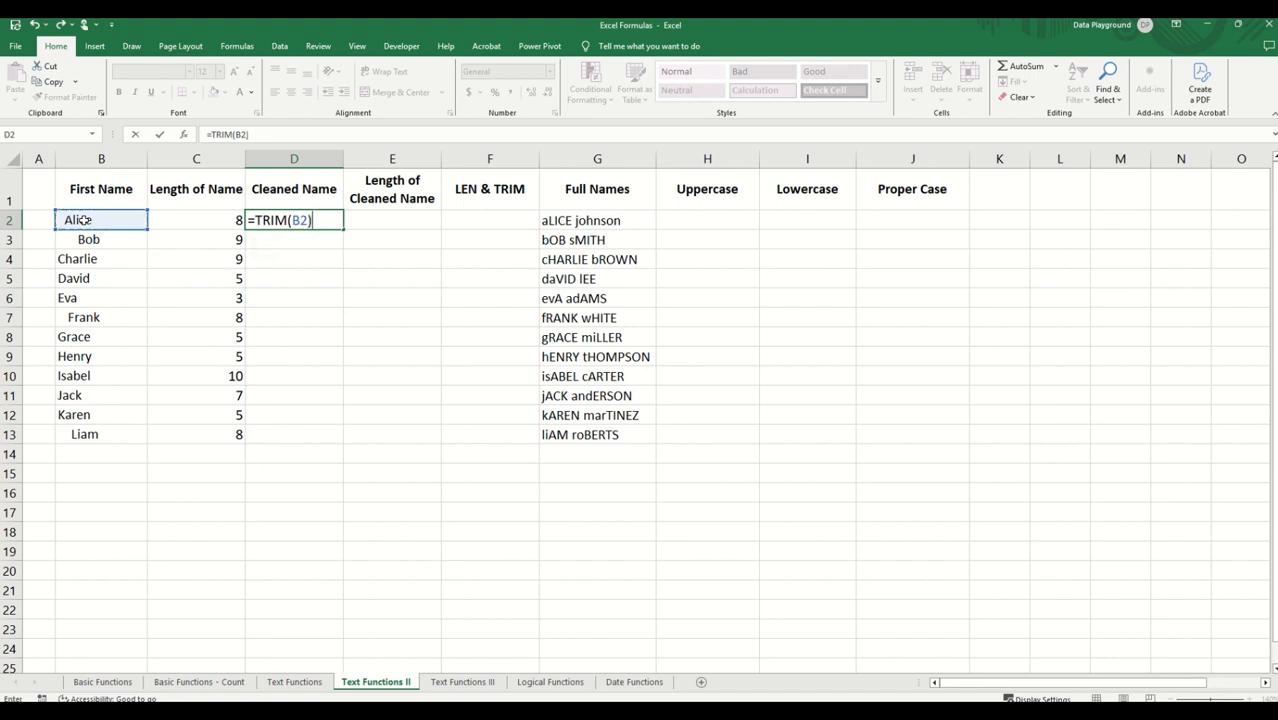
{"action": "key", "text": "Return"}
{"action": "left_click", "coordinate": [291, 220]}
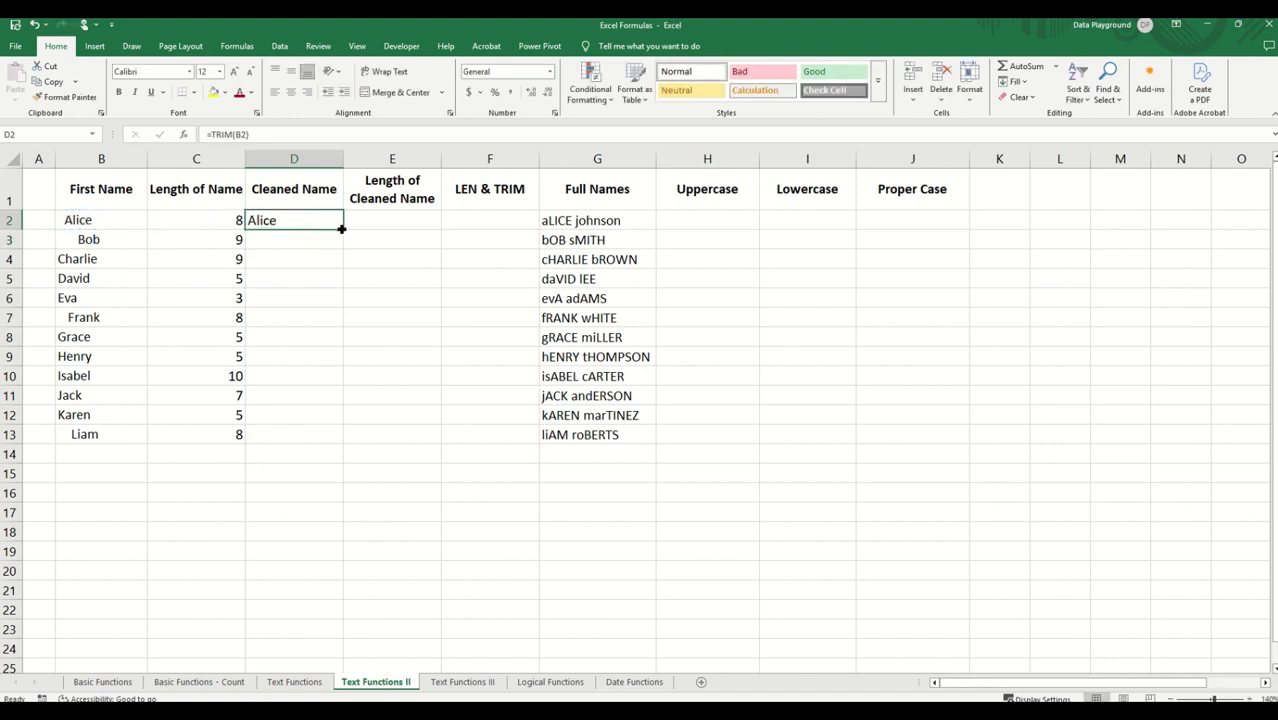
{"action": "double_click", "coordinate": [343, 229]}
{"action": "left_click", "coordinate": [297, 293]}
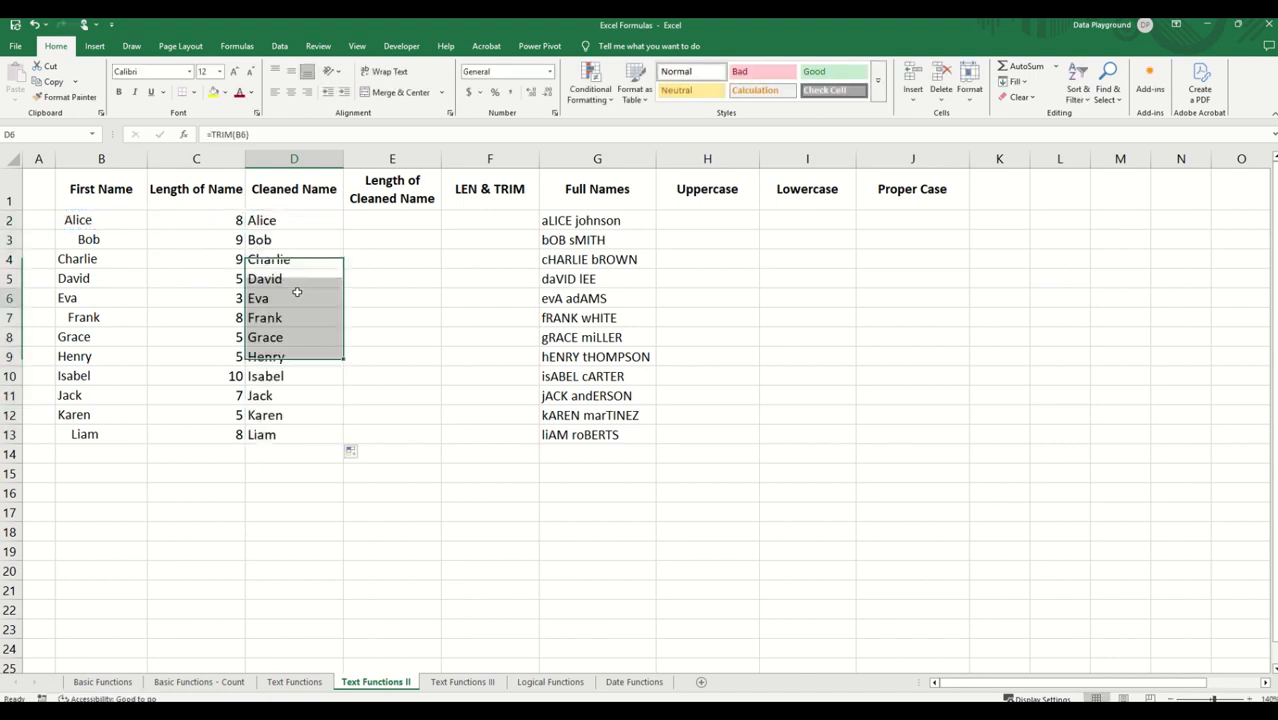
{"action": "left_click", "coordinate": [288, 240]}
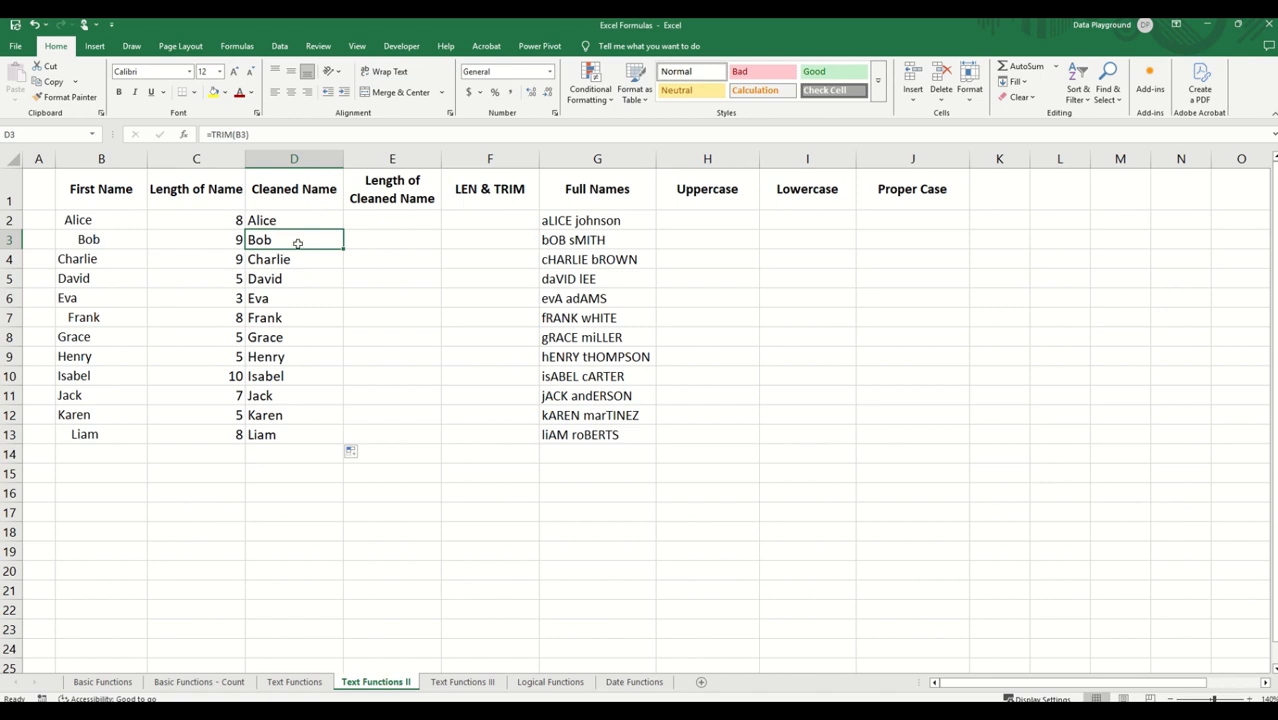
Step: Count the cleaned name's characters in E2 with =LEN(D2) and fill the formula down the Length of Cleaned Name column to E13
{"action": "left_click", "coordinate": [372, 218]}
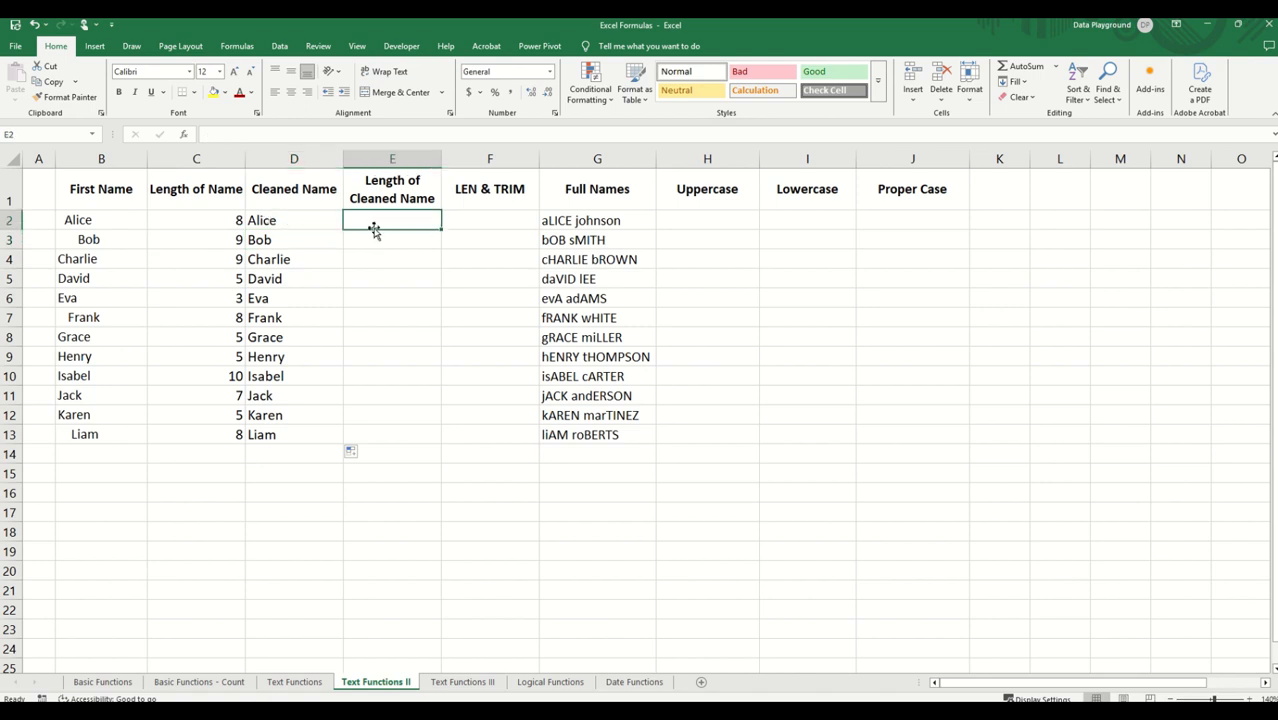
{"action": "type", "text": "=LEN("}
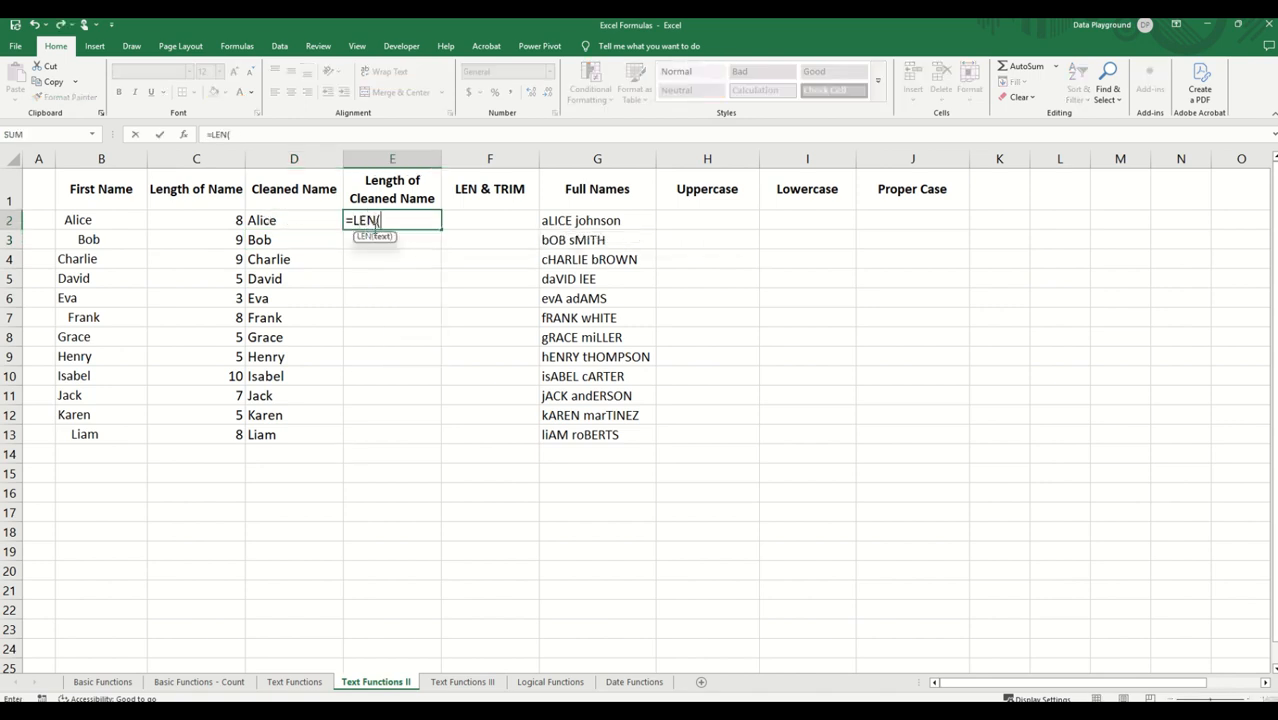
{"action": "left_click", "coordinate": [303, 222]}
{"action": "type", "text": ")"}
{"action": "key", "text": "Return"}
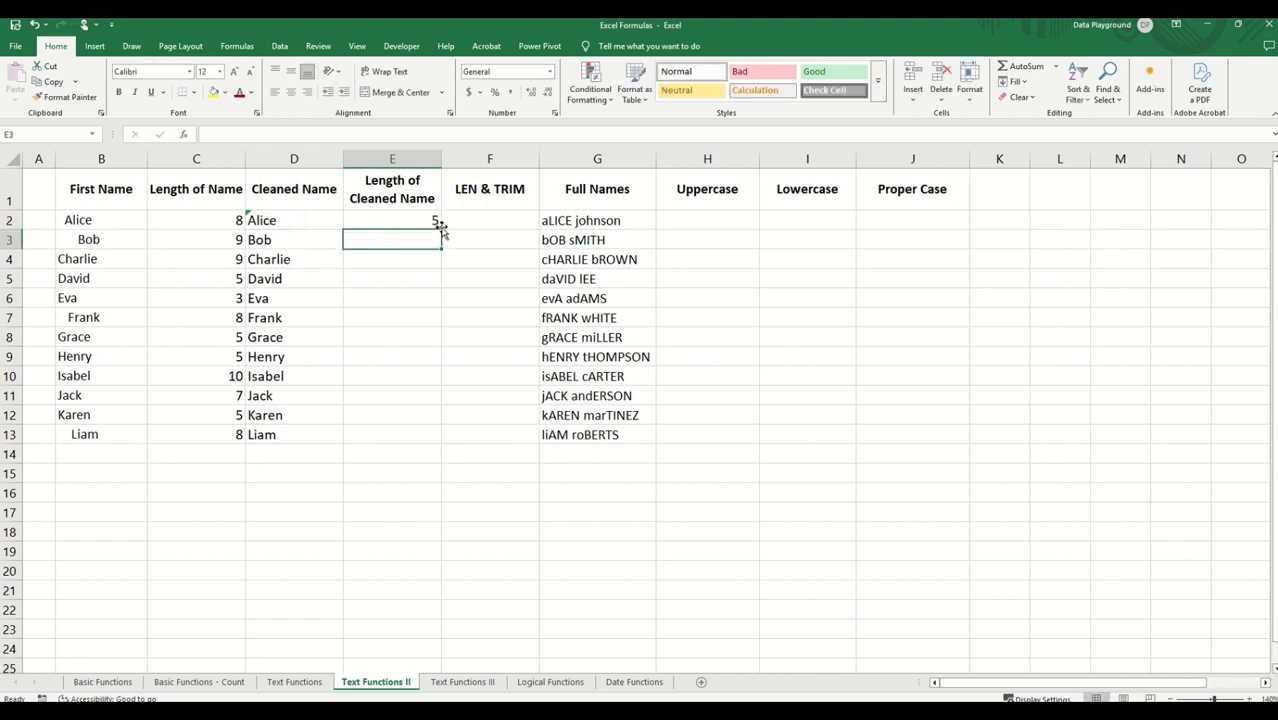
{"action": "left_click", "coordinate": [436, 222]}
{"action": "double_click", "coordinate": [441, 230]}
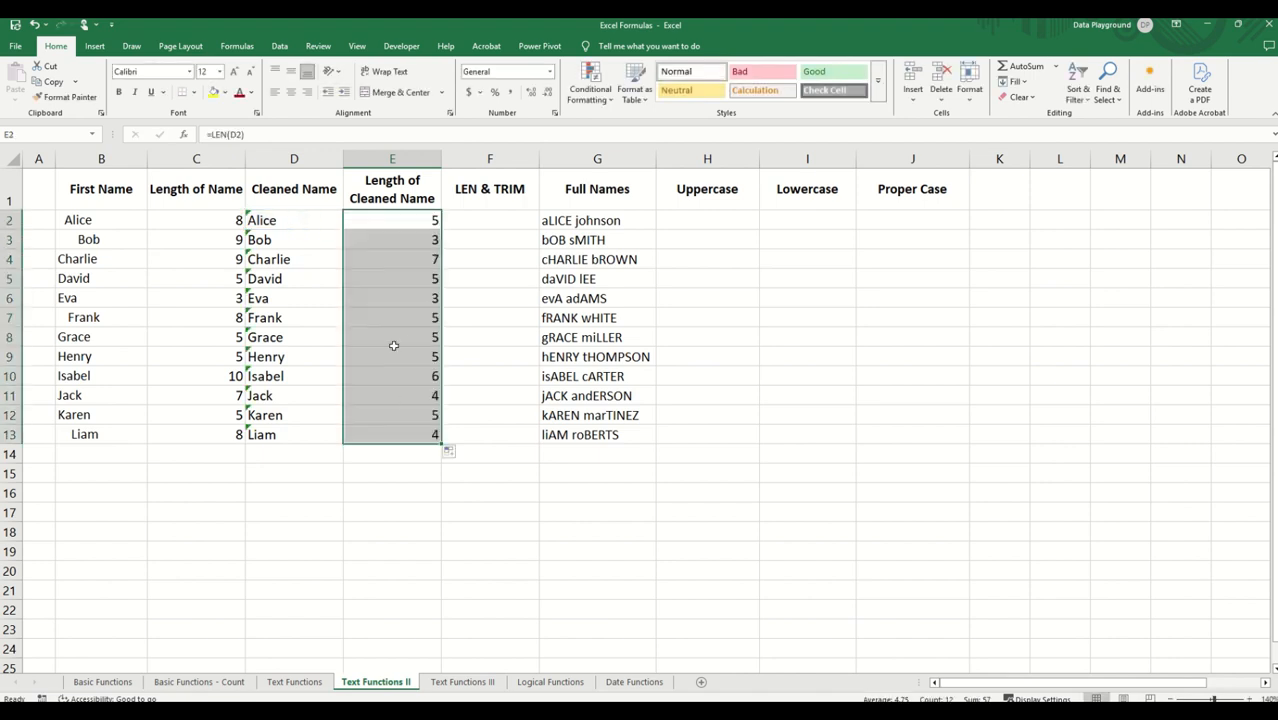
{"action": "left_click", "coordinate": [425, 240]}
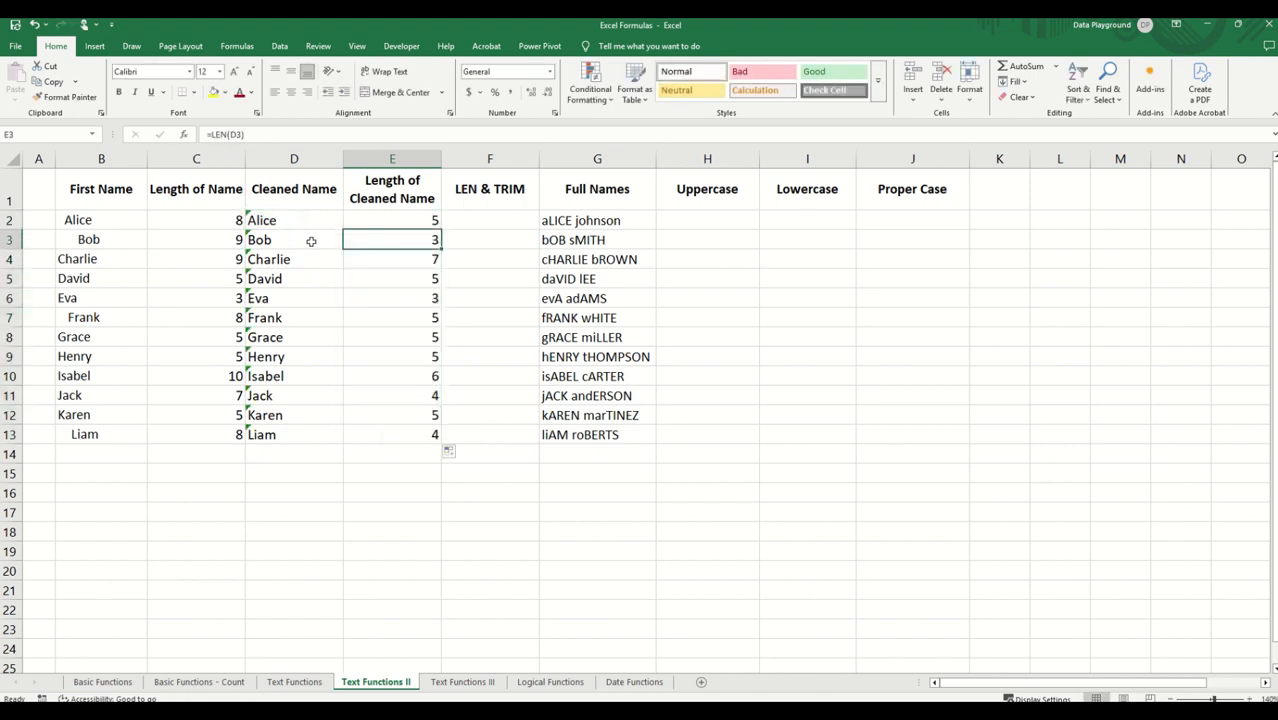
Step: Count the trimmed first name's characters in F2 with the nested formula =LEN(TRIM(B2)) and fill it down the LEN & TRIM column to F13
{"action": "left_click", "coordinate": [473, 221]}
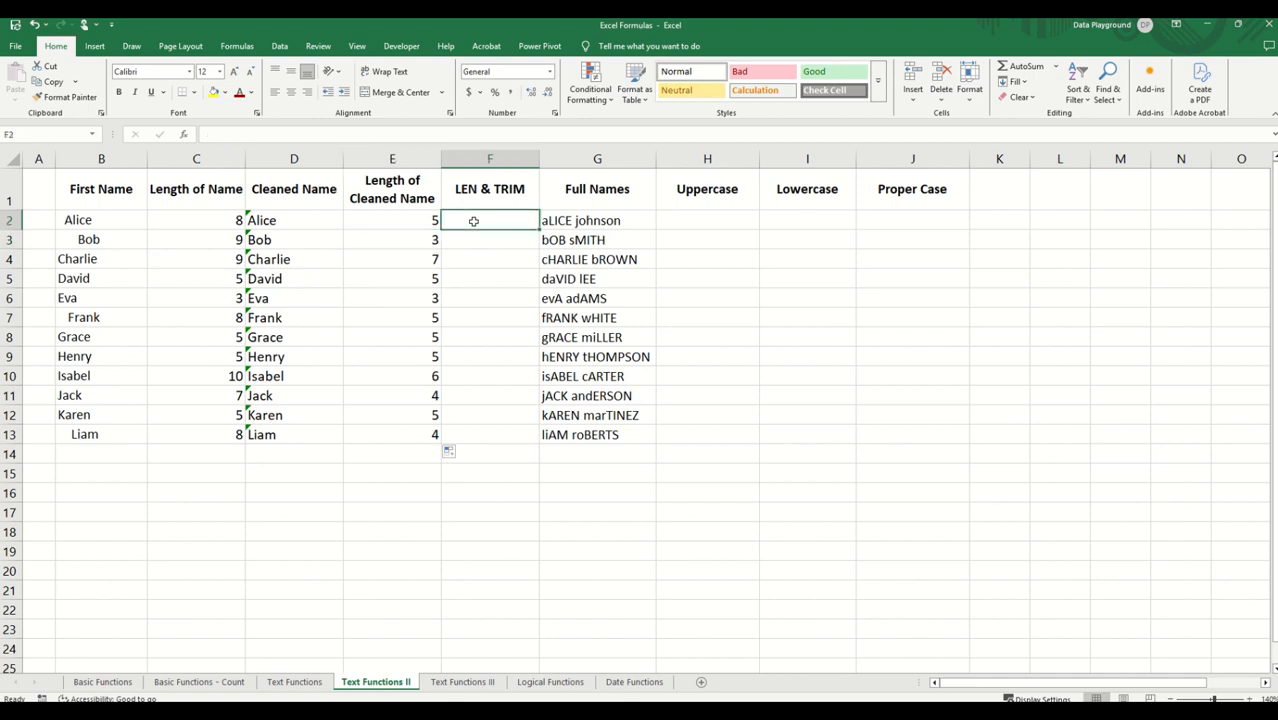
{"action": "type", "text": "=LE"}
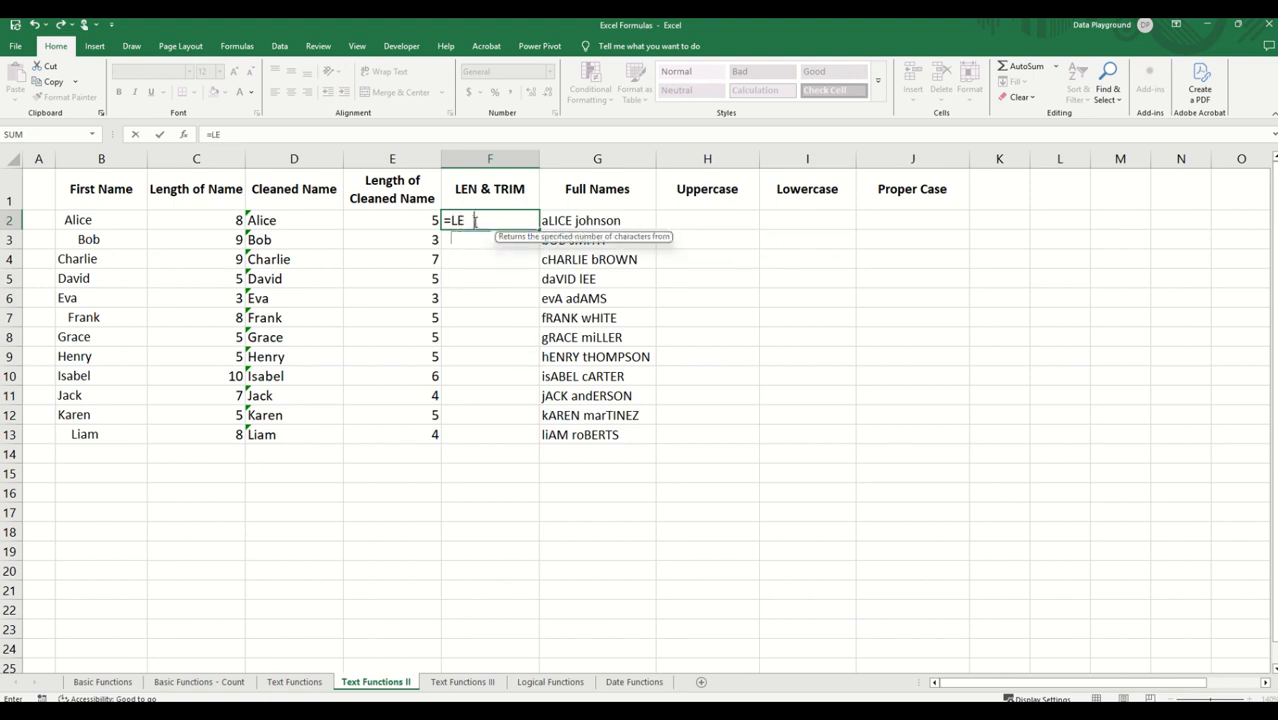
{"action": "type", "text": "N(TRIM("}
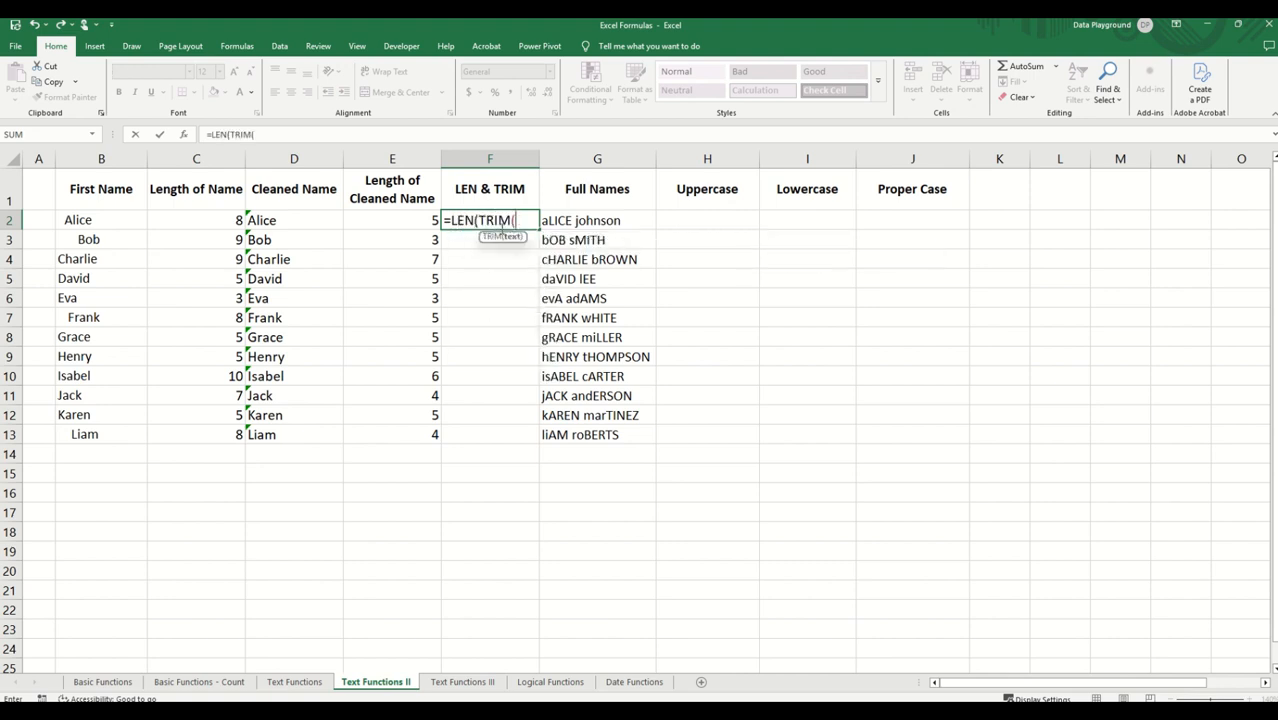
{"action": "left_click", "coordinate": [113, 219]}
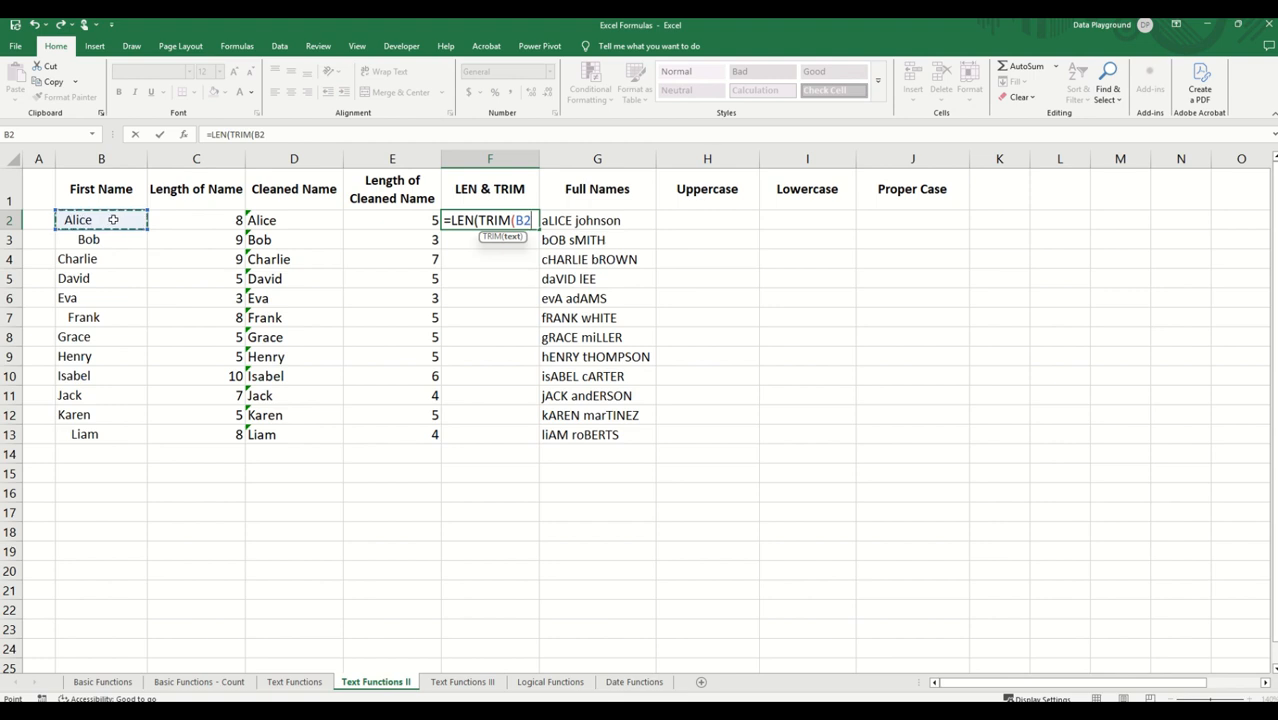
{"action": "type", "text": ")"}
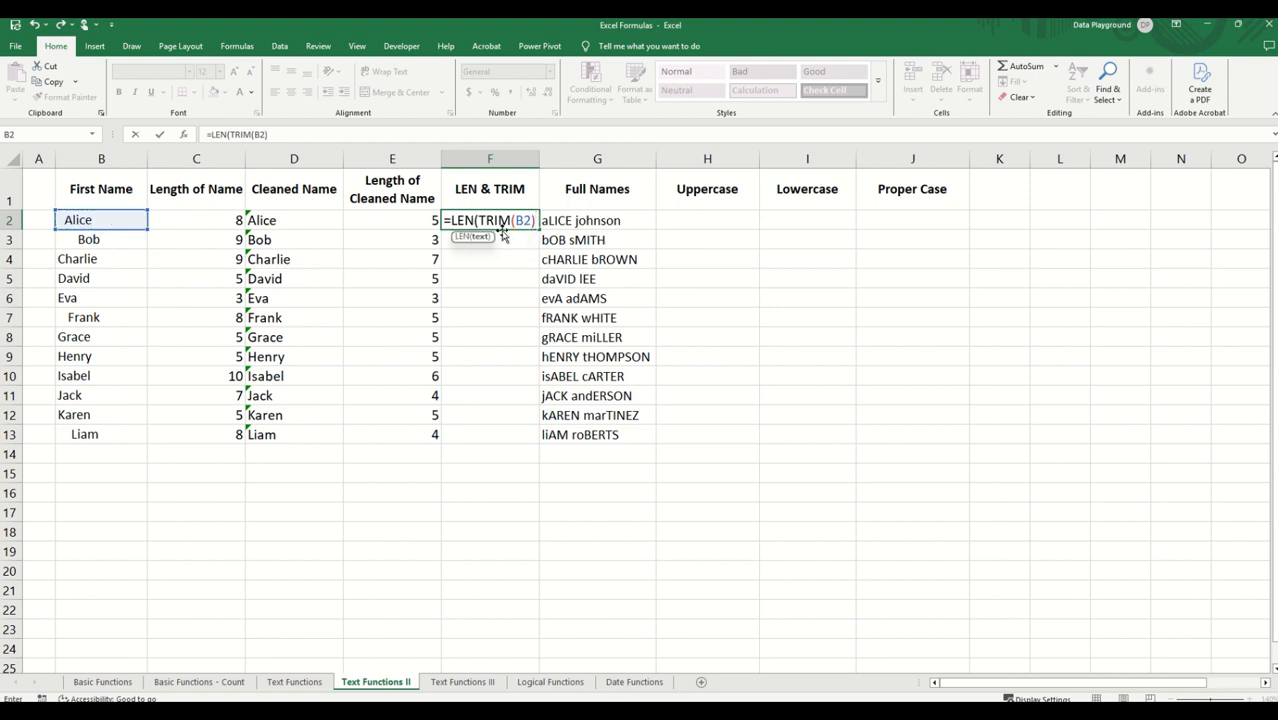
{"action": "type", "text": ","}
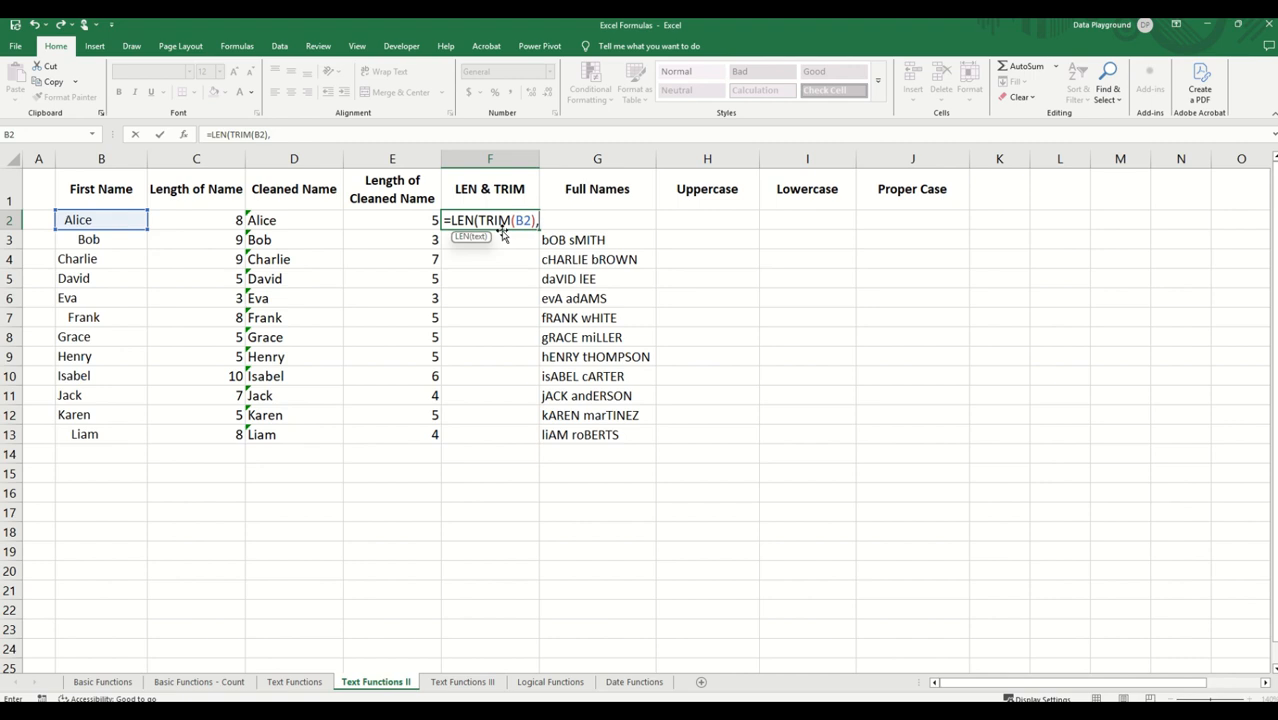
{"action": "key", "text": "BackSpace"}
{"action": "type", "text": ")"}
{"action": "key", "text": "Return"}
{"action": "left_click", "coordinate": [530, 226]}
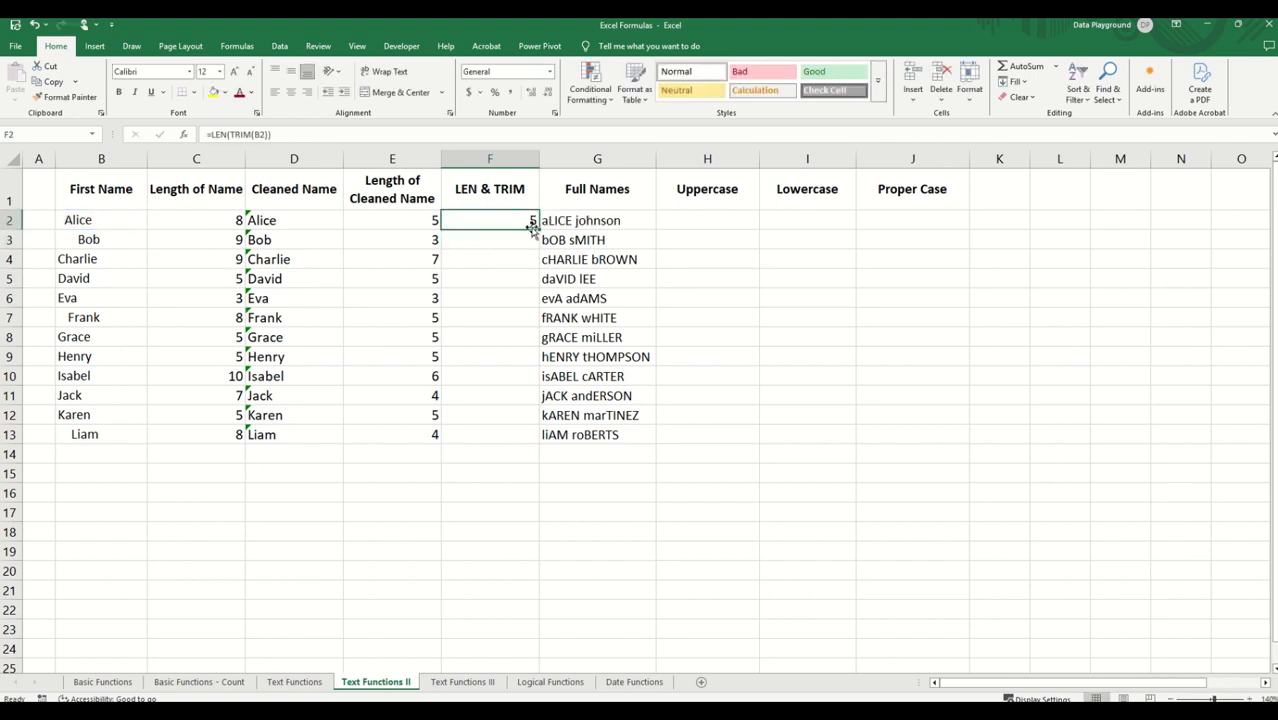
{"action": "double_click", "coordinate": [537, 228]}
{"action": "left_click", "coordinate": [496, 290]}
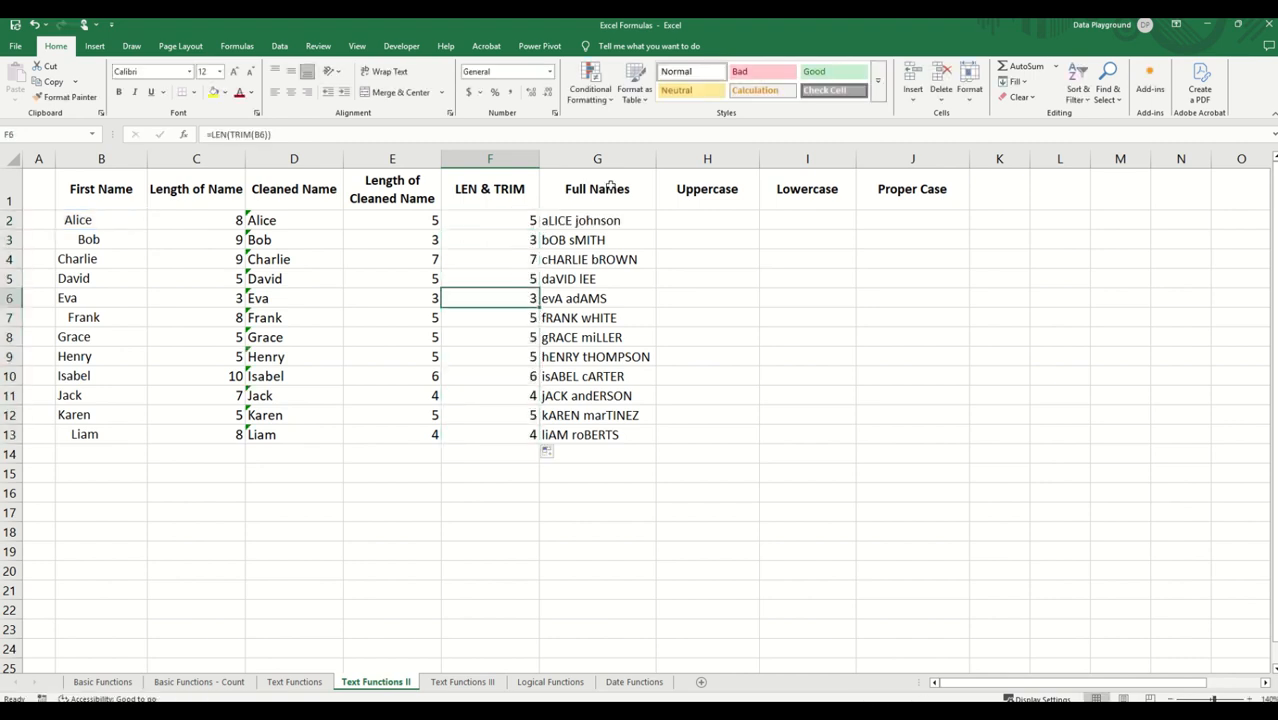
Step: Convert the full name to uppercase in H2 with =UPPER(G2), fill it down to H13, and widen column H to fit the names
{"action": "left_click", "coordinate": [681, 220]}
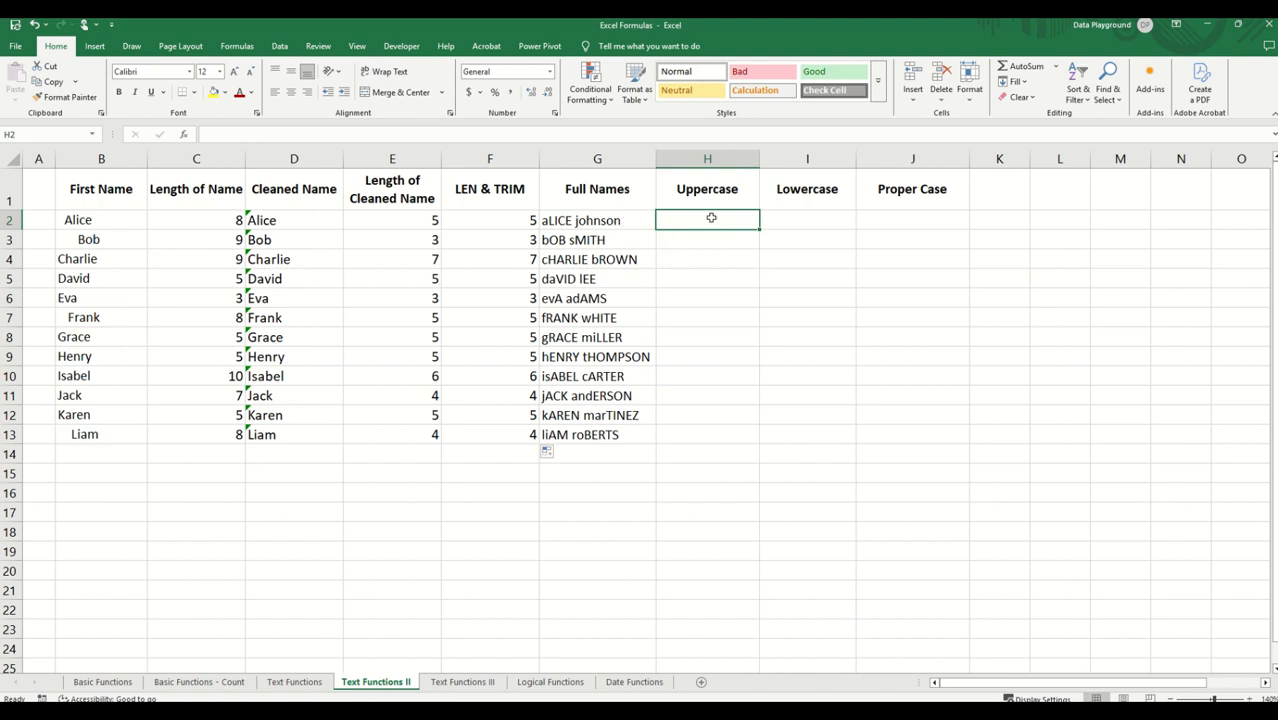
{"action": "type", "text": "="}
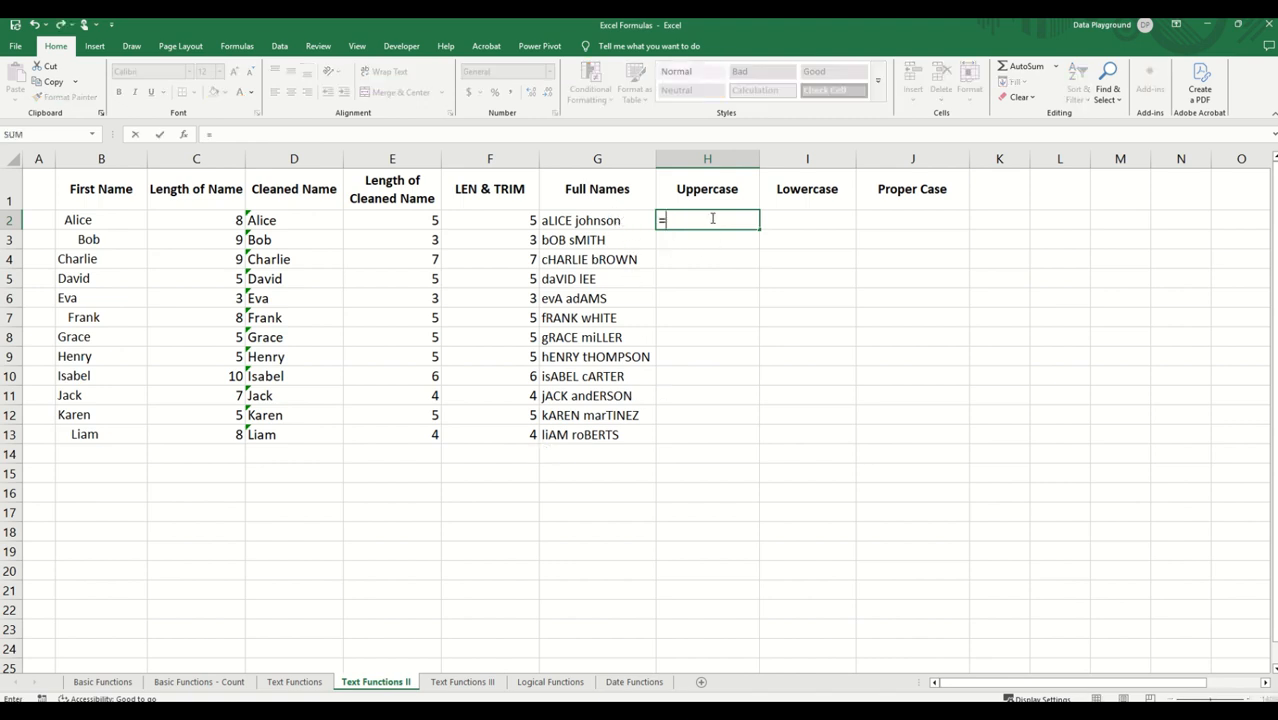
{"action": "type", "text": "UPPER("}
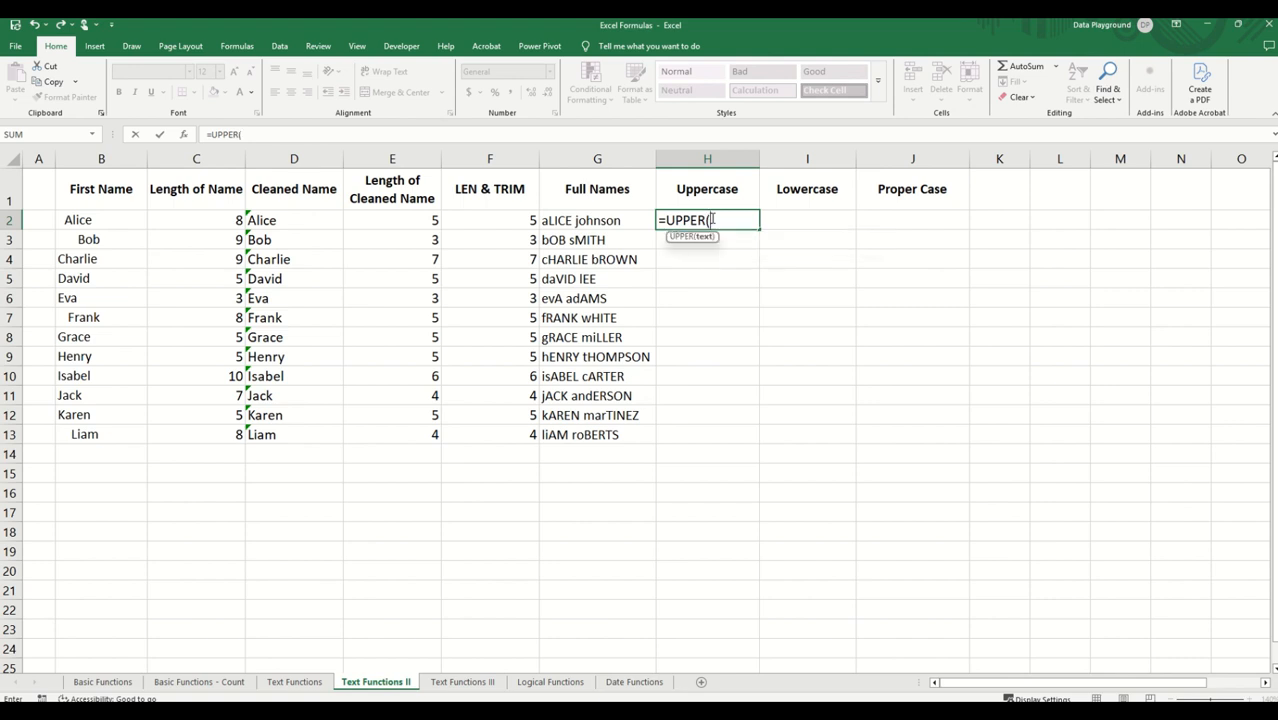
{"action": "left_click", "coordinate": [588, 221]}
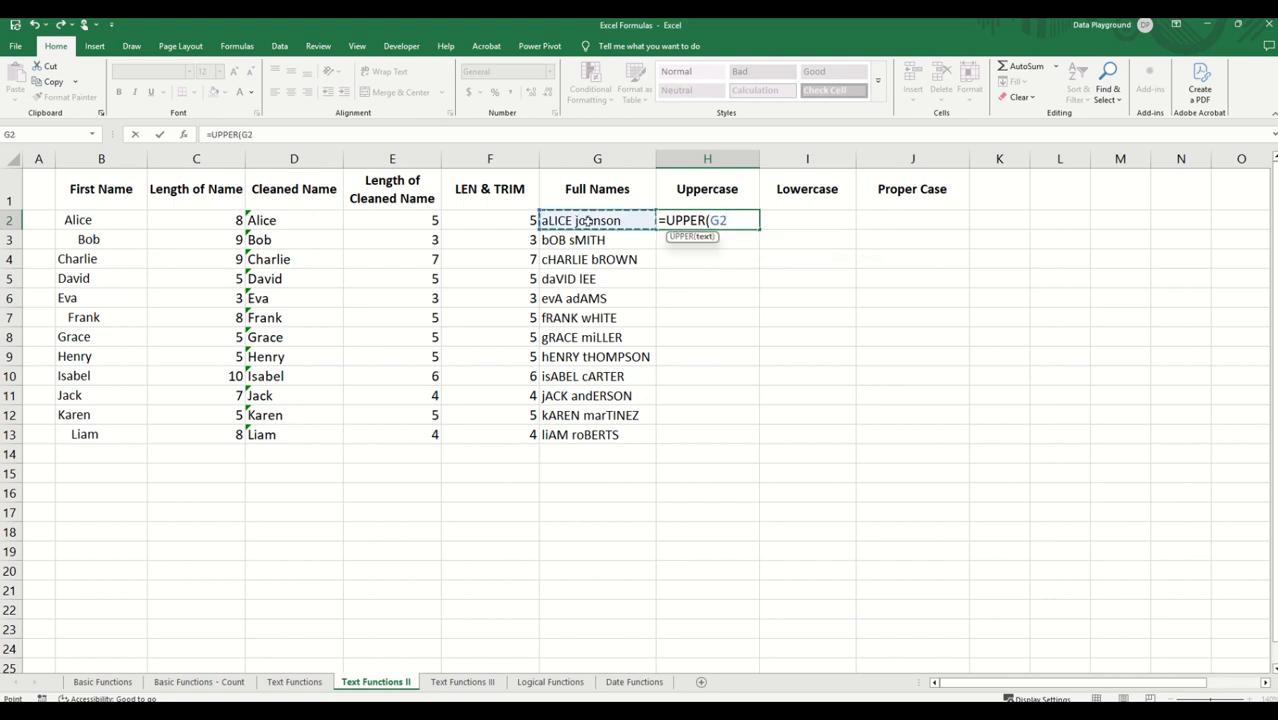
{"action": "key", "text": "Return"}
{"action": "left_click", "coordinate": [728, 220]}
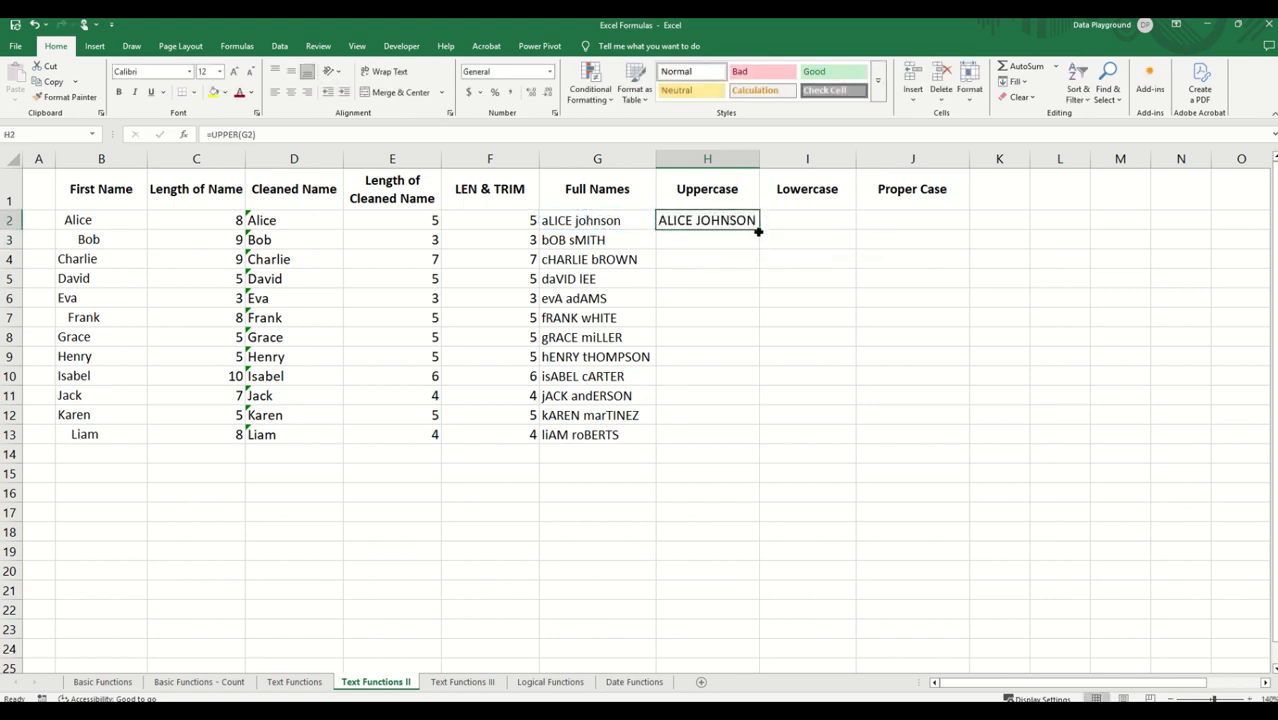
{"action": "double_click", "coordinate": [758, 230]}
{"action": "left_click", "coordinate": [788, 221]}
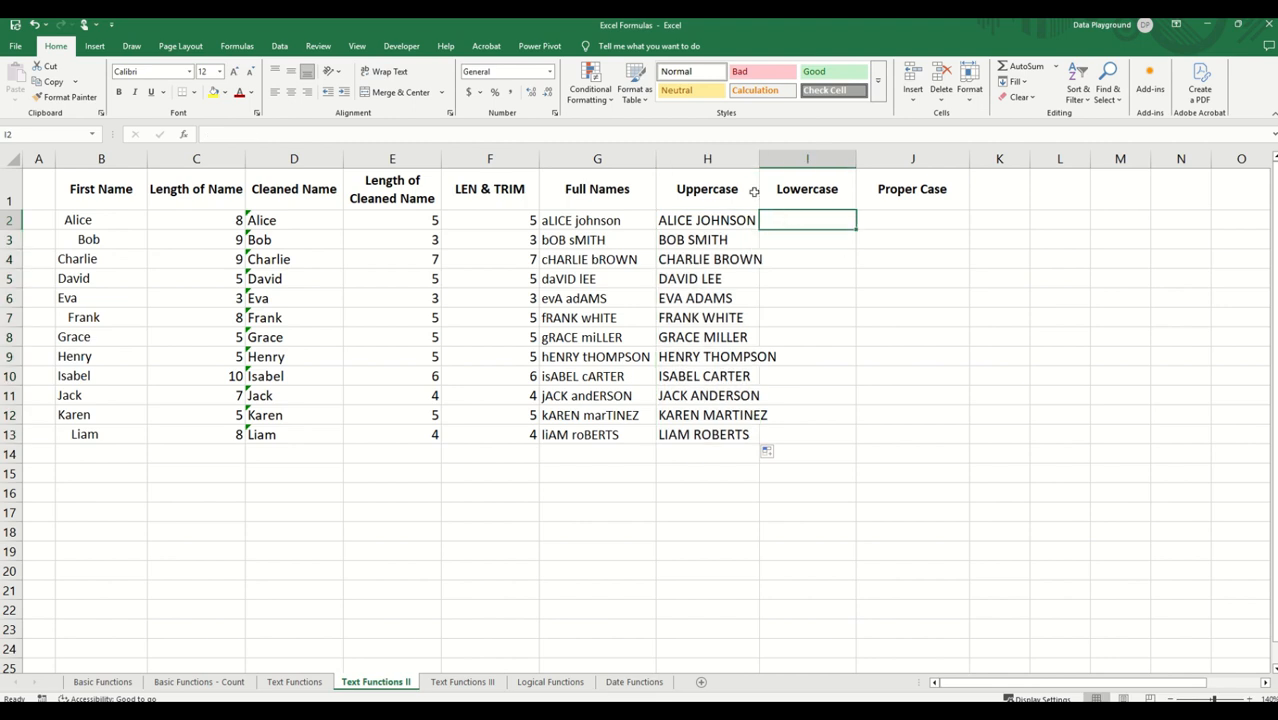
{"action": "left_click_drag", "start_coordinate": [759, 163], "coordinate": [783, 163]}
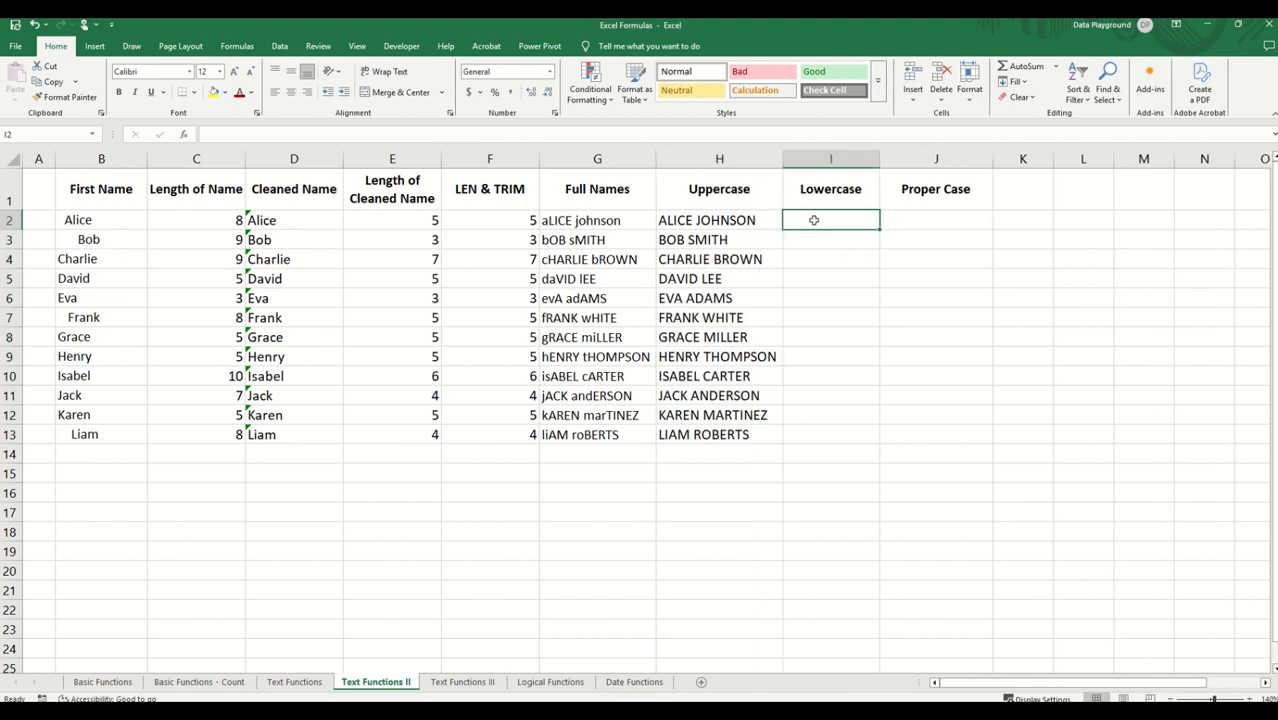
Step: Convert the full name to lowercase in I2 with =LOWER(G2), fill it down to I13, and autofit column I's width
{"action": "type", "text": "=LOWER"}
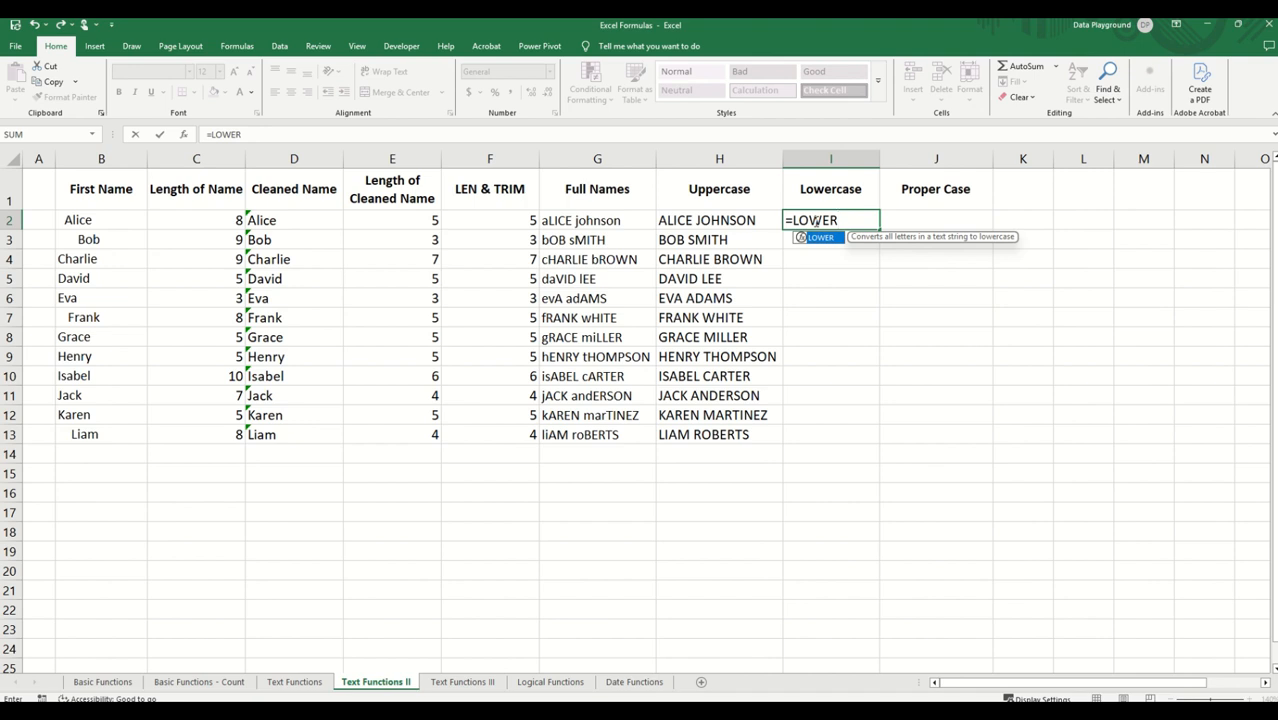
{"action": "type", "text": "("}
{"action": "left_click", "coordinate": [566, 220]}
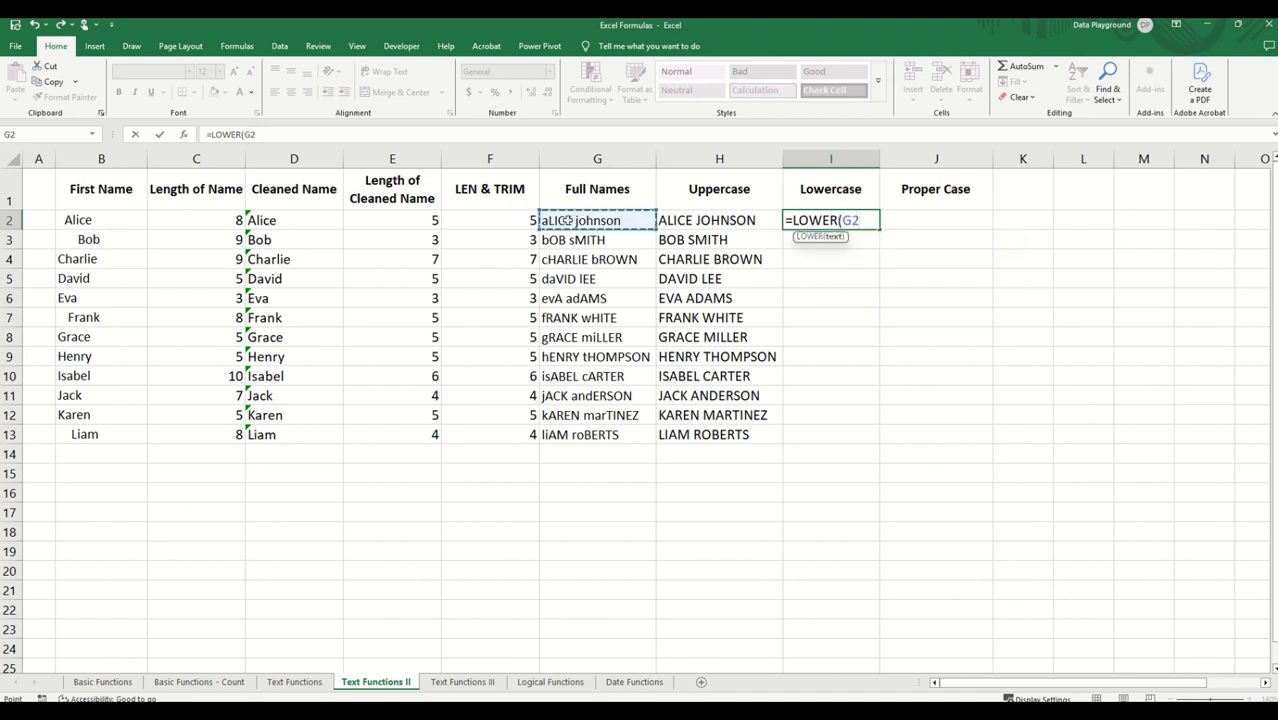
{"action": "type", "text": ")"}
{"action": "key", "text": "Return"}
{"action": "left_click", "coordinate": [872, 222]}
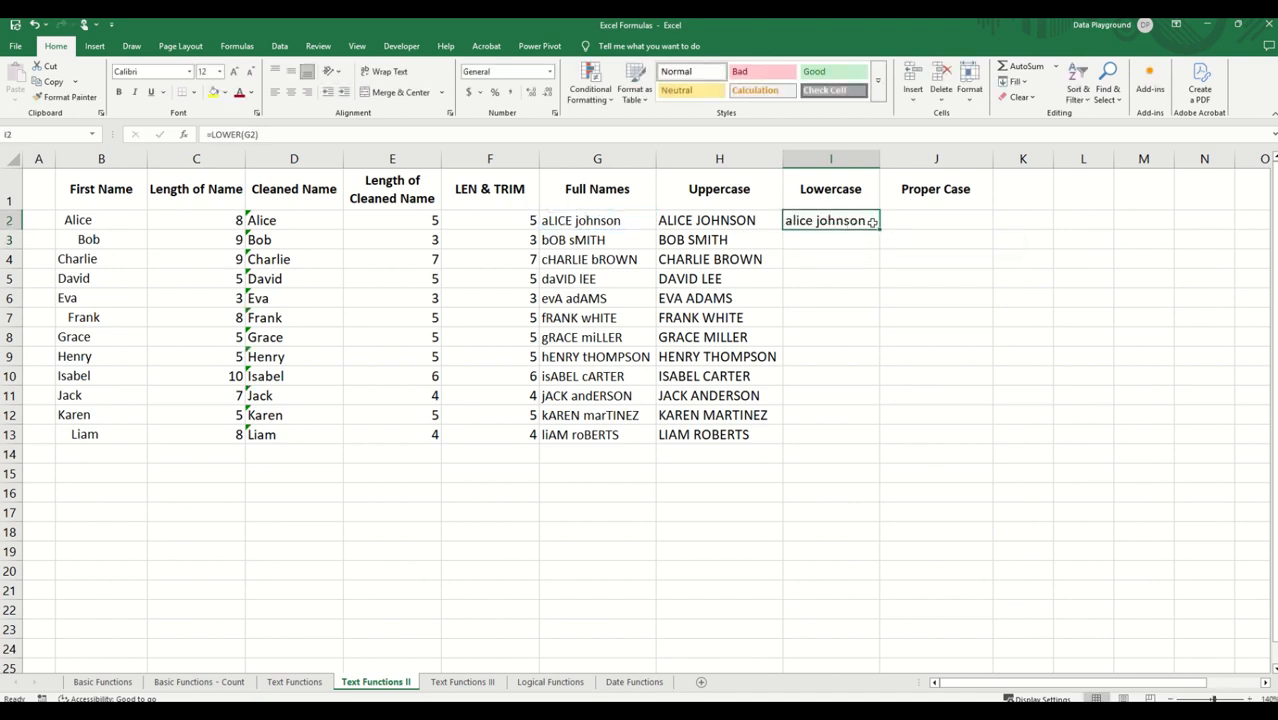
{"action": "double_click", "coordinate": [876, 228]}
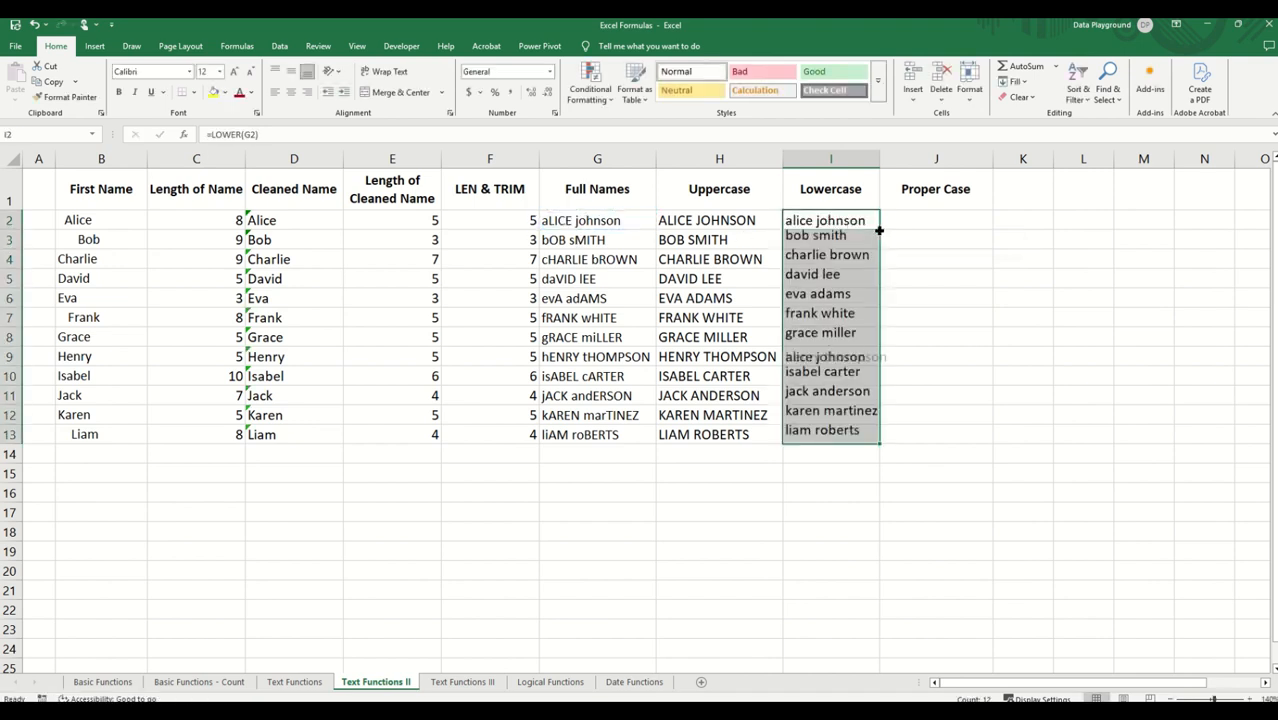
{"action": "double_click", "coordinate": [881, 160]}
Step: Convert the full name to proper case in J2 with =PROPER(G2) and fill the formula down the Proper Case column to J13
{"action": "left_click", "coordinate": [937, 222]}
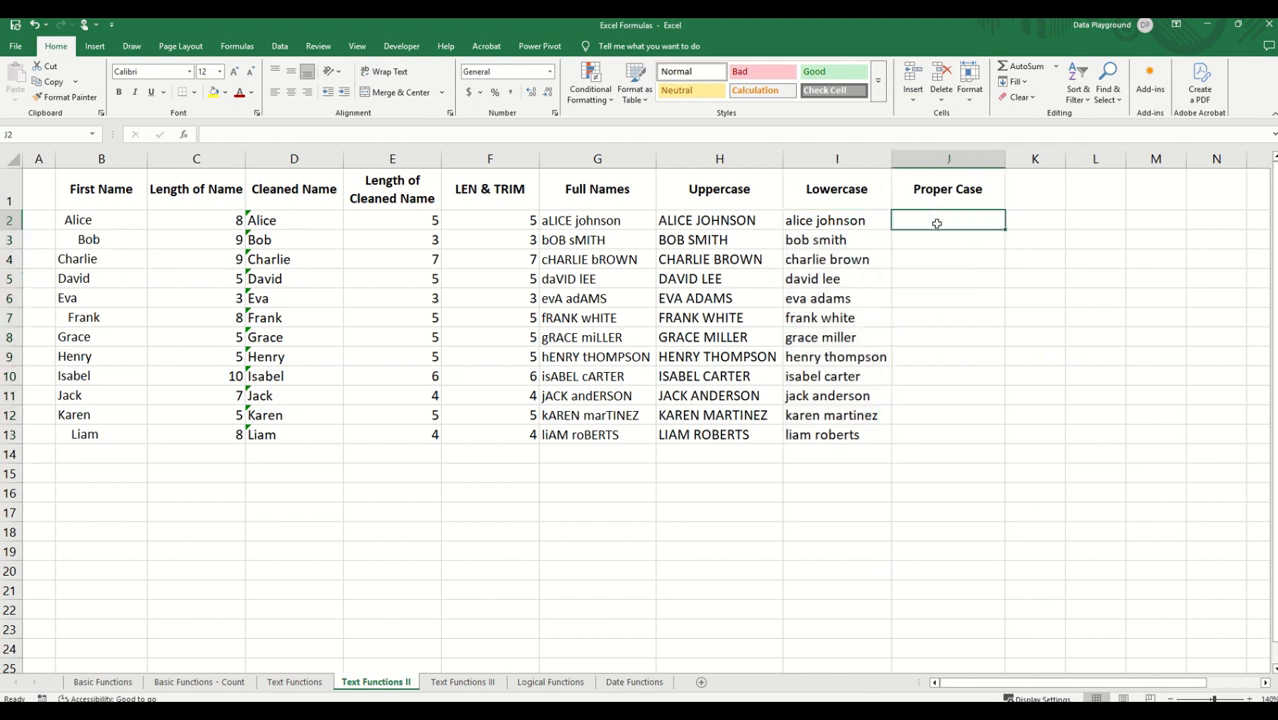
{"action": "type", "text": "=PR"}
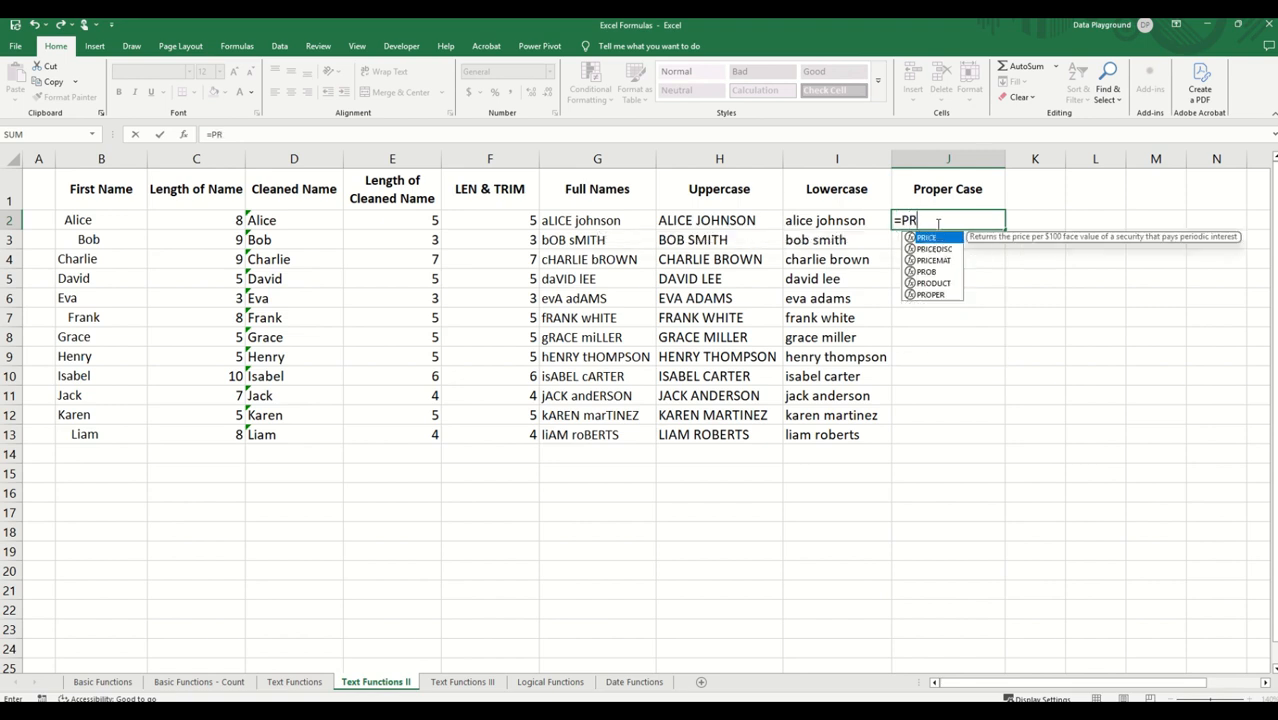
{"action": "type", "text": "OPER"}
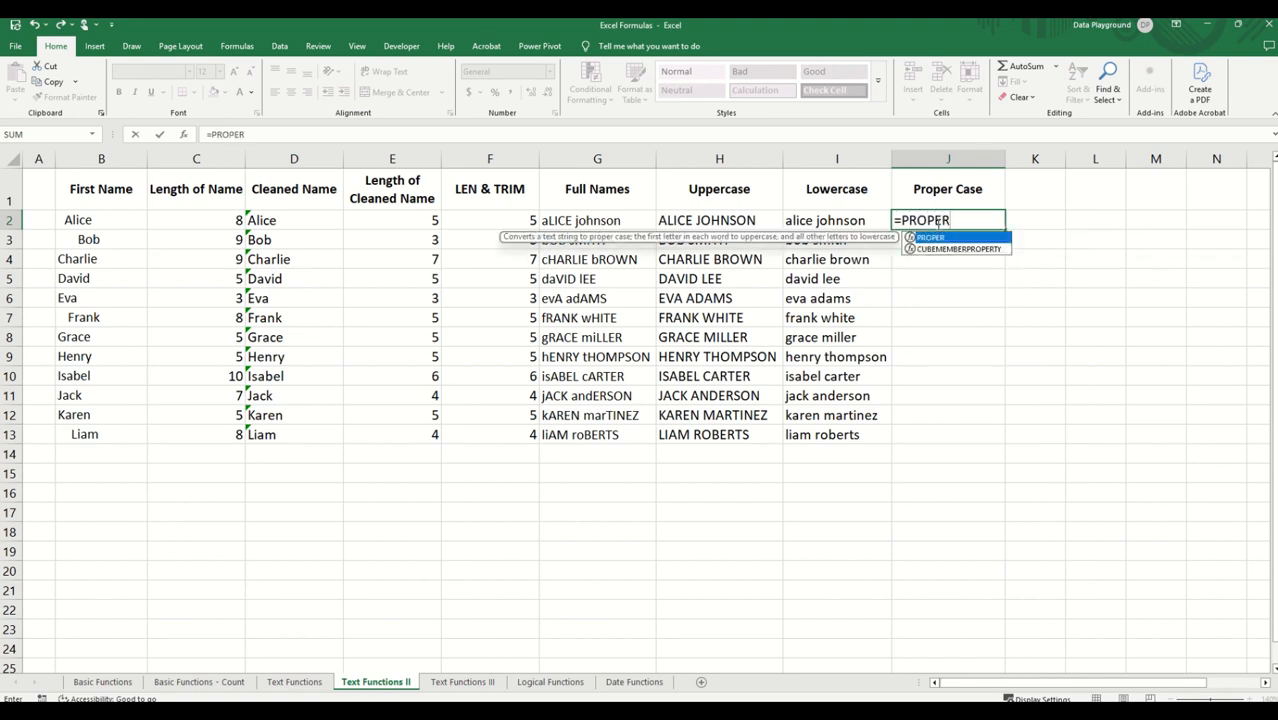
{"action": "type", "text": "("}
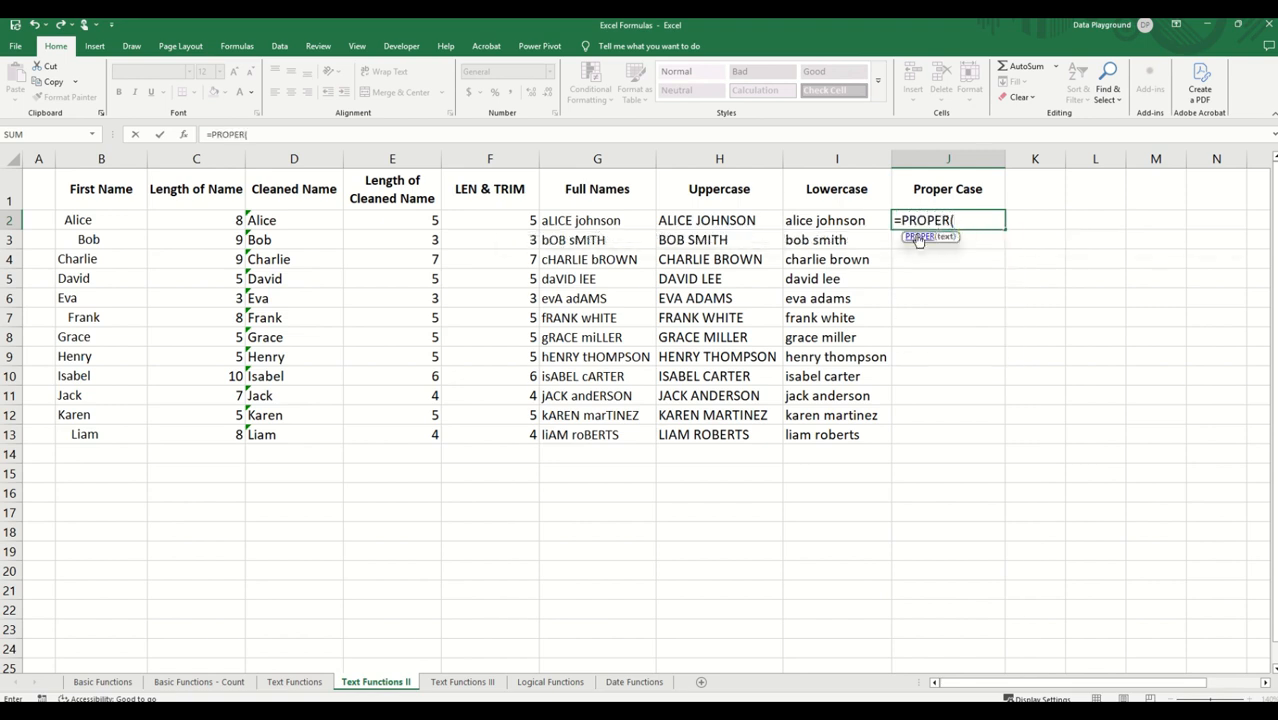
{"action": "left_click", "coordinate": [582, 221]}
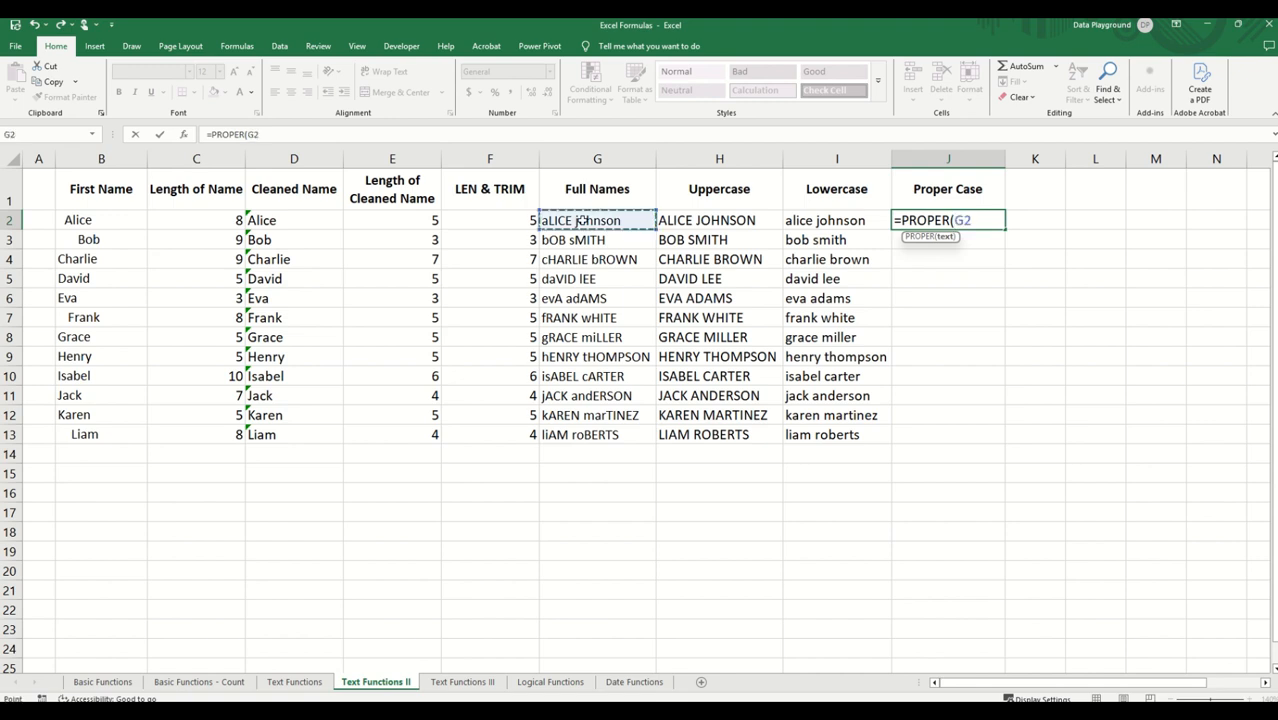
{"action": "type", "text": ")"}
{"action": "key", "text": "Return"}
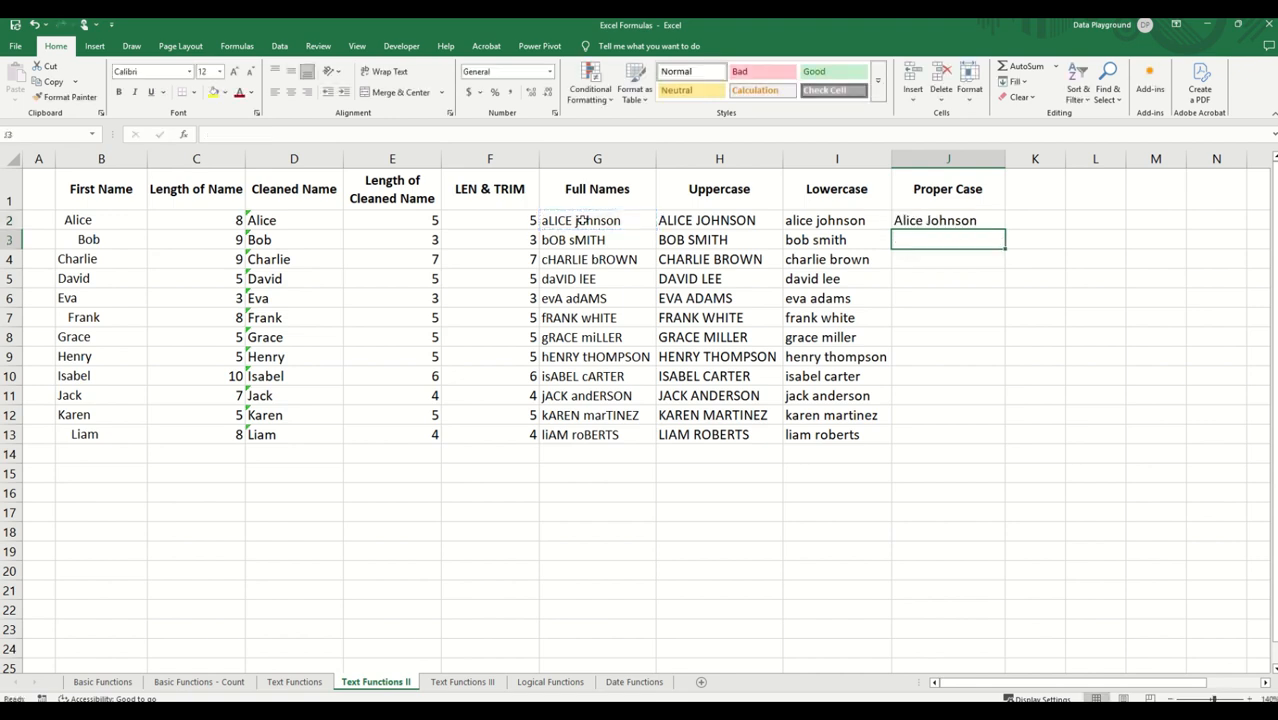
{"action": "left_click", "coordinate": [950, 221]}
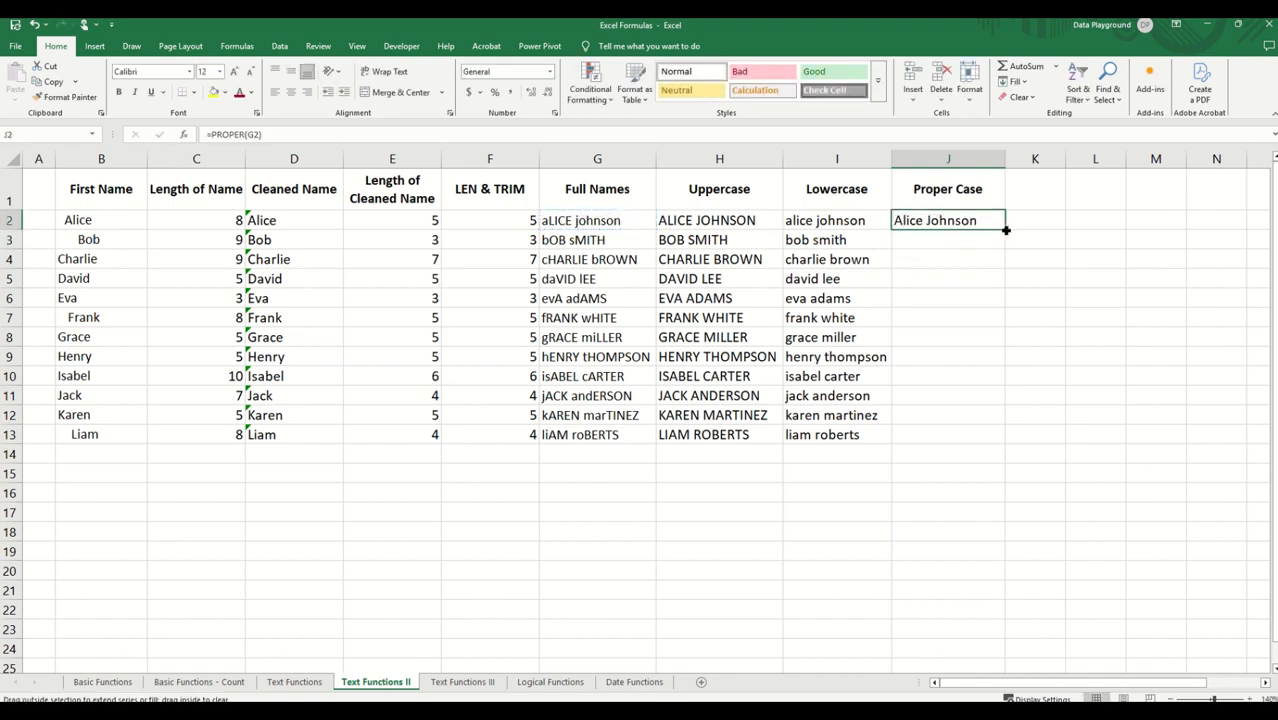
{"action": "double_click", "coordinate": [1005, 230]}
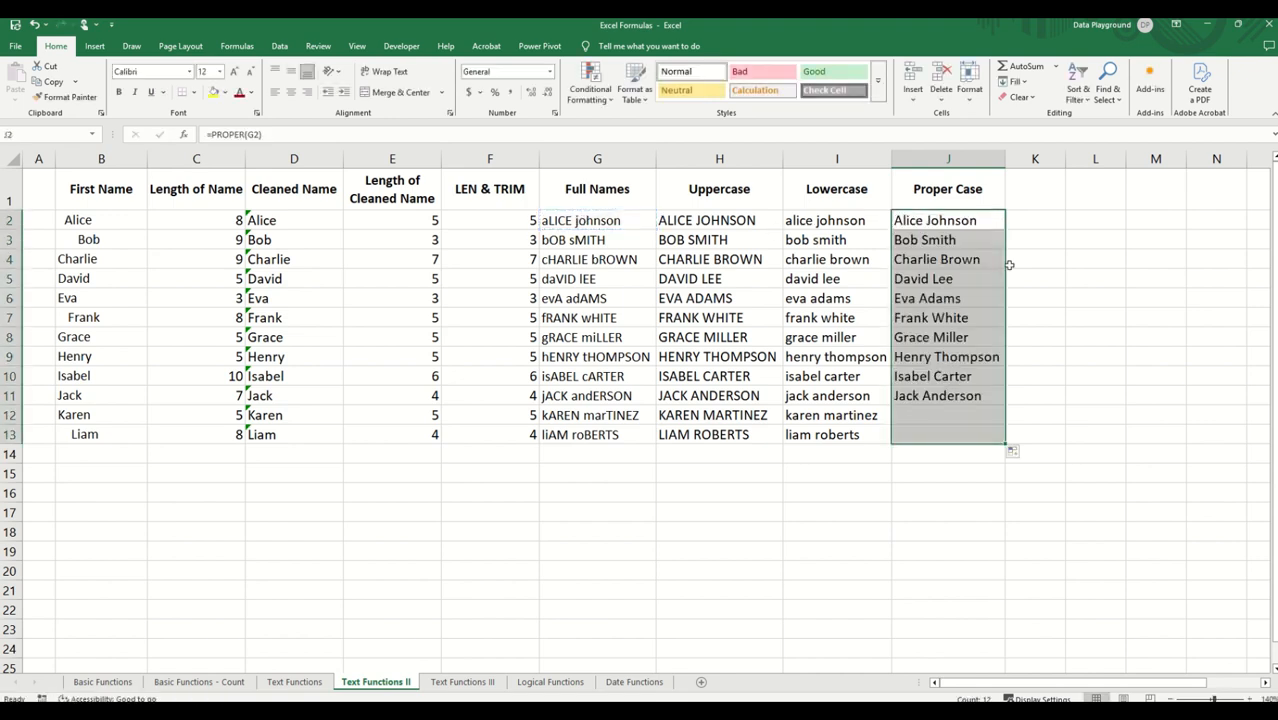
{"action": "left_click", "coordinate": [1026, 200]}
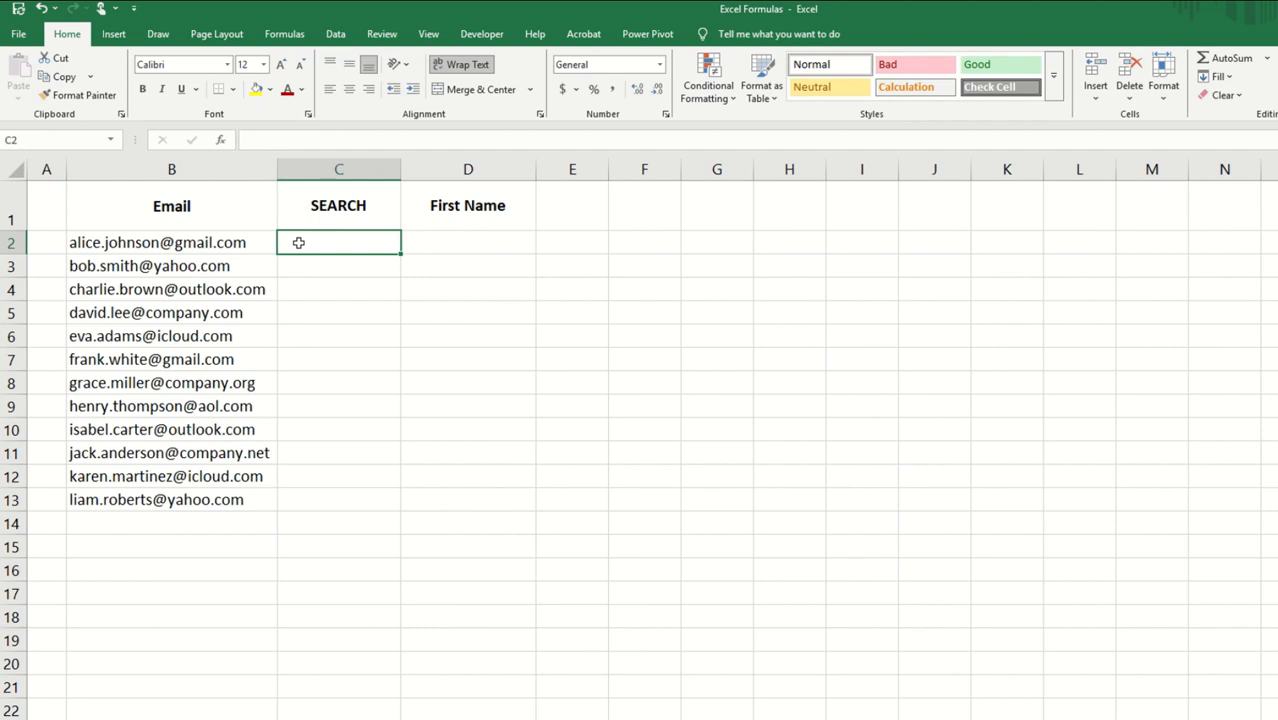
Step: Find the first dot's position in the email in C2 with =SEARCH(".",B2) and fill the formula down the SEARCH column to C13
{"action": "type", "text": "="}
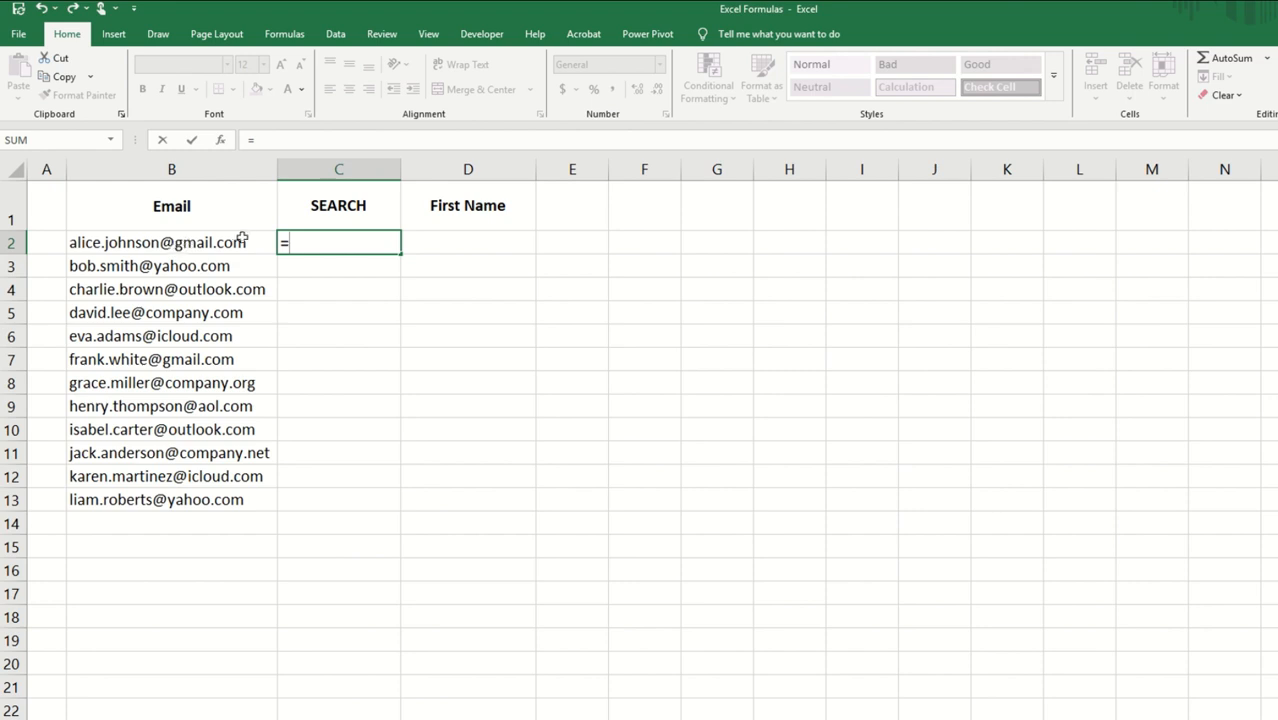
{"action": "type", "text": "SEARCH("}
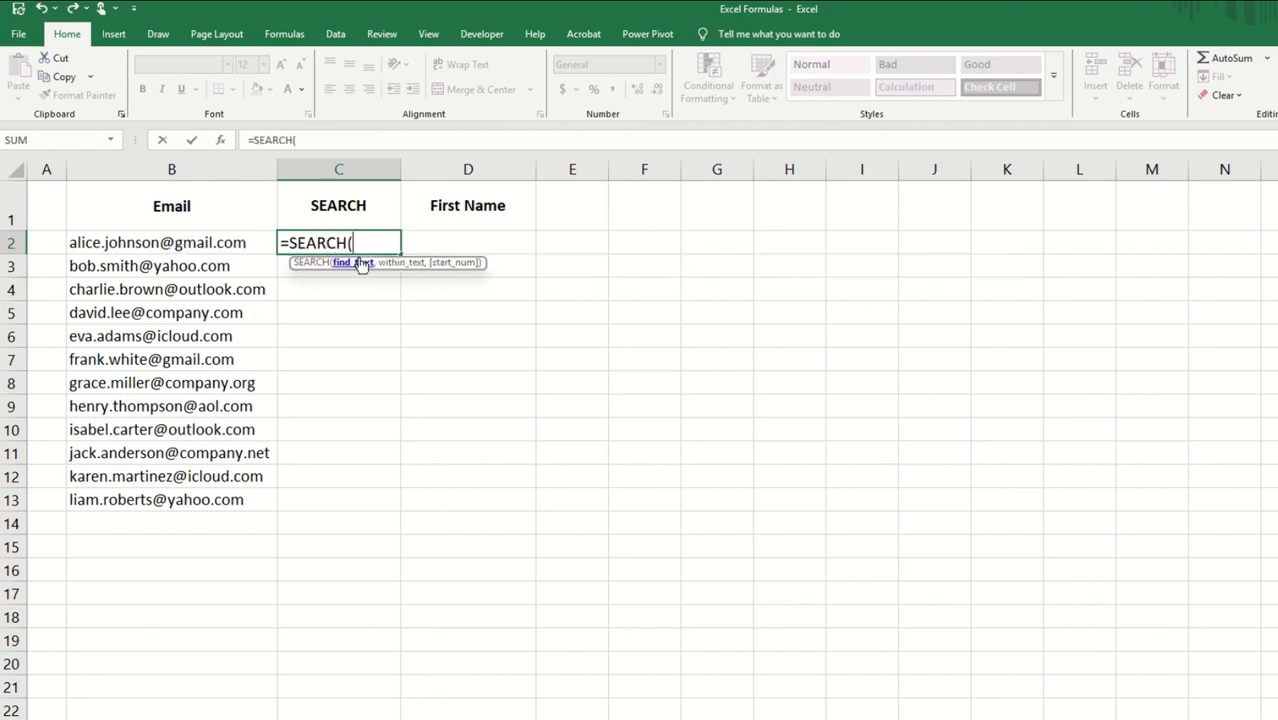
{"action": "type", "text": "\".\","}
{"action": "left_click", "coordinate": [148, 244]}
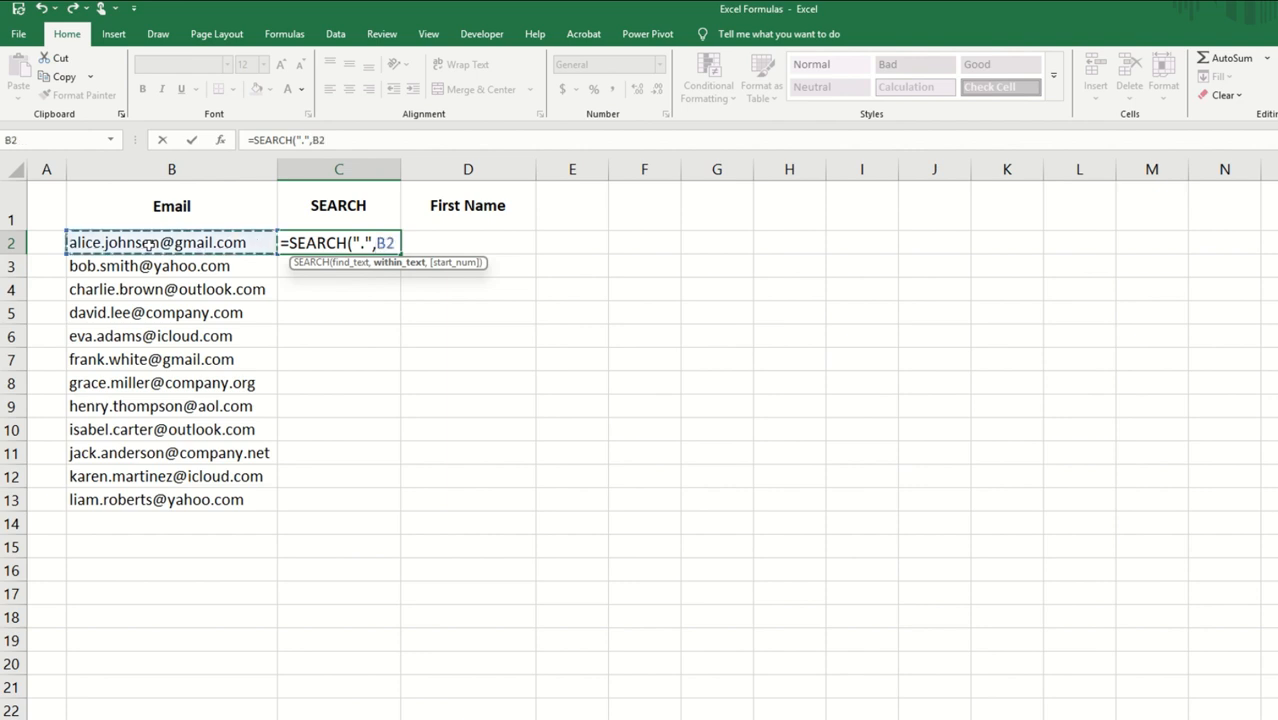
{"action": "type", "text": ")"}
{"action": "key", "text": "Return"}
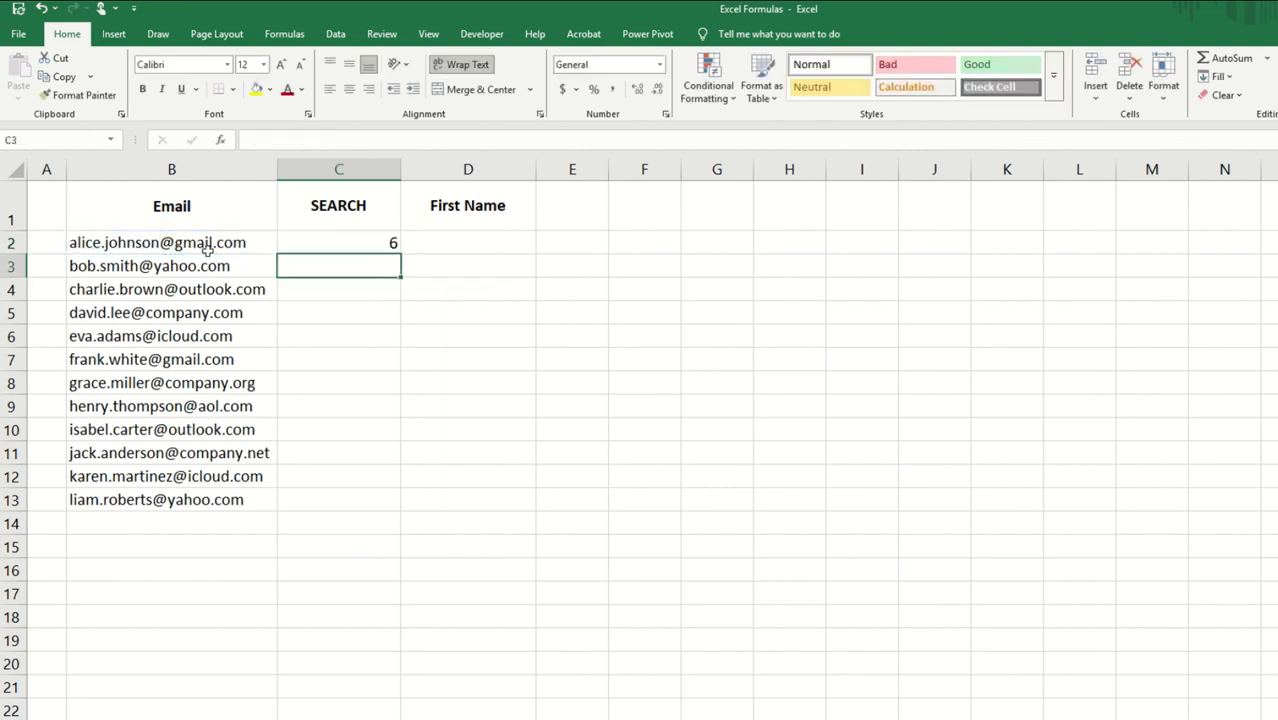
{"action": "left_click", "coordinate": [350, 243]}
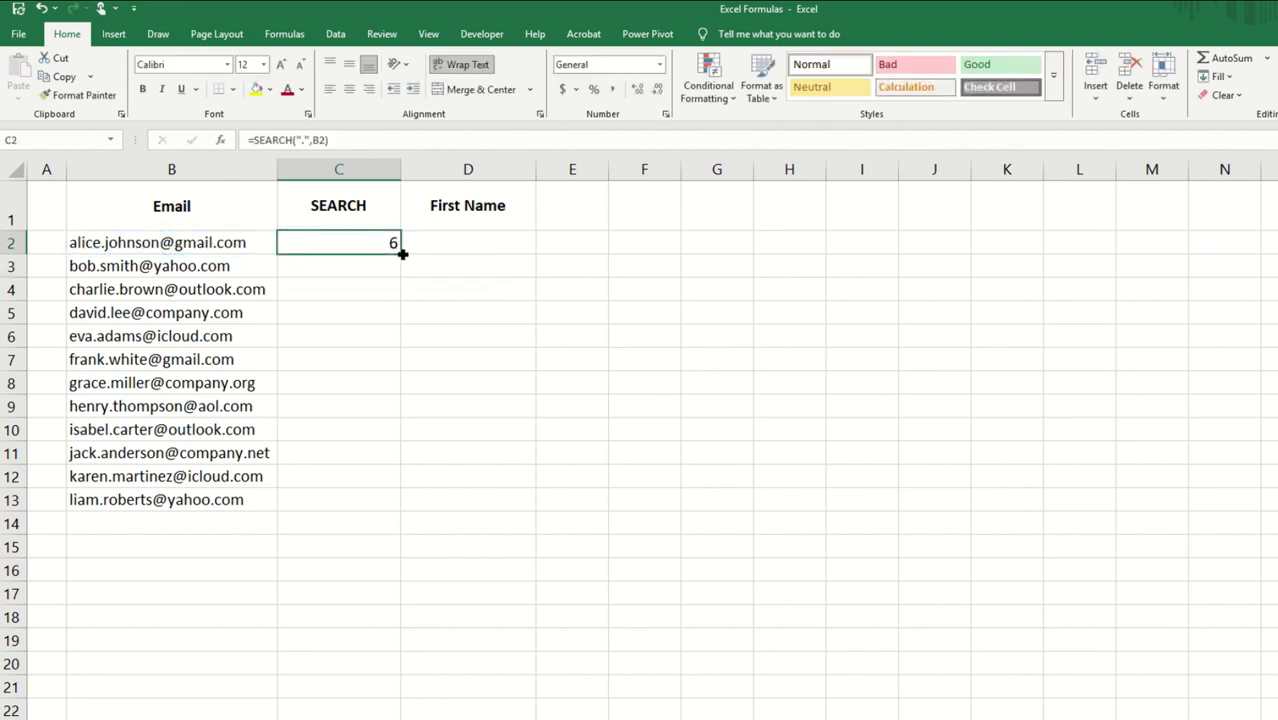
{"action": "double_click", "coordinate": [400, 257]}
{"action": "left_click", "coordinate": [392, 264]}
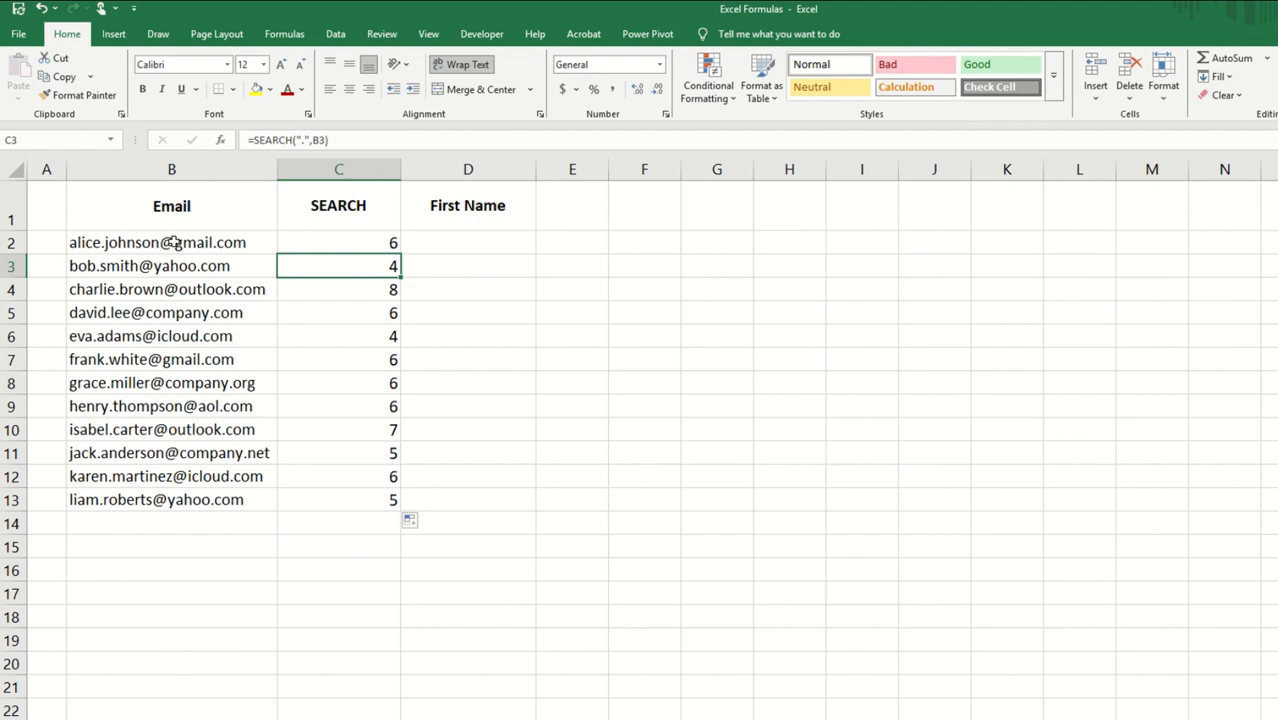
Step: Extract the first name from the email into D2 with =LEFT(B2,SEARCH(".",B2)-1)
{"action": "left_click", "coordinate": [463, 236]}
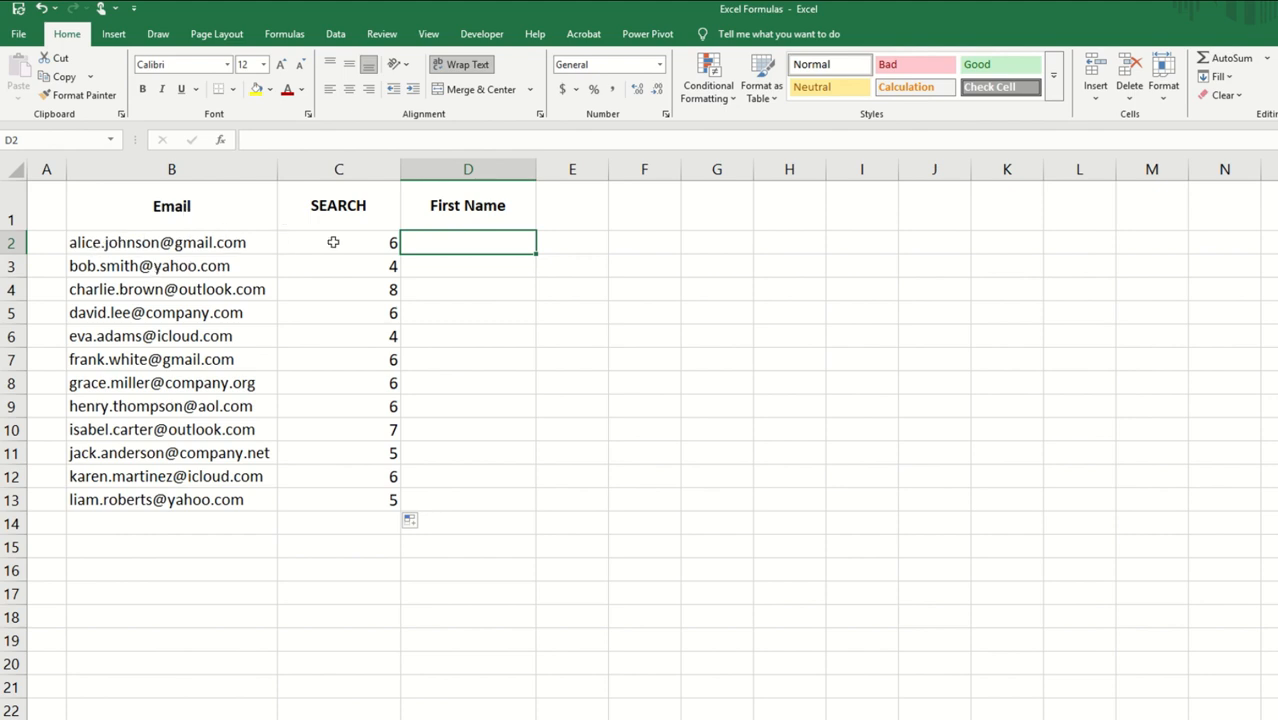
{"action": "type", "text": "="}
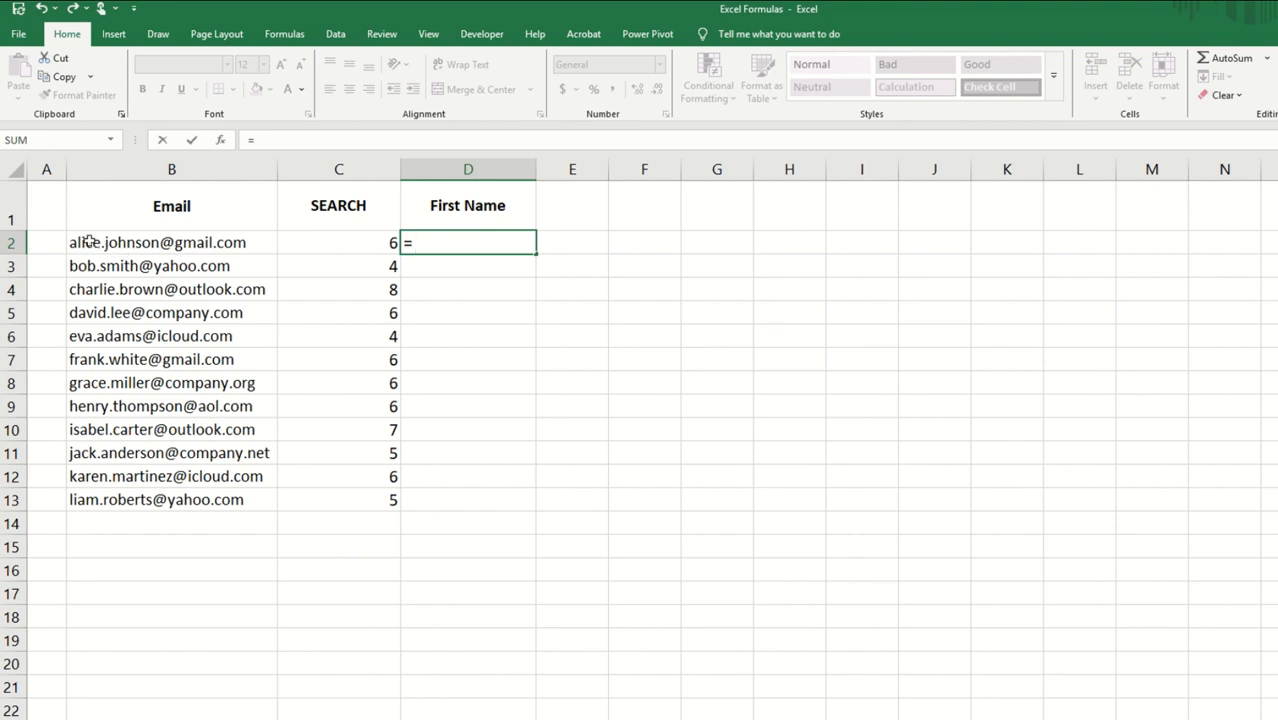
{"action": "type", "text": "LEFT("}
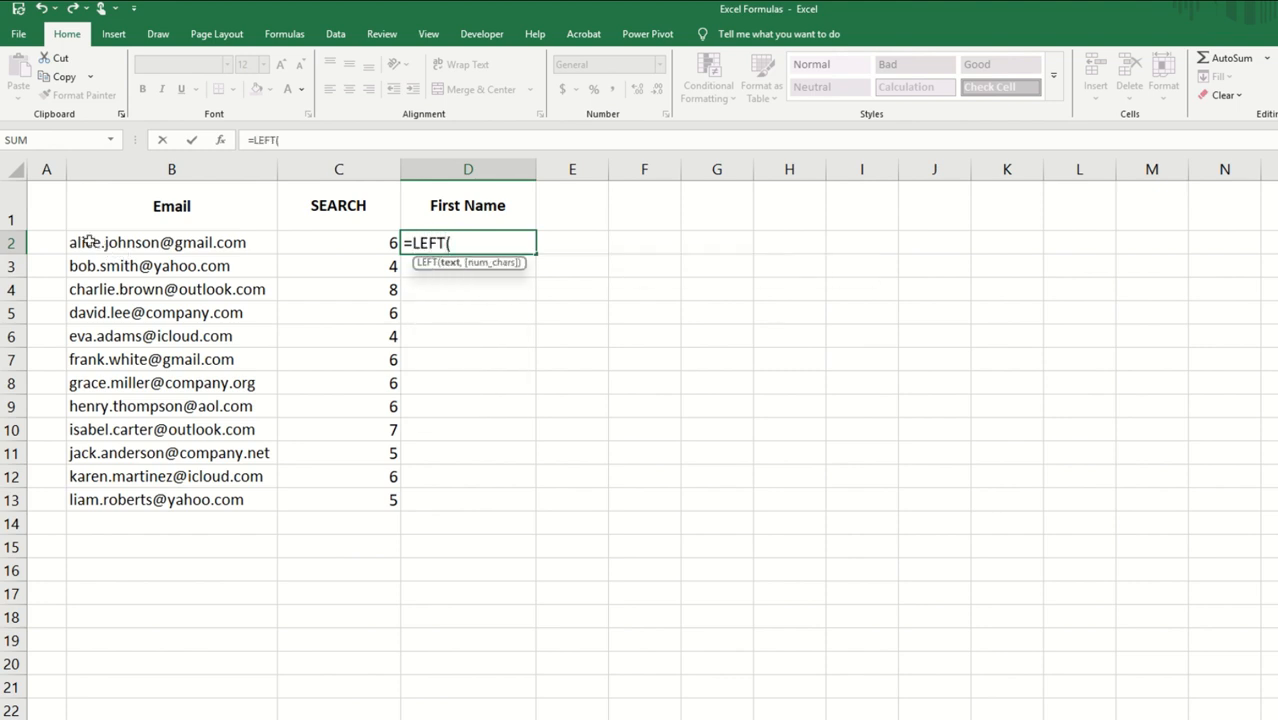
{"action": "left_click", "coordinate": [157, 243]}
{"action": "type", "text": ","}
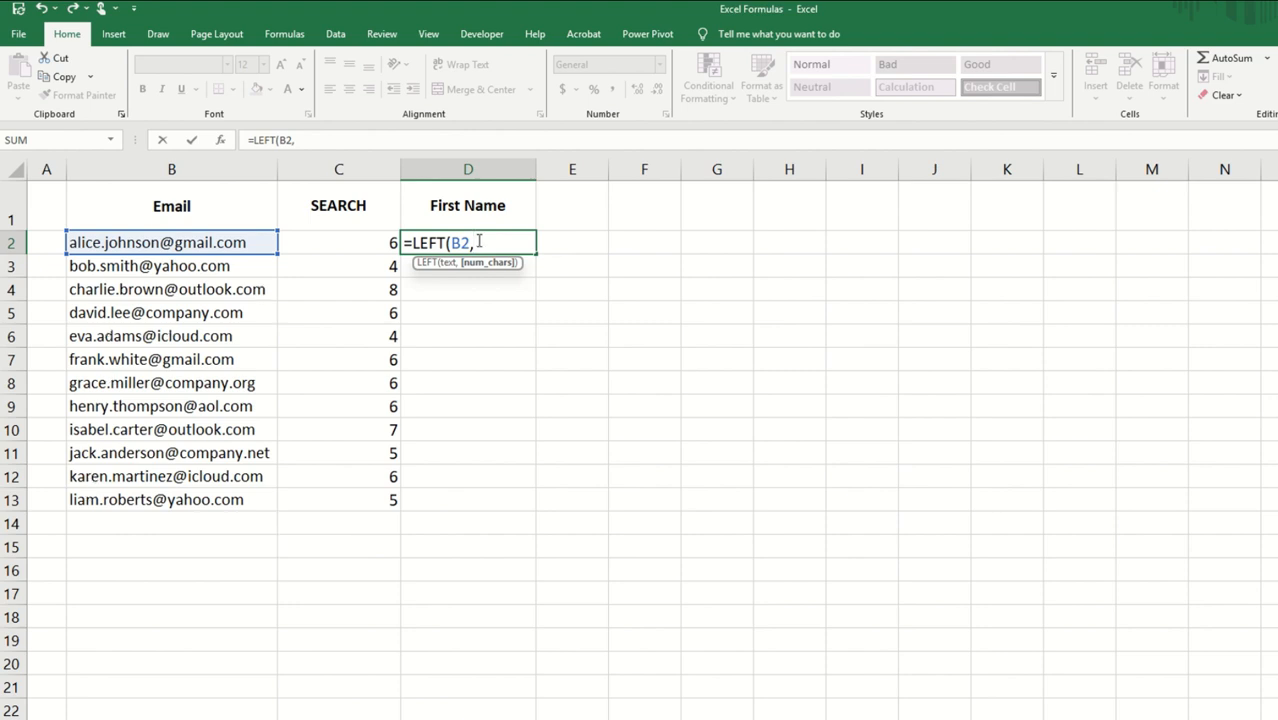
{"action": "type", "text": "SEARCH"}
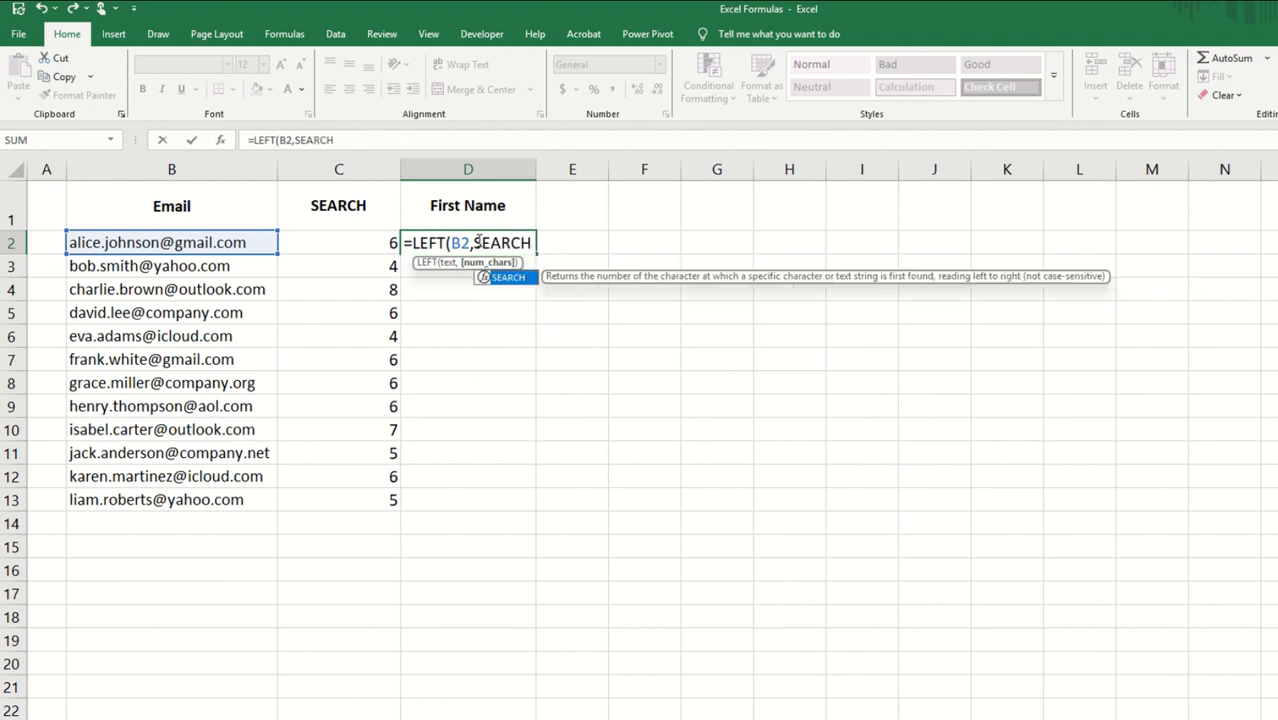
{"action": "type", "text": "(\","}
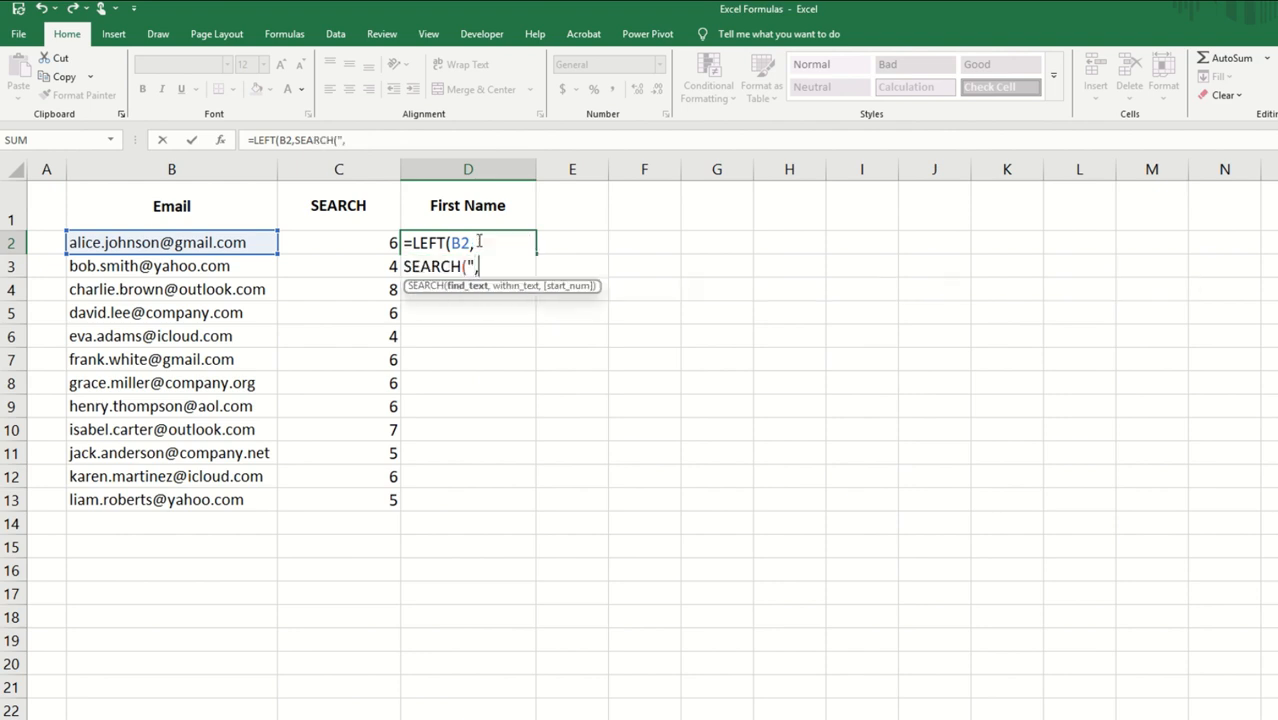
{"action": "key", "text": "BackSpace"}
{"action": "type", "text": ".\","}
{"action": "left_click", "coordinate": [247, 242]}
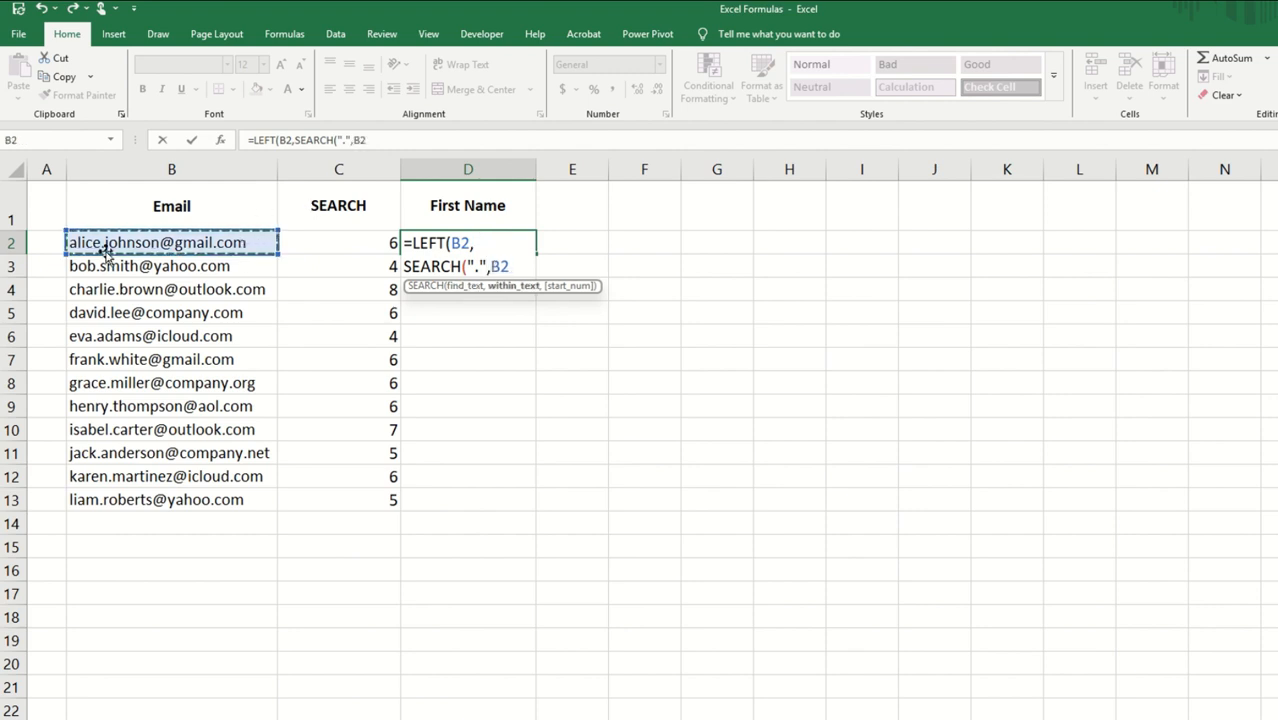
{"action": "type", "text": ")"}
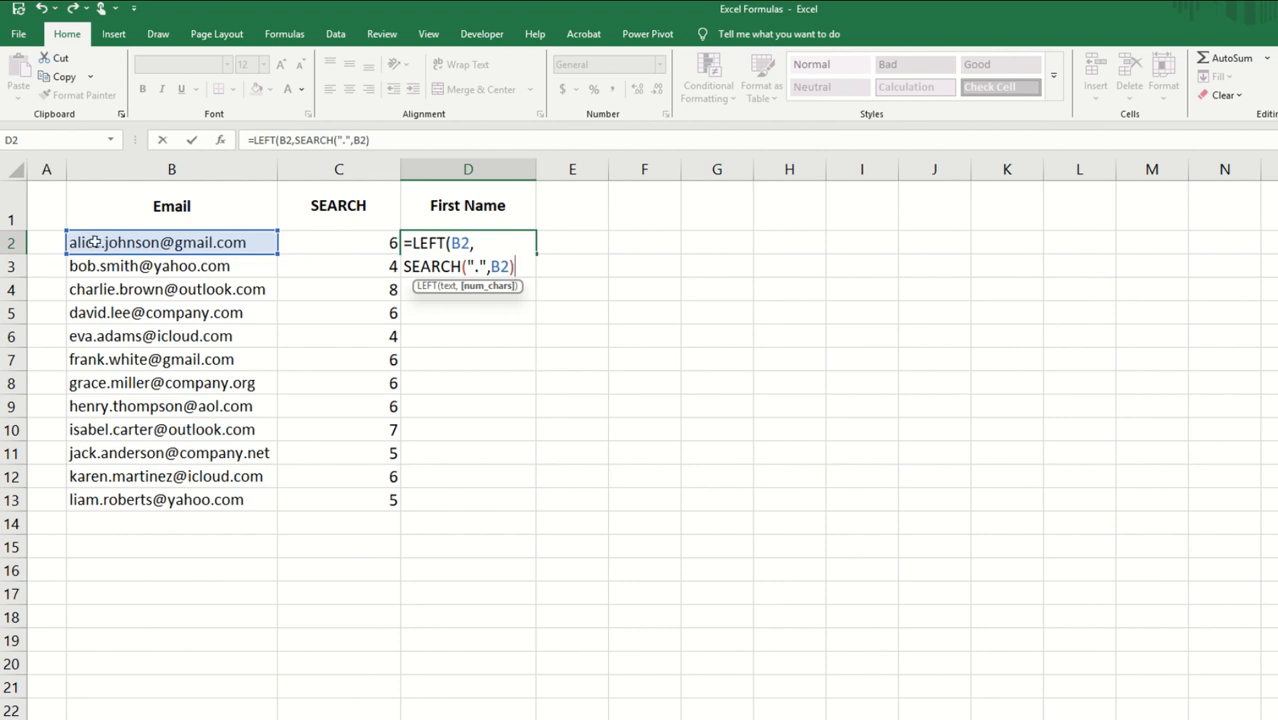
{"action": "type", "text": "-1)"}
{"action": "key", "text": "Return"}
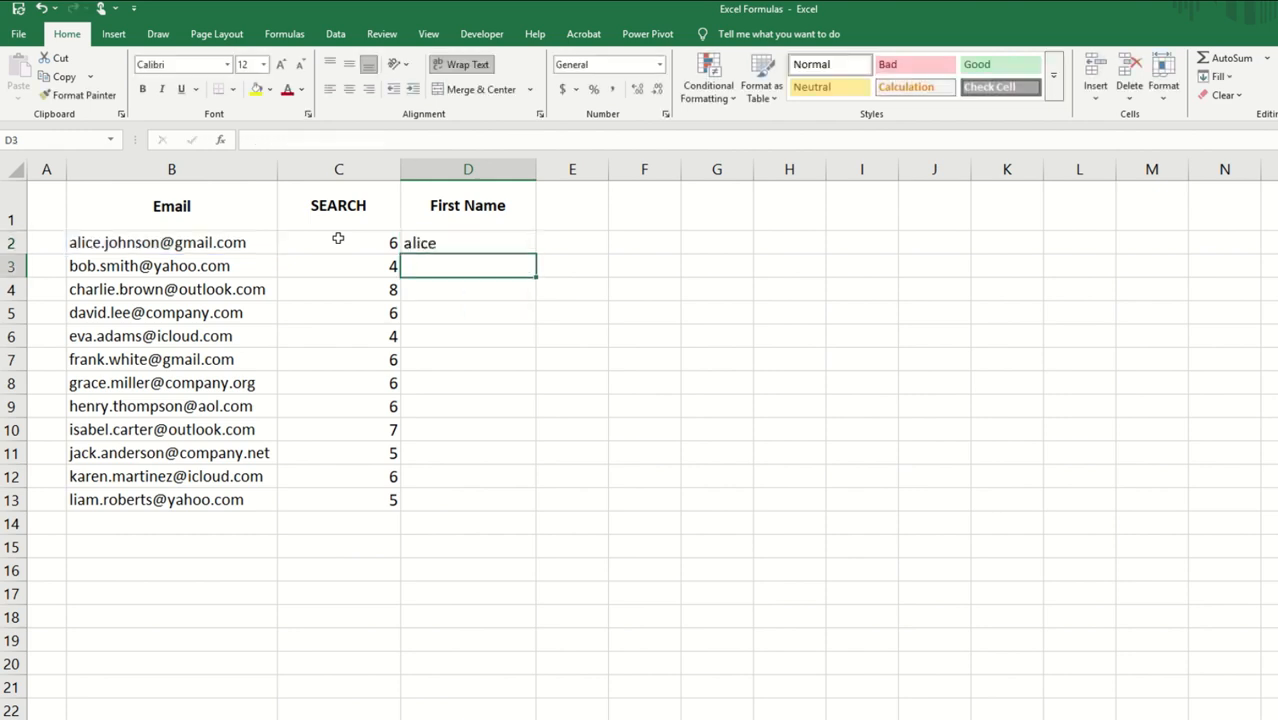
Step: Wrap the D2 formula in PROPER to capitalise the first name, and fill it down the First Name column
{"action": "key", "text": "Up"}
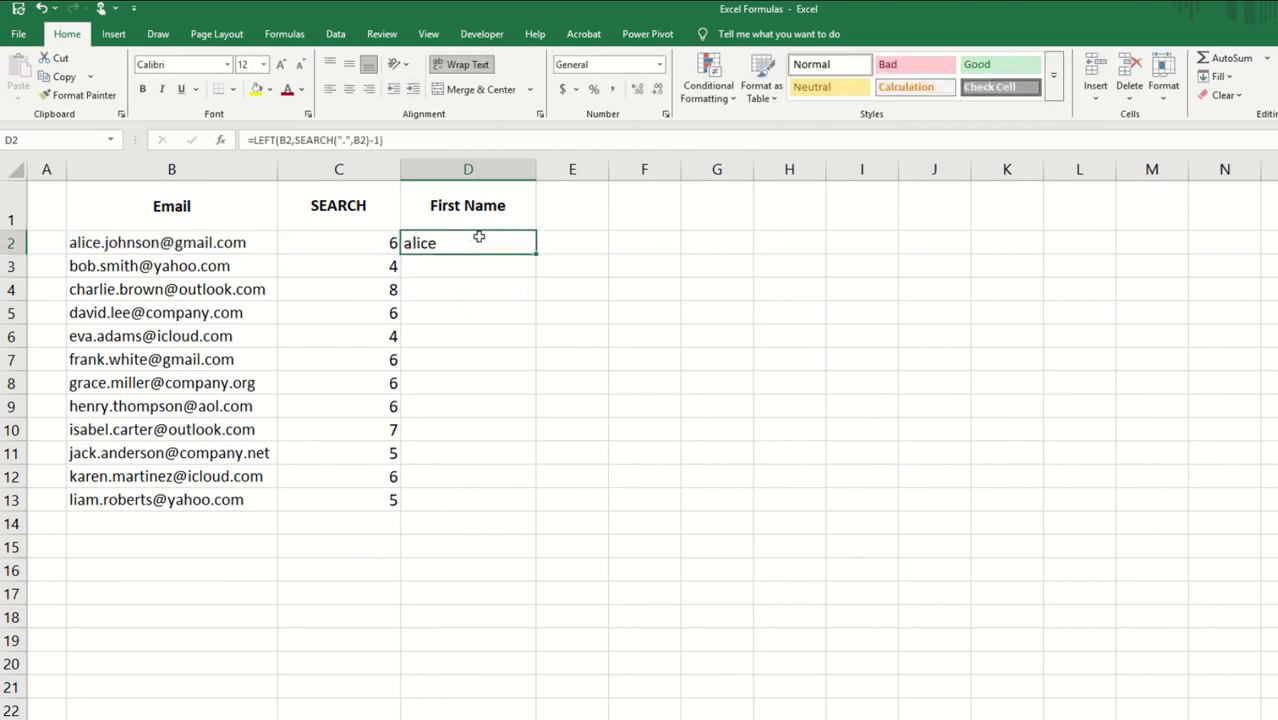
{"action": "left_click", "coordinate": [252, 140]}
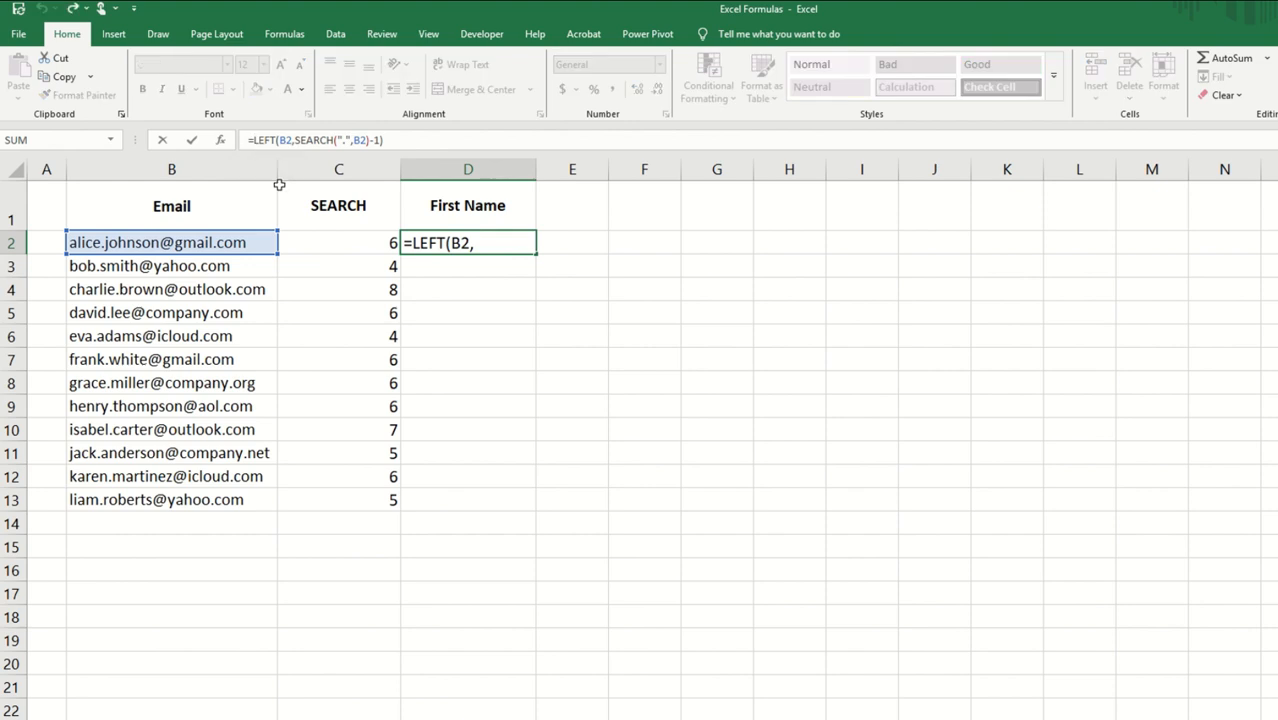
{"action": "type", "text": "PRO"}
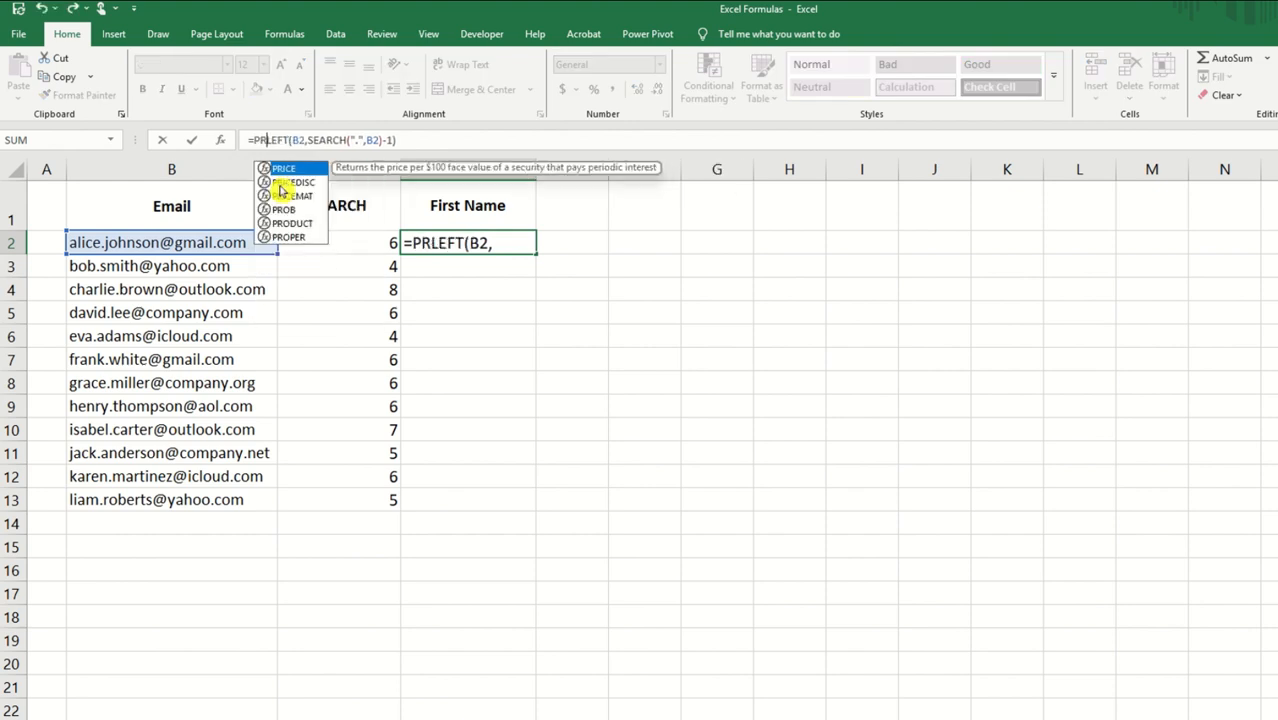
{"action": "type", "text": "PER("}
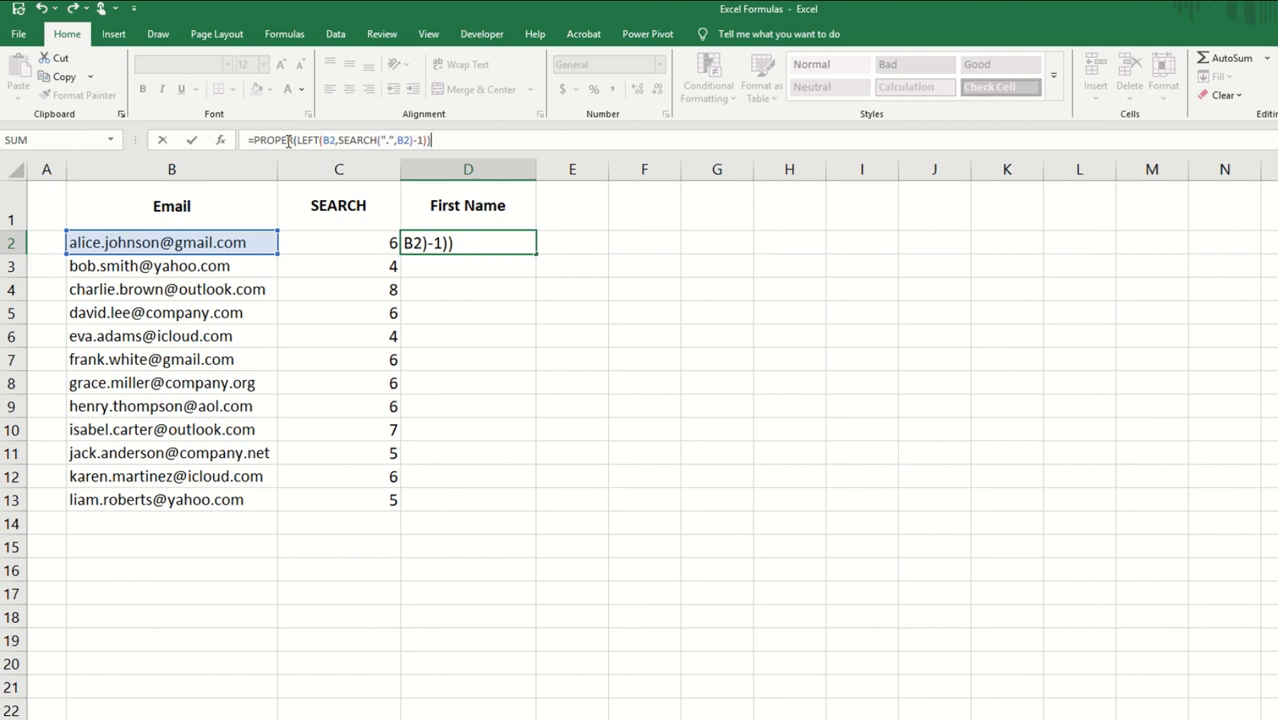
{"action": "key", "text": "Return"}
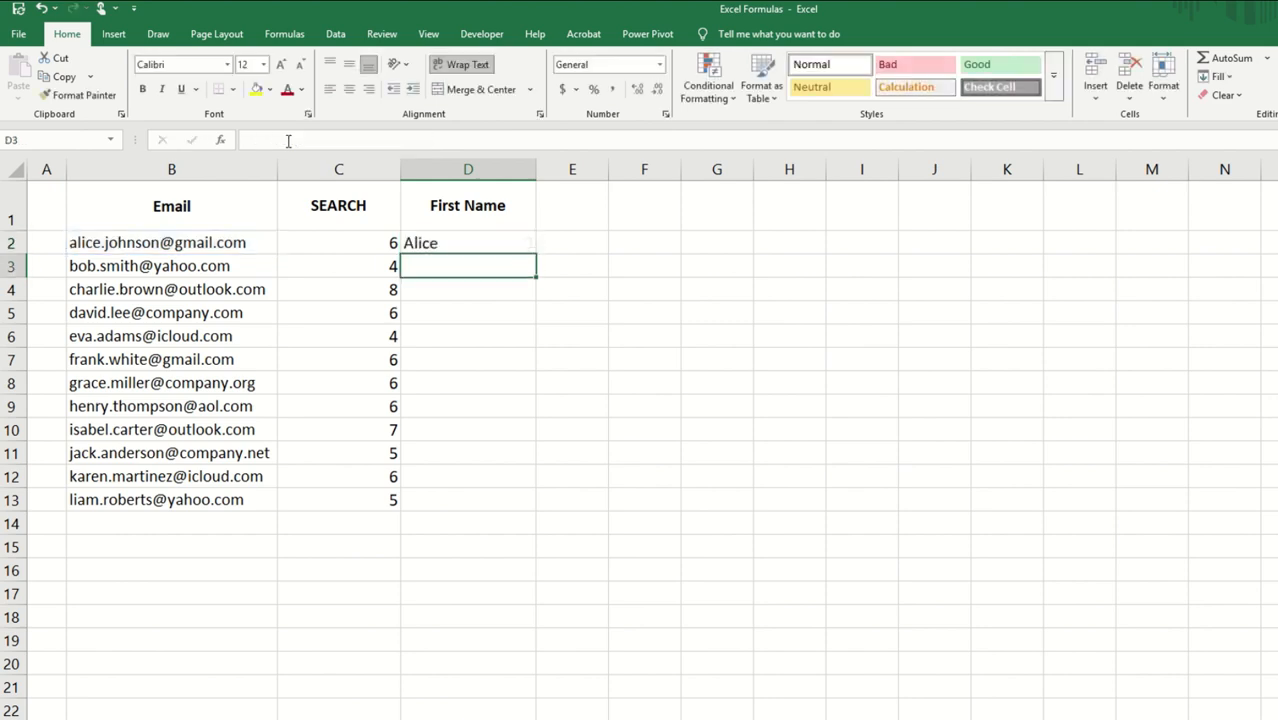
{"action": "left_click", "coordinate": [465, 243]}
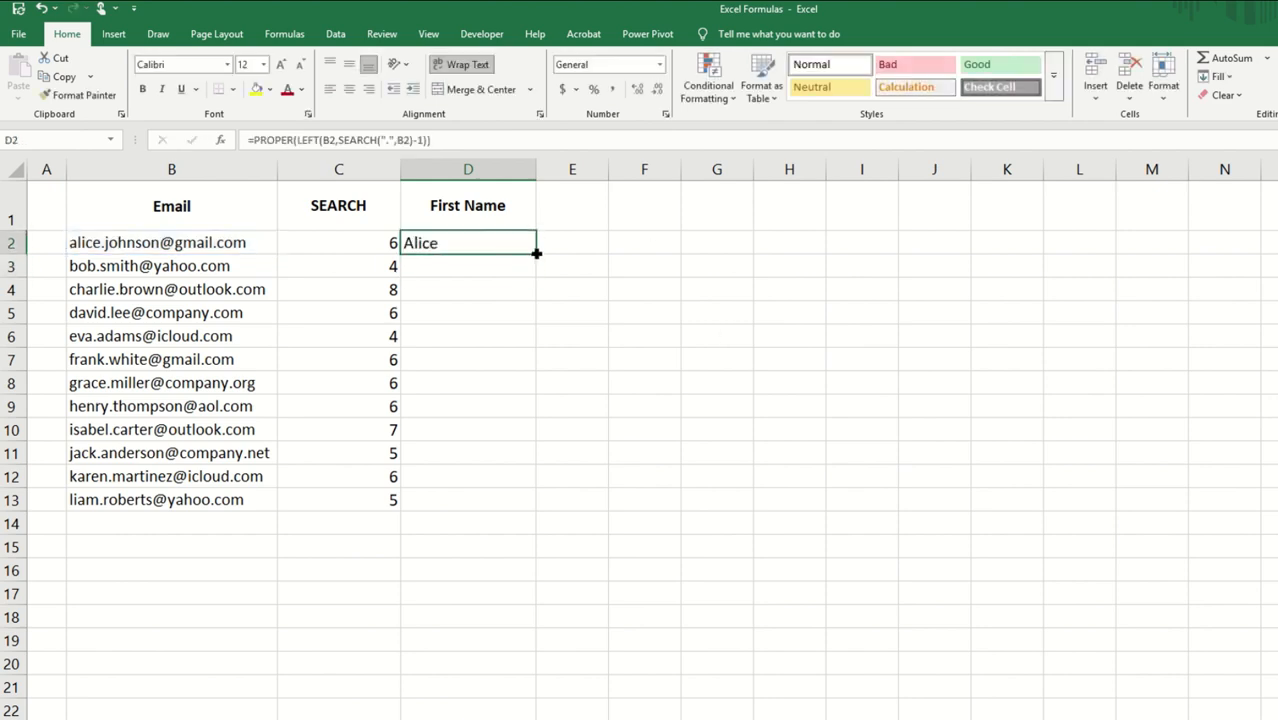
{"action": "double_click", "coordinate": [536, 254]}
{"action": "left_click", "coordinate": [472, 247]}
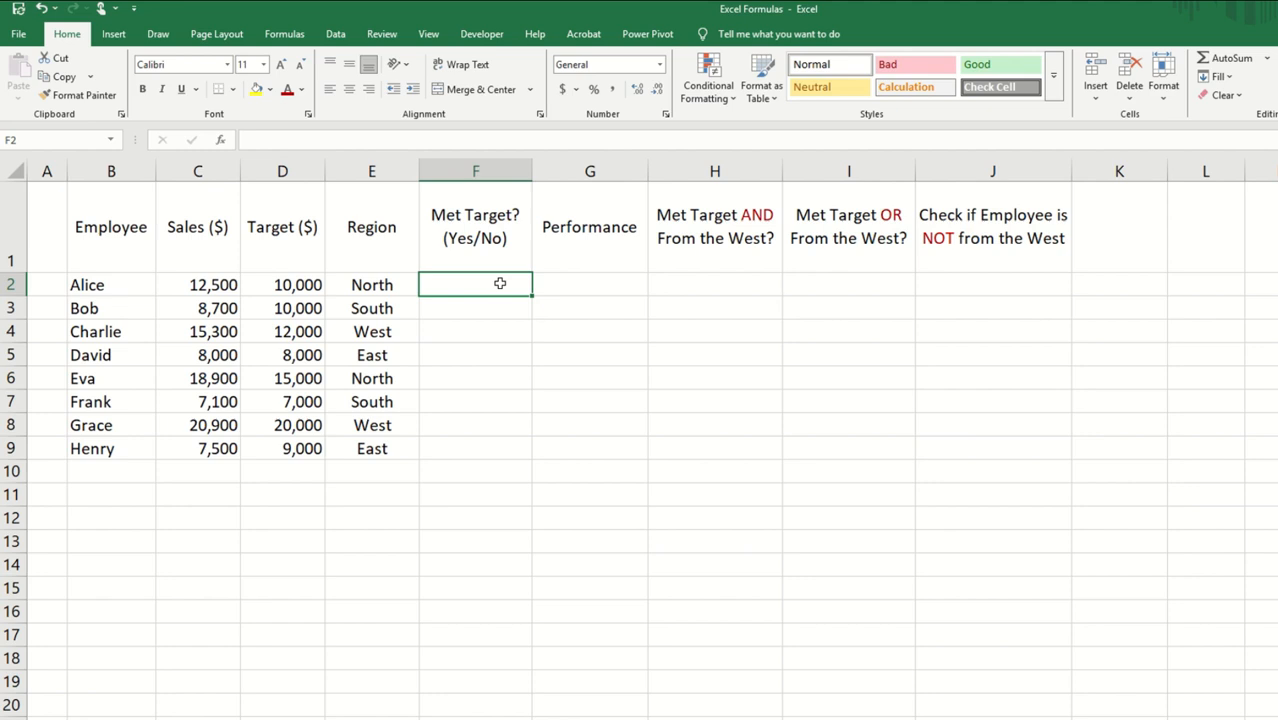
Step: On the employee sales sheet, test whether sales reach the target in F2 with =IF(C2>=D2,"Yes","No")
{"action": "type", "text": "="}
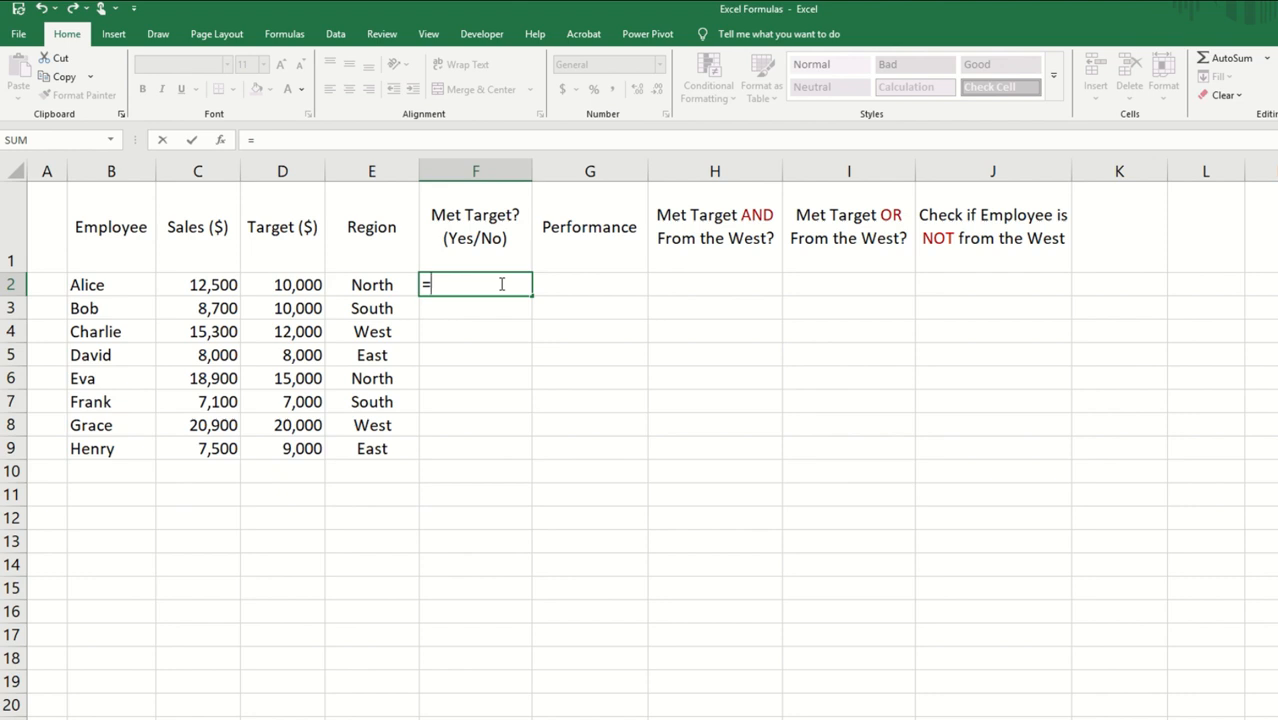
{"action": "type", "text": "IF"}
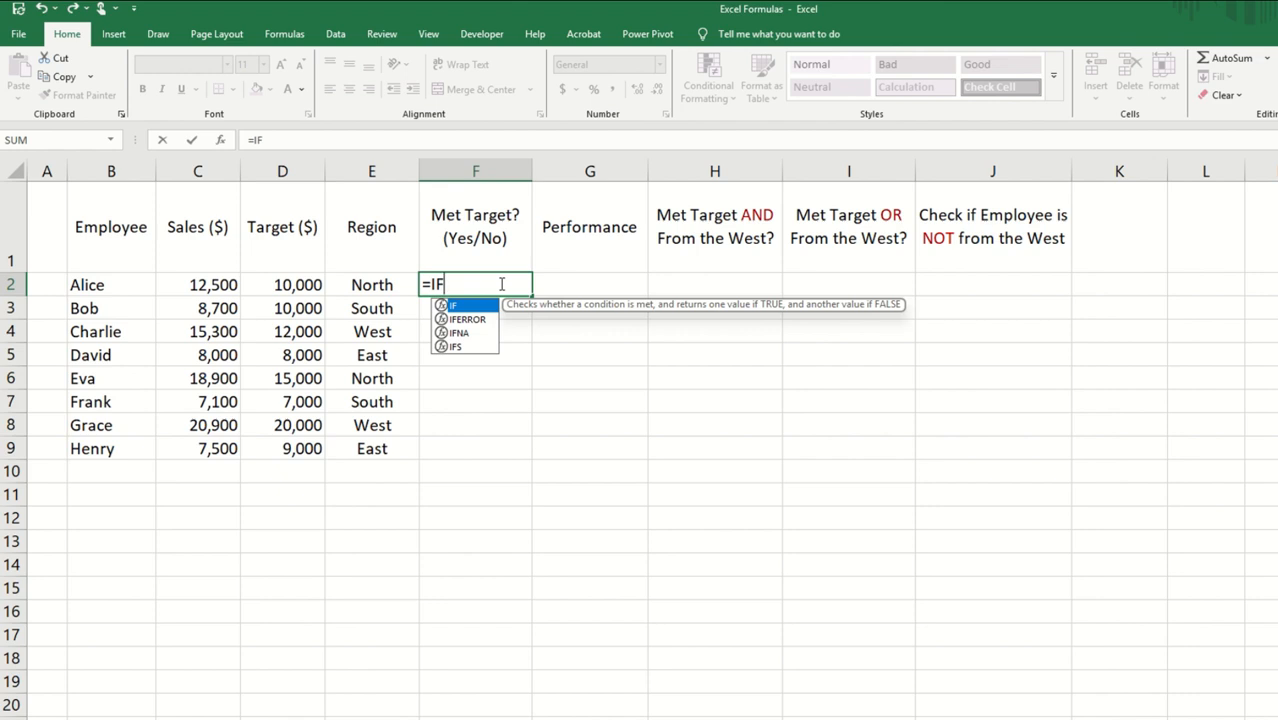
{"action": "type", "text": "("}
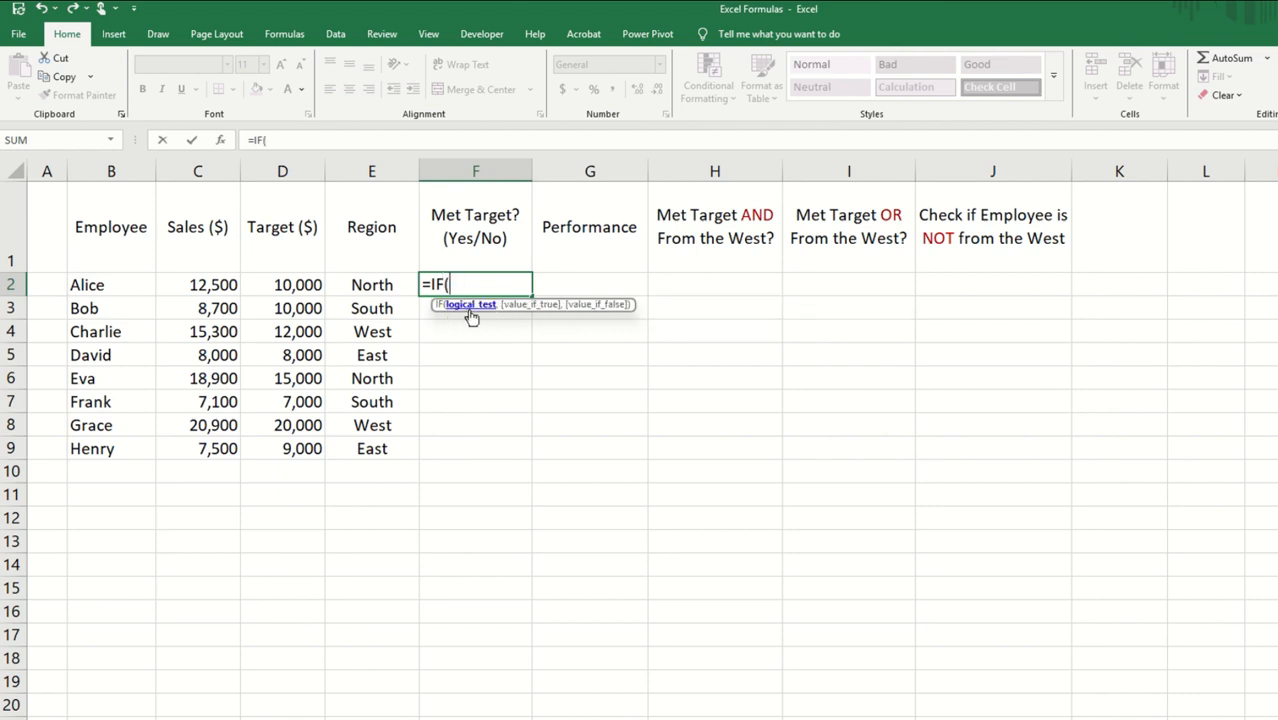
{"action": "left_click", "coordinate": [216, 285]}
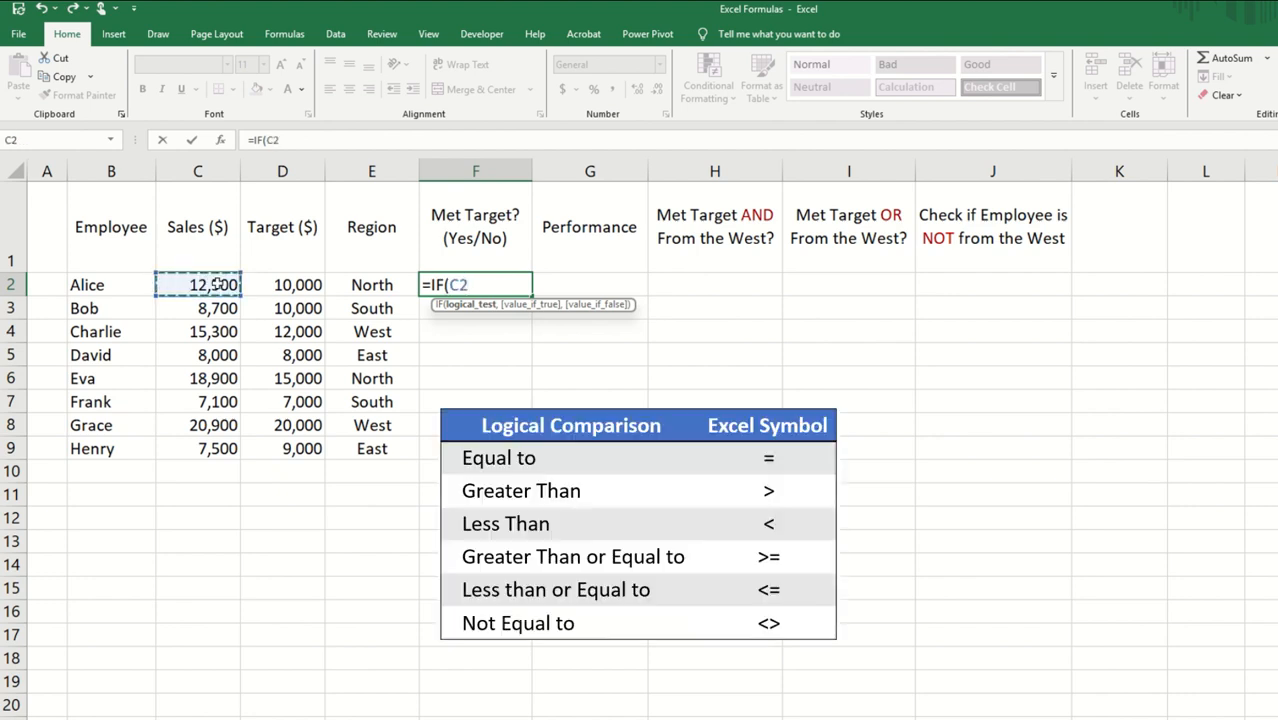
{"action": "type", "text": ">="}
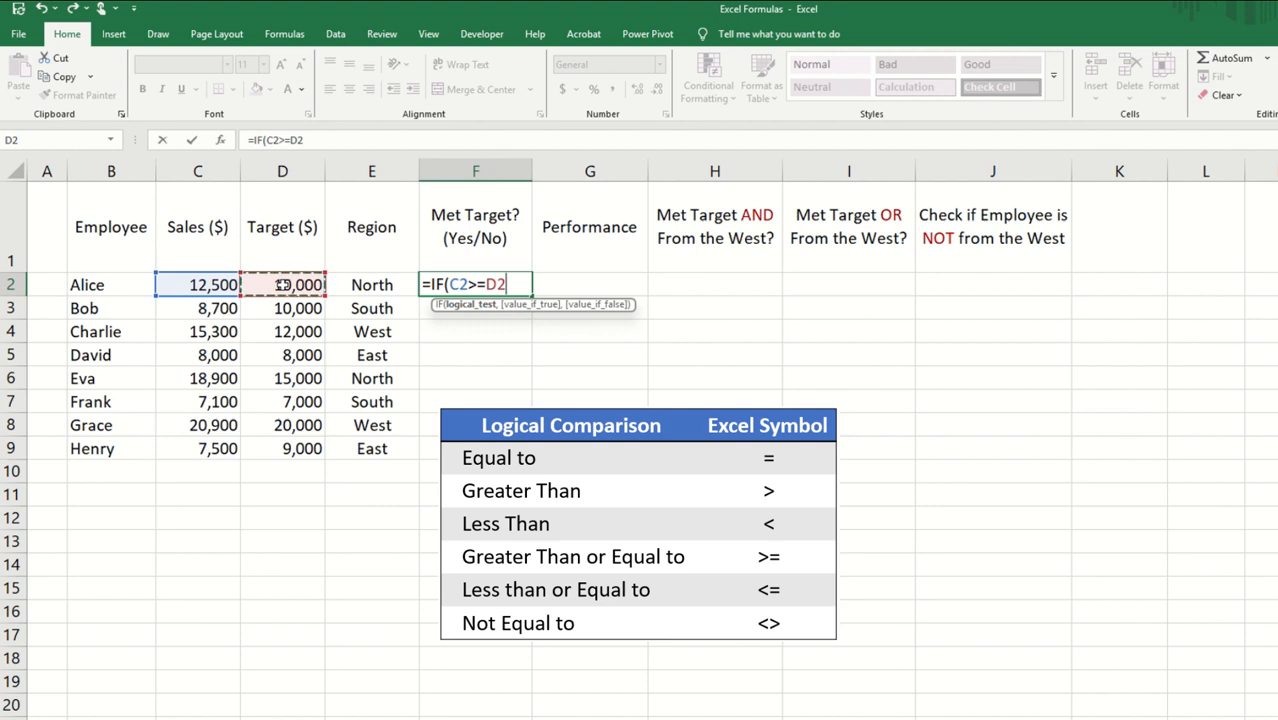
{"action": "type", "text": ","}
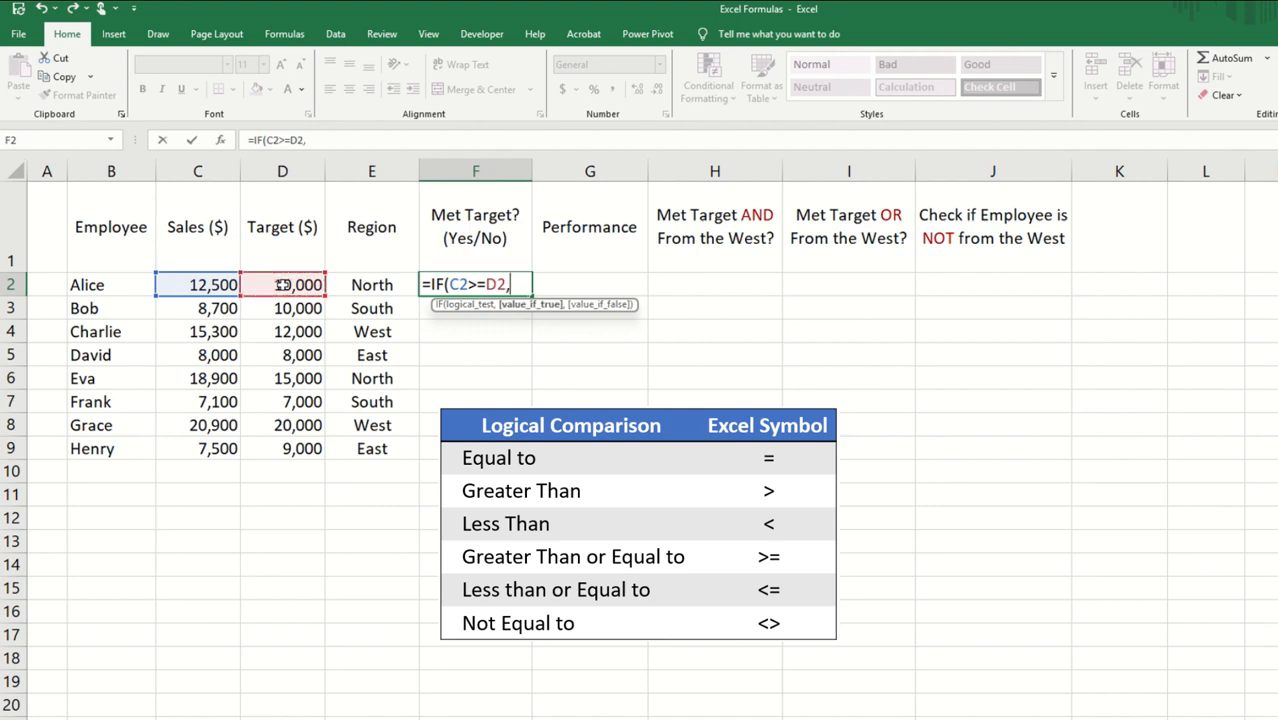
{"action": "type", "text": "\"y"}
{"action": "key", "text": "BackSpace"}
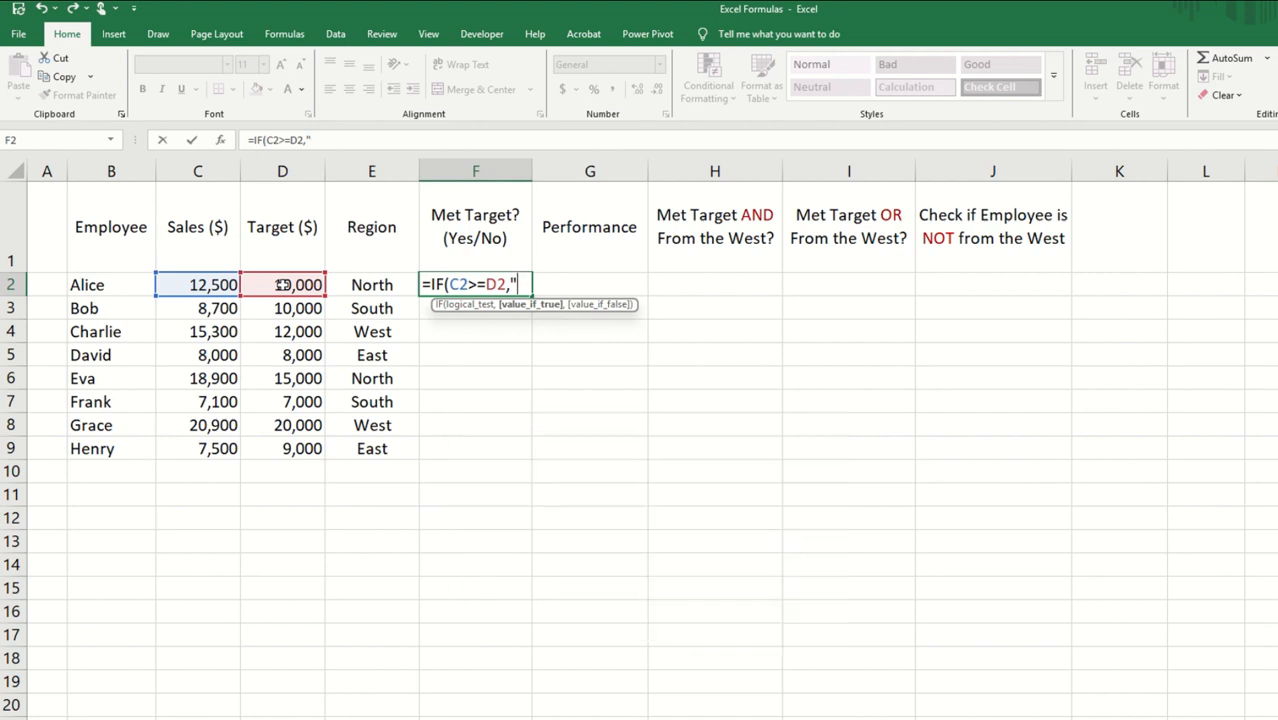
{"action": "type", "text": "Yes\","}
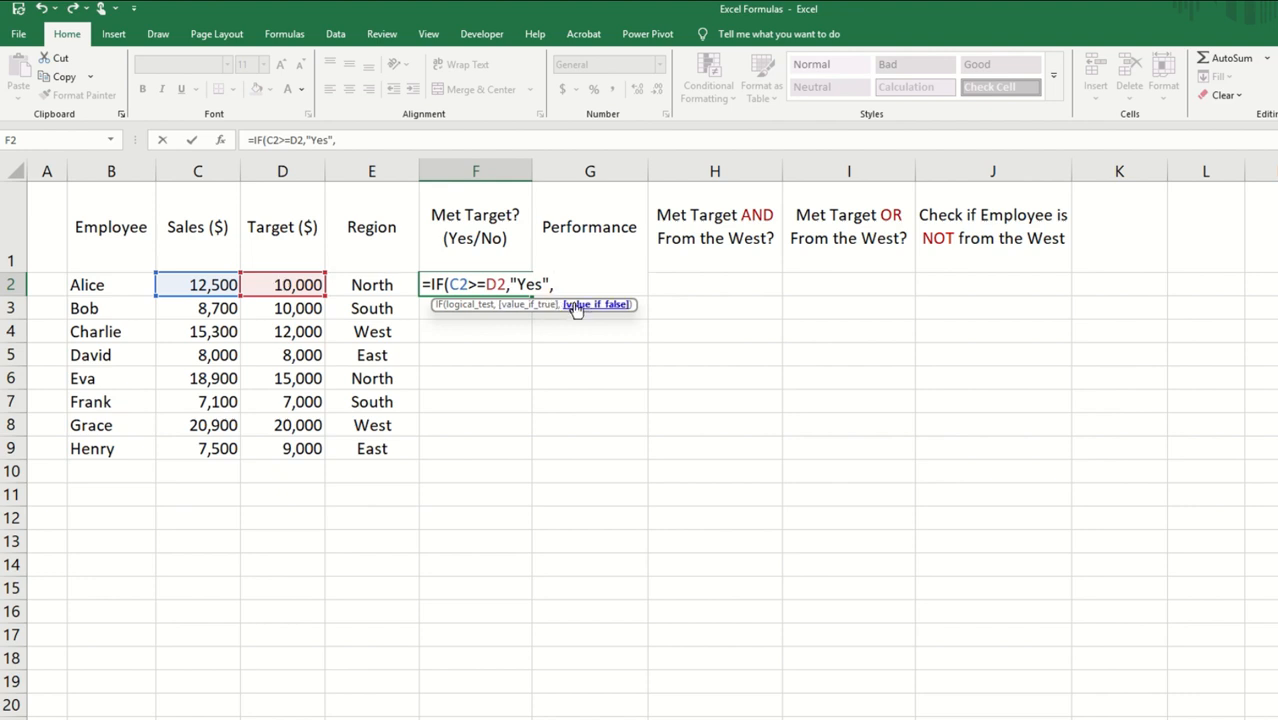
{"action": "type", "text": "\"No\")"}
{"action": "key", "text": "Return"}
Step: Fill the IF formula down the Met Target column to F9 and check the copied results
{"action": "left_click", "coordinate": [485, 284]}
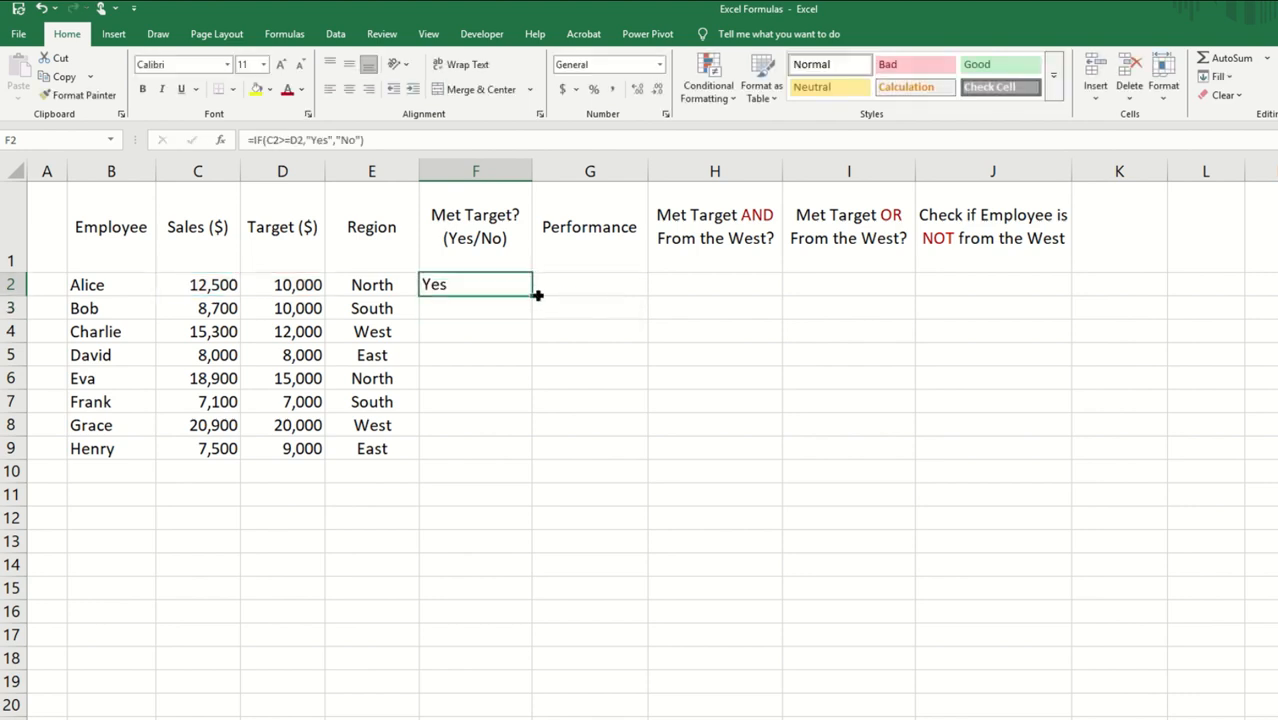
{"action": "double_click", "coordinate": [533, 296]}
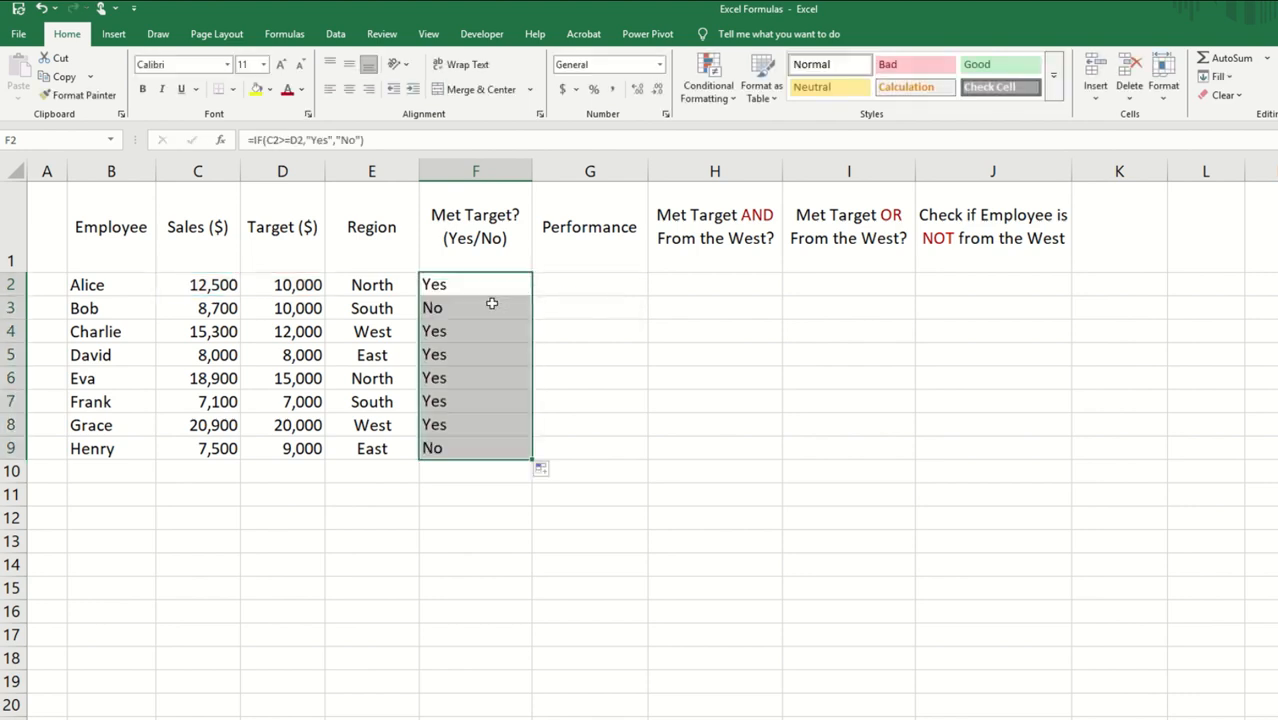
{"action": "left_click", "coordinate": [491, 305]}
{"action": "left_click", "coordinate": [471, 447]}
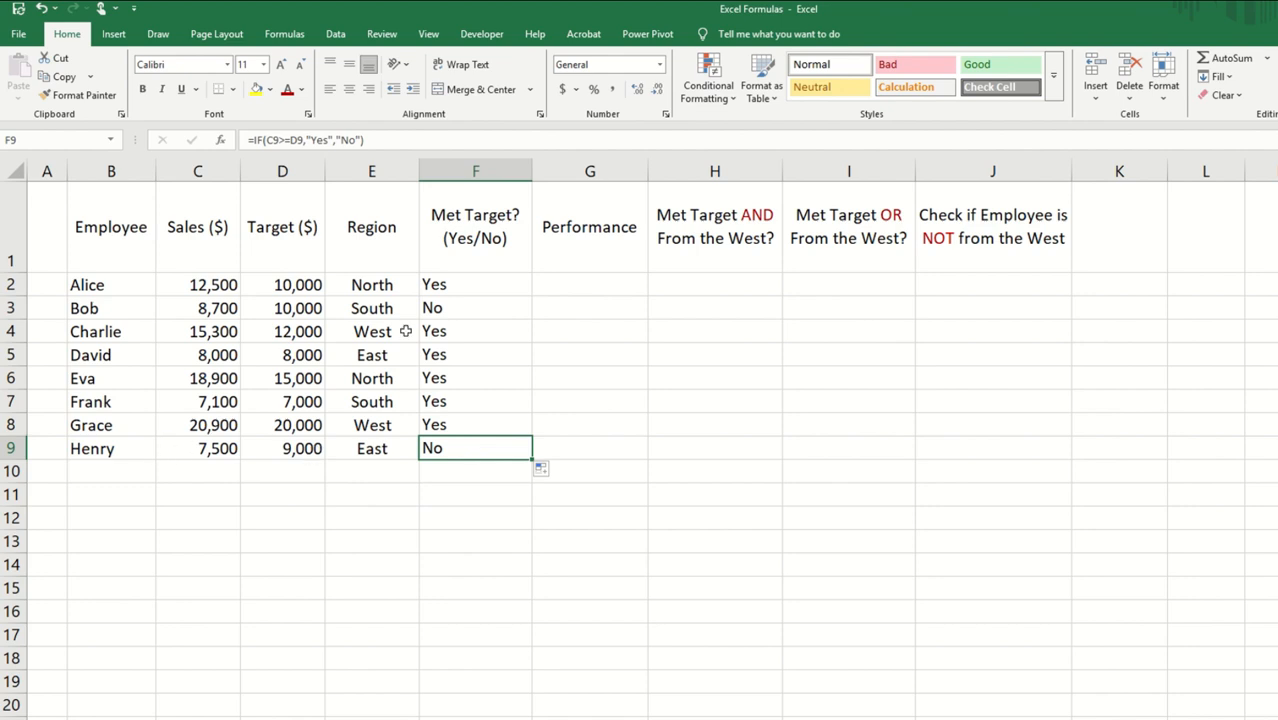
Step: Start an IFS formula in G2 that returns "Excellent" when C2-D2>1000
{"action": "left_click", "coordinate": [584, 285]}
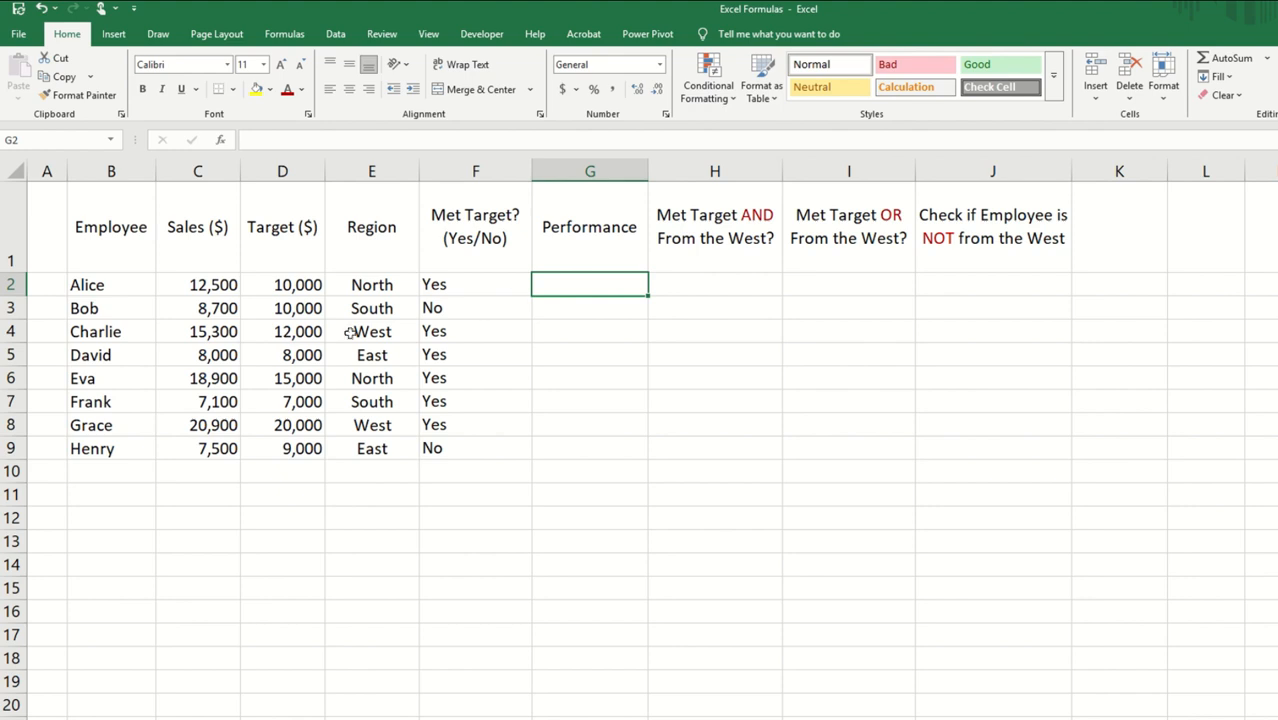
{"action": "type", "text": "="}
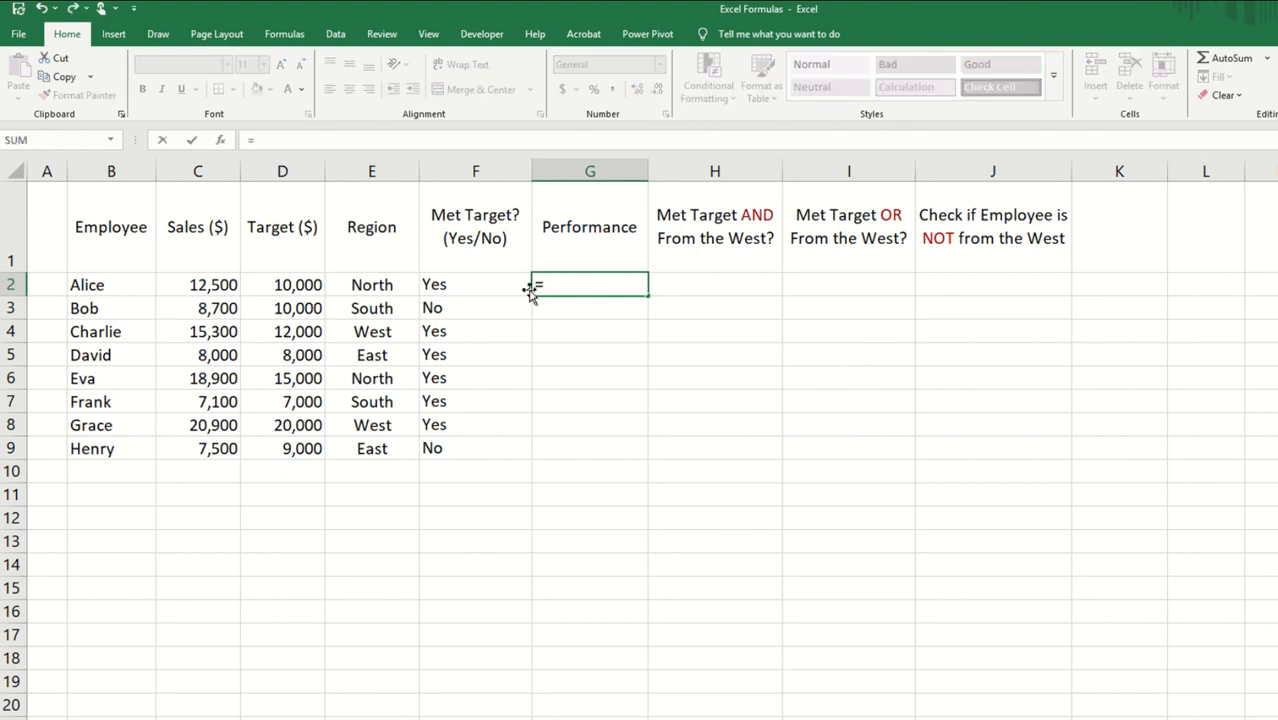
{"action": "type", "text": "ifs"}
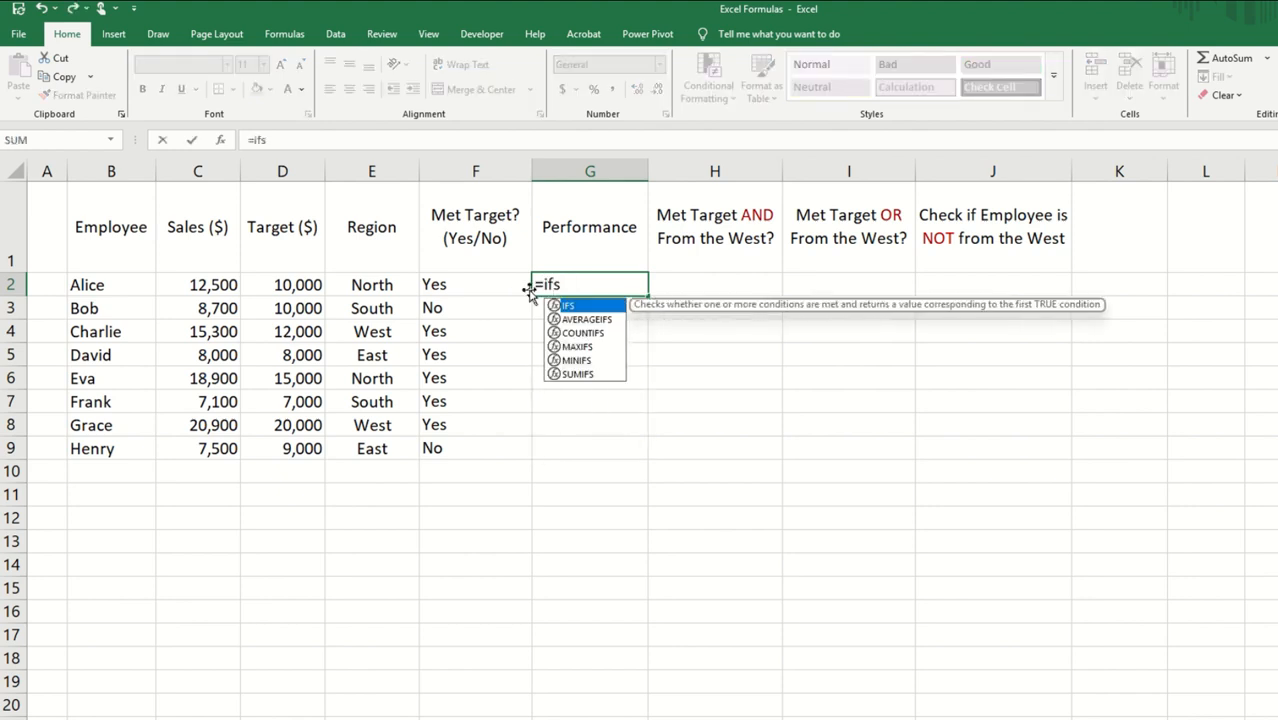
{"action": "type", "text": "("}
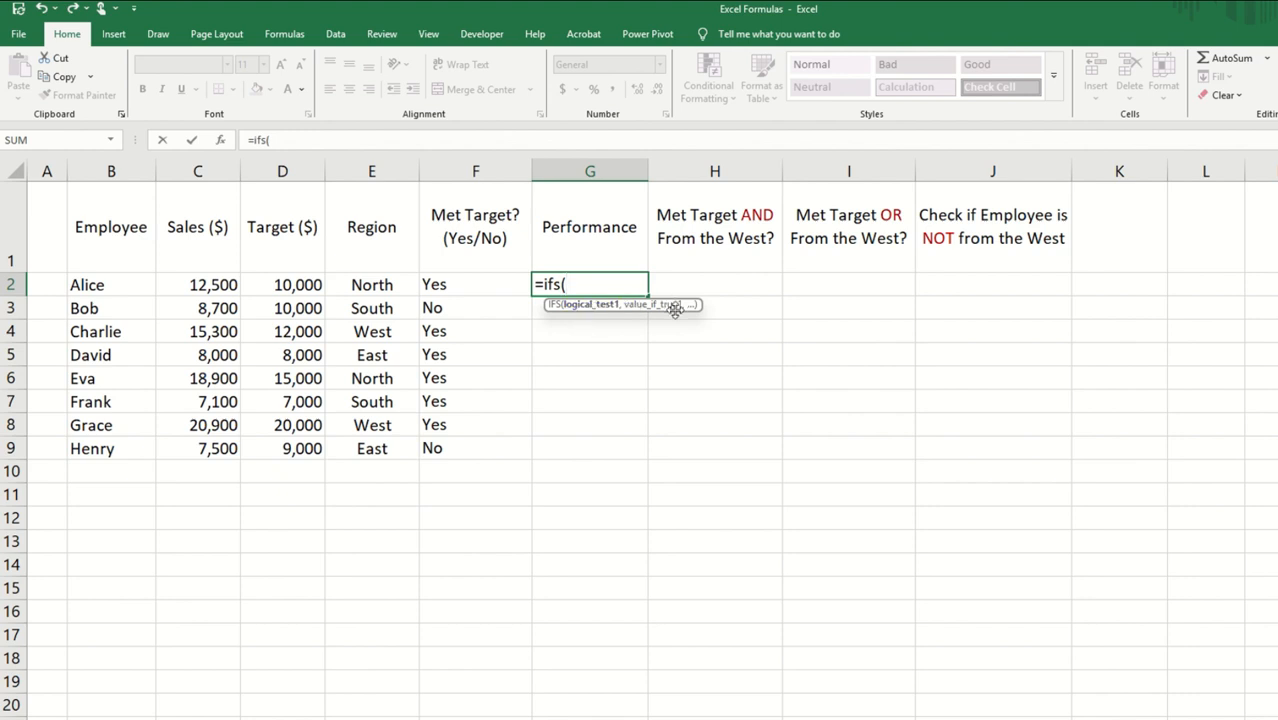
{"action": "left_click", "coordinate": [212, 284]}
{"action": "type", "text": "-"}
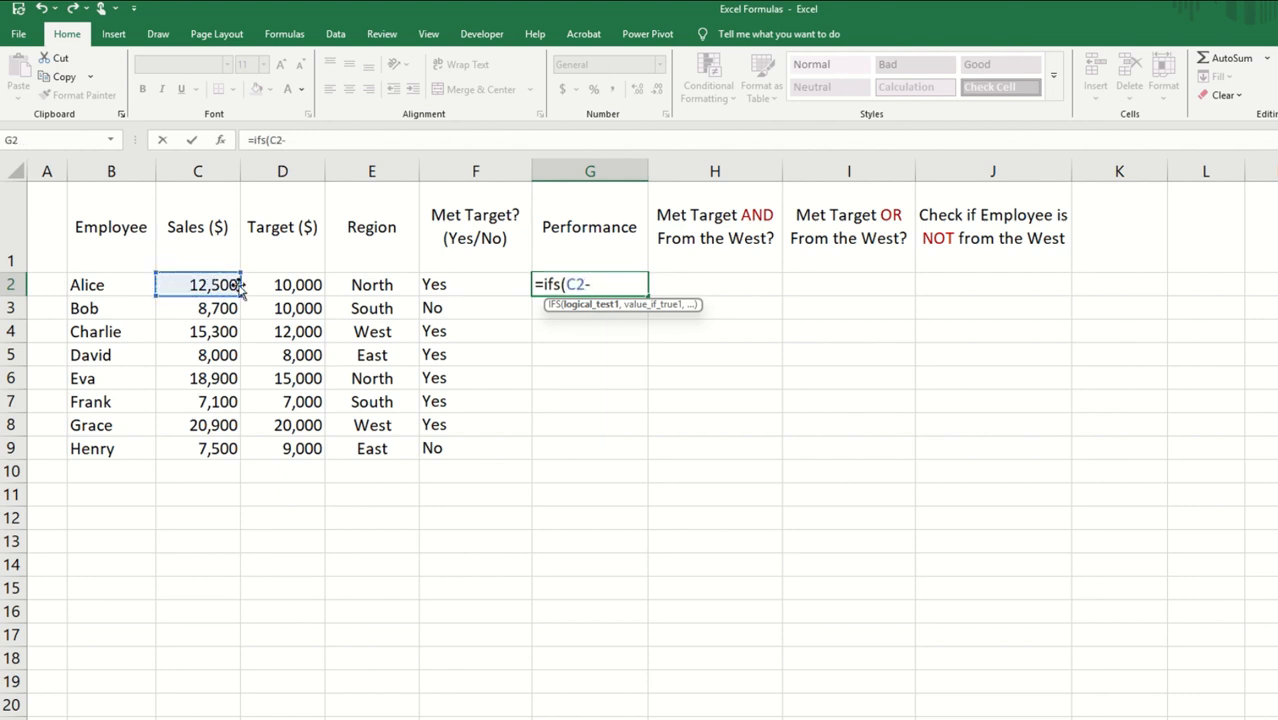
{"action": "left_click", "coordinate": [306, 284]}
{"action": "type", "text": ">"}
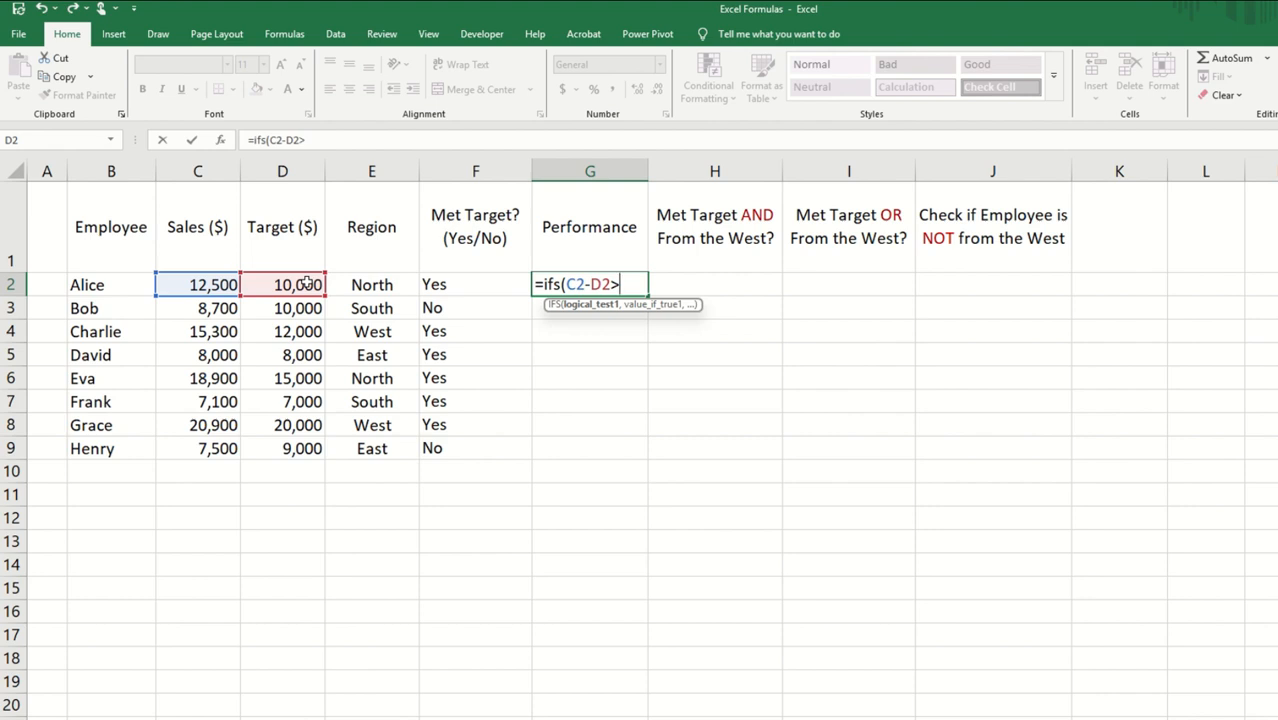
{"action": "type", "text": "1000,"}
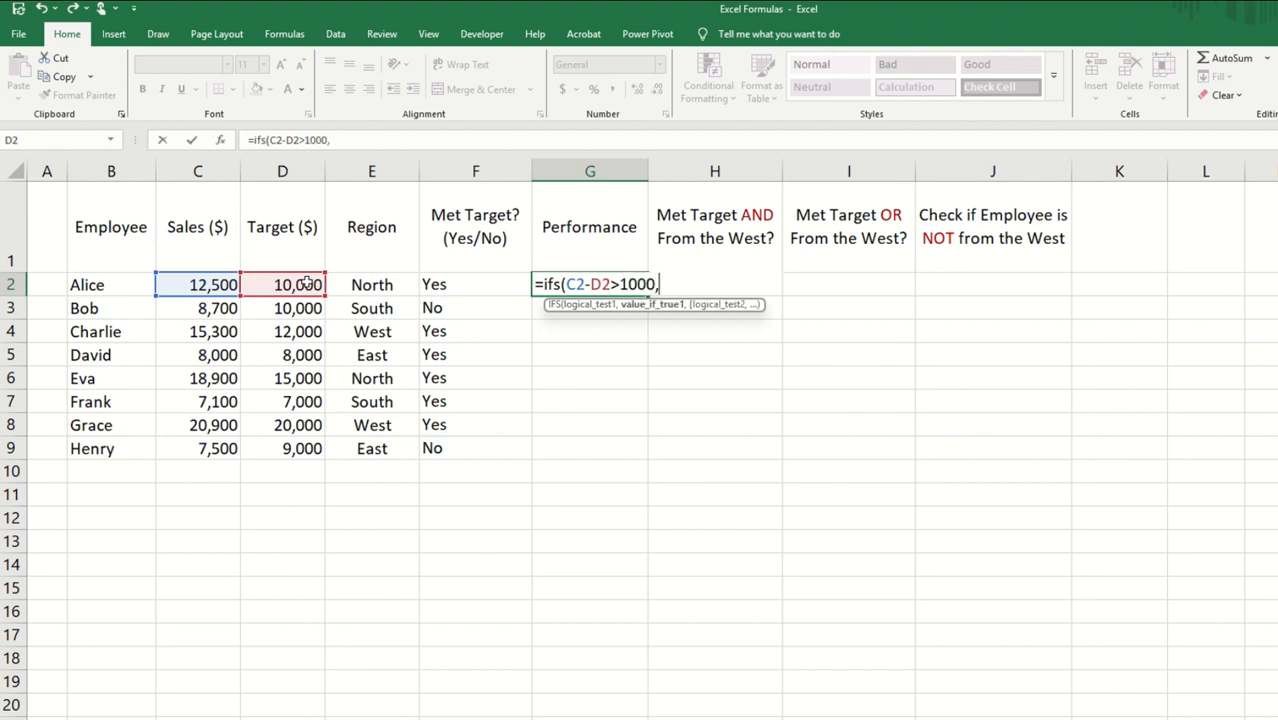
{"action": "type", "text": "\"Excell"}
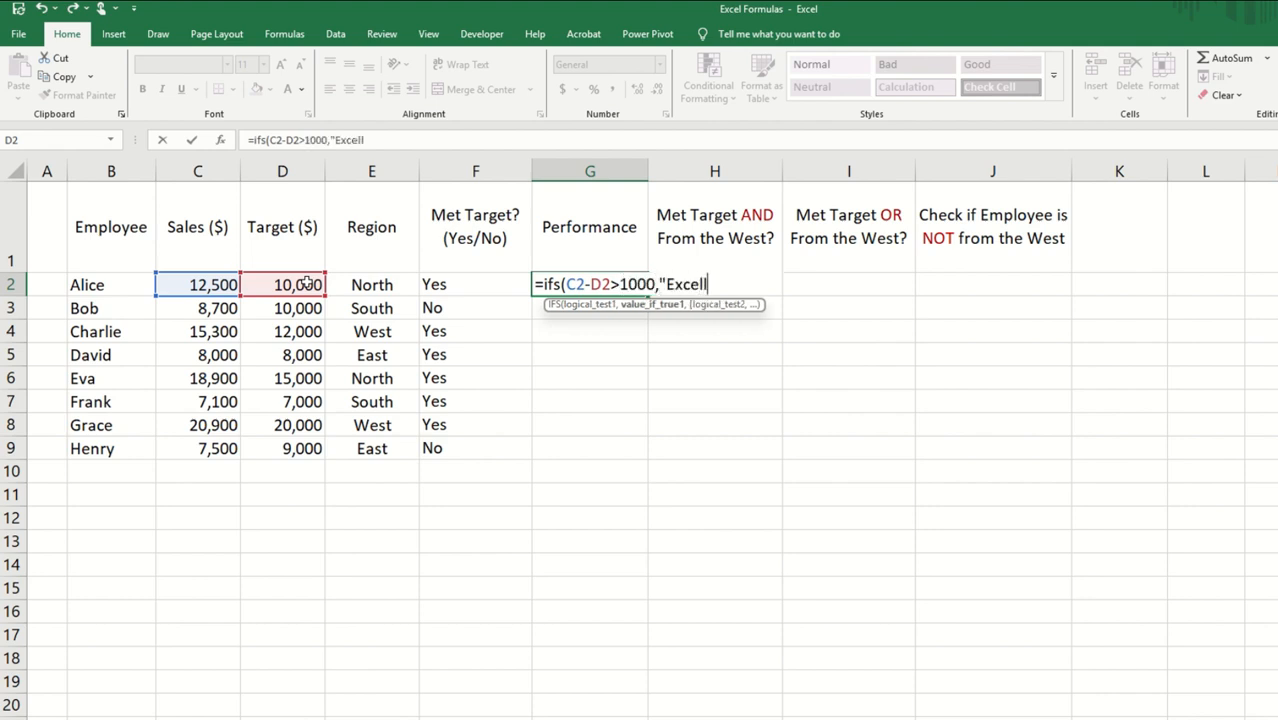
{"action": "type", "text": "ent\","}
Step: Add a second condition to the G2 IFS formula that returns "Good" when C2>=D2
{"action": "left_click", "coordinate": [185, 285]}
{"action": "type", "text": ">"}
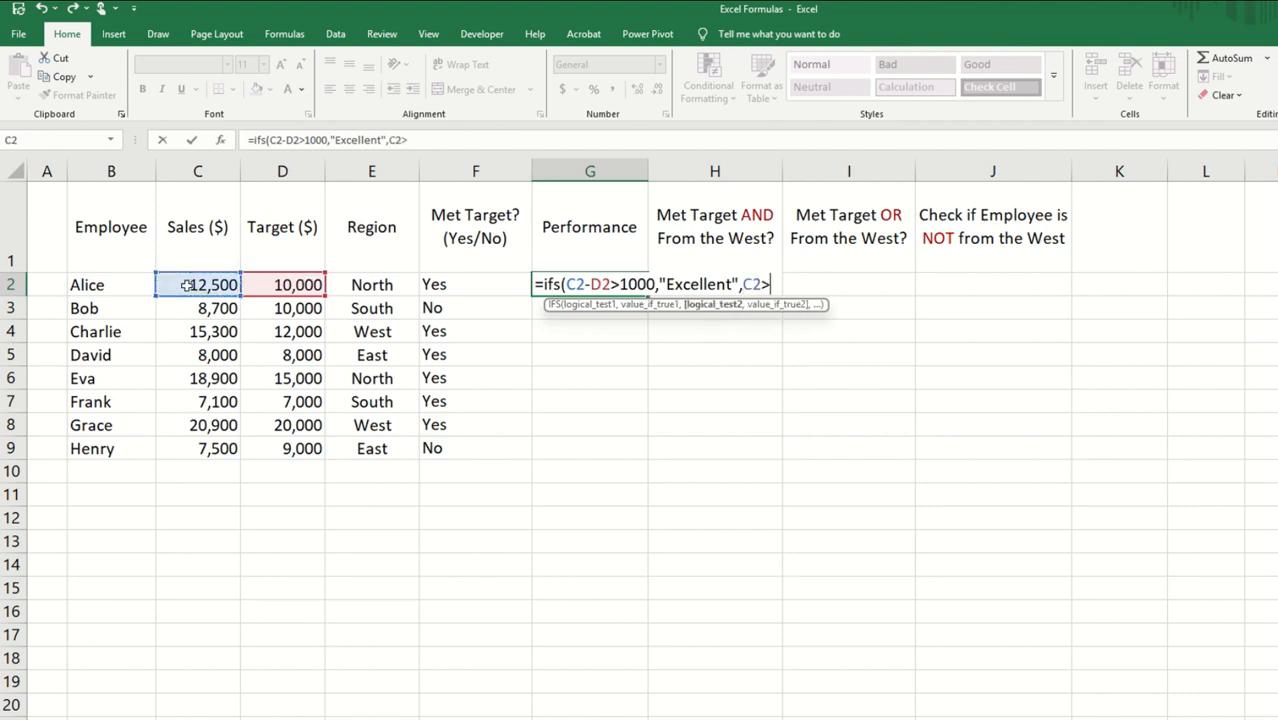
{"action": "type", "text": "="}
{"action": "left_click", "coordinate": [279, 286]}
{"action": "type", "text": ",\""}
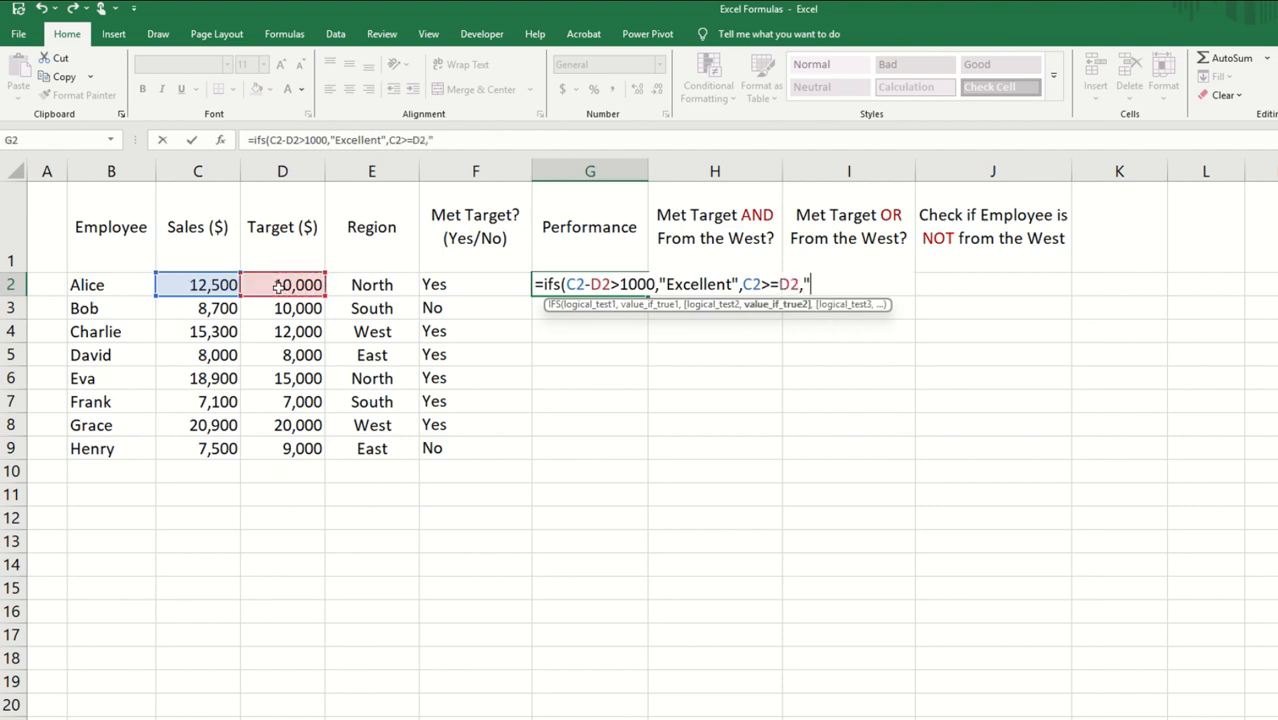
{"action": "type", "text": "Good\","}
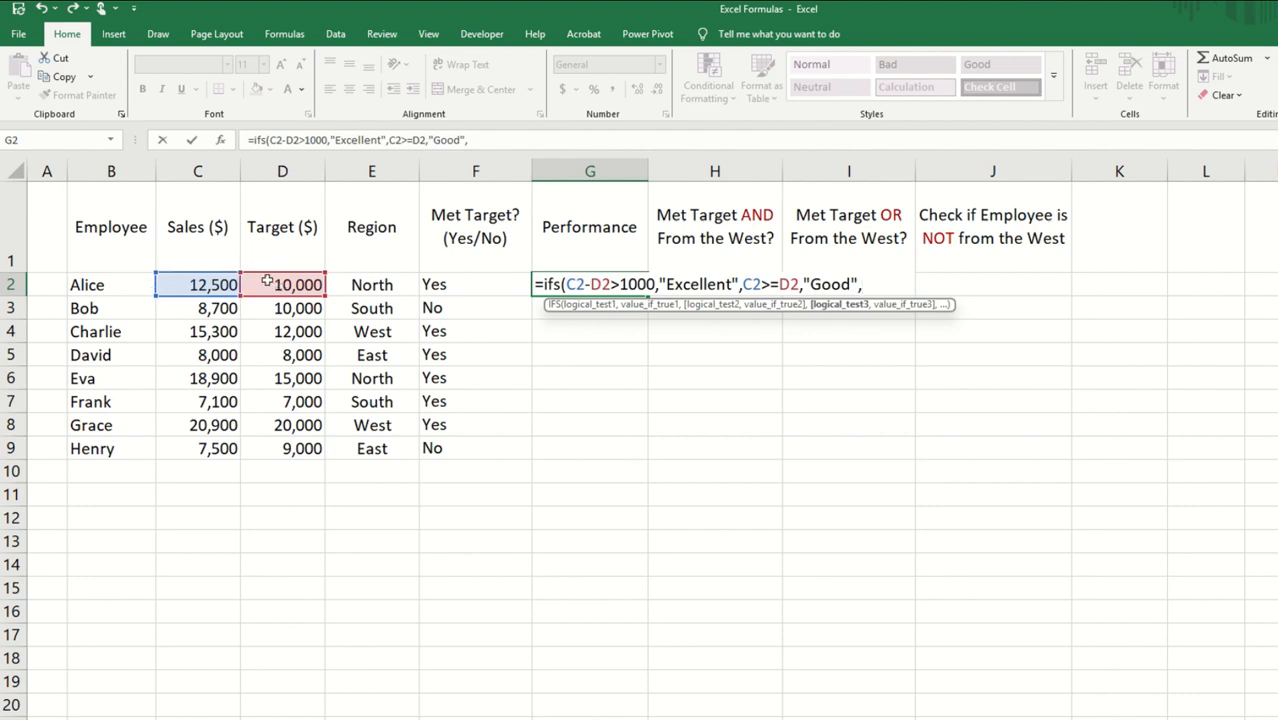
{"action": "type", "text": "TRU"}
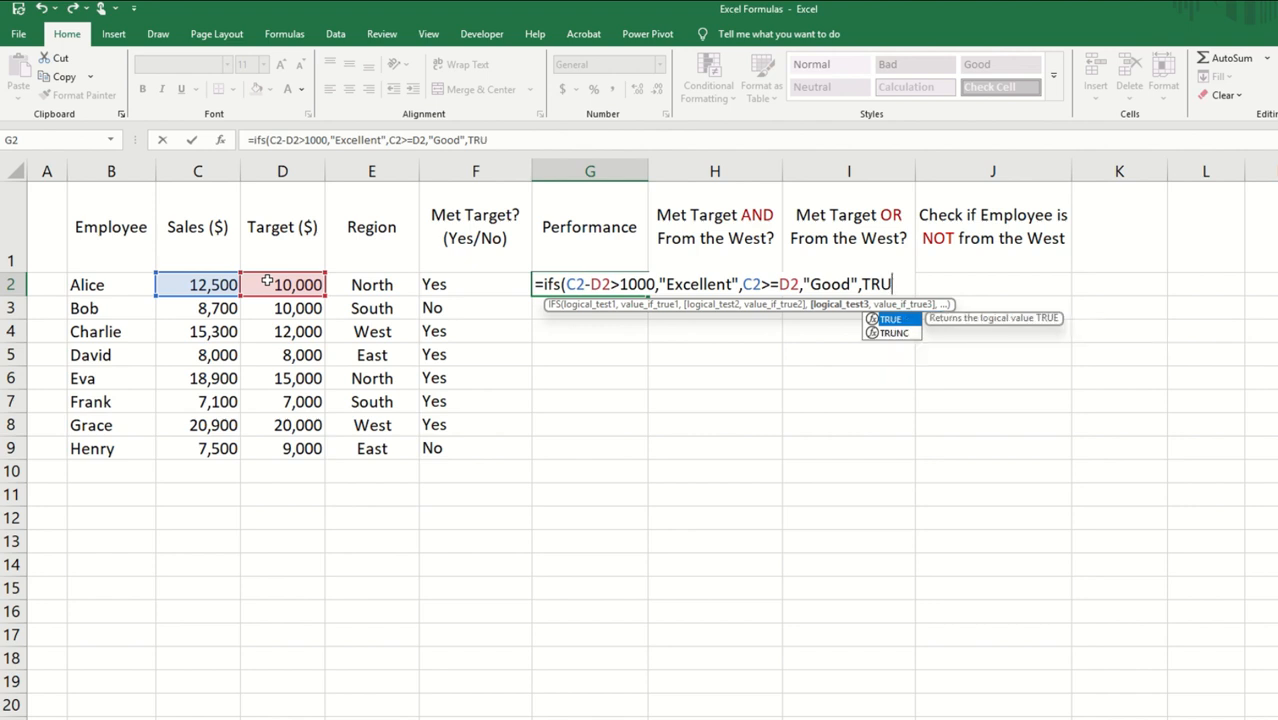
{"action": "type", "text": "E,"}
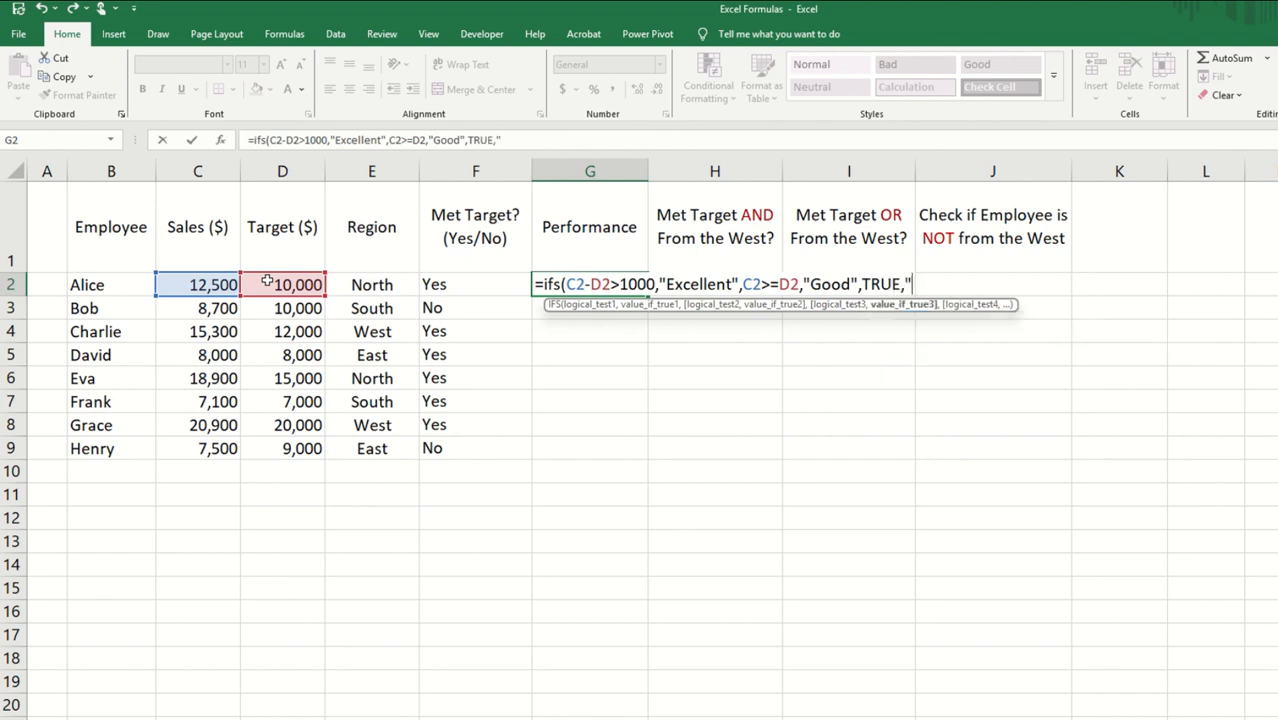
{"action": "type", "text": "\"Do Better\")"}
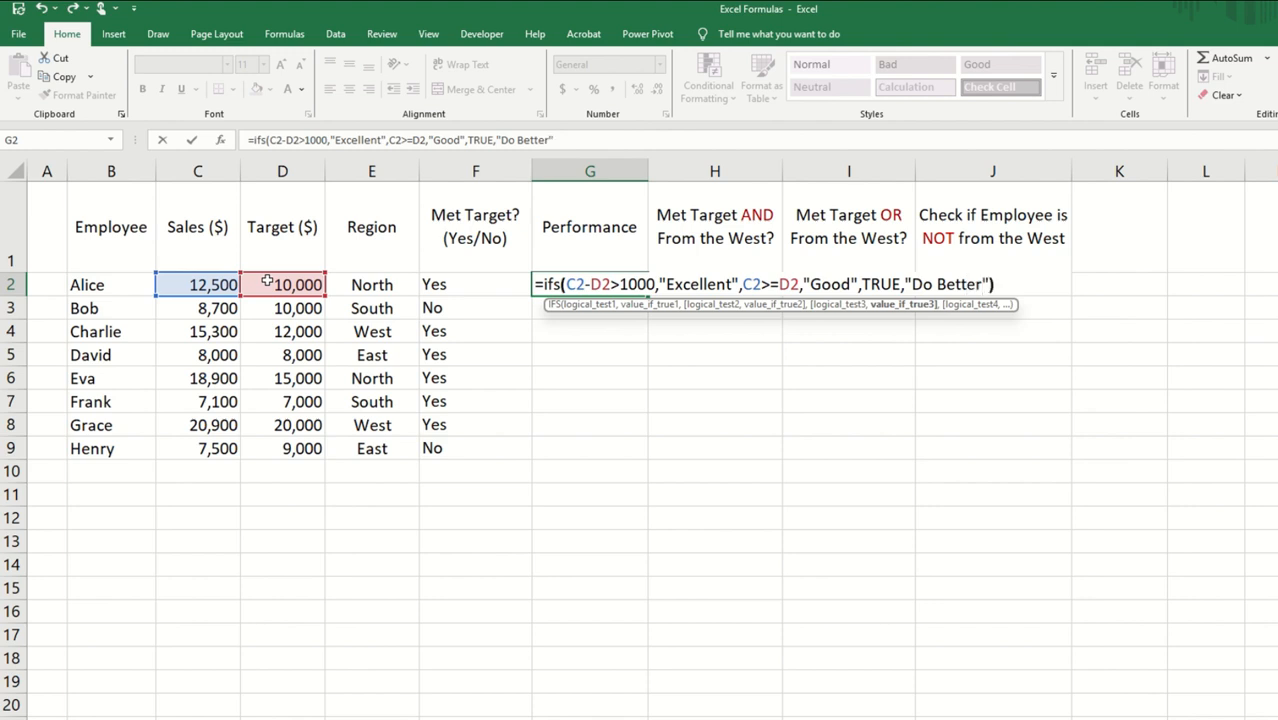
Step: Complete the G2 IFS formula with TRUE as the fallback condition, returning "Do Better"
{"action": "key", "text": "Return"}
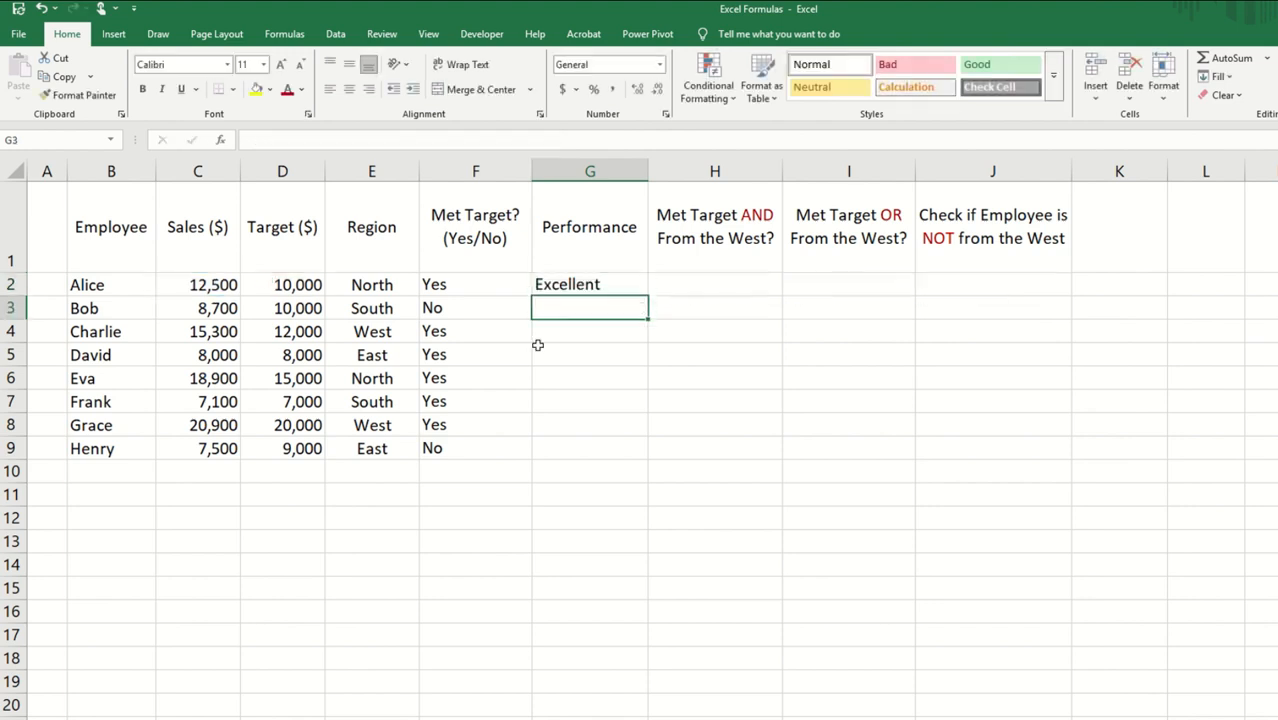
Step: Fill the IFS formula from G2 down the Performance column to G9
{"action": "left_click", "coordinate": [619, 287]}
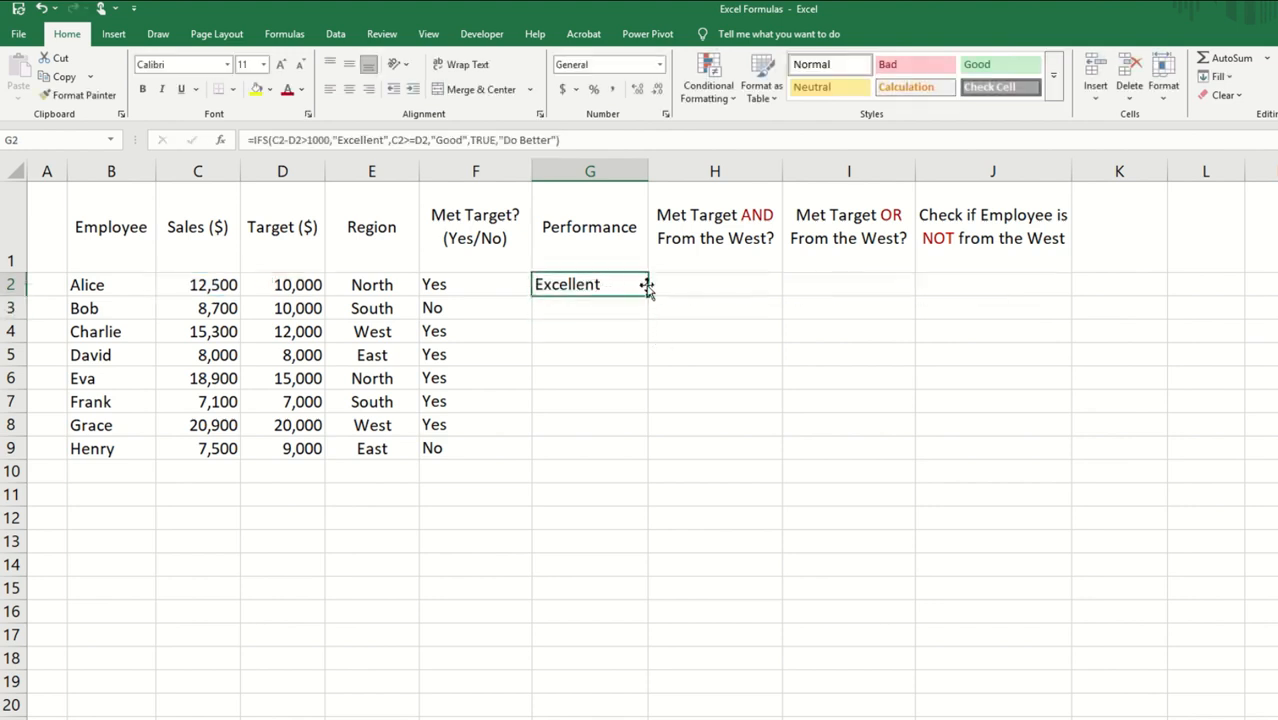
{"action": "double_click", "coordinate": [649, 296]}
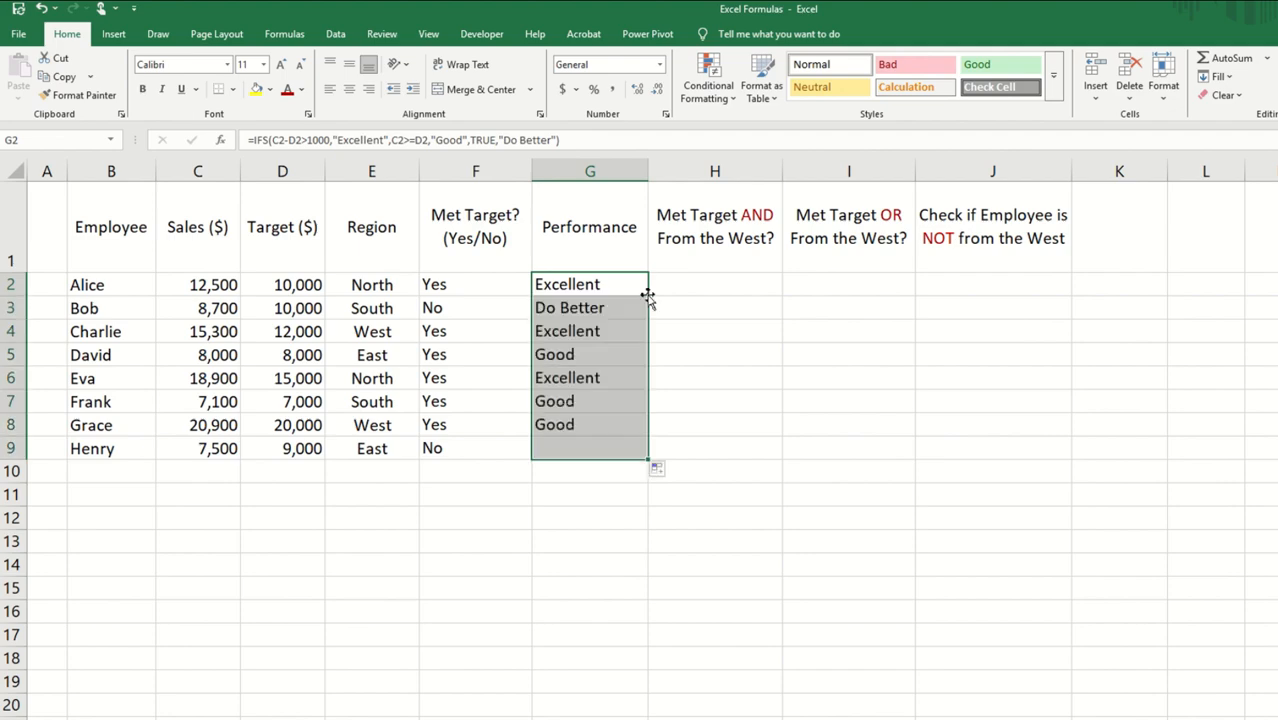
{"action": "left_click", "coordinate": [619, 406]}
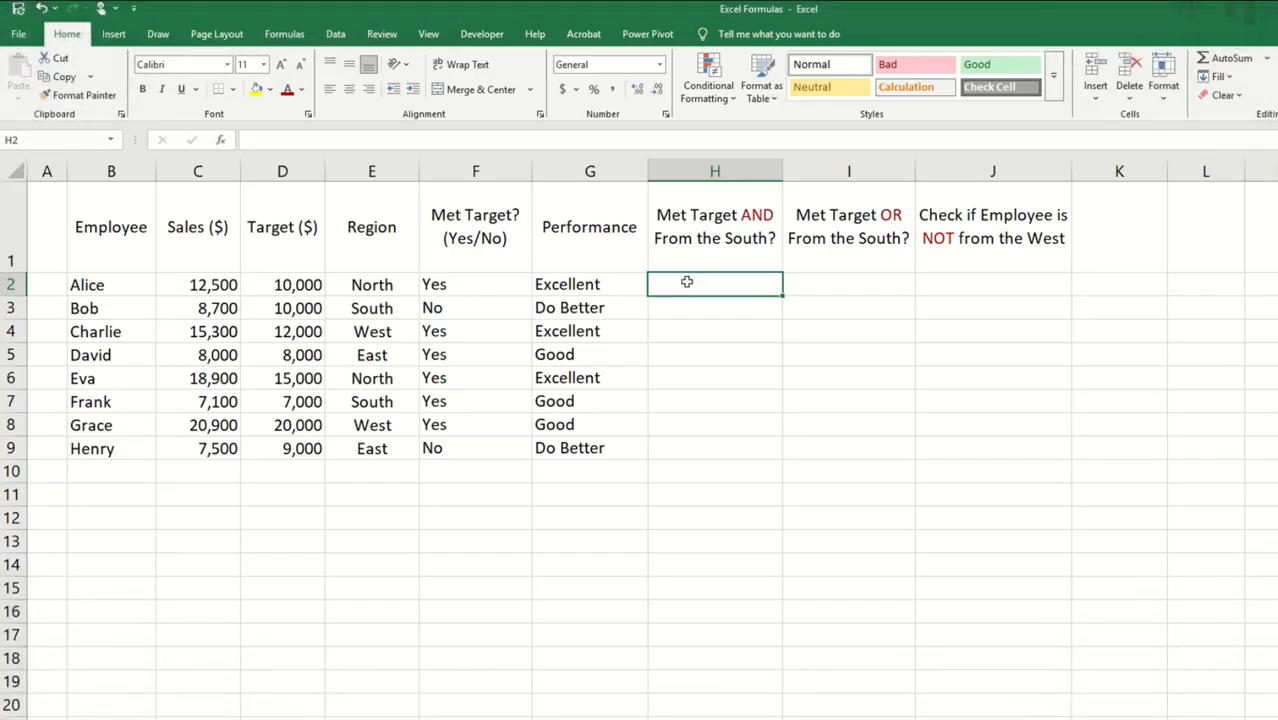
Step: Start an AND formula in H2 with C2>=D2 as its first condition
{"action": "type", "text": "="}
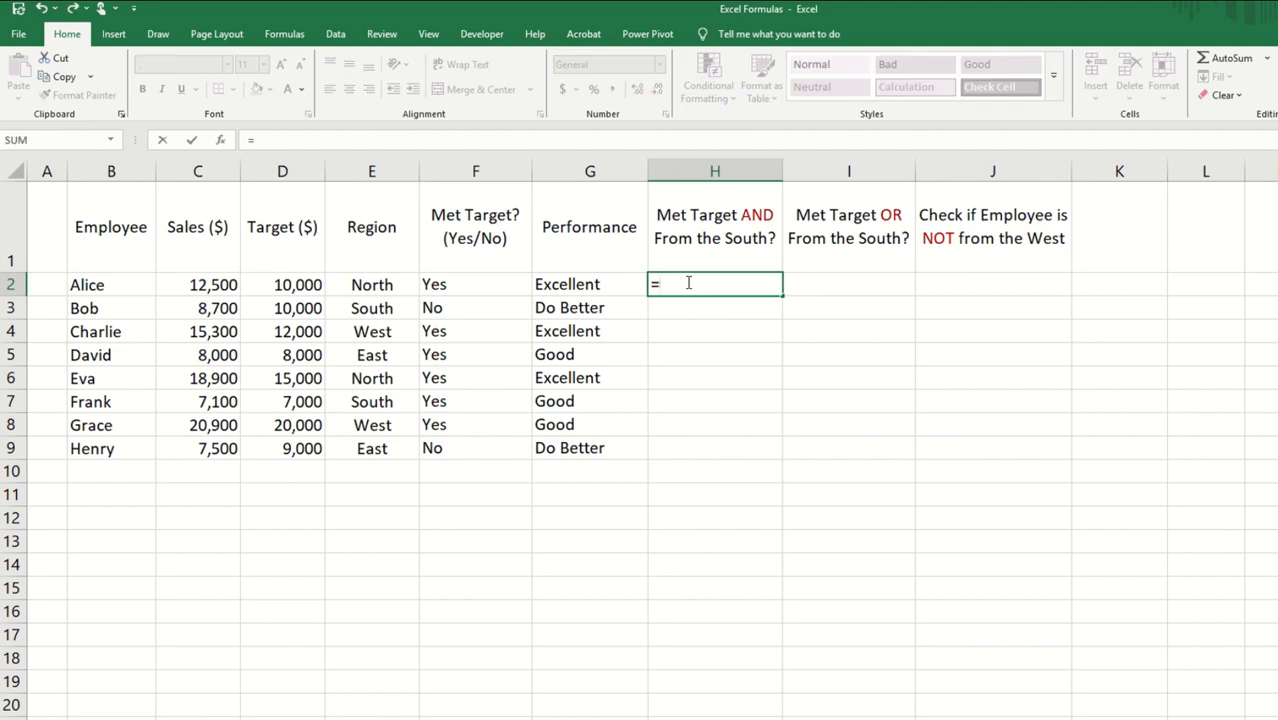
{"action": "type", "text": "and("}
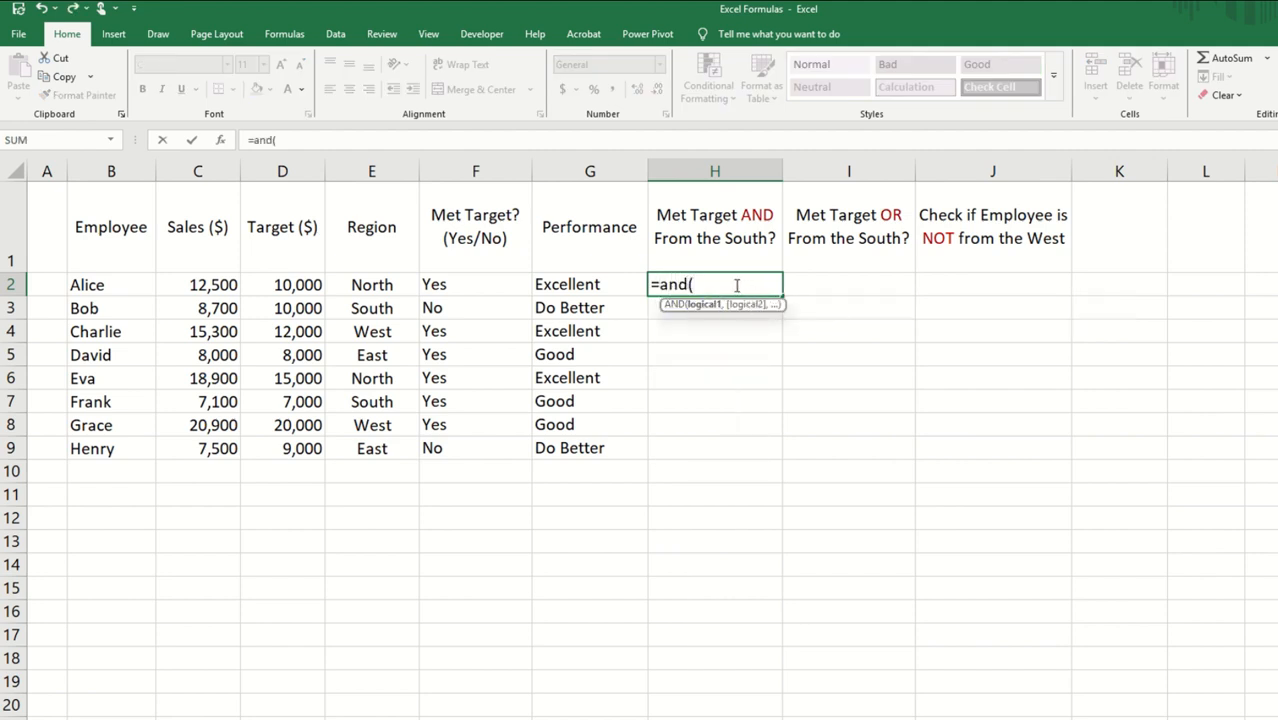
{"action": "left_click", "coordinate": [211, 288]}
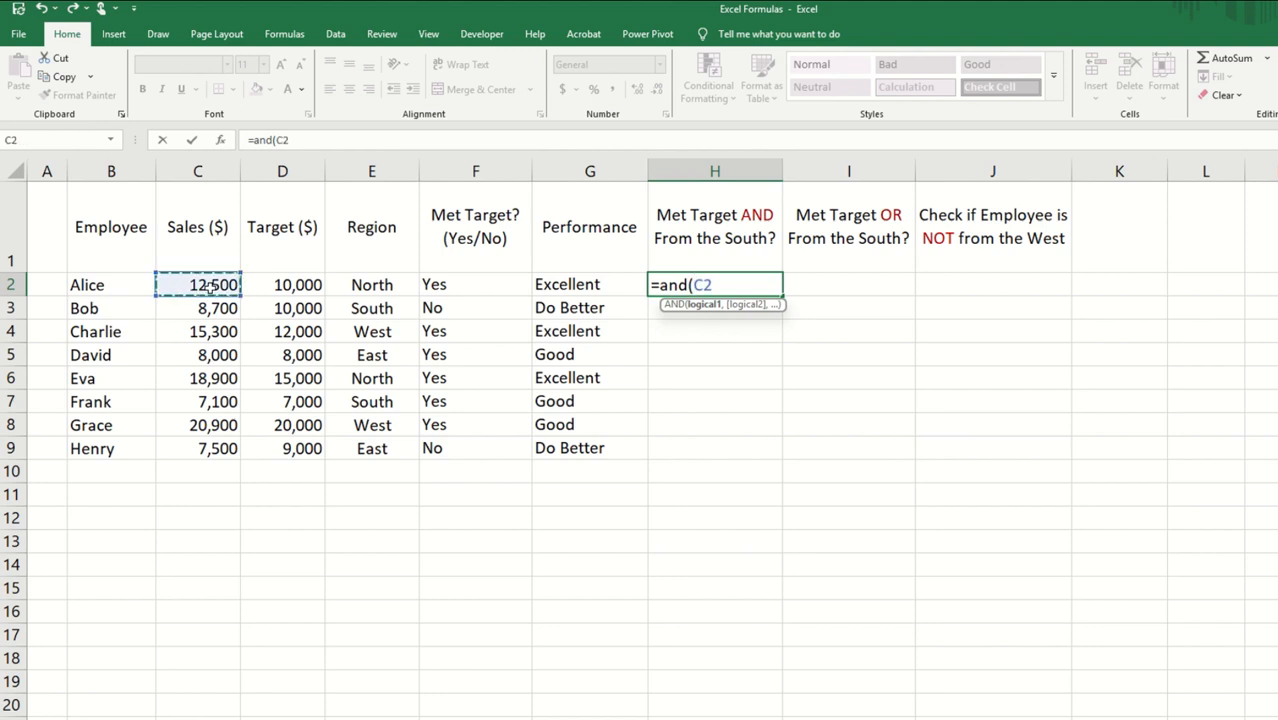
{"action": "type", "text": ">="}
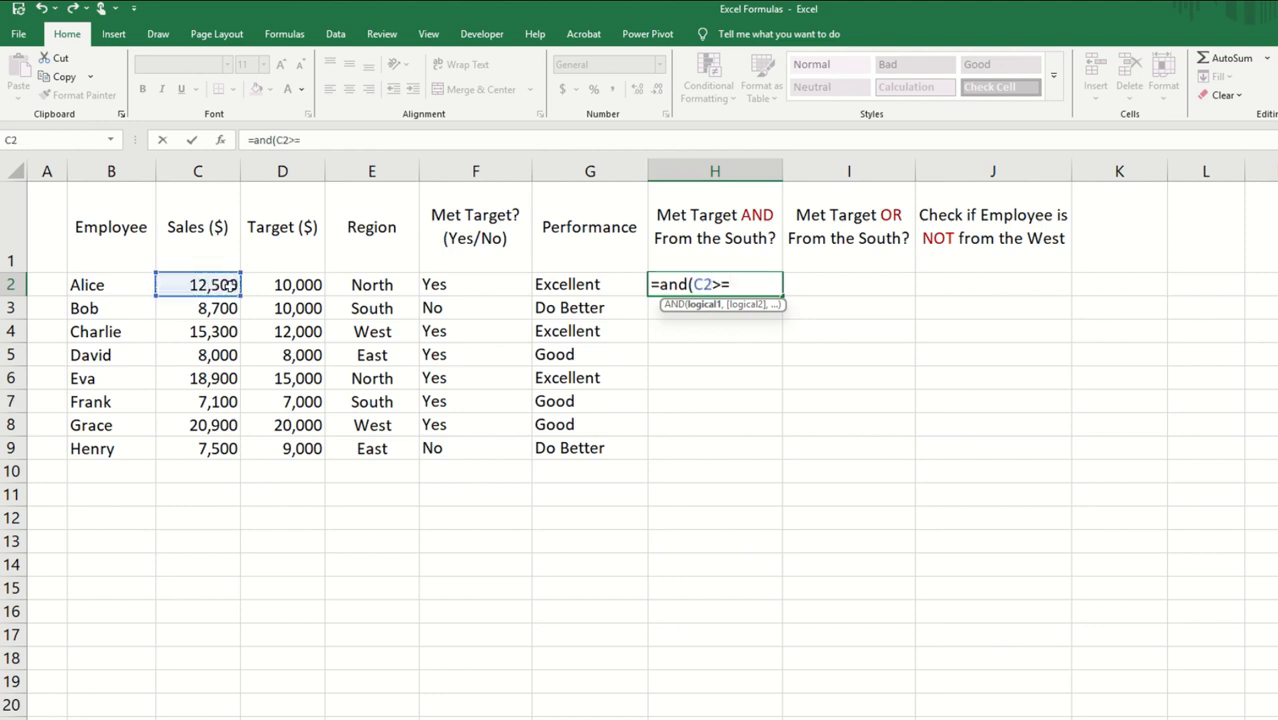
{"action": "left_click", "coordinate": [284, 286]}
{"action": "type", "text": ","}
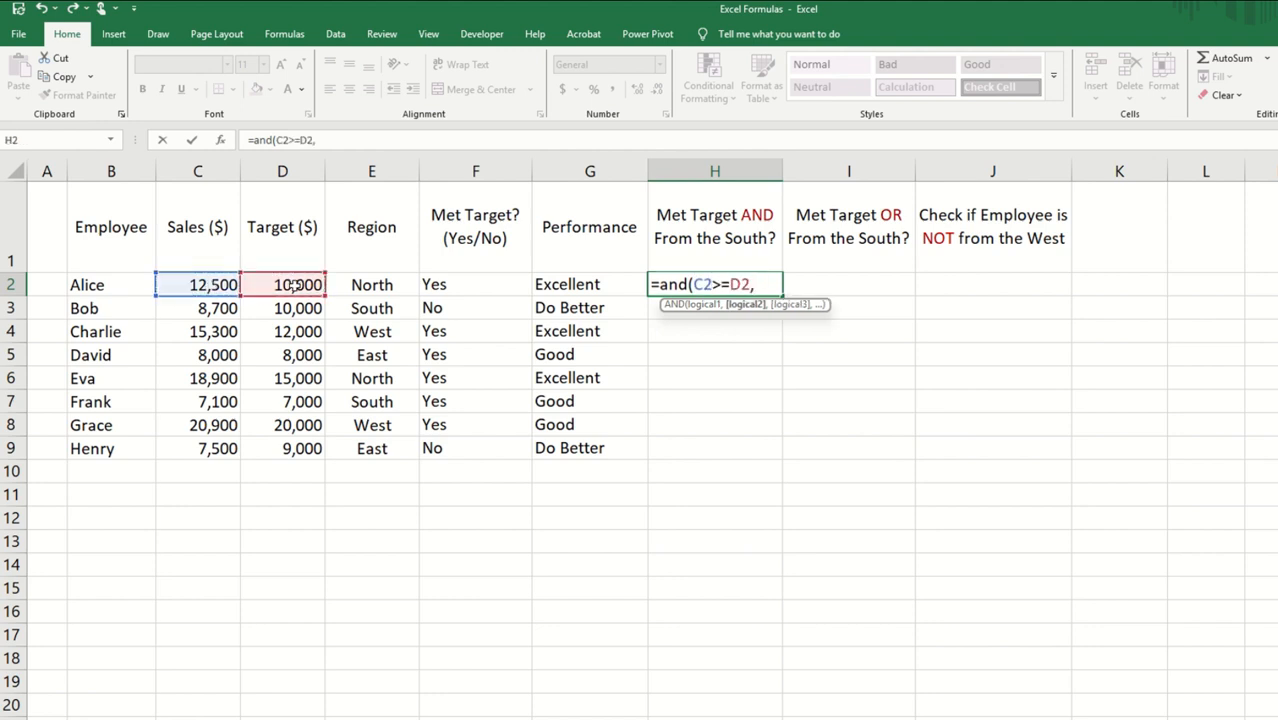
Step: Complete the H2 AND formula with the condition E2="South" and fill it down to H9
{"action": "left_click", "coordinate": [369, 289]}
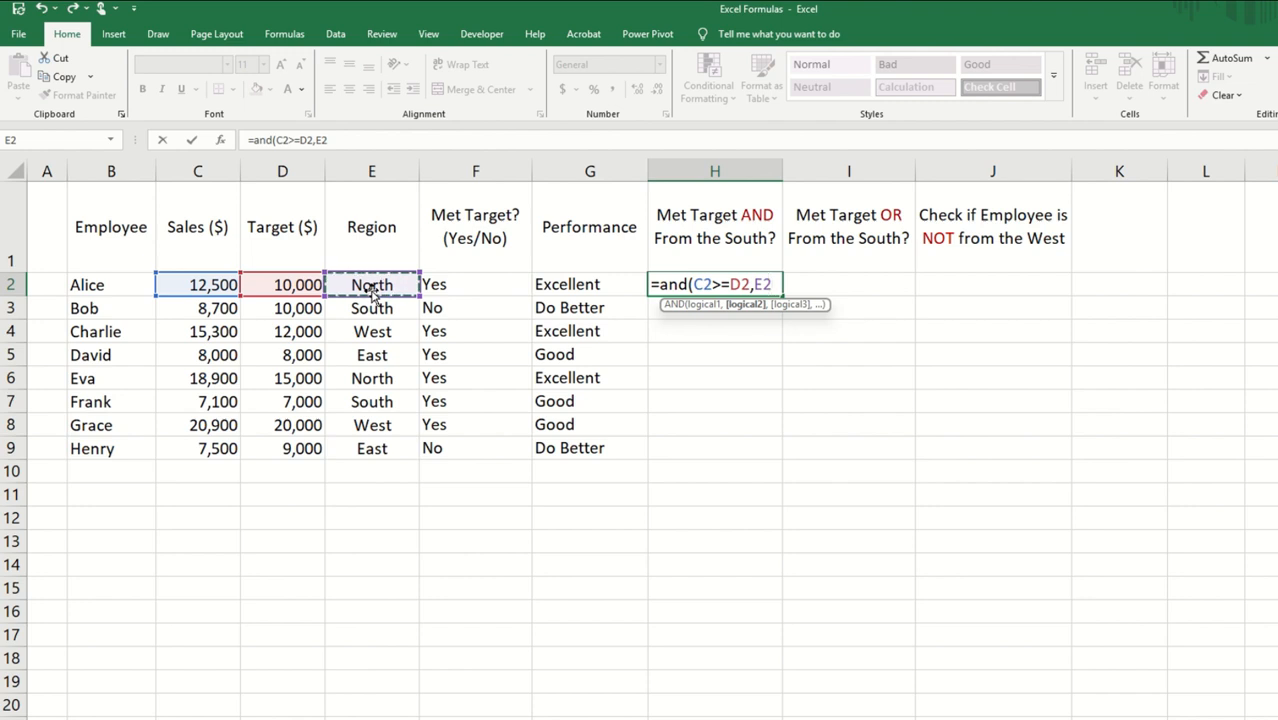
{"action": "type", "text": "=\"So"}
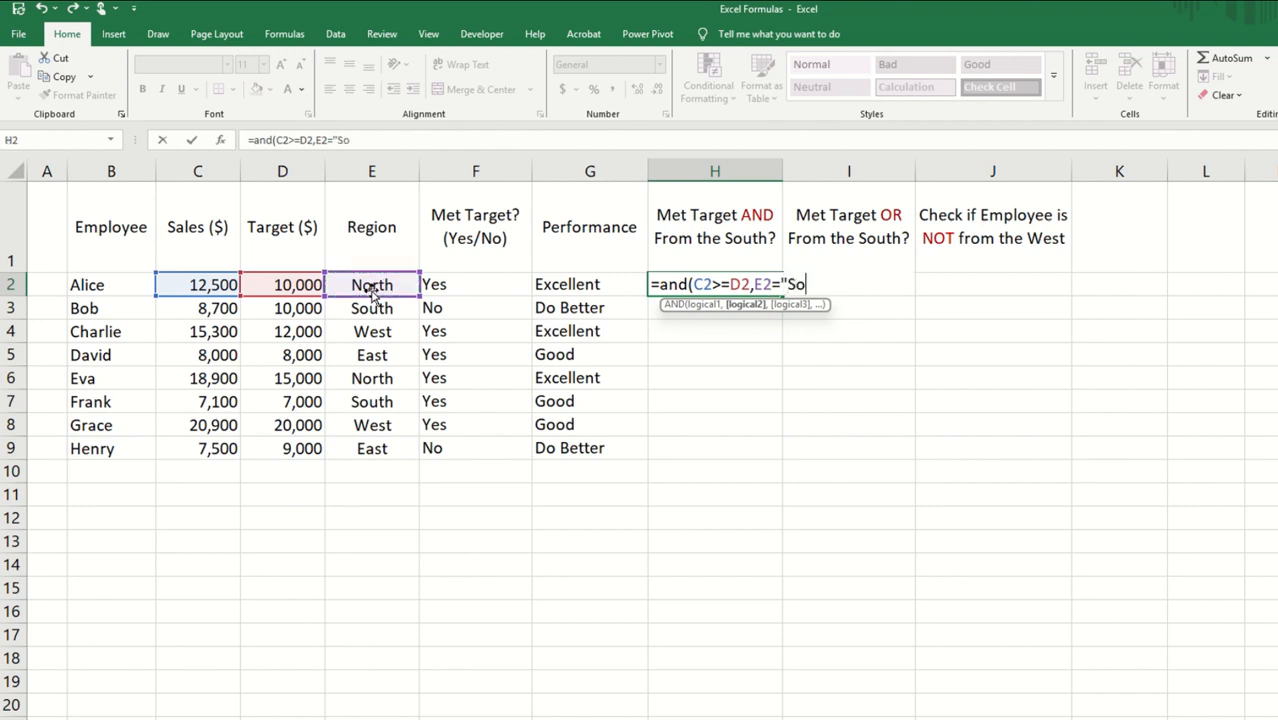
{"action": "type", "text": "uth\")"}
{"action": "key", "text": "Return"}
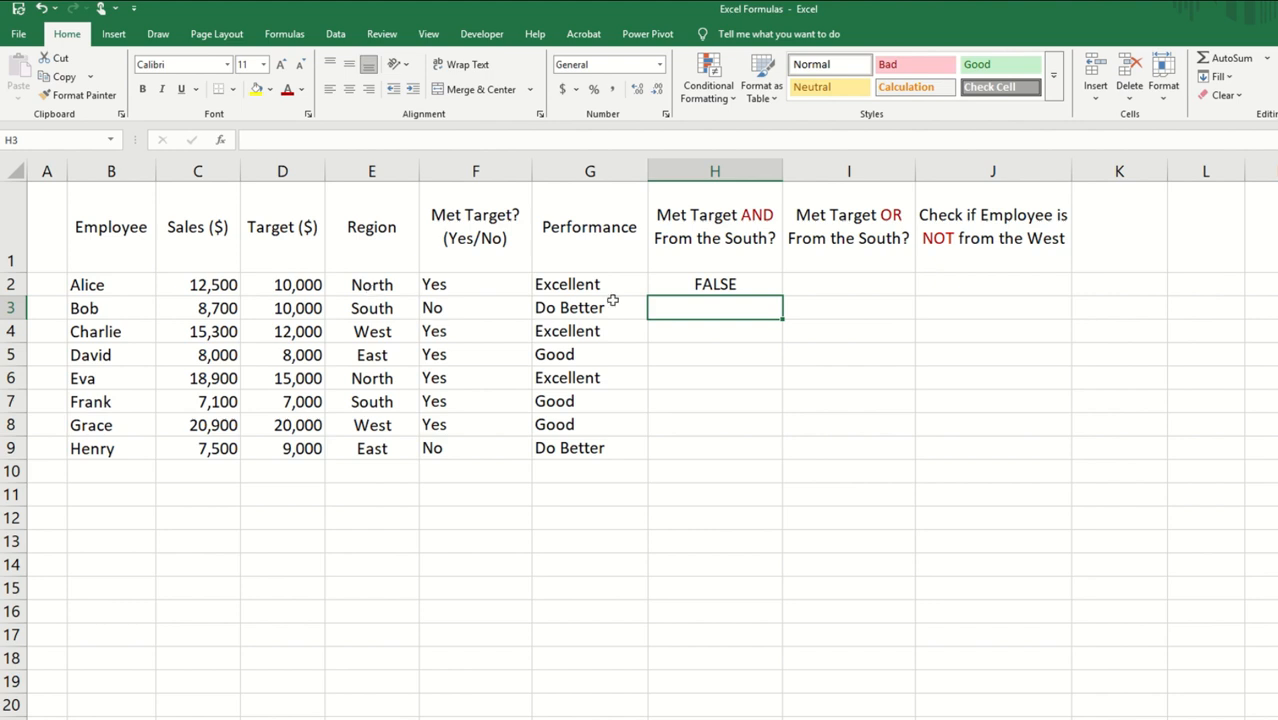
{"action": "left_click", "coordinate": [697, 288]}
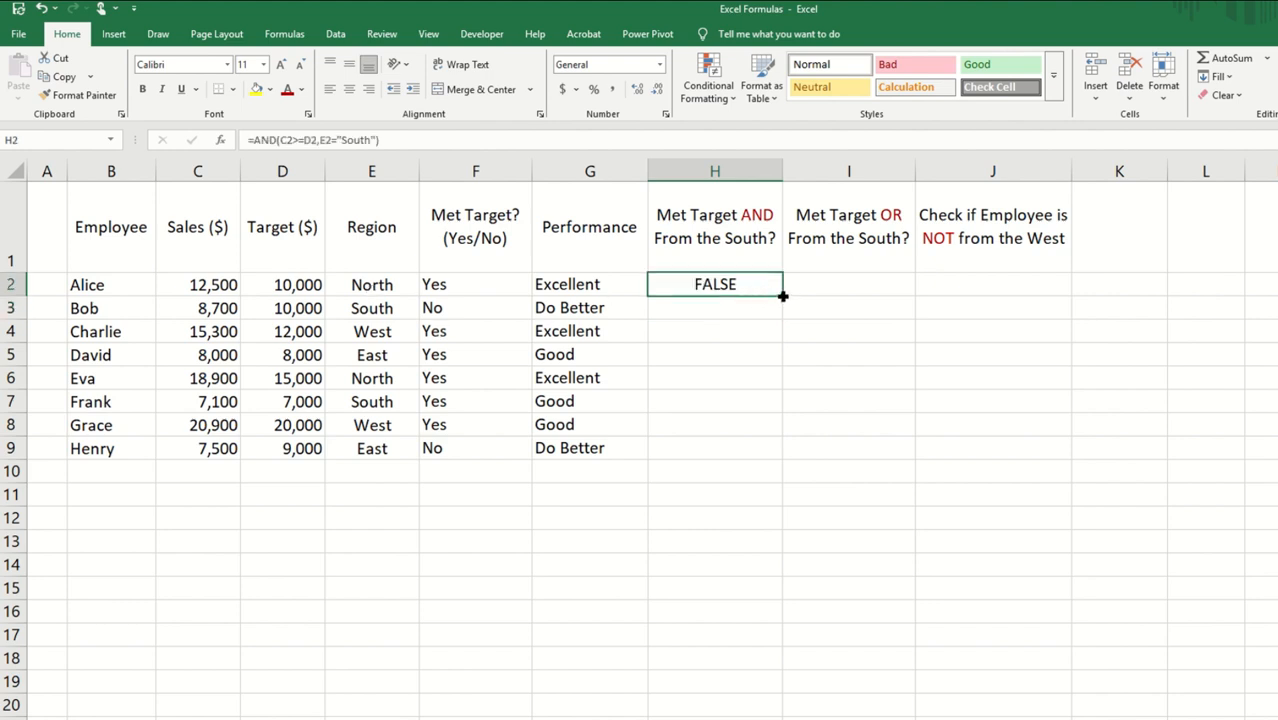
{"action": "double_click", "coordinate": [782, 296]}
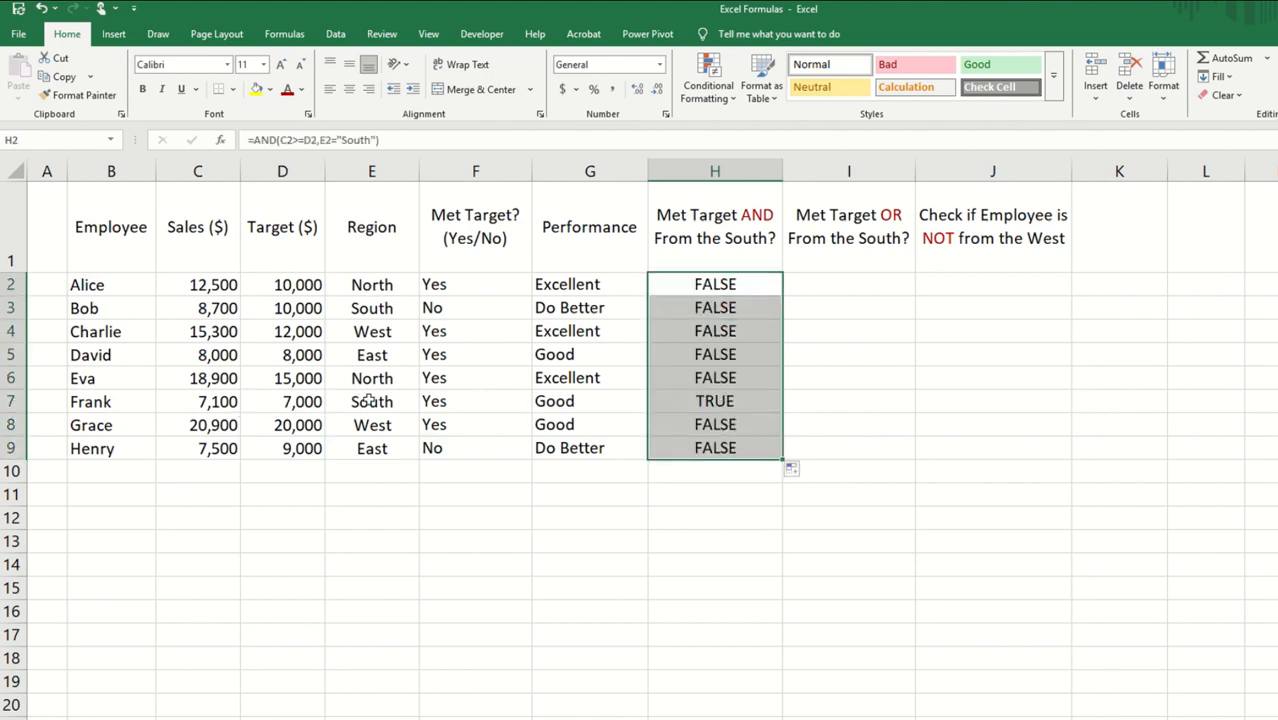
Step: Start an OR formula in I2 with C2>=D2 as its first condition
{"action": "left_click", "coordinate": [828, 285]}
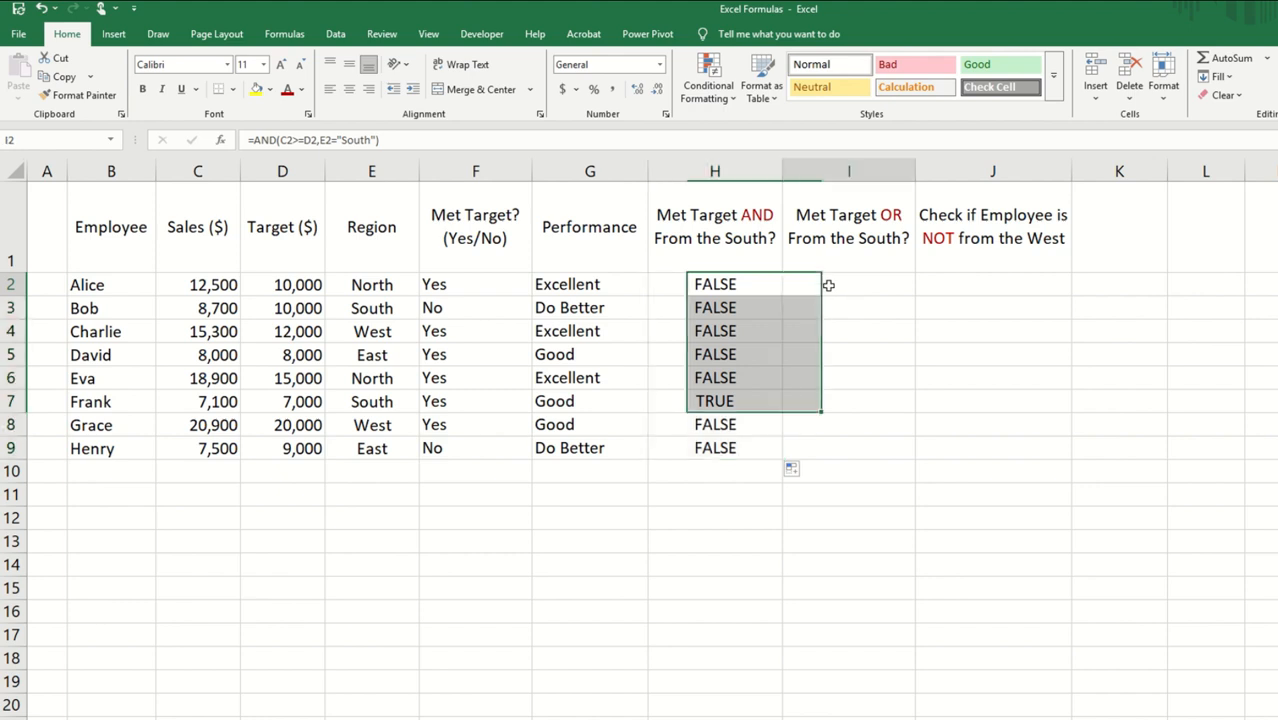
{"action": "type", "text": "=or("}
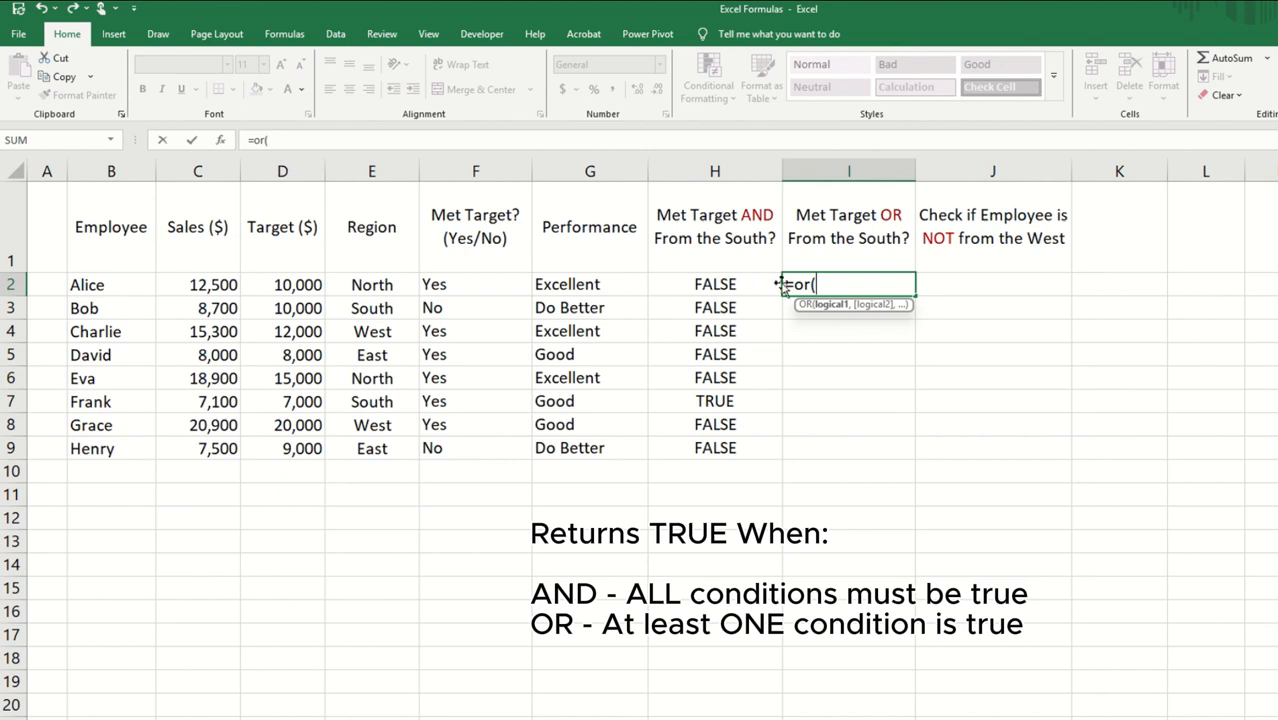
{"action": "left_click", "coordinate": [199, 287]}
{"action": "type", "text": ">"}
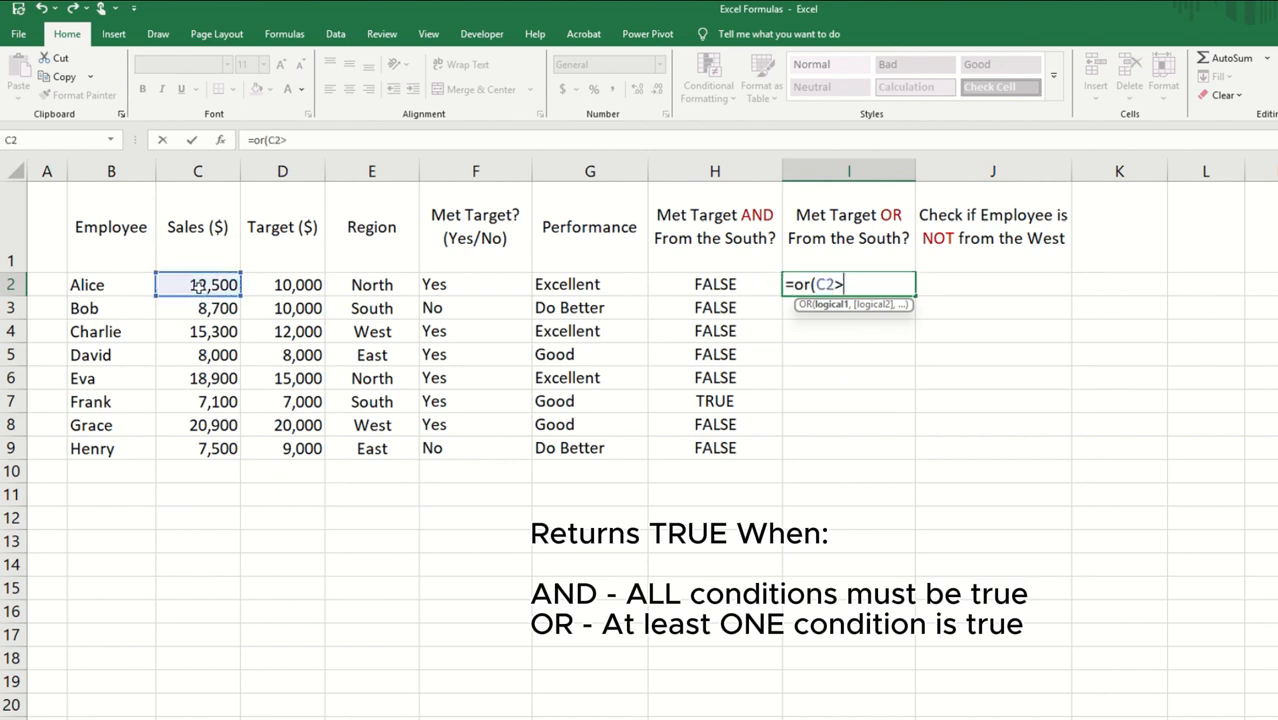
{"action": "type", "text": "="}
{"action": "left_click", "coordinate": [278, 285]}
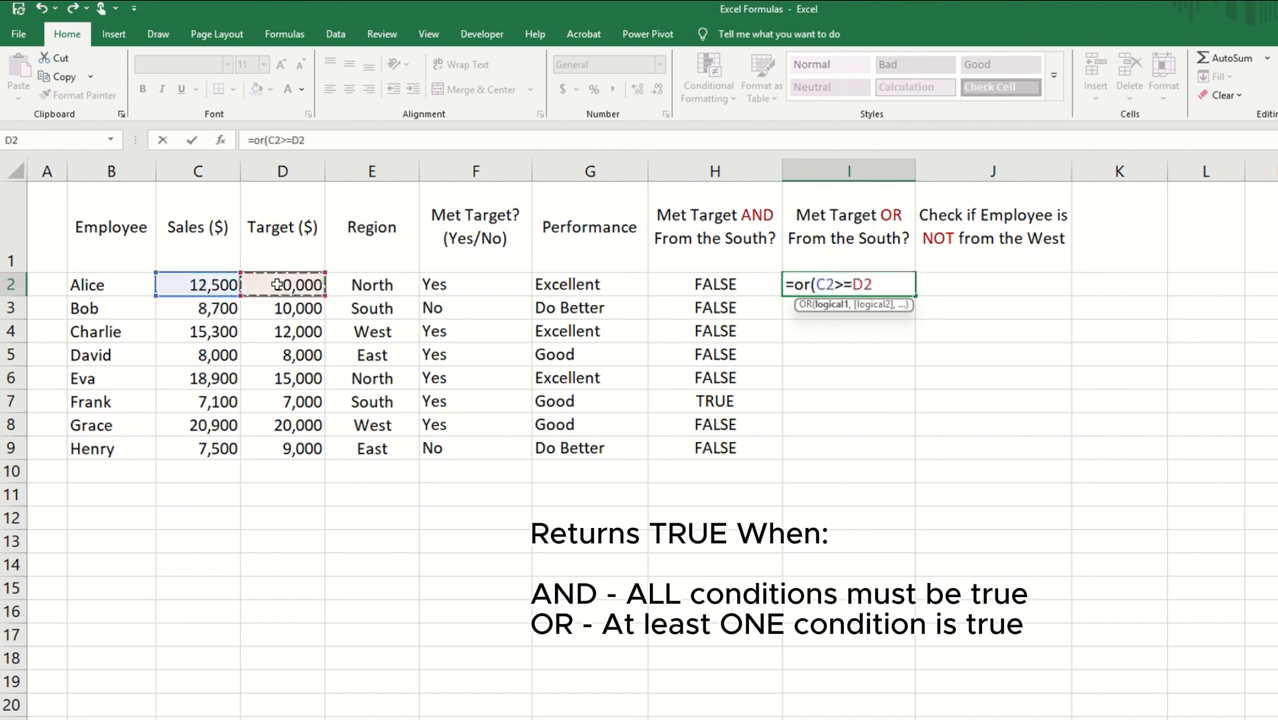
{"action": "type", "text": ","}
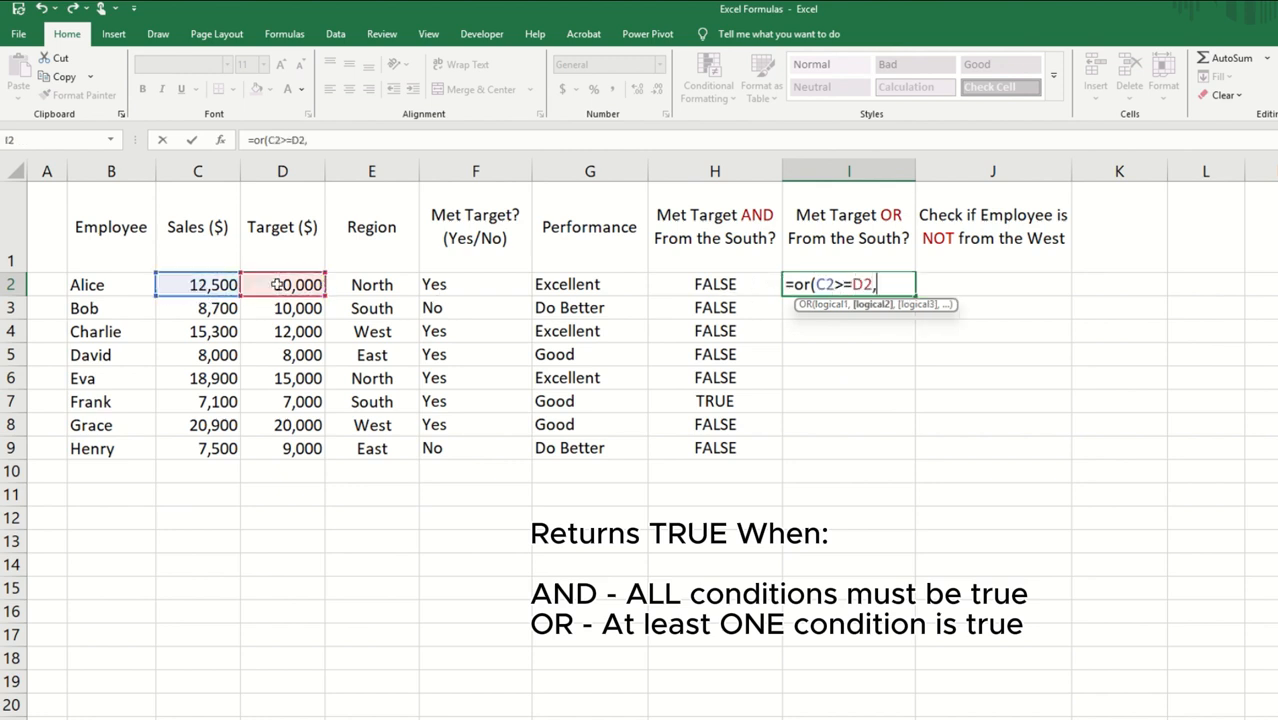
Step: Complete the I2 OR formula with the condition E2="South" and fill it down to I9
{"action": "left_click", "coordinate": [386, 285]}
{"action": "type", "text": "=\"South"}
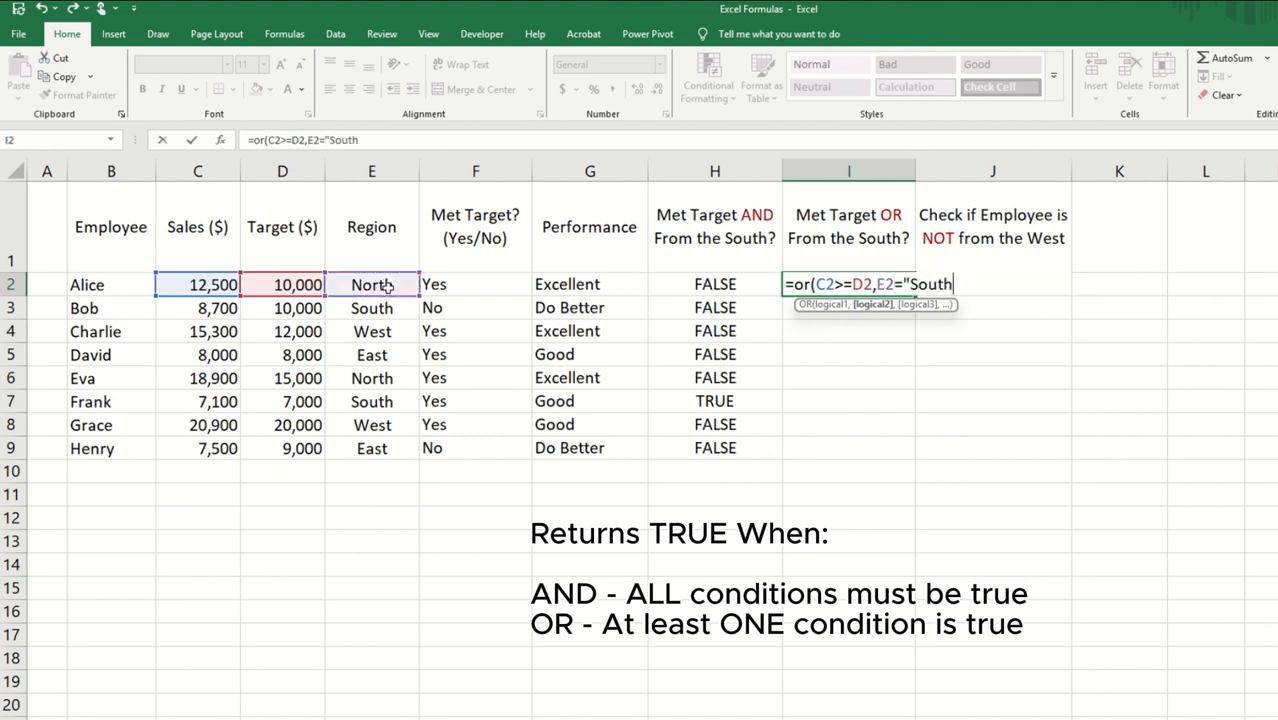
{"action": "type", "text": "\")"}
{"action": "key", "text": "Return"}
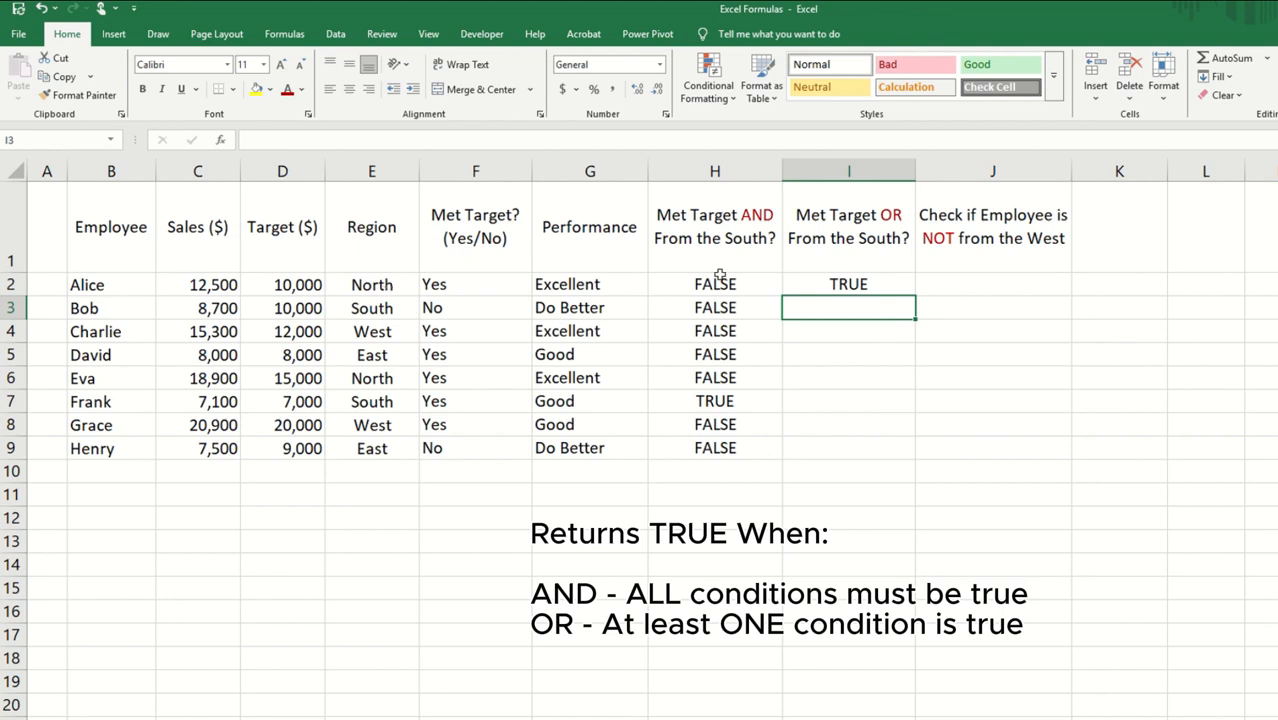
{"action": "left_click", "coordinate": [873, 283]}
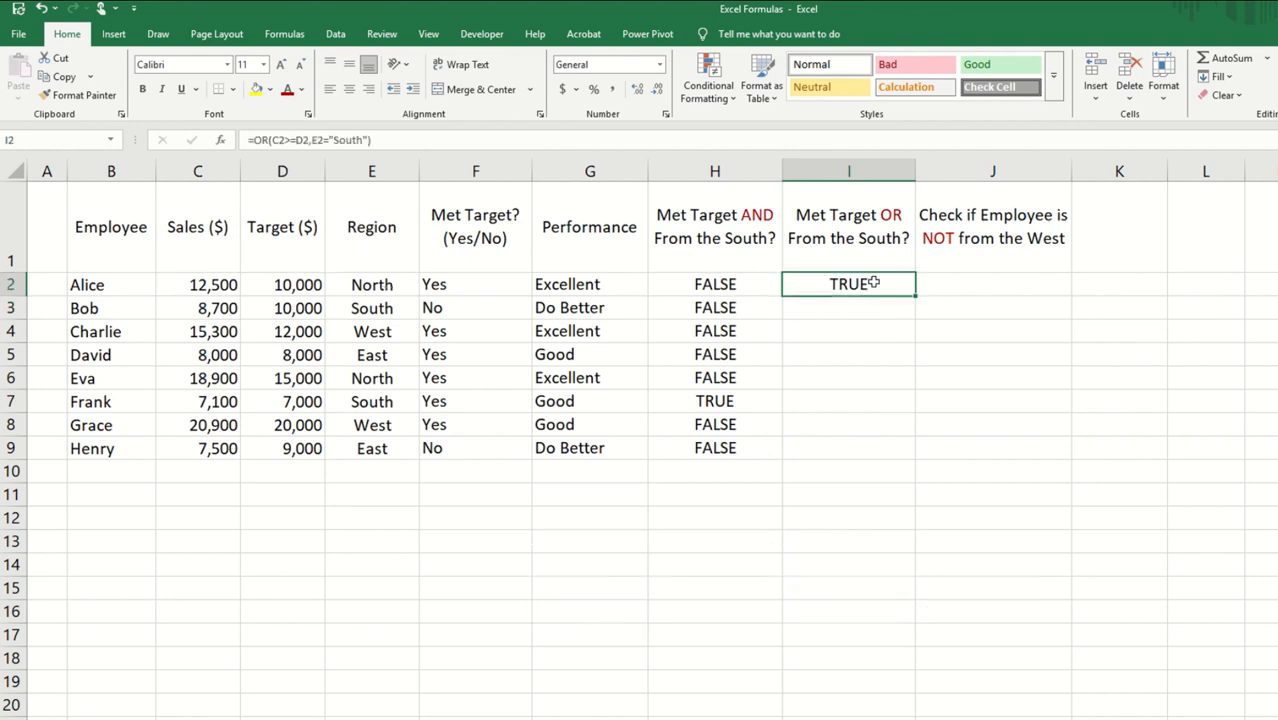
{"action": "double_click", "coordinate": [916, 296]}
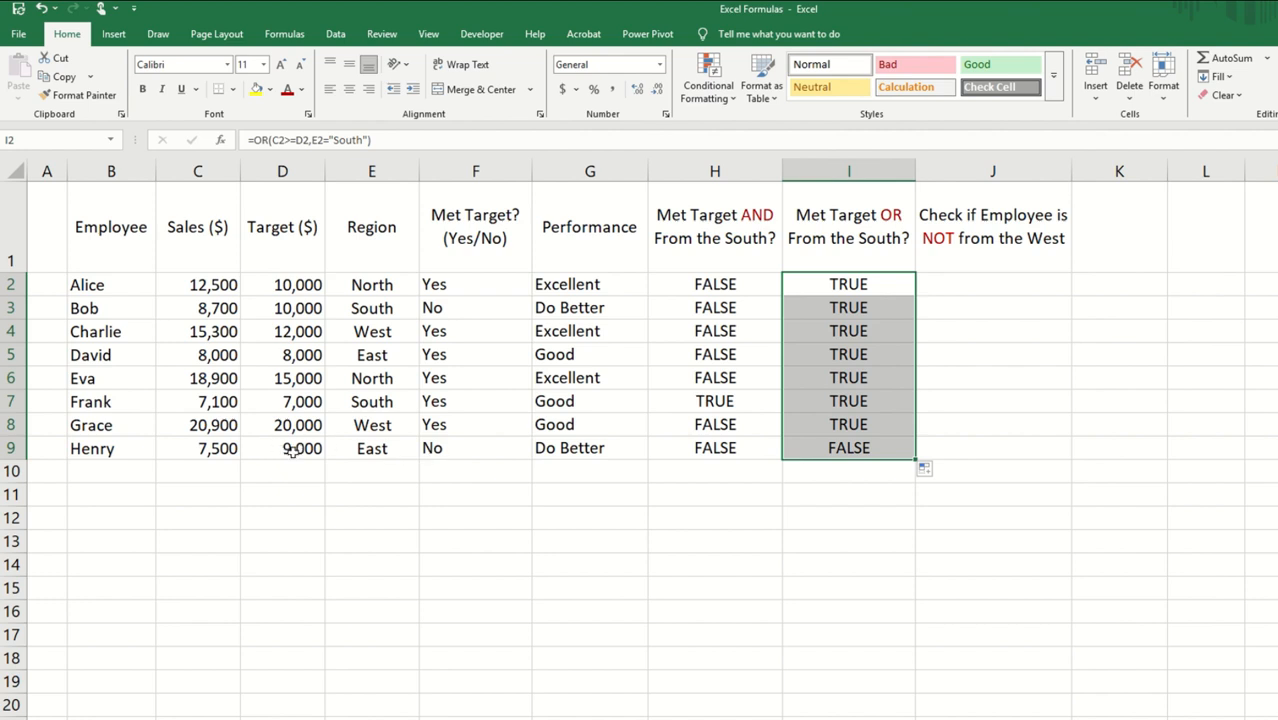
Step: Enter the formula =NOT(E2="West") in J2 and fill it down to J9
{"action": "left_click", "coordinate": [987, 281]}
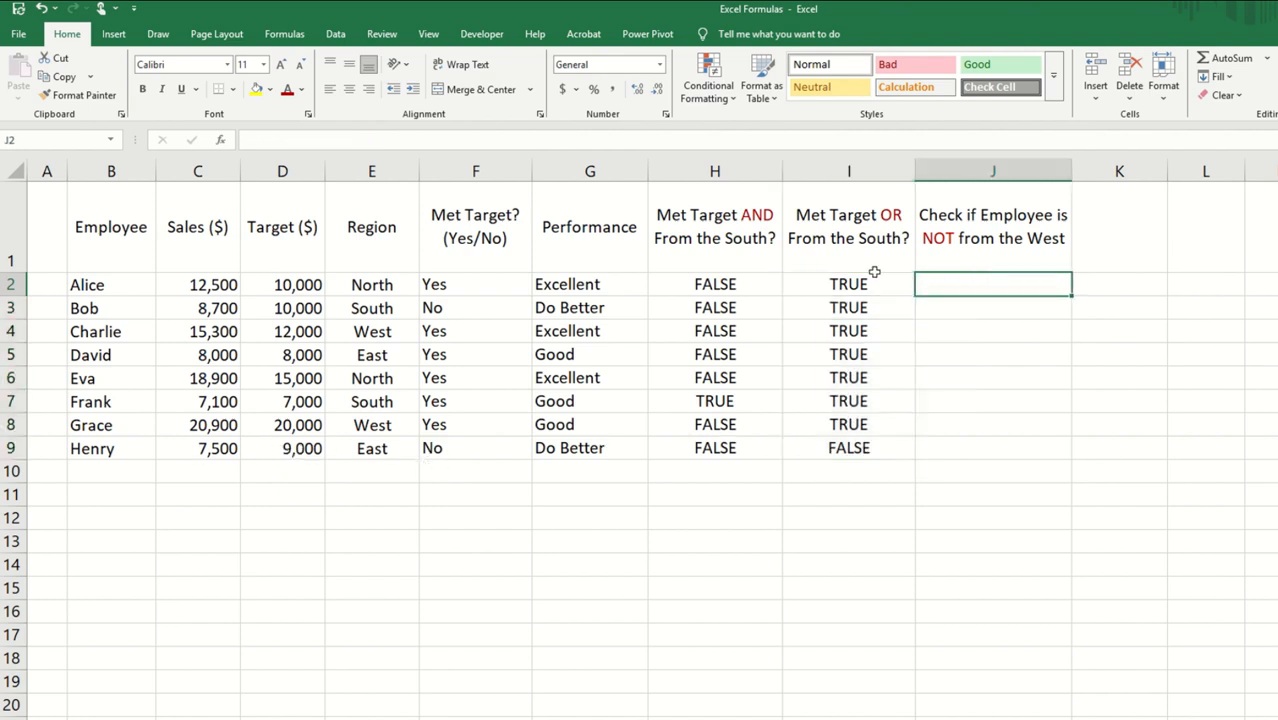
{"action": "type", "text": "=not("}
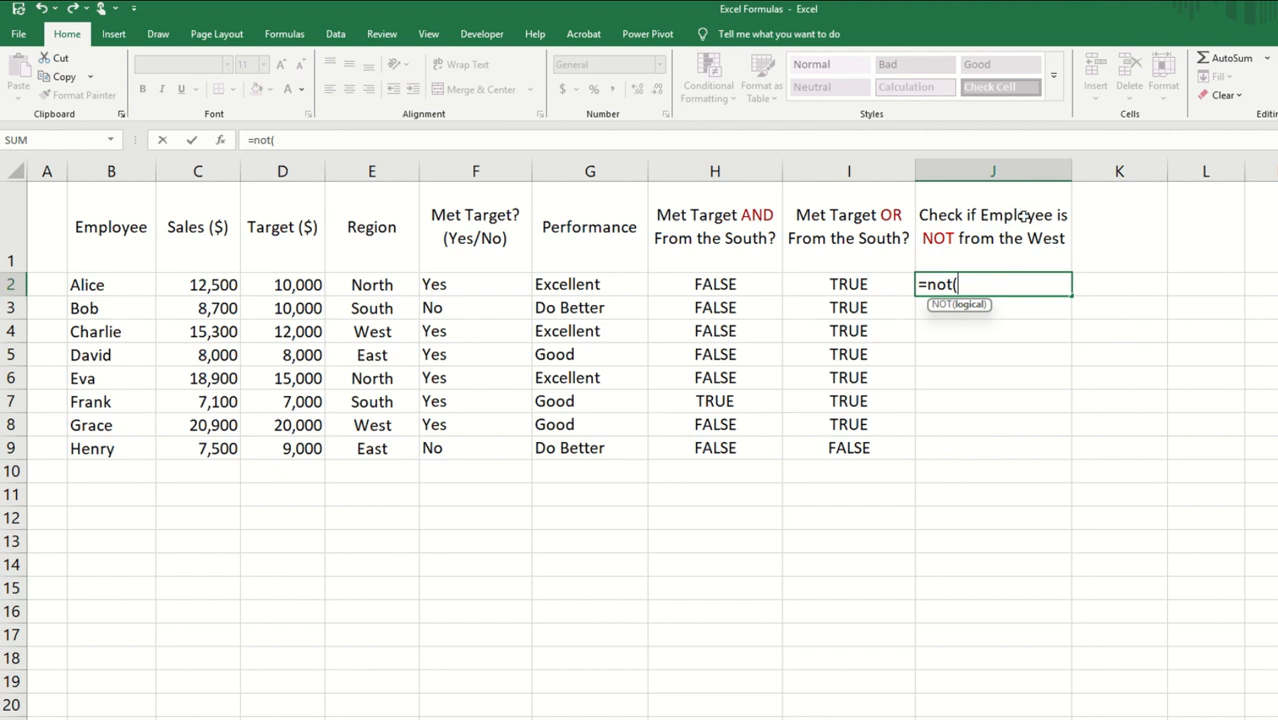
{"action": "left_click", "coordinate": [370, 284]}
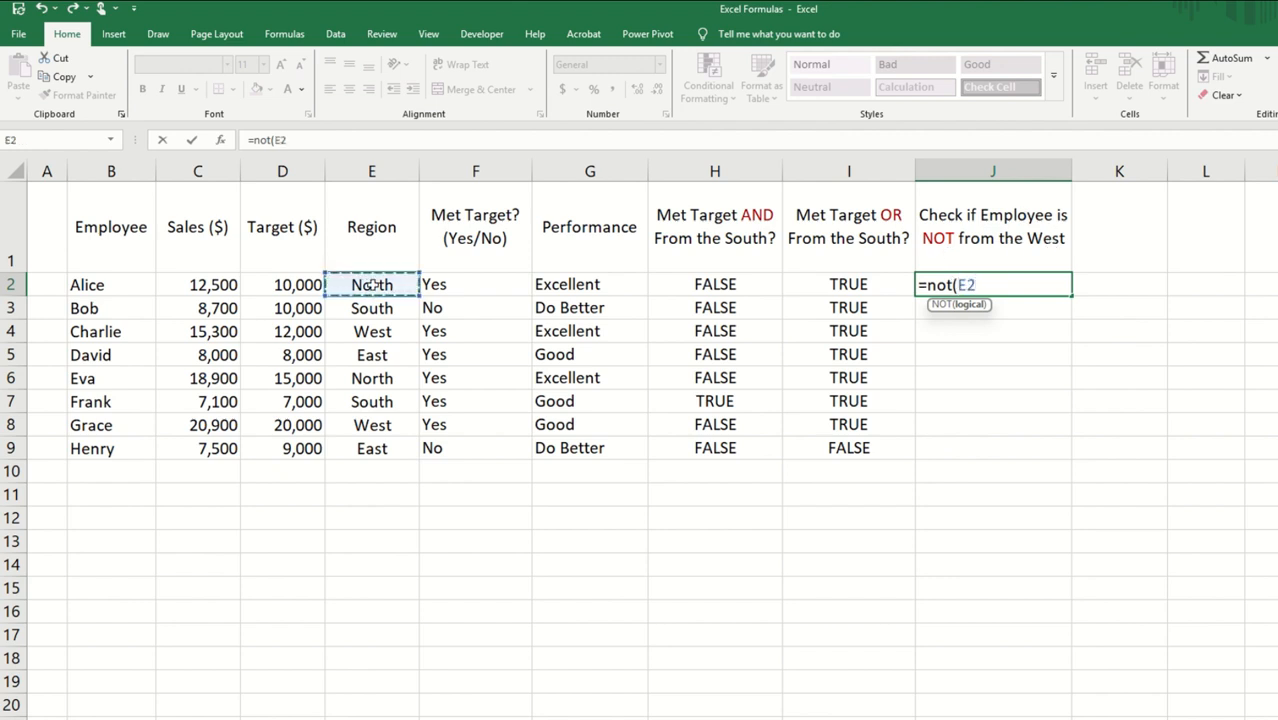
{"action": "type", "text": "="}
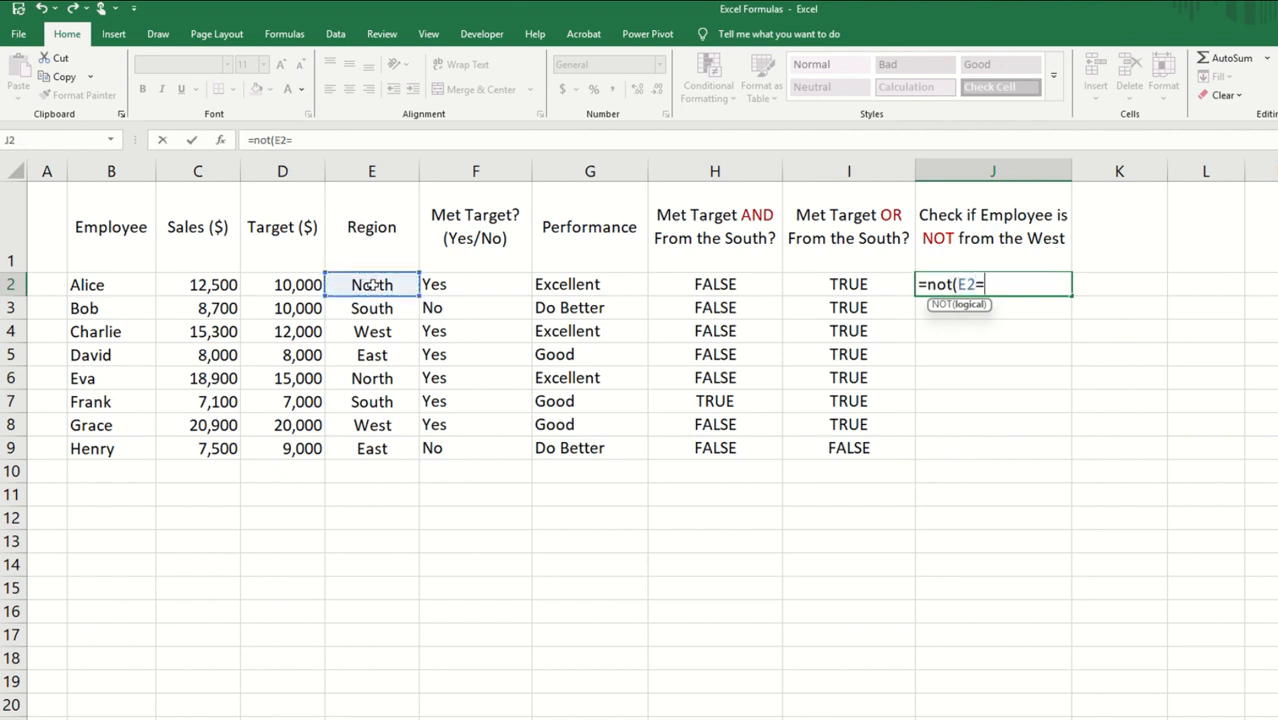
{"action": "type", "text": "\"West\""}
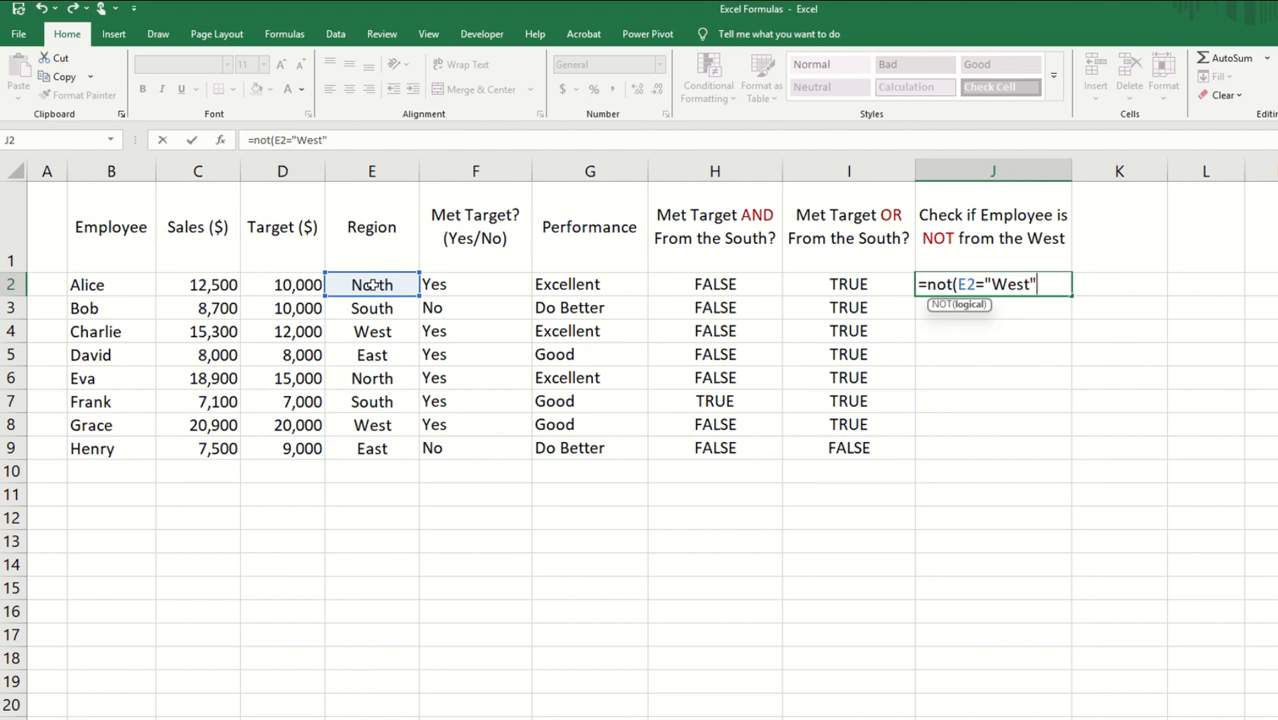
{"action": "type", "text": ")"}
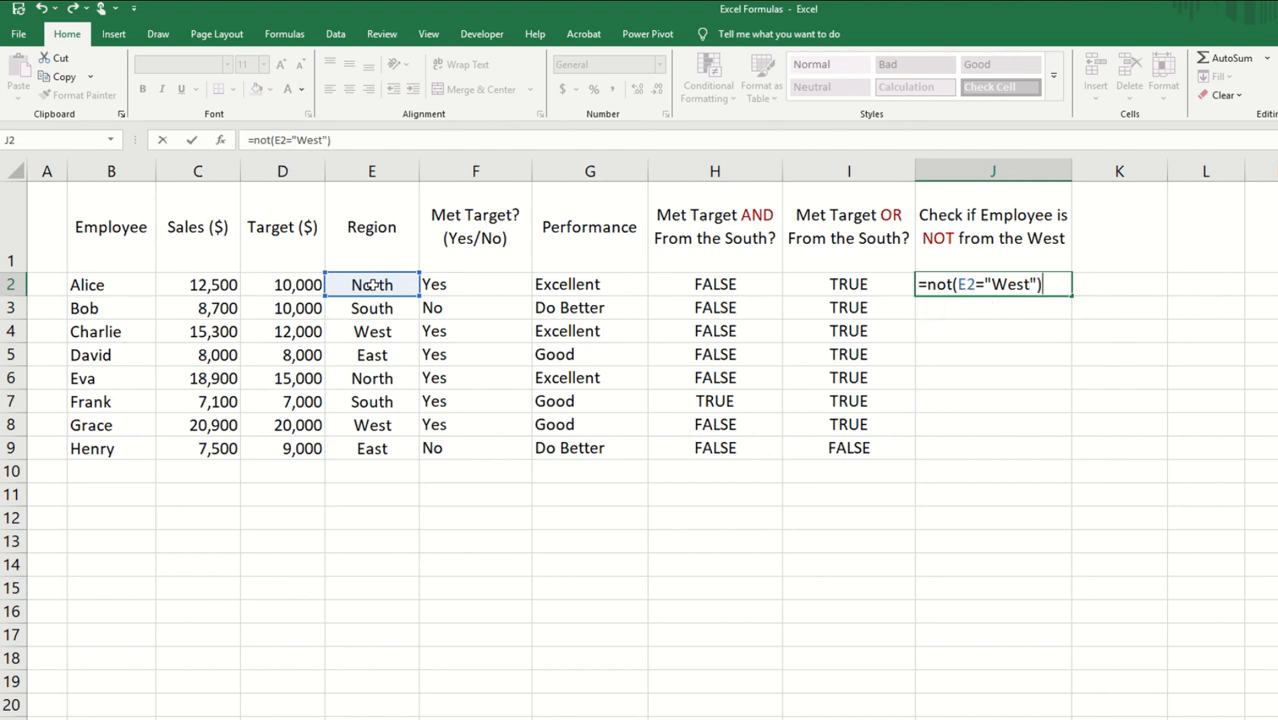
{"action": "key", "text": "Return"}
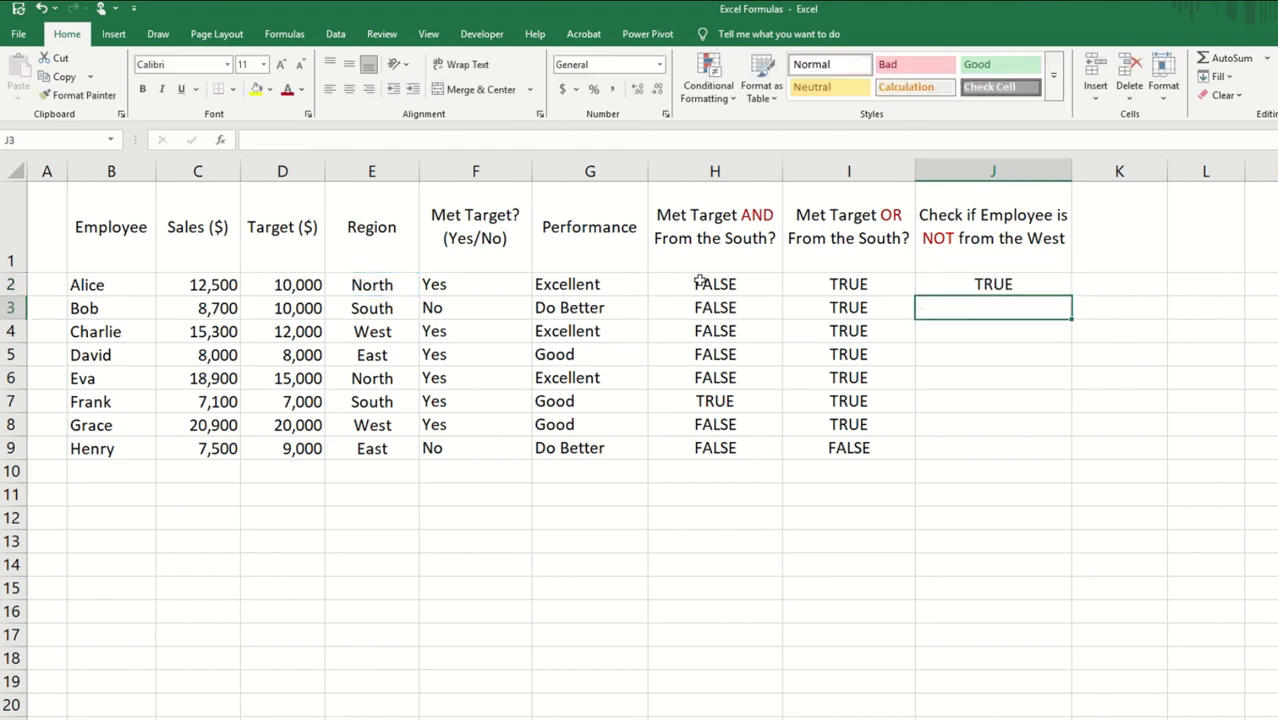
{"action": "left_click", "coordinate": [1000, 285]}
{"action": "double_click", "coordinate": [1070, 296]}
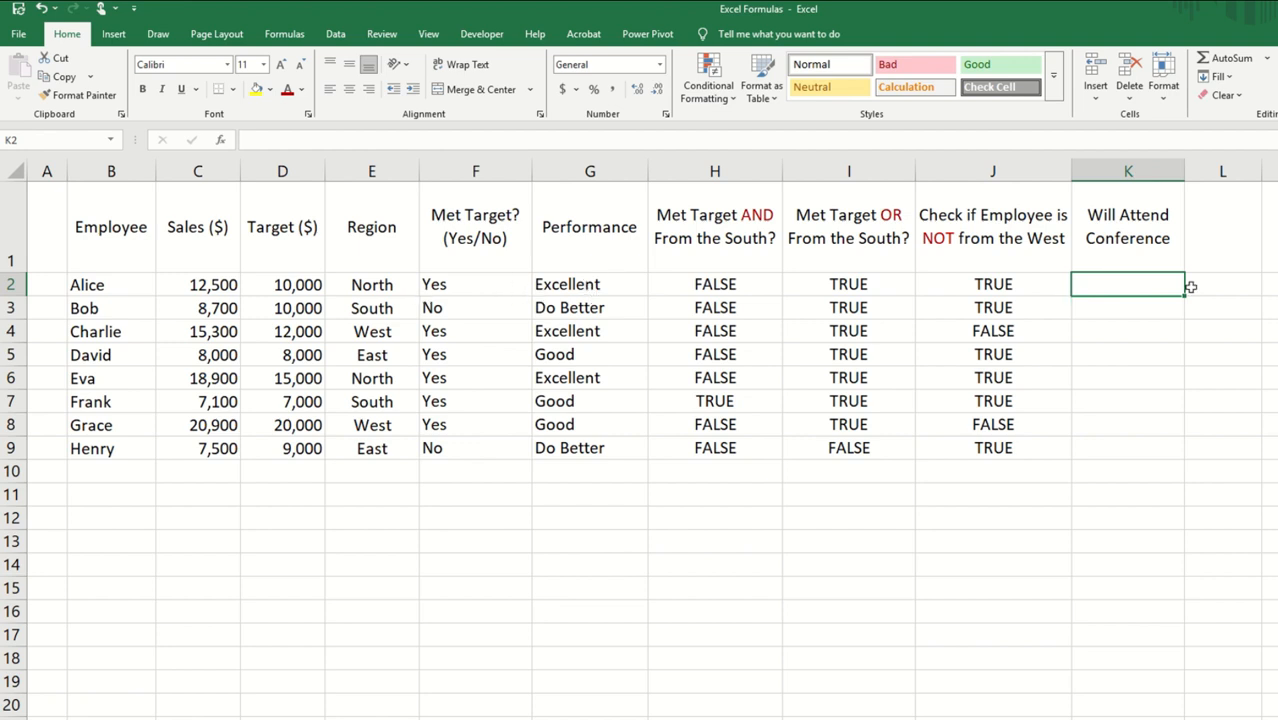
Step: Start an IF formula in K2 whose logical test is a nested OR with G2="Excellent" as its first condition
{"action": "type", "text": "=if"}
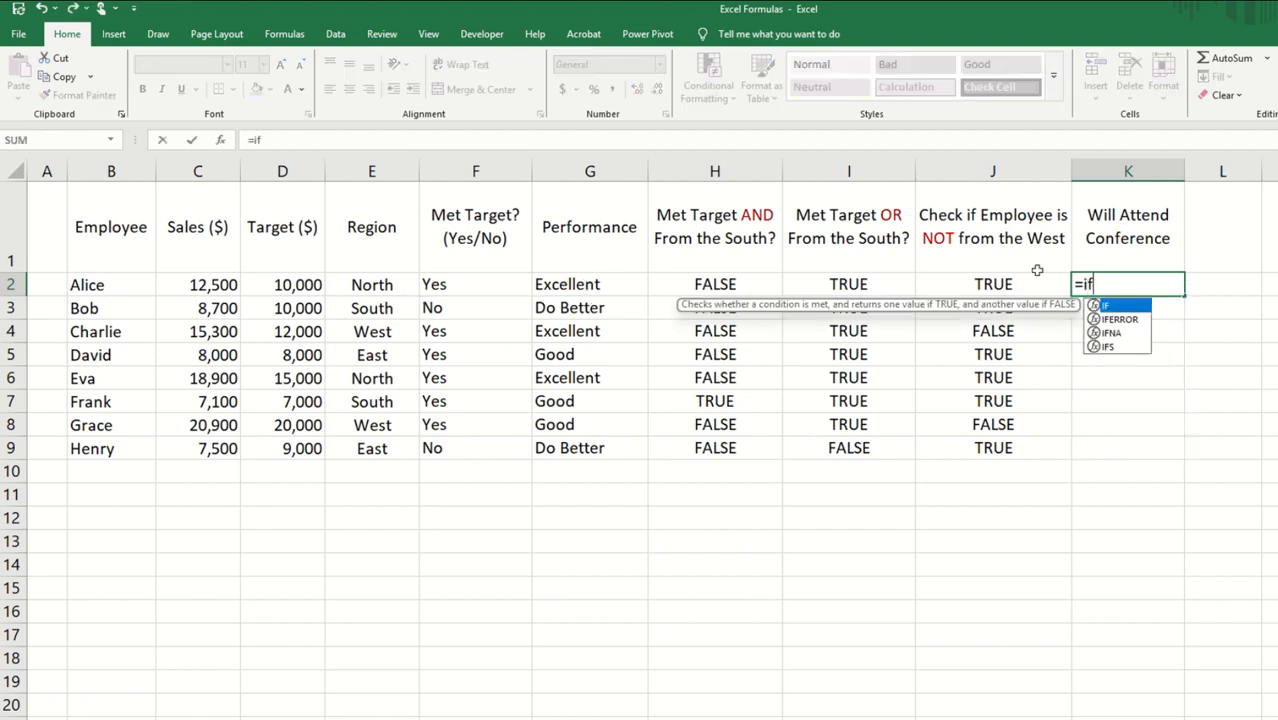
{"action": "type", "text": "("}
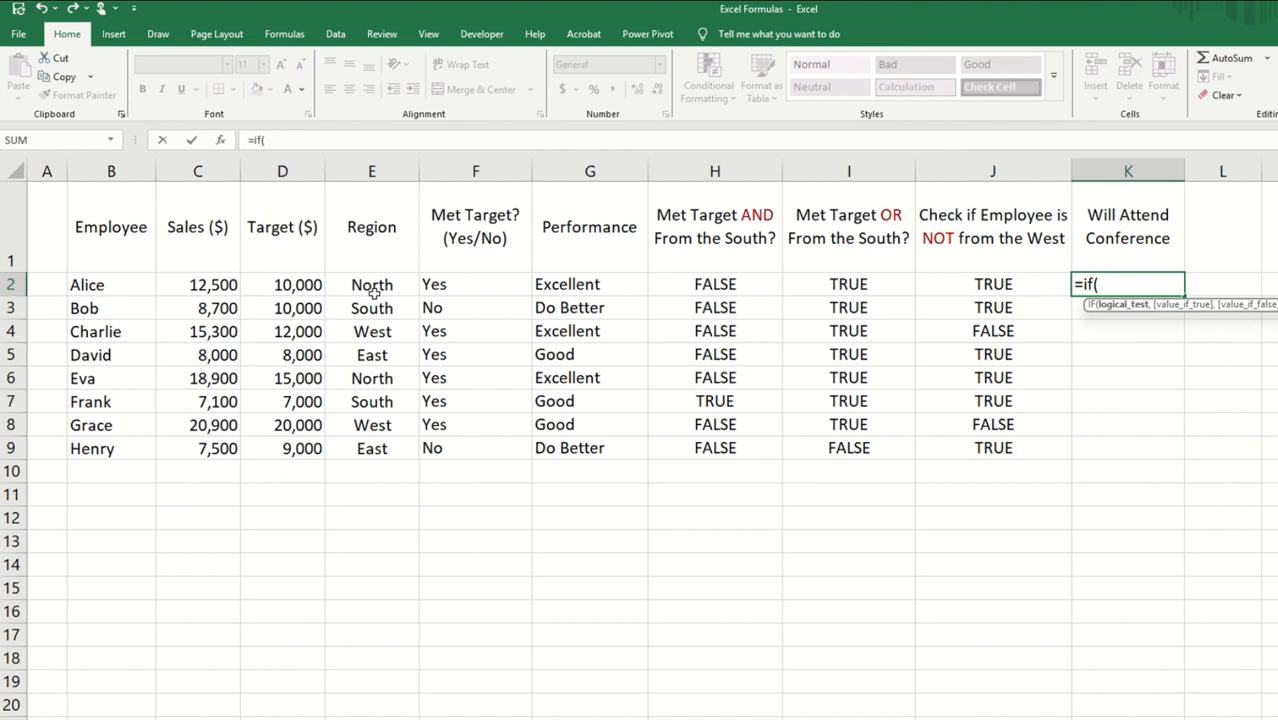
{"action": "type", "text": "or"}
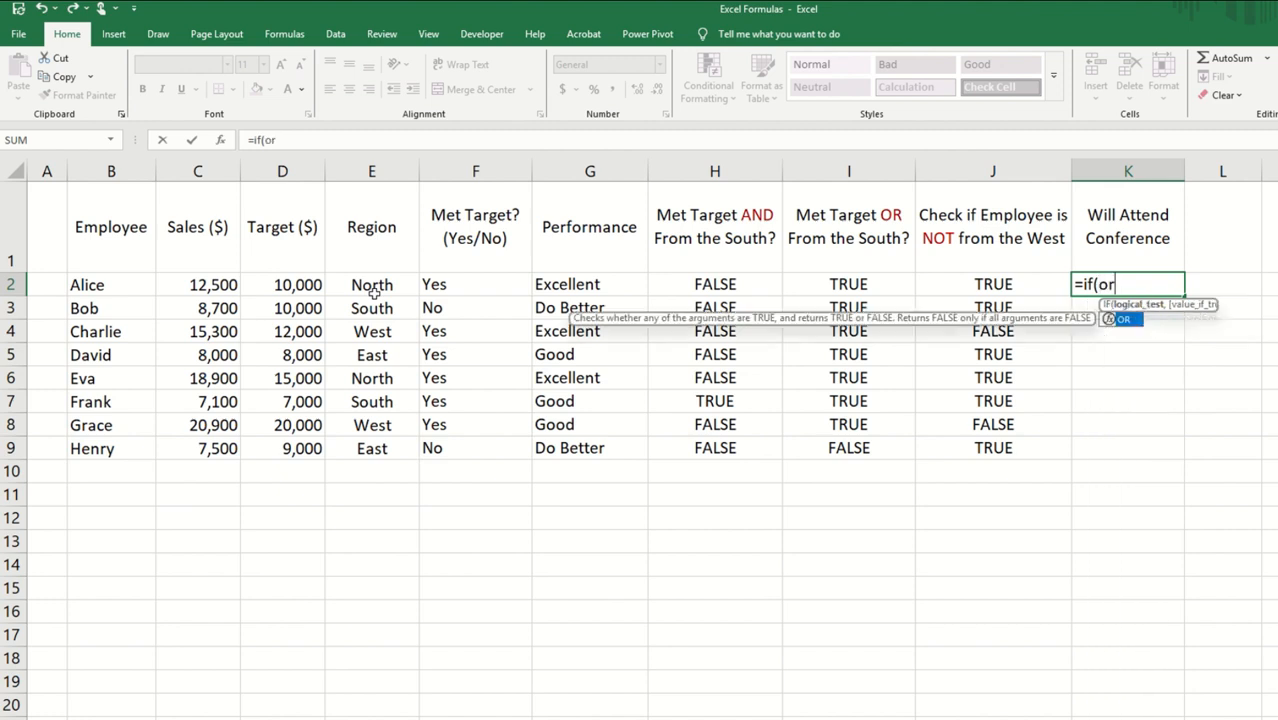
{"action": "type", "text": "("}
{"action": "left_click", "coordinate": [568, 283]}
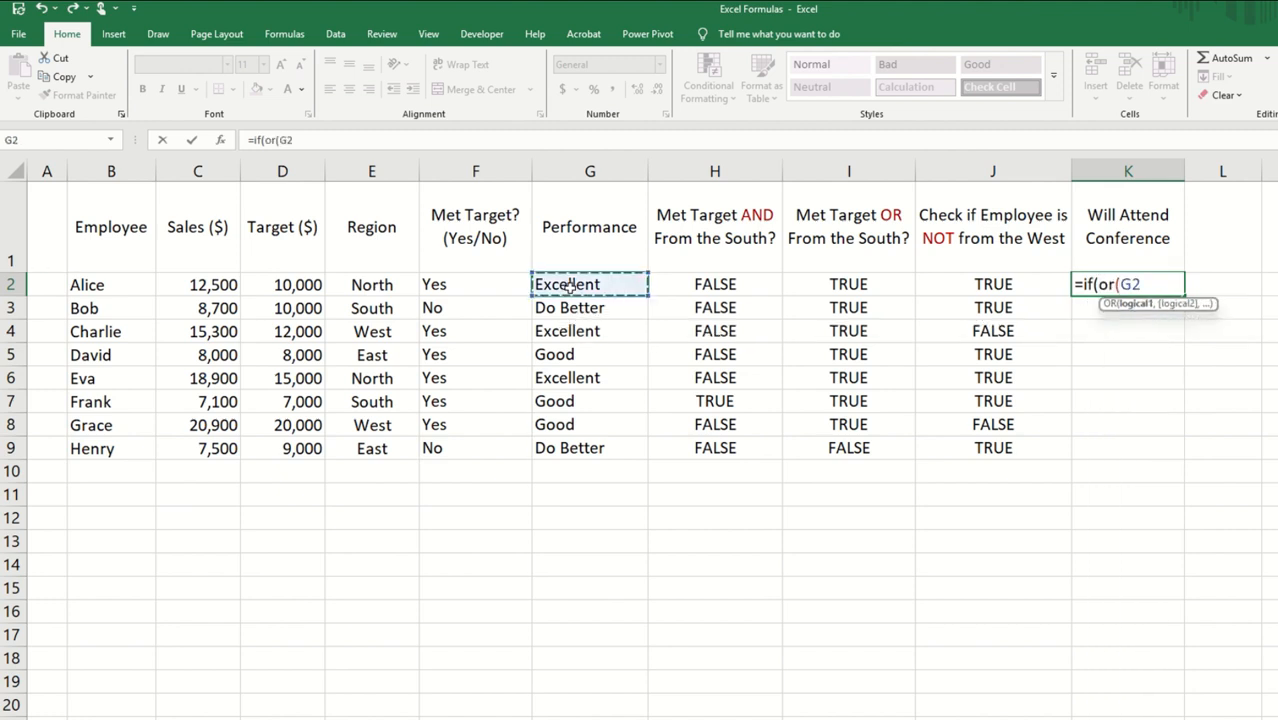
{"action": "type", "text": "=\"Excell"}
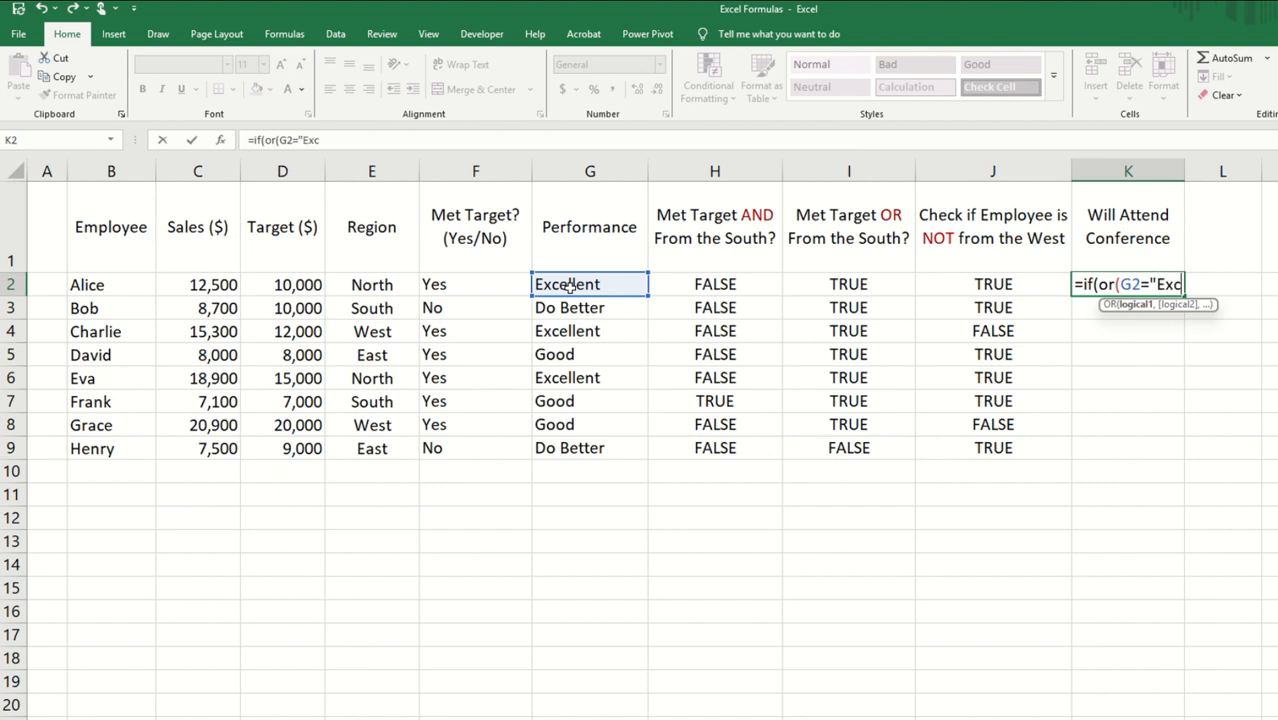
{"action": "type", "text": "ent\","}
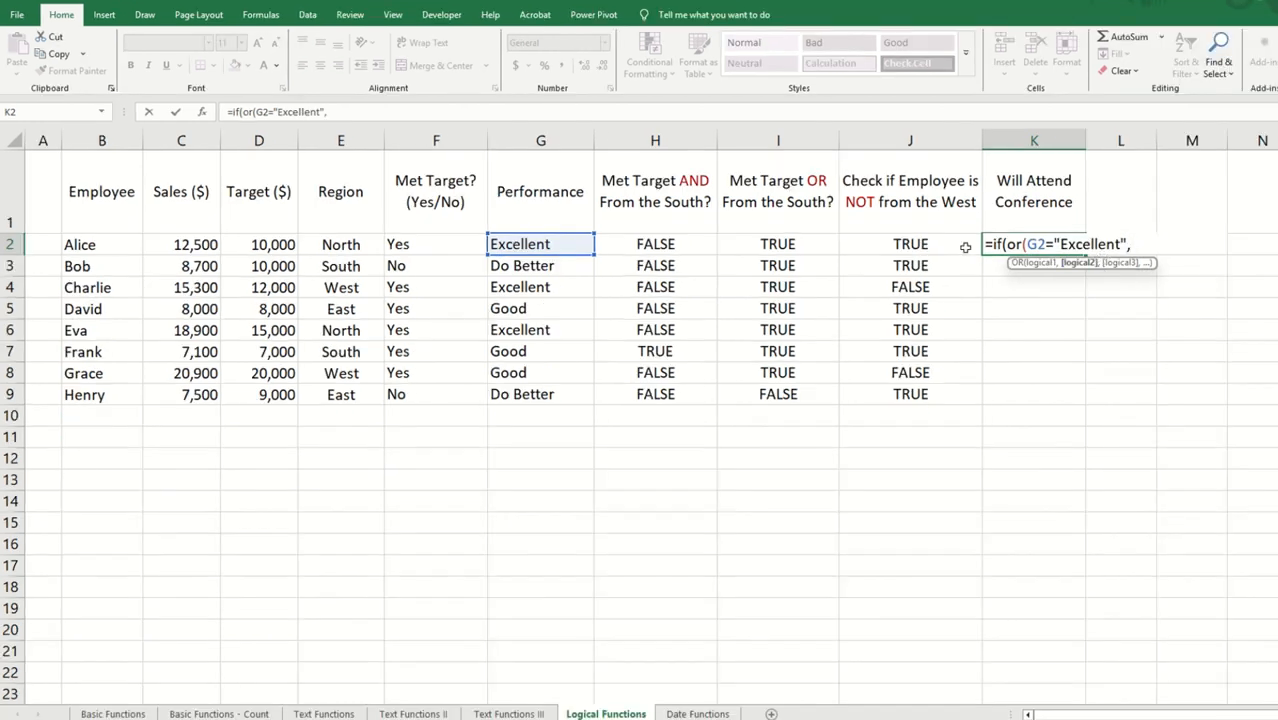
Step: Add E2="West" as the second condition of the nested OR in K2 and close the OR
{"action": "left_click", "coordinate": [354, 244]}
{"action": "type", "text": "=\""}
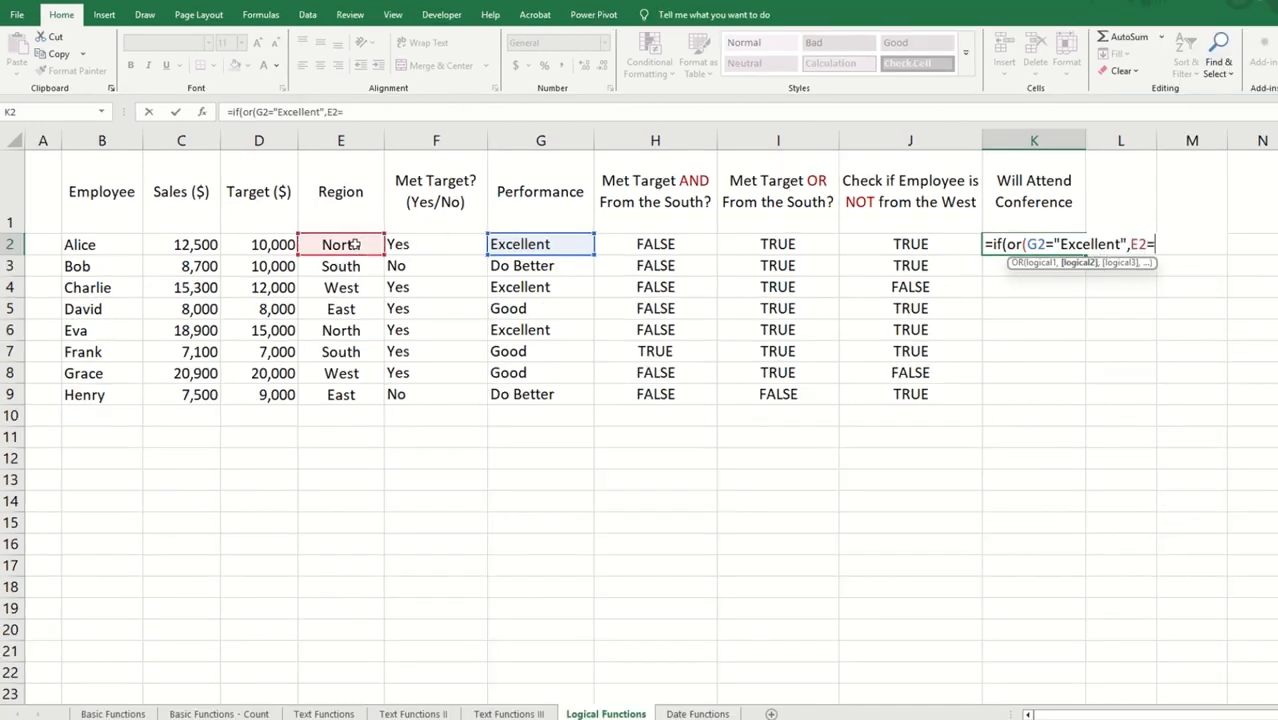
{"action": "type", "text": "West"}
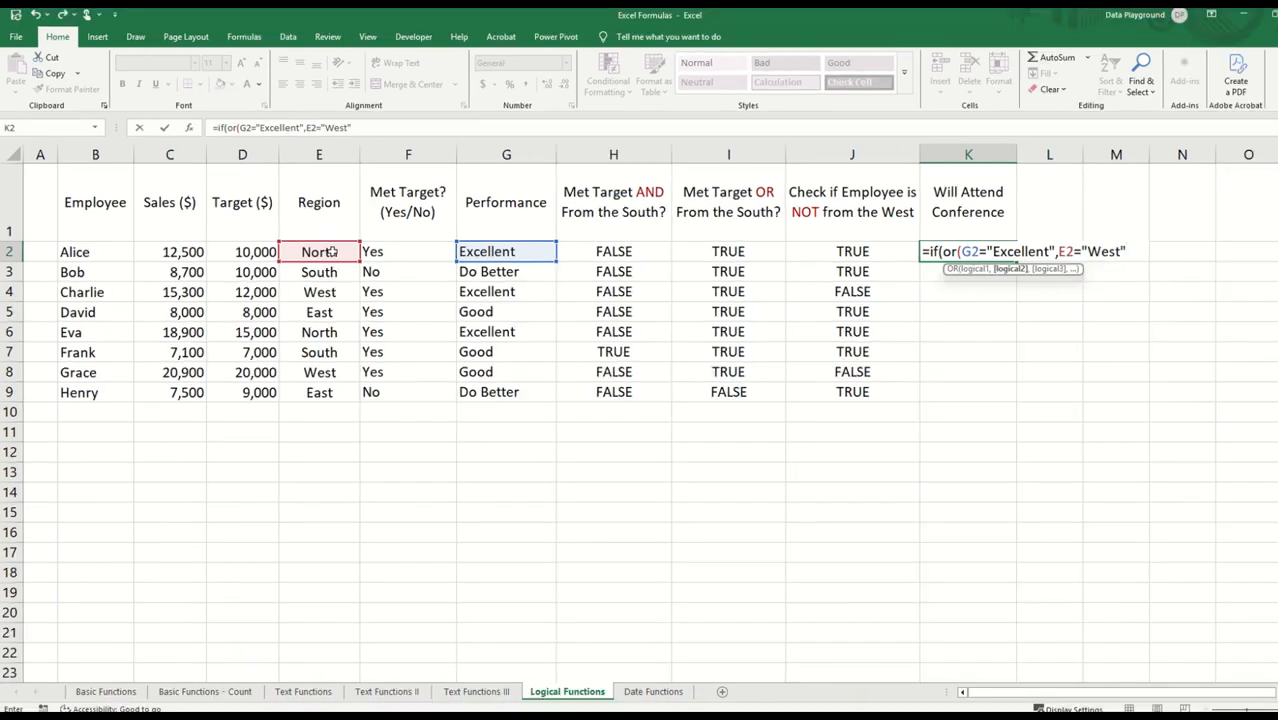
{"action": "type", "text": "\")"}
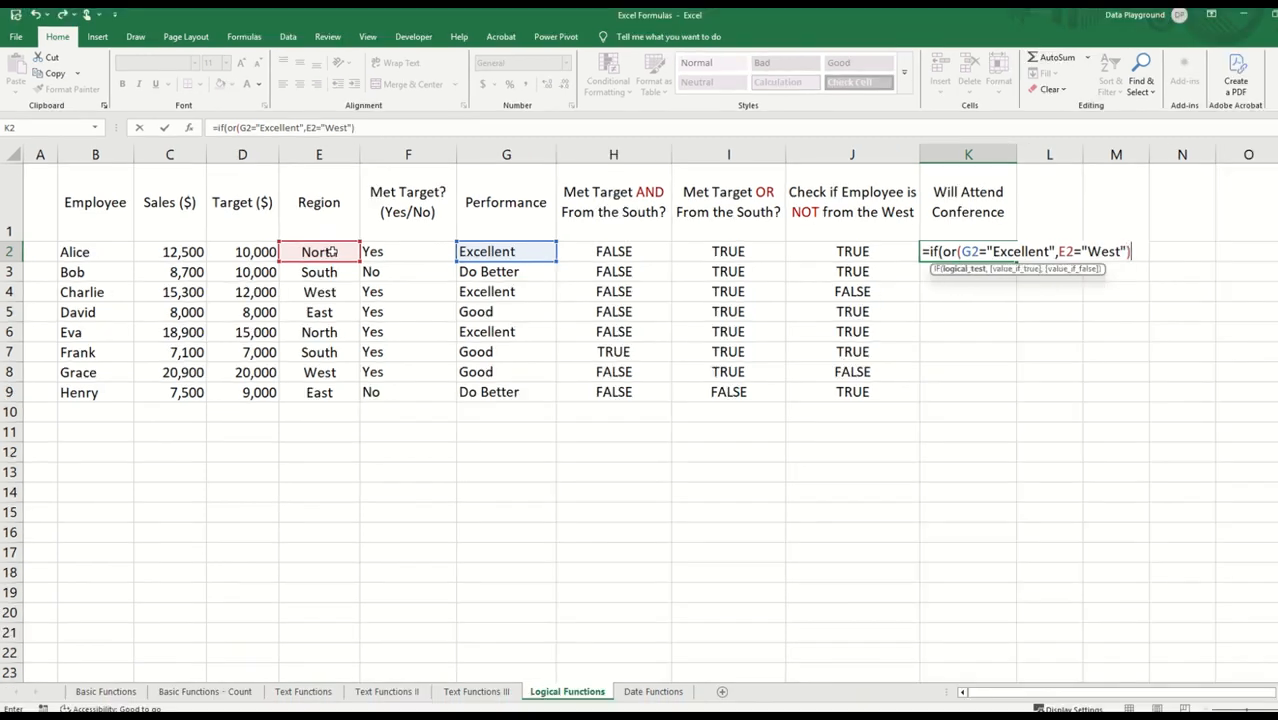
{"action": "type", "text": ",\"Y"}
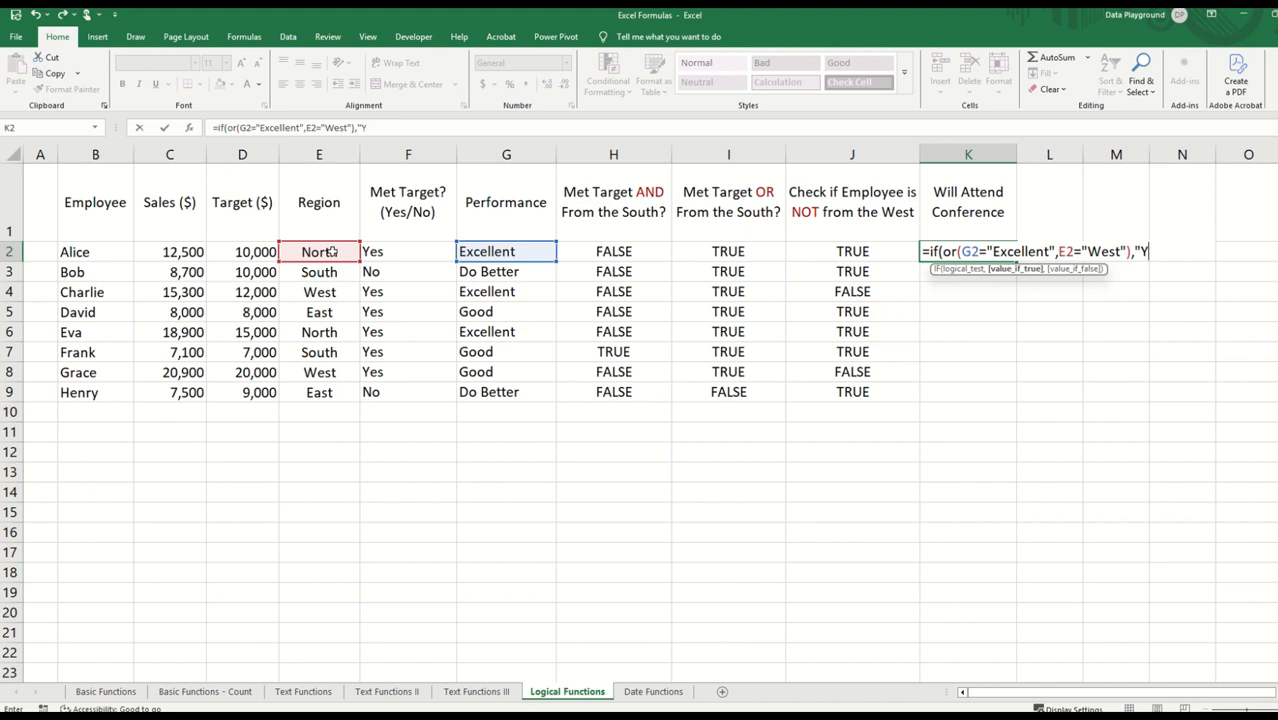
{"action": "type", "text": "es\",\"N"}
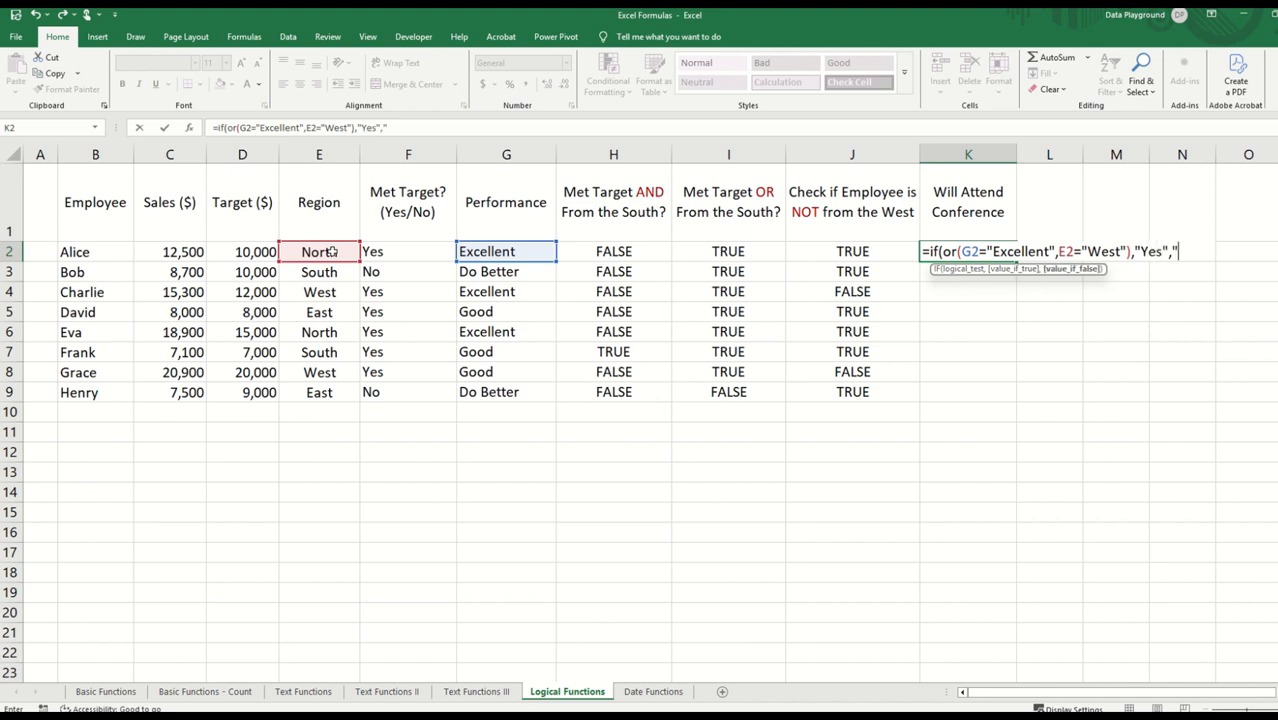
{"action": "type", "text": "o\")"}
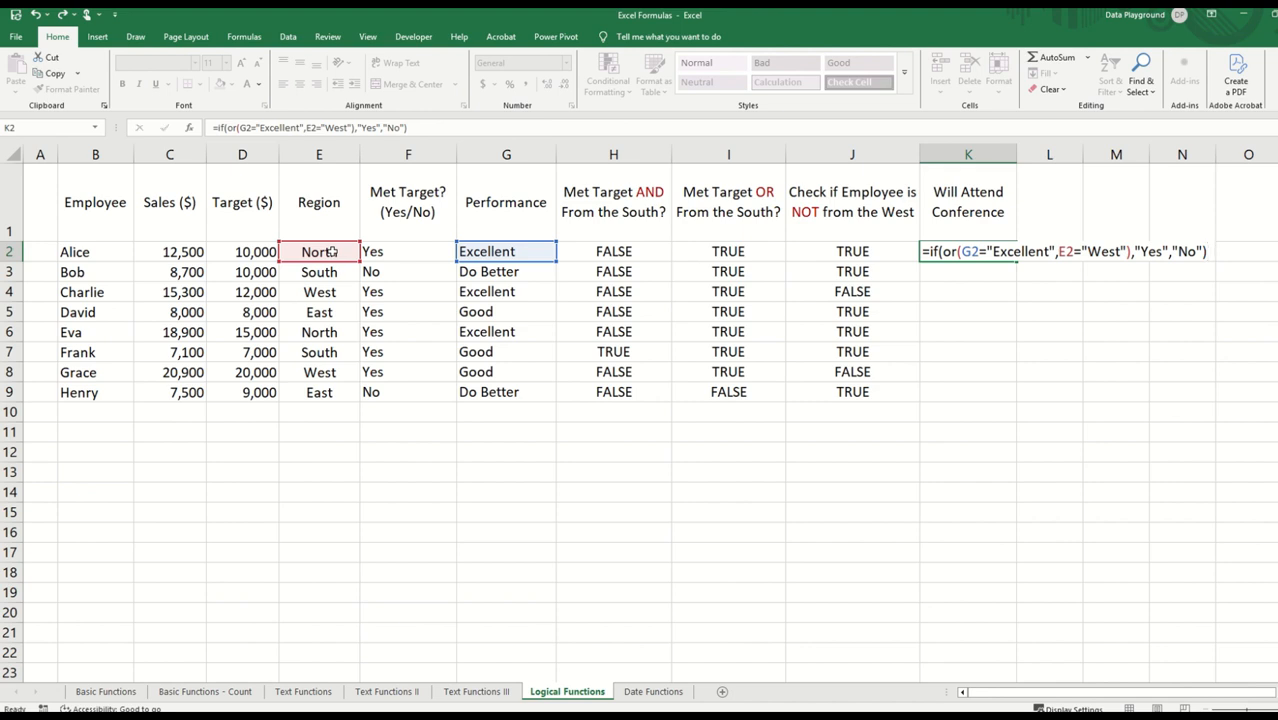
Step: Complete the K2 IF formula to return "Yes" if true and "No" if false, and fill it down to K9
{"action": "key", "text": "Return"}
{"action": "left_click", "coordinate": [964, 249]}
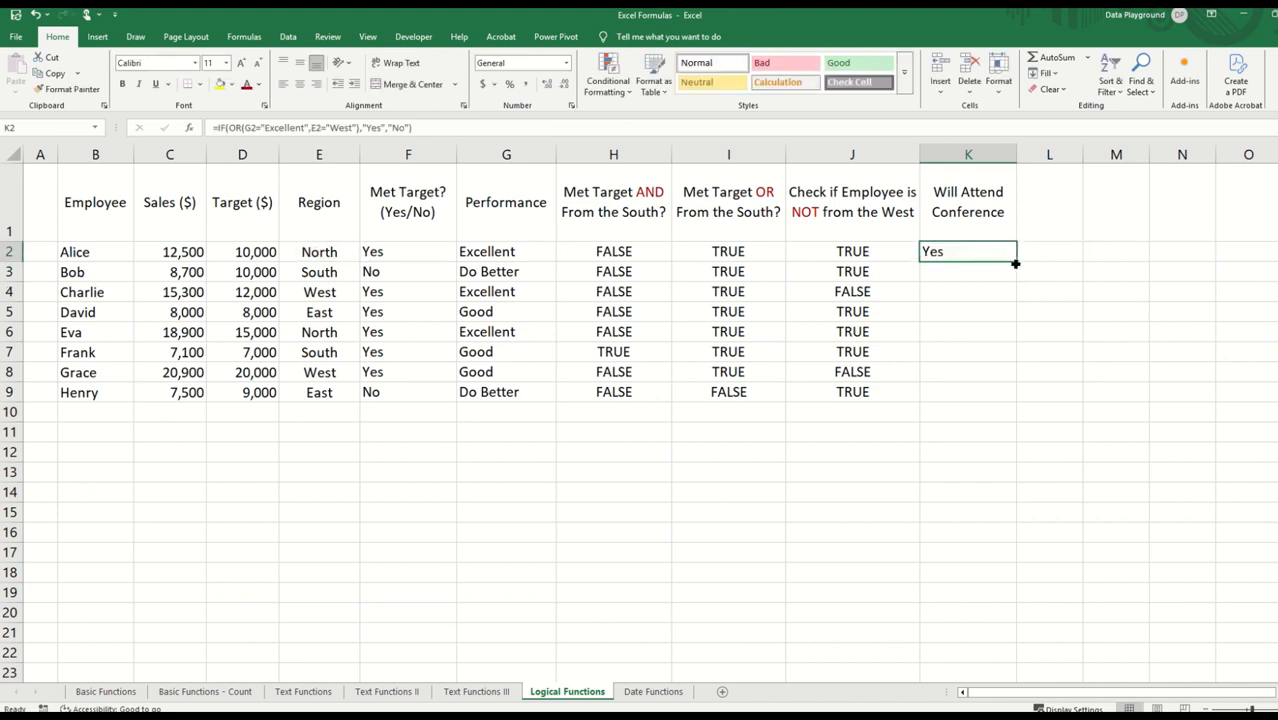
{"action": "double_click", "coordinate": [1017, 263]}
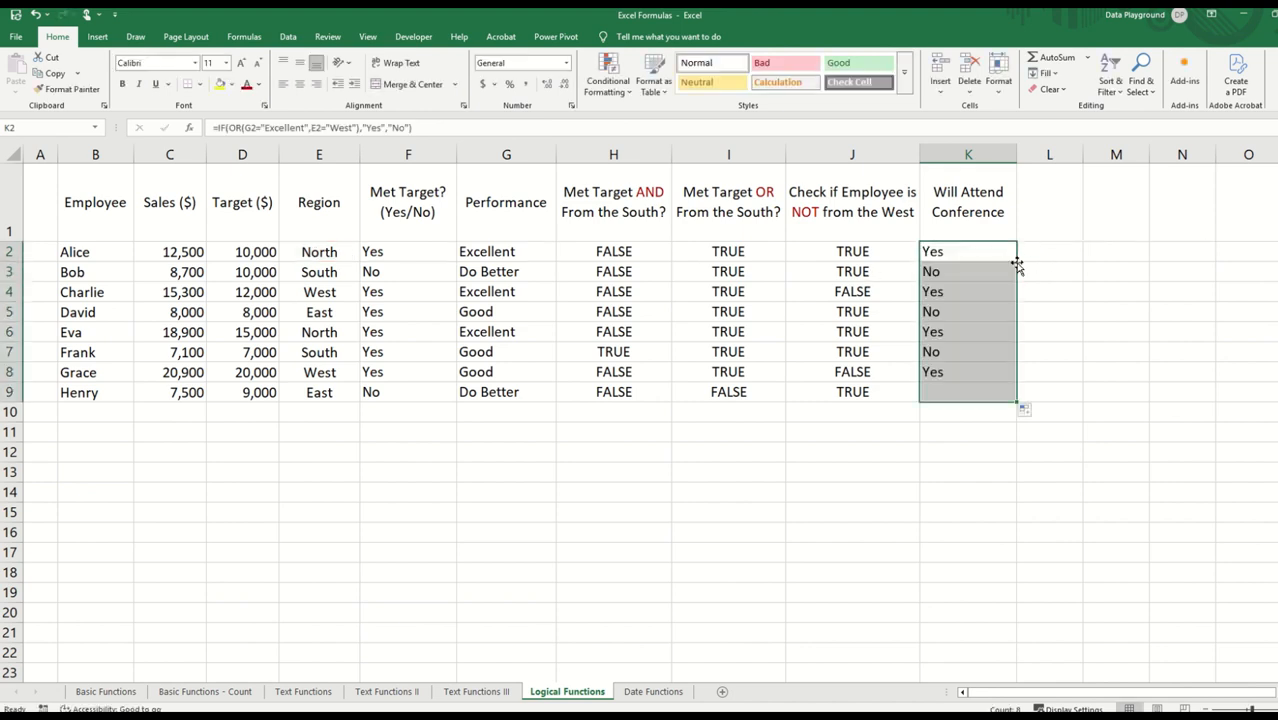
{"action": "left_click", "coordinate": [993, 371]}
Step: Enter the formula =TODAY() in C2 of the Date Functions sheet, beside the Today's Date label
{"action": "left_click", "coordinate": [651, 691]}
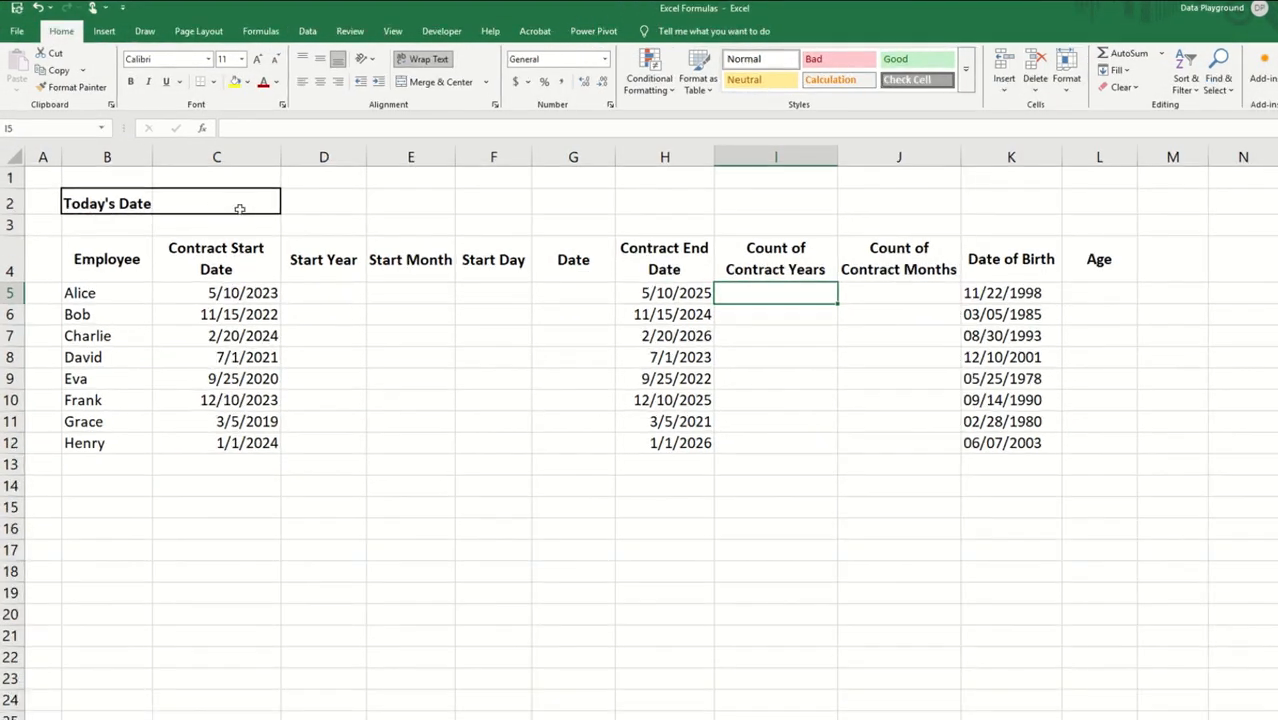
{"action": "left_click", "coordinate": [201, 198]}
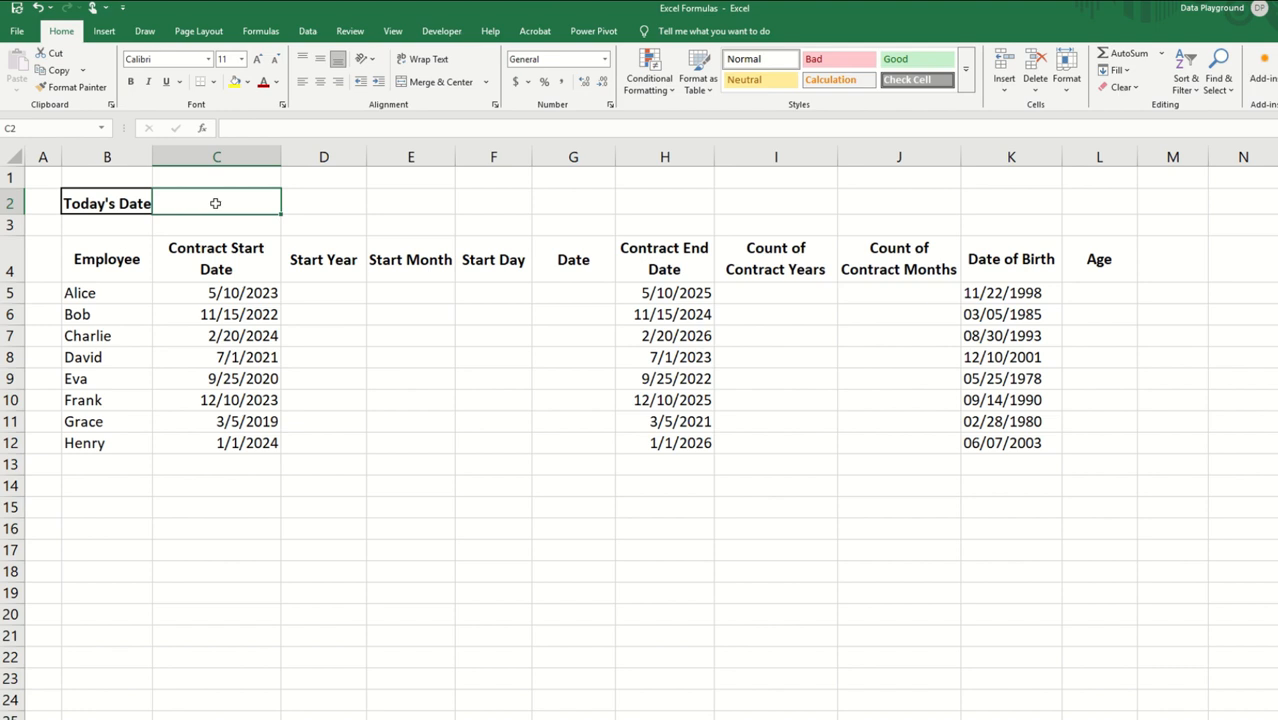
{"action": "type", "text": "="}
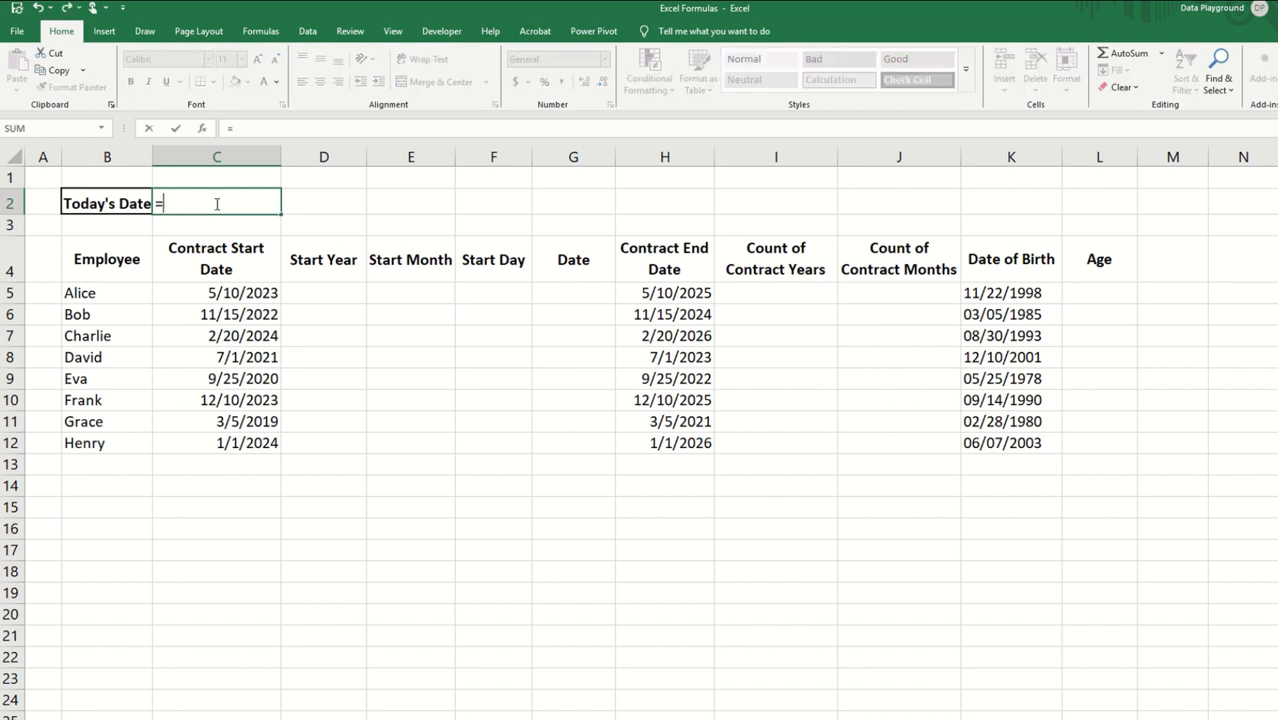
{"action": "type", "text": "toda"}
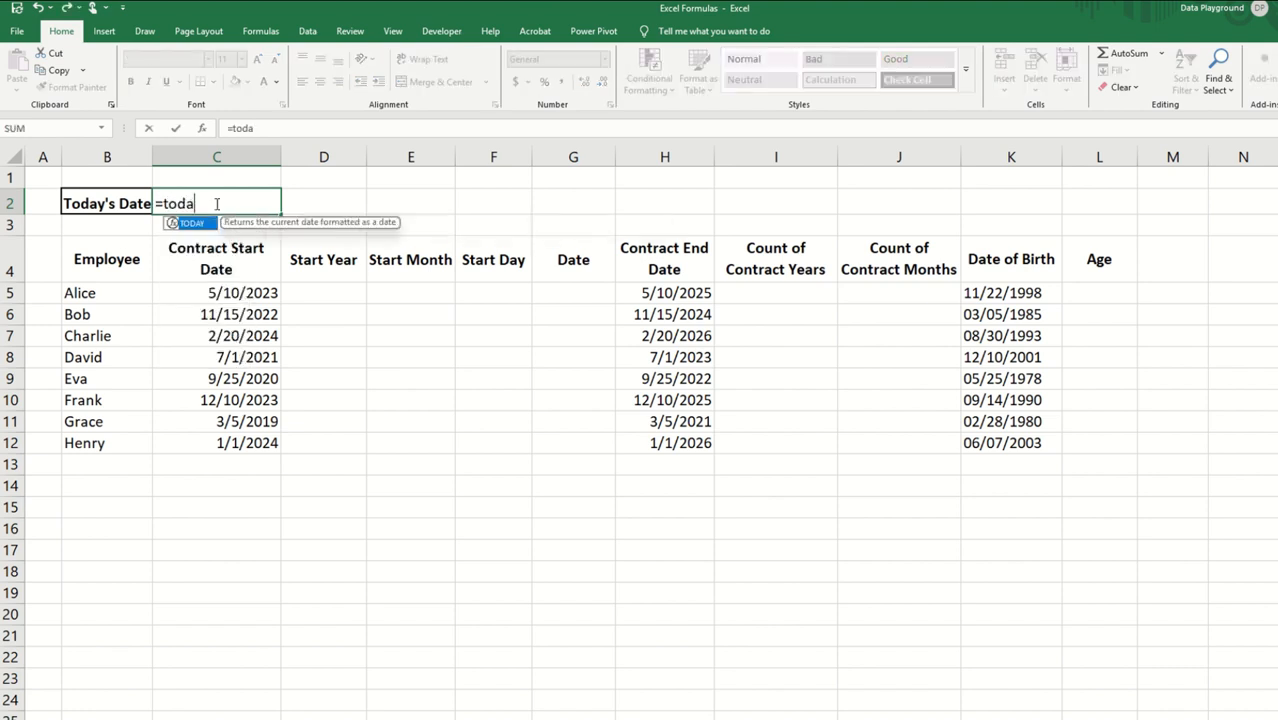
{"action": "type", "text": "y()"}
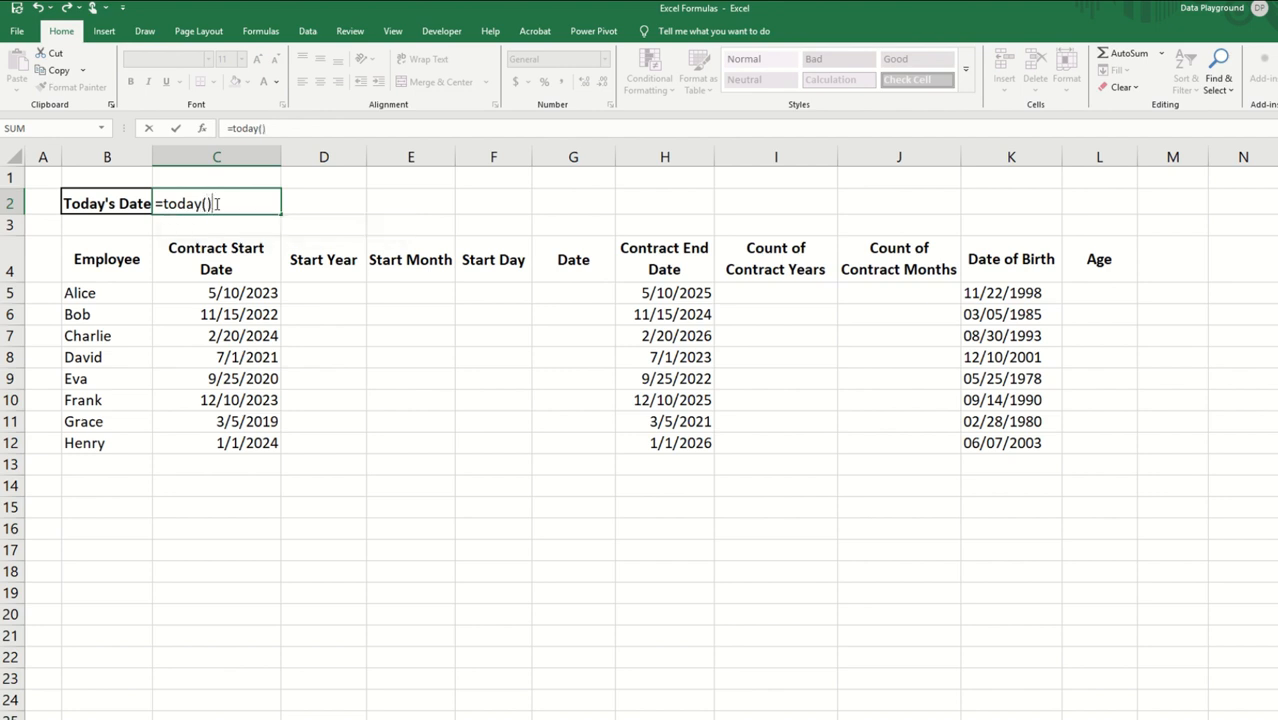
{"action": "key", "text": "Return"}
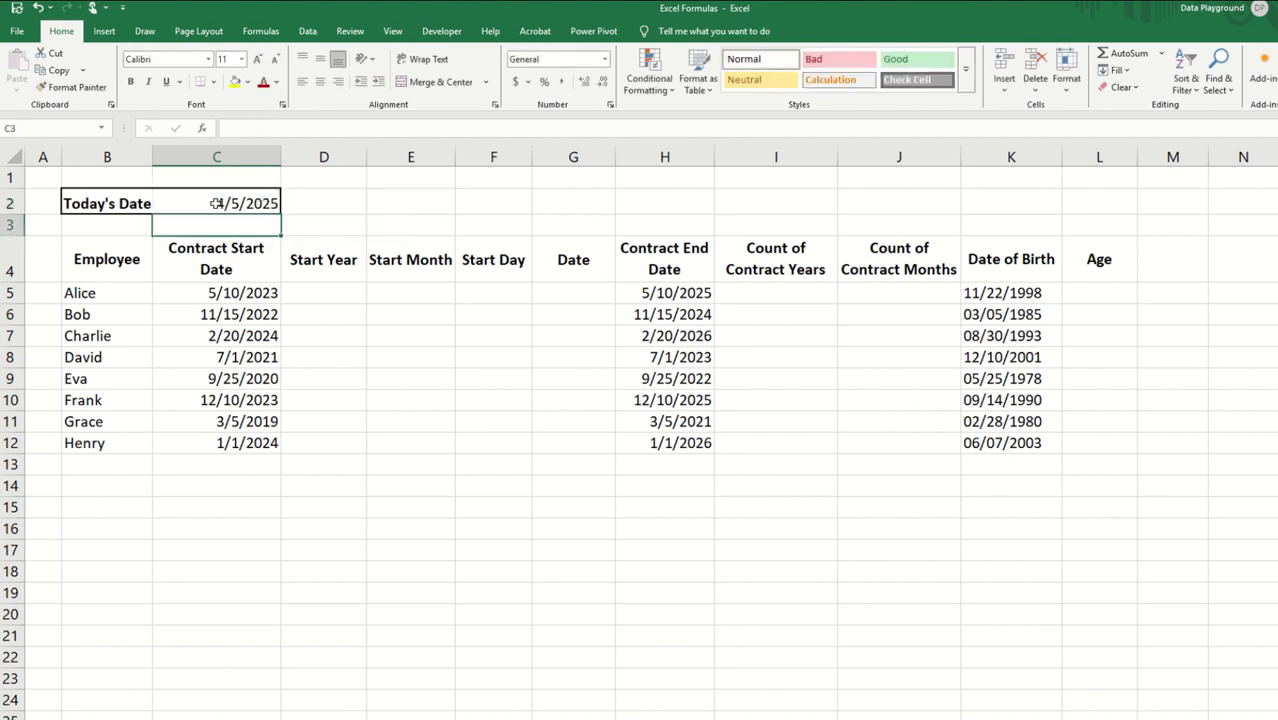
{"action": "left_click", "coordinate": [415, 233]}
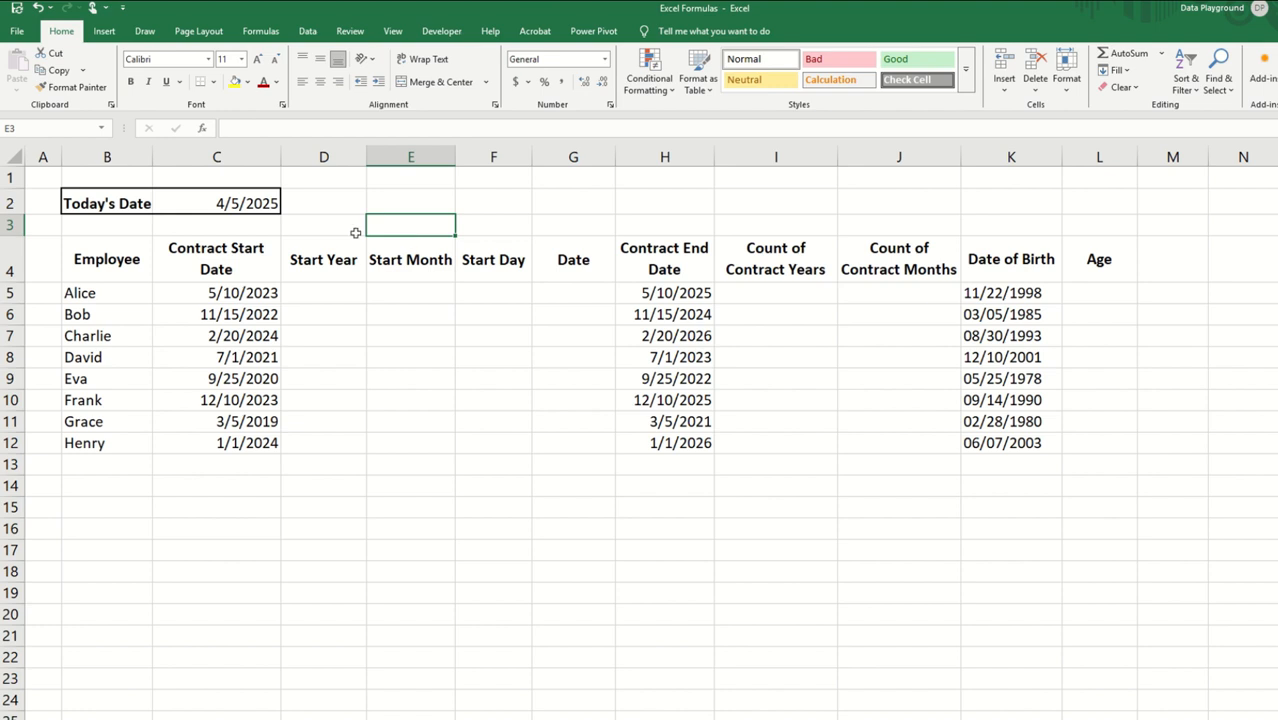
Step: Enter =YEAR(C5) in D5 for the Start Year and fill it down to D12
{"action": "left_click", "coordinate": [318, 287]}
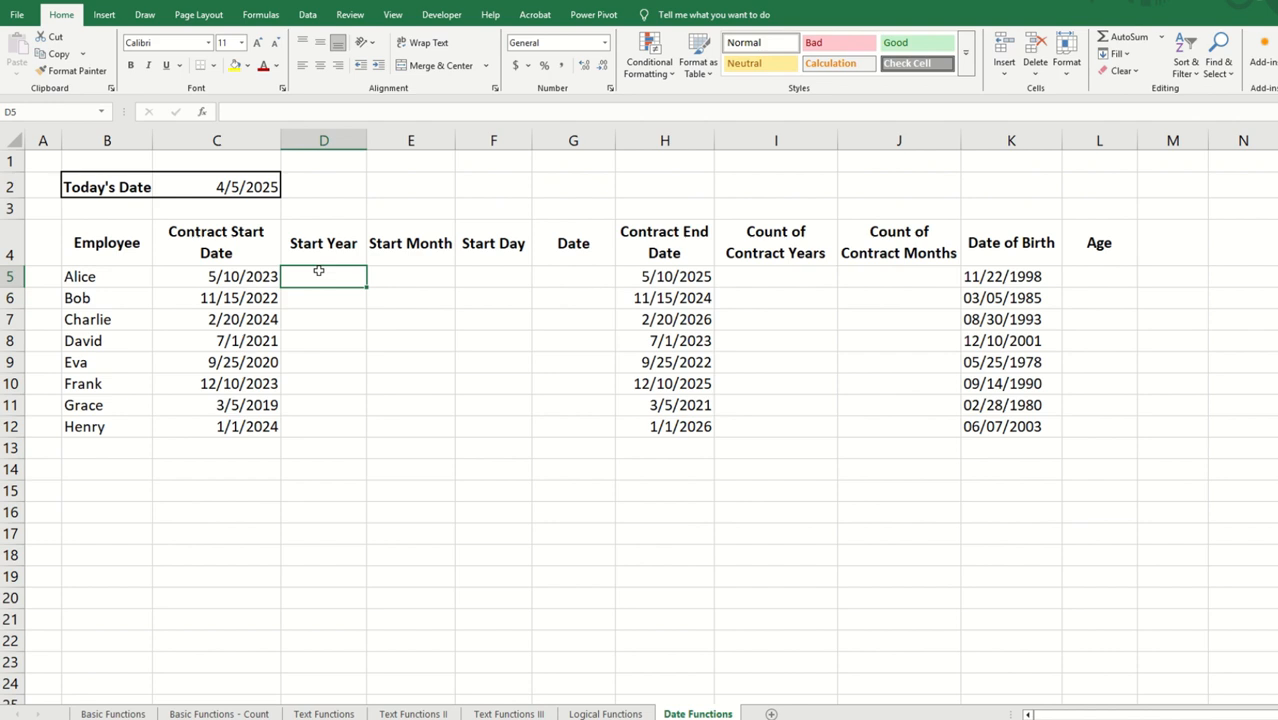
{"action": "type", "text": "=yea"}
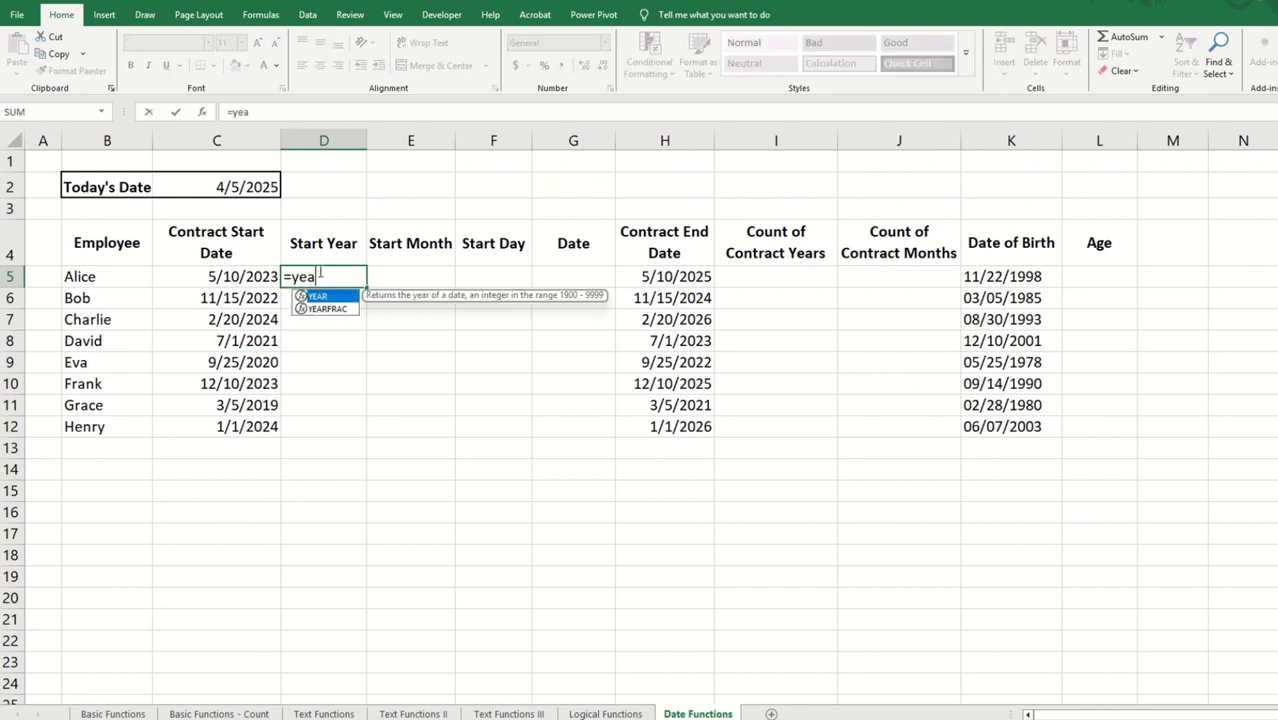
{"action": "type", "text": "r("}
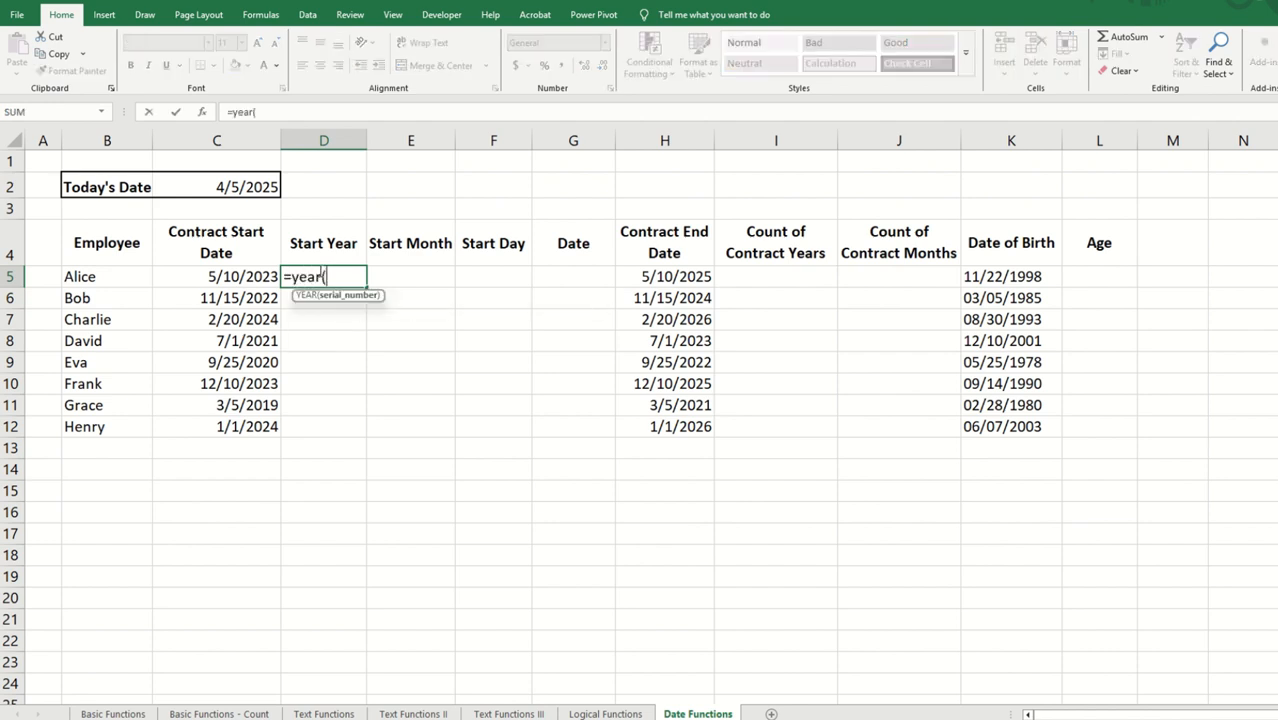
{"action": "left_click", "coordinate": [214, 277]}
{"action": "type", "text": ")"}
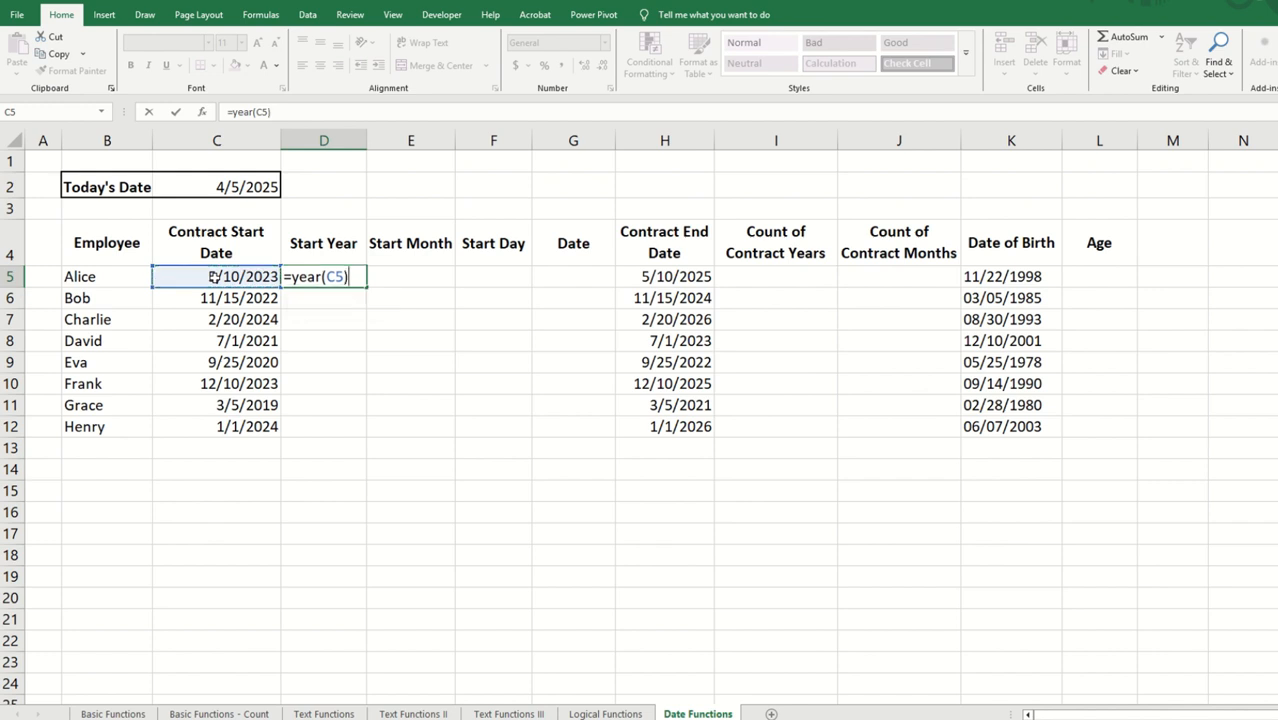
{"action": "key", "text": "Return"}
{"action": "left_click", "coordinate": [333, 274]}
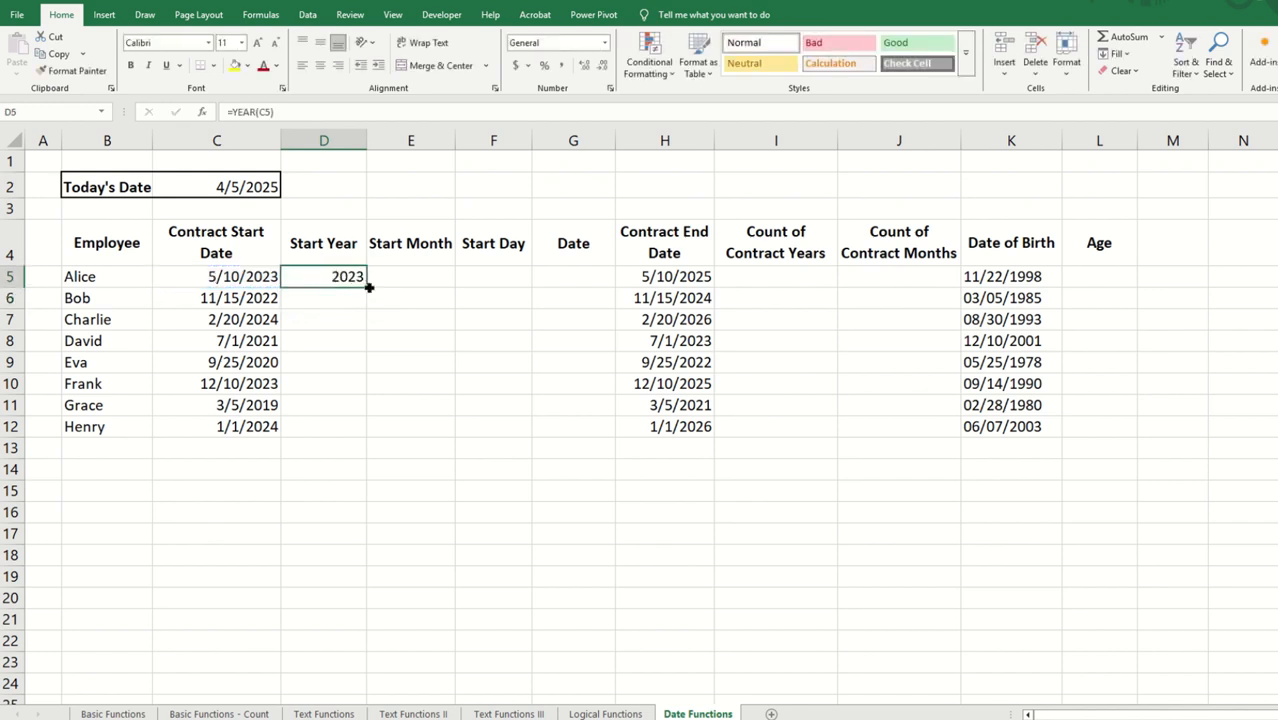
{"action": "double_click", "coordinate": [369, 287]}
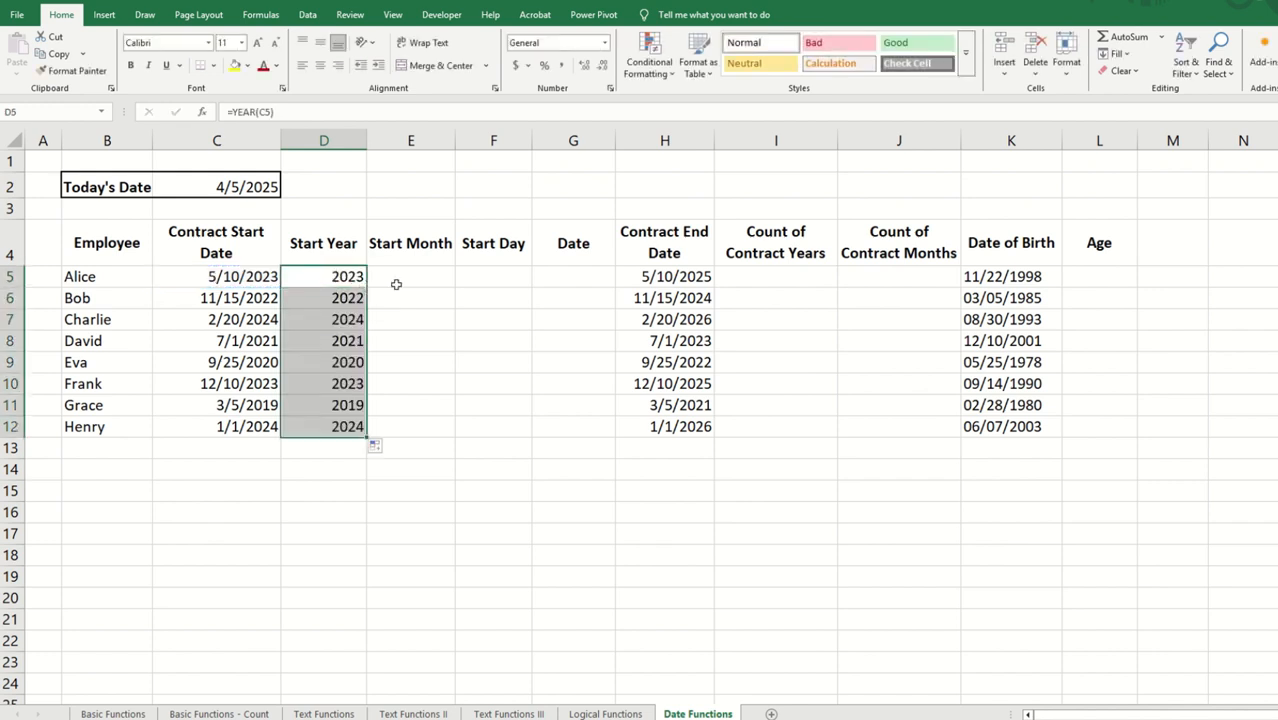
Step: Enter =MONTH(C5) in E5 for the Start Month and fill it down to E12
{"action": "left_click", "coordinate": [398, 280]}
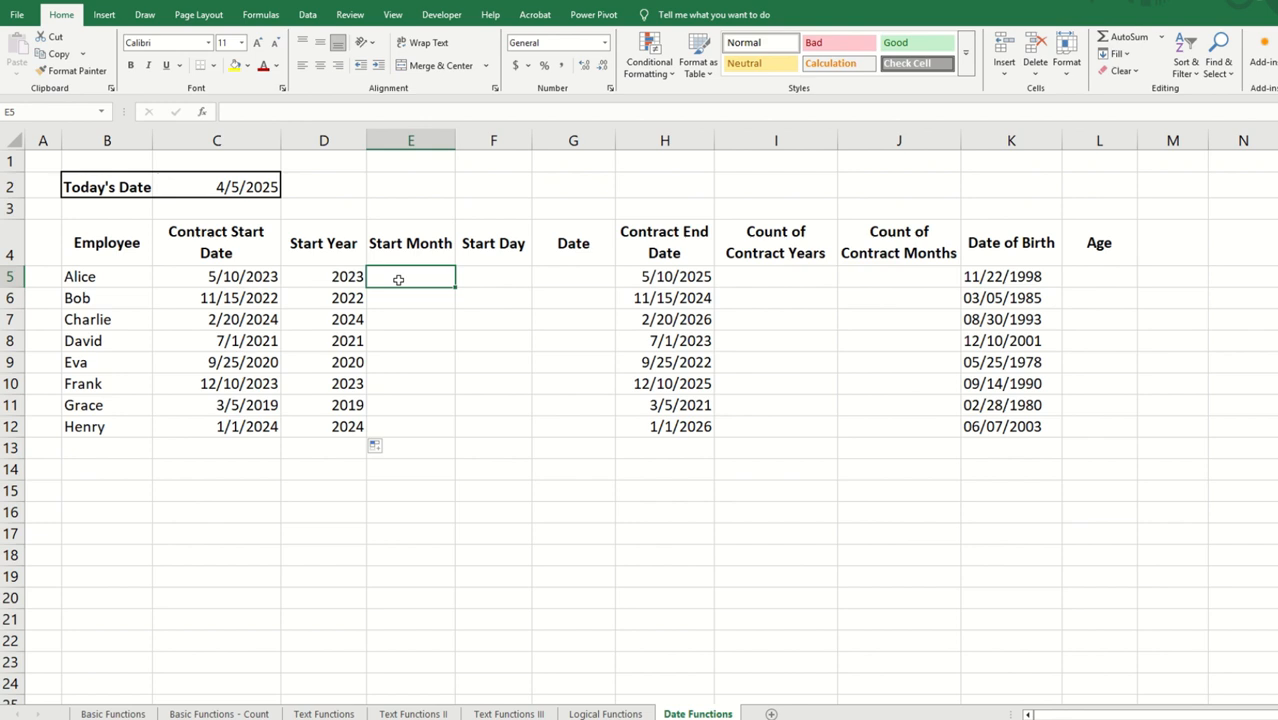
{"action": "type", "text": "=month"}
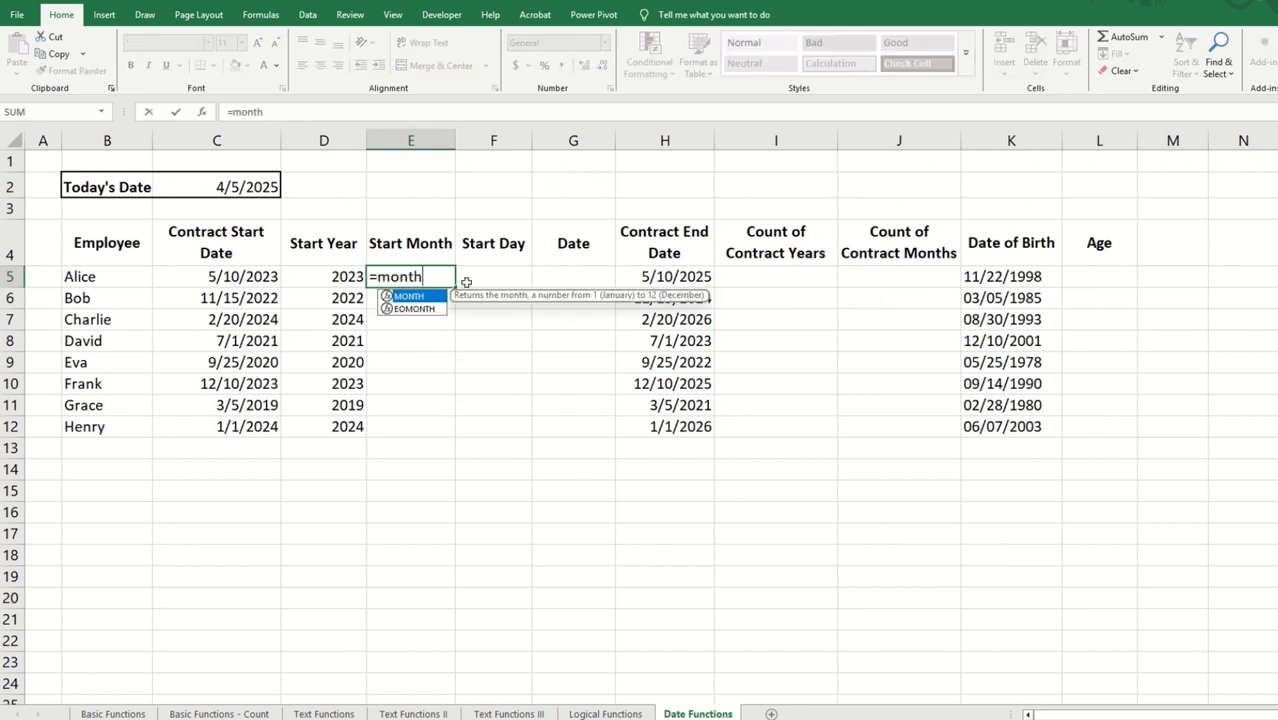
{"action": "type", "text": "("}
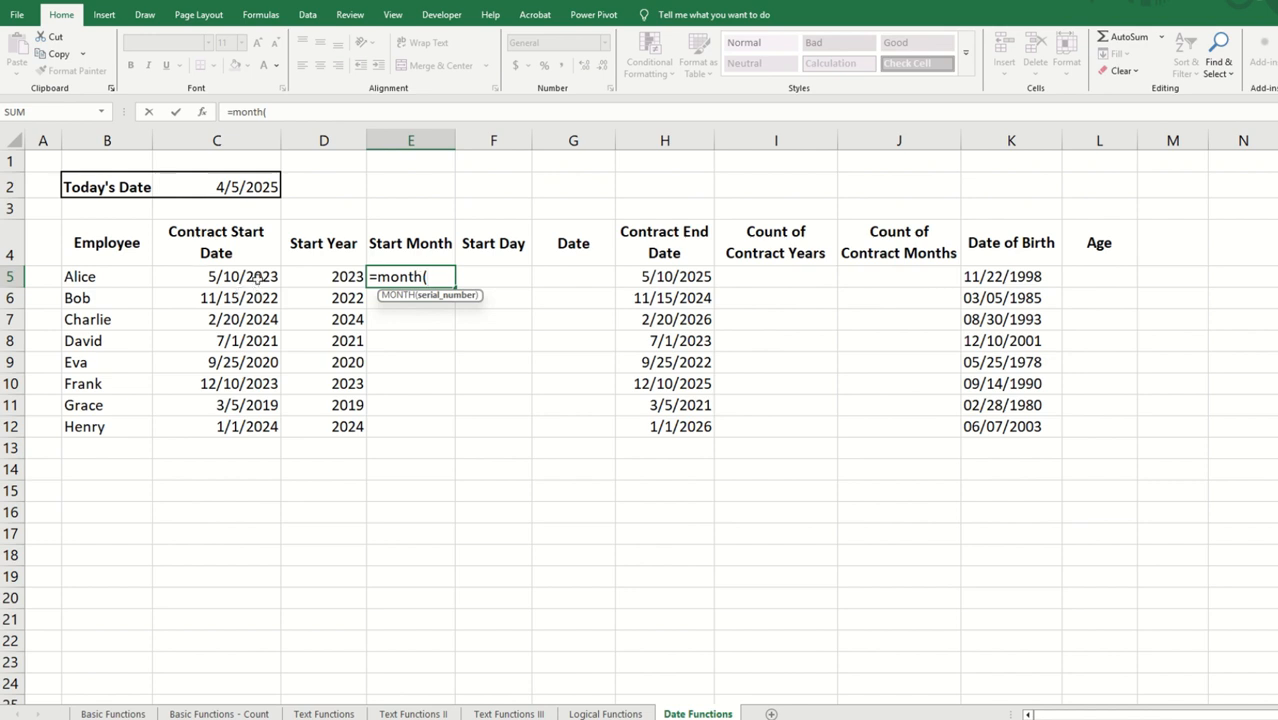
{"action": "left_click", "coordinate": [257, 280]}
{"action": "type", "text": ")"}
{"action": "key", "text": "Return"}
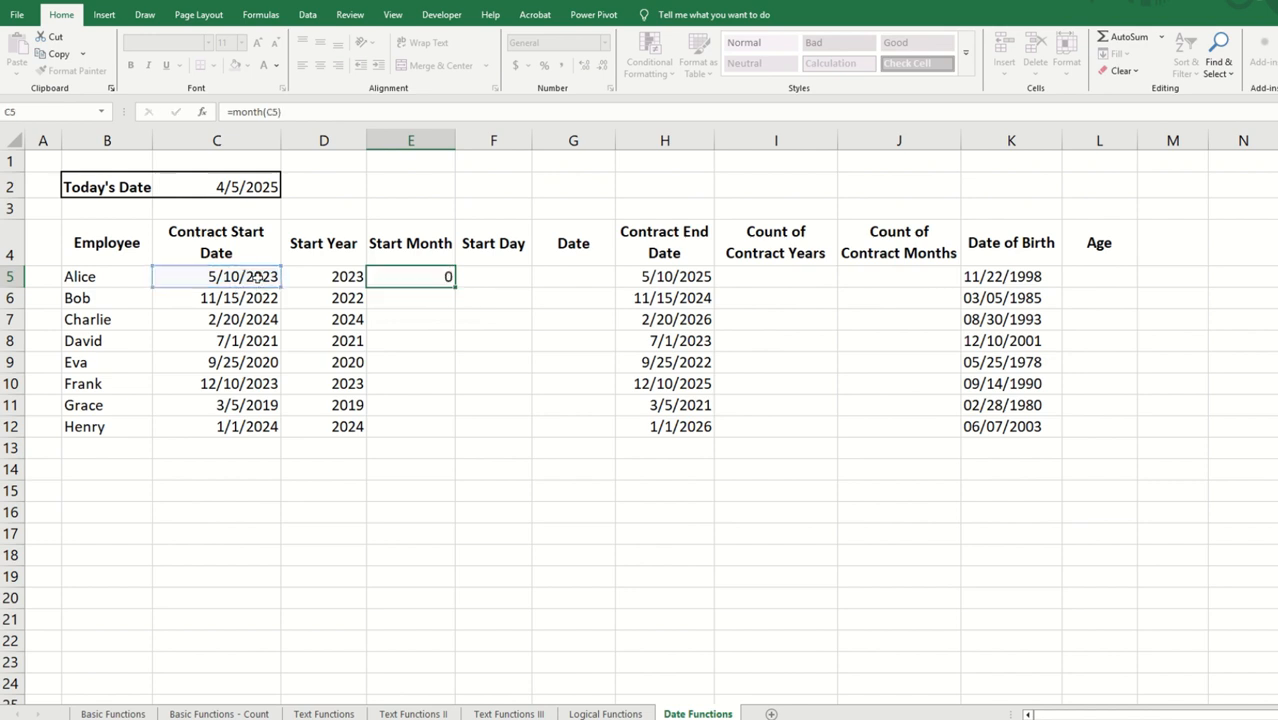
{"action": "left_click", "coordinate": [418, 277]}
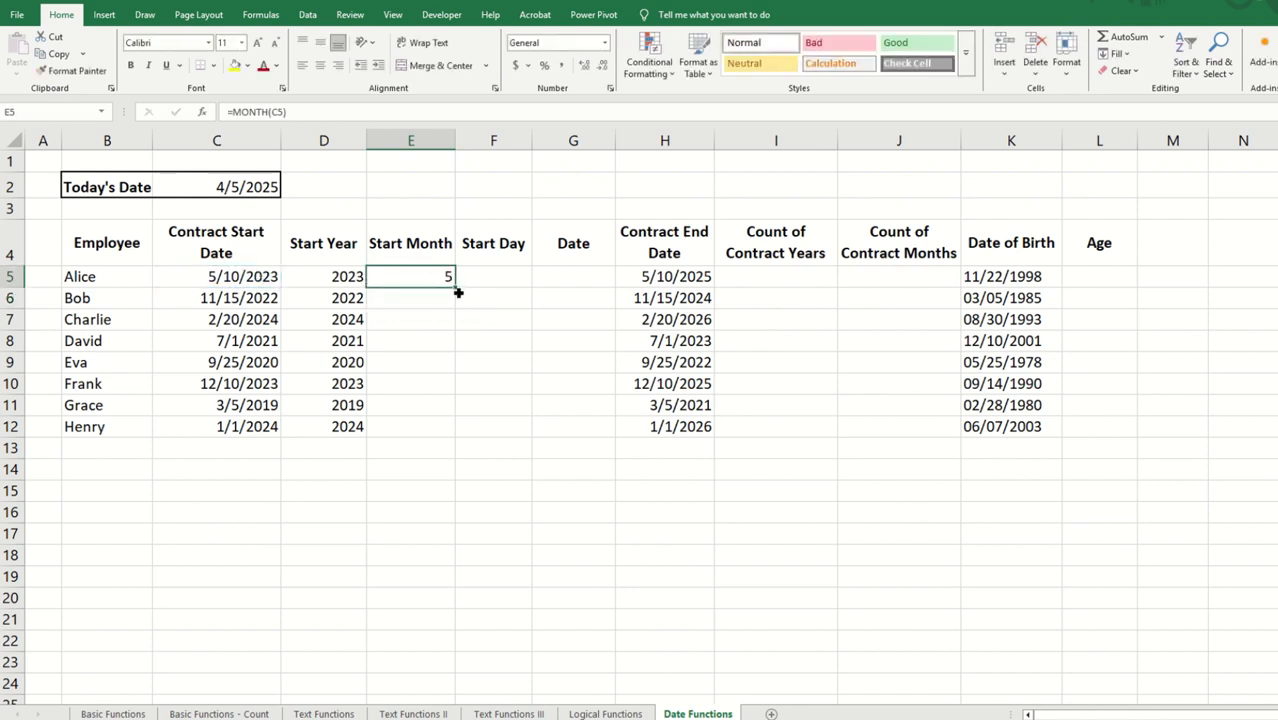
{"action": "double_click", "coordinate": [455, 288]}
Step: Enter =DAY(C5) in F5 for the Start Day and fill it down to F12
{"action": "left_click", "coordinate": [487, 279]}
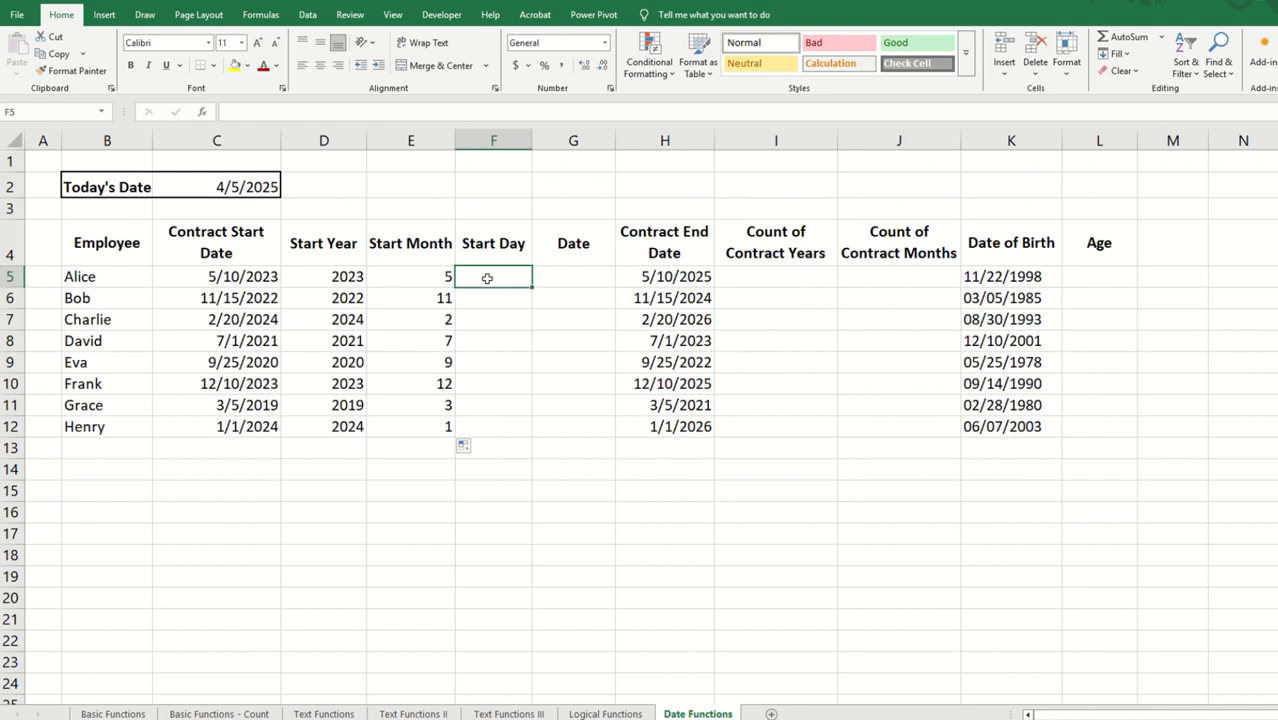
{"action": "type", "text": "="}
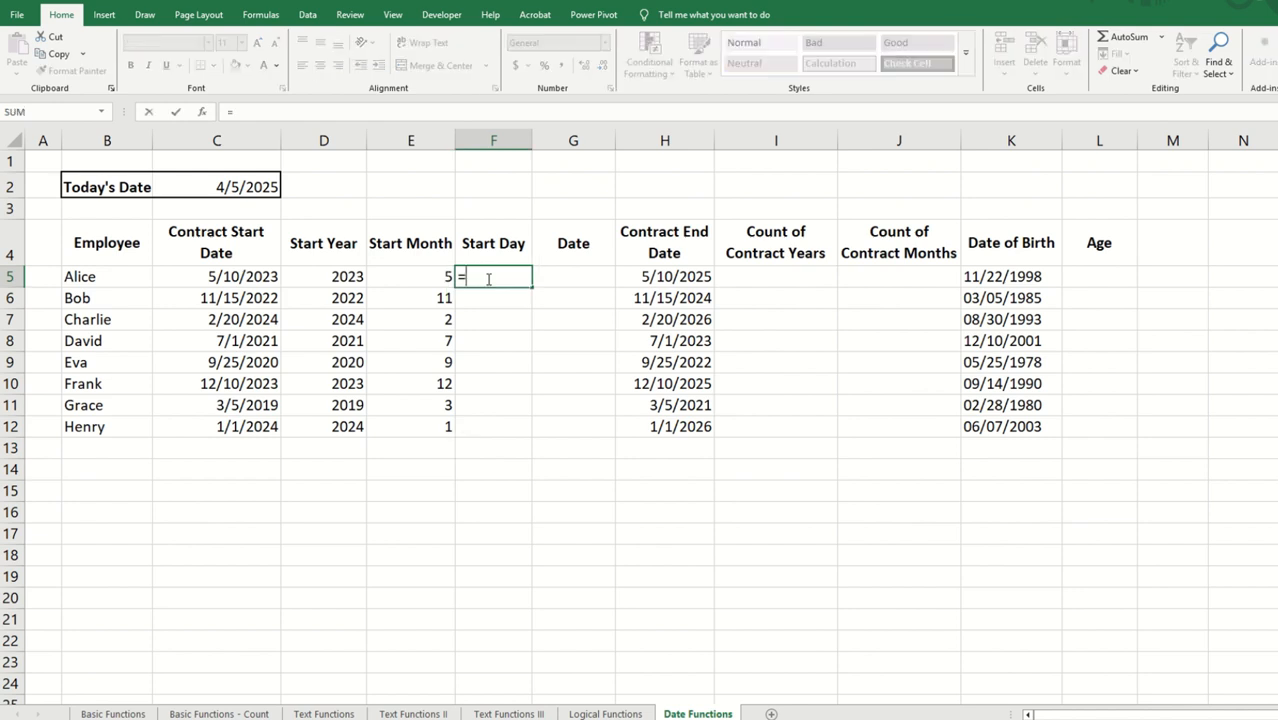
{"action": "type", "text": "day("}
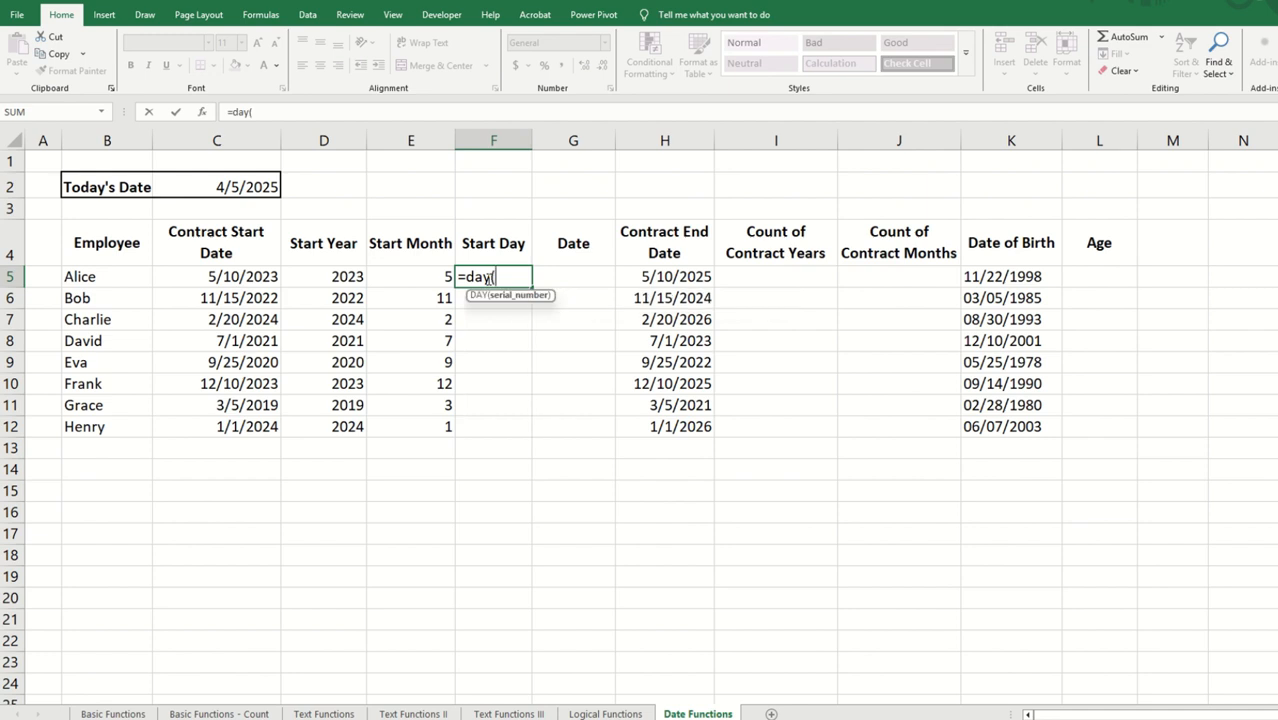
{"action": "left_click", "coordinate": [229, 277]}
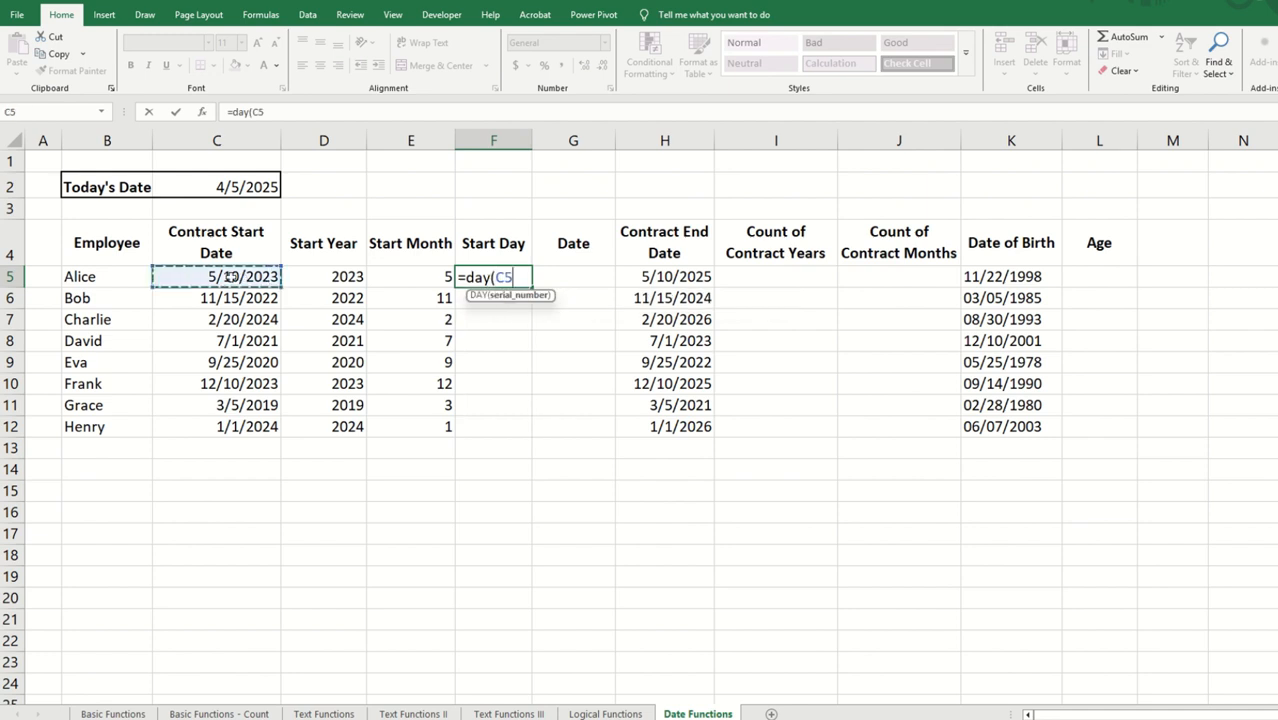
{"action": "type", "text": ")"}
{"action": "key", "text": "Return"}
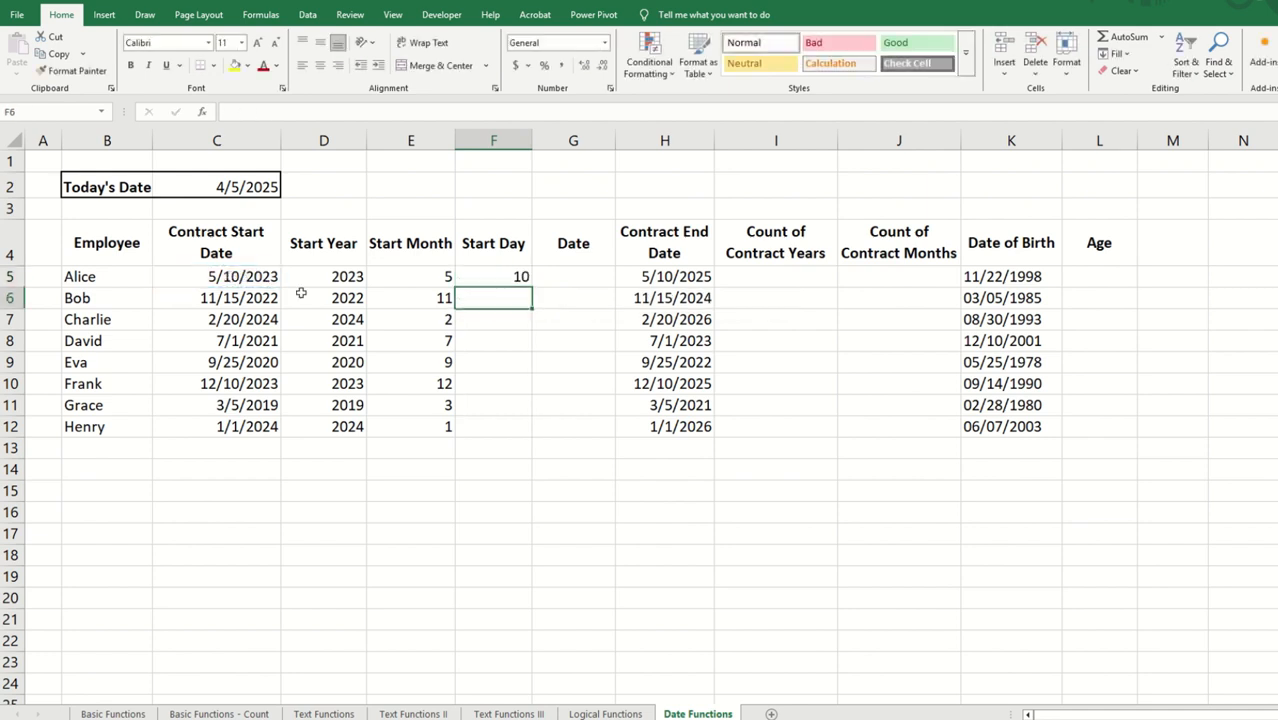
{"action": "left_click", "coordinate": [503, 278]}
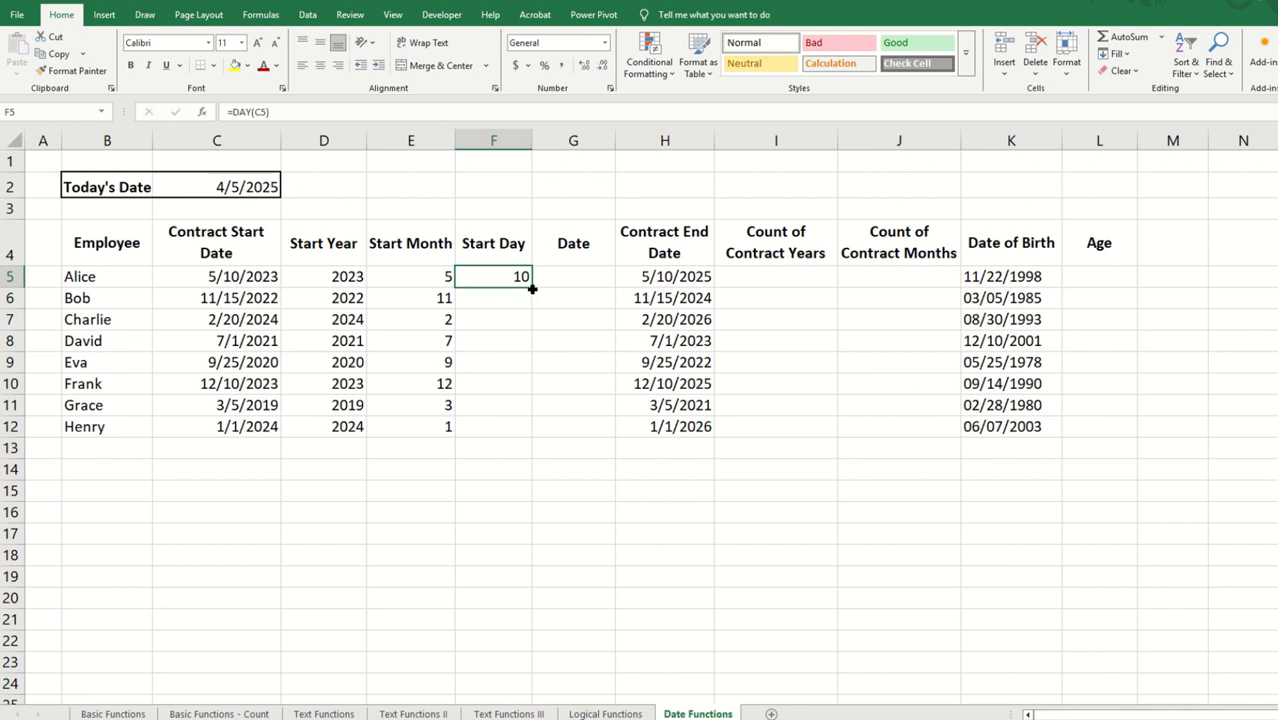
{"action": "double_click", "coordinate": [533, 287]}
Step: Enter =DATE(D5,E5,F5) in G5 to combine the start year, month and day into one date
{"action": "left_click", "coordinate": [575, 279]}
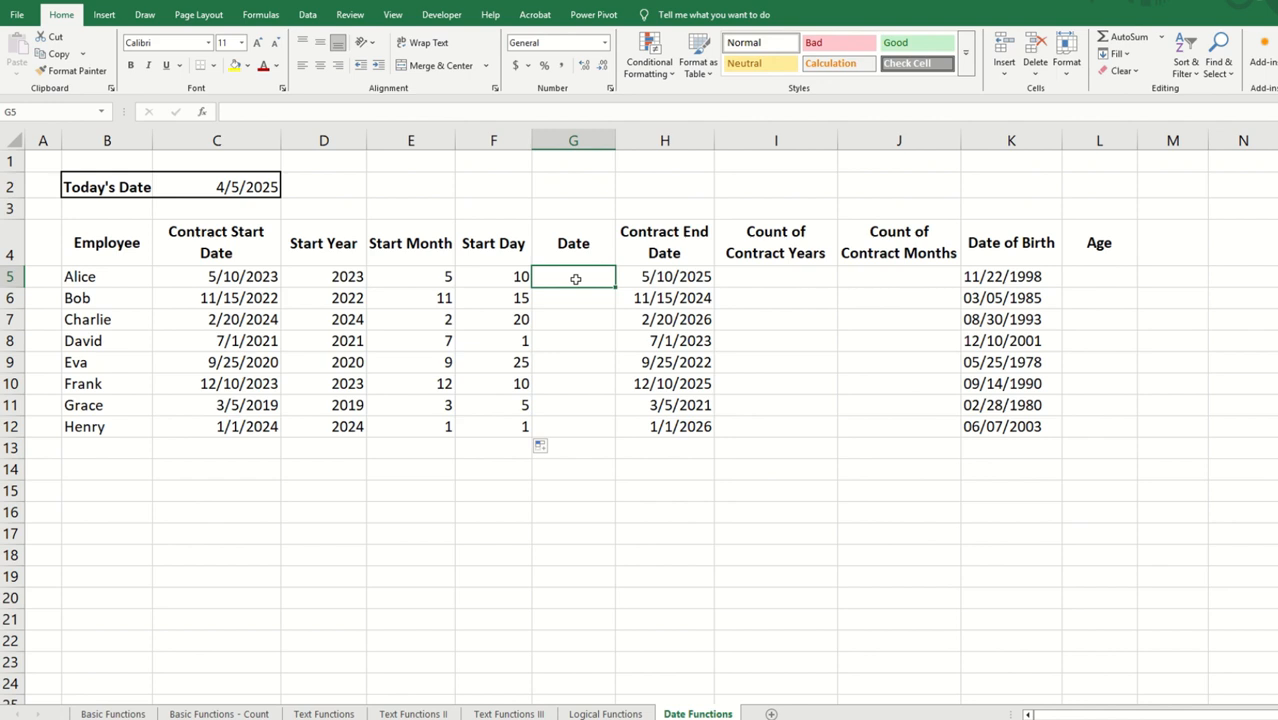
{"action": "double_click", "coordinate": [575, 279]}
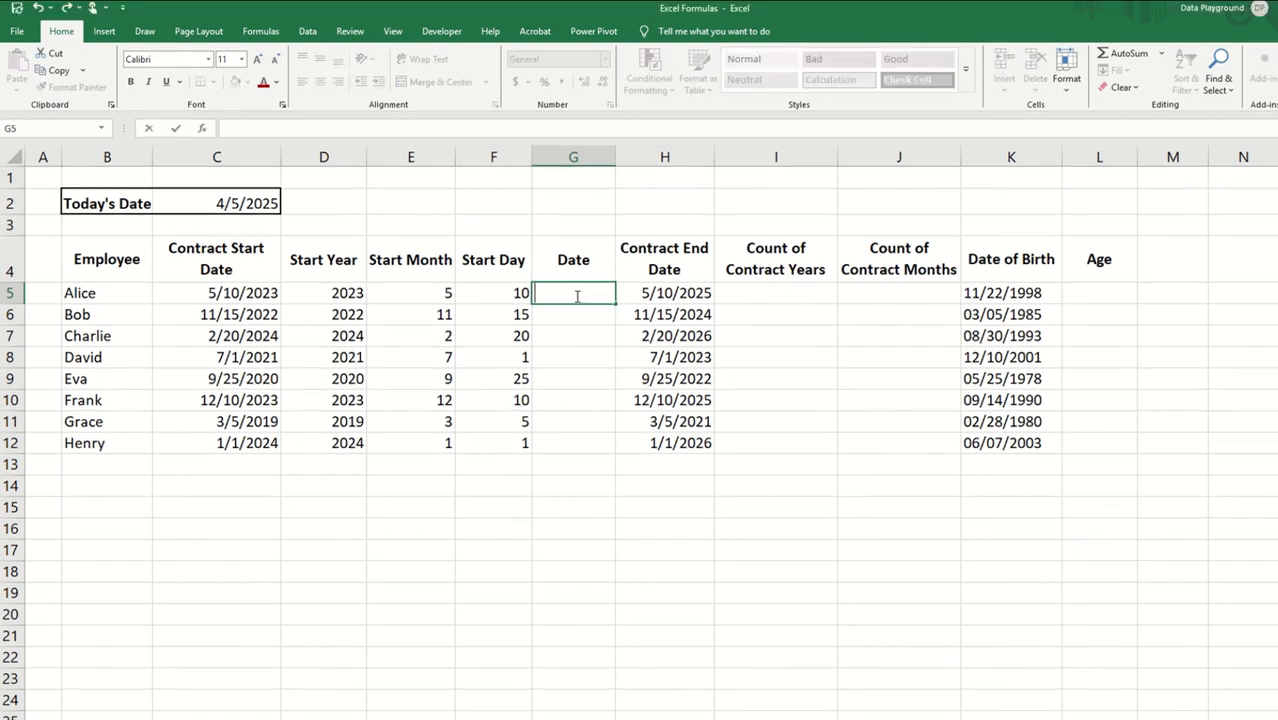
{"action": "type", "text": "=date"}
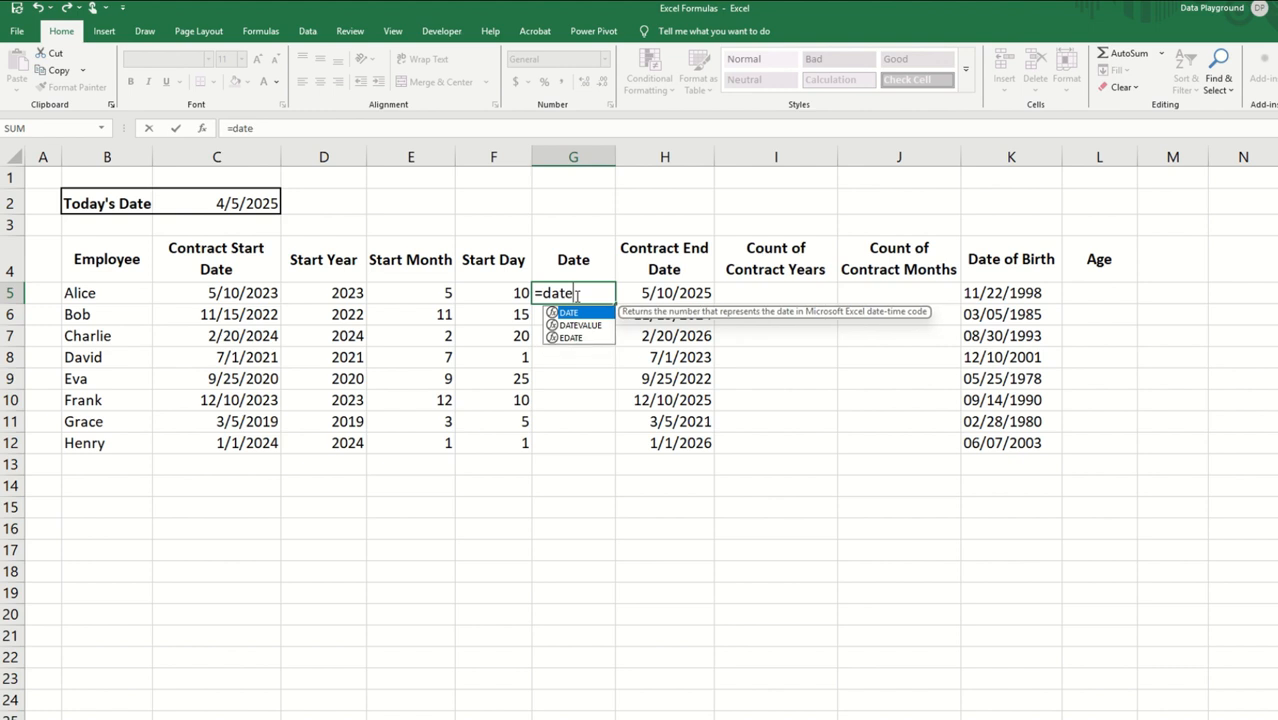
{"action": "type", "text": "("}
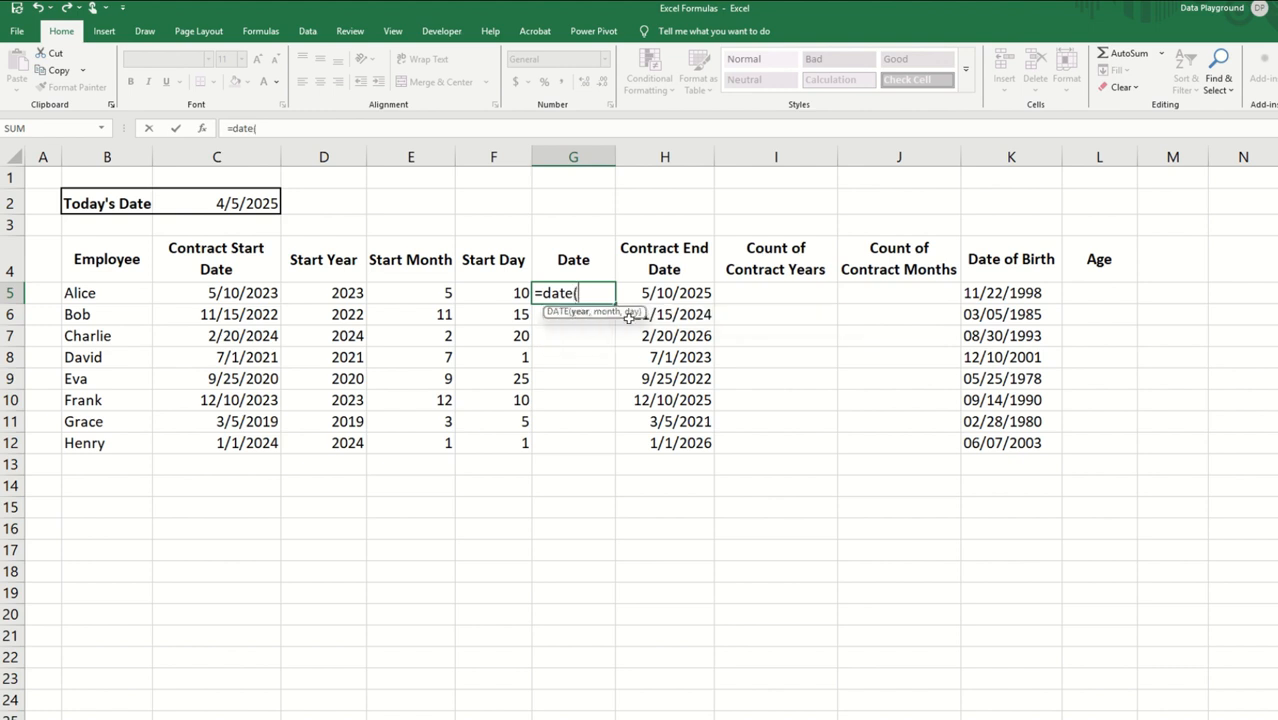
{"action": "left_click", "coordinate": [343, 292]}
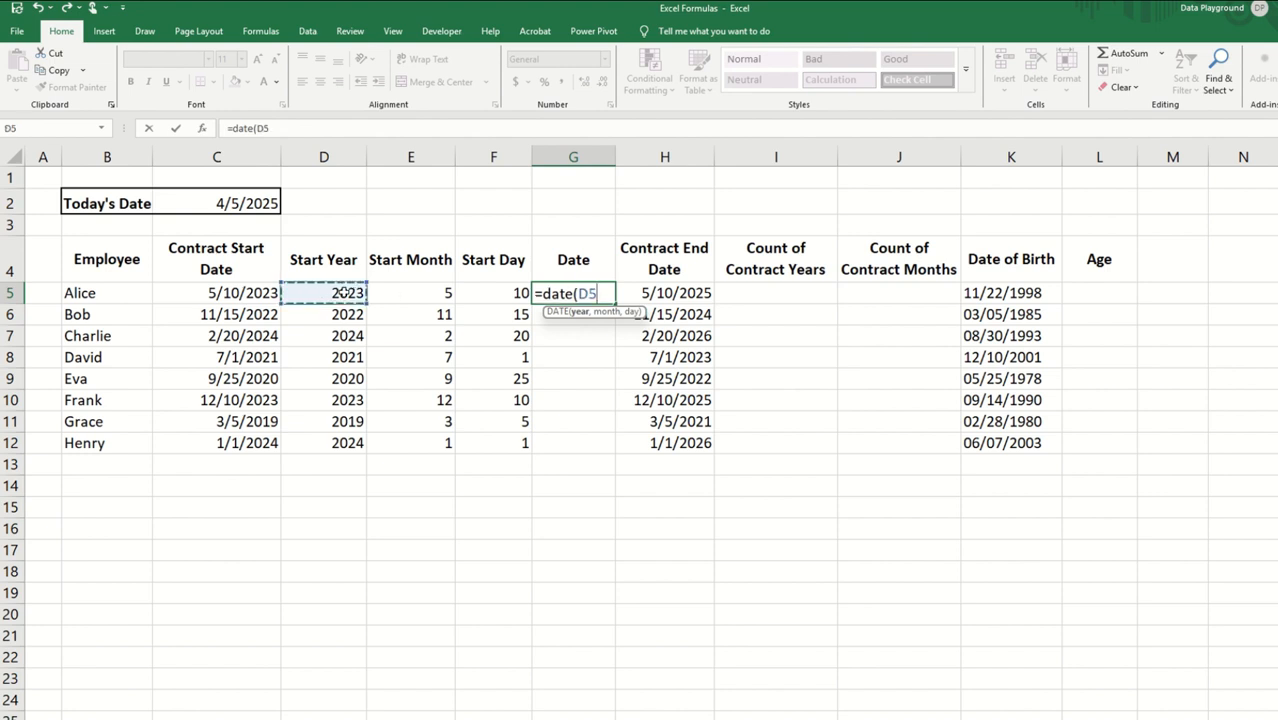
{"action": "type", "text": ","}
{"action": "left_click", "coordinate": [411, 292]}
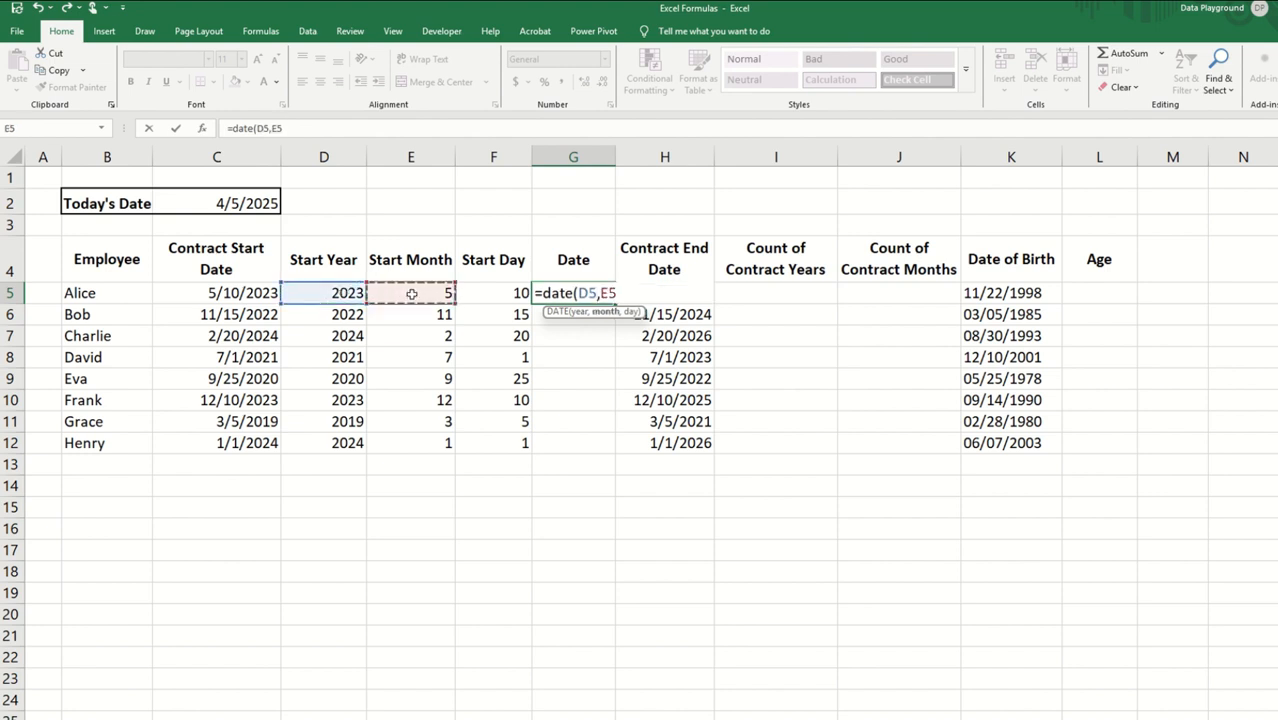
{"action": "type", "text": ","}
{"action": "left_click", "coordinate": [478, 293]}
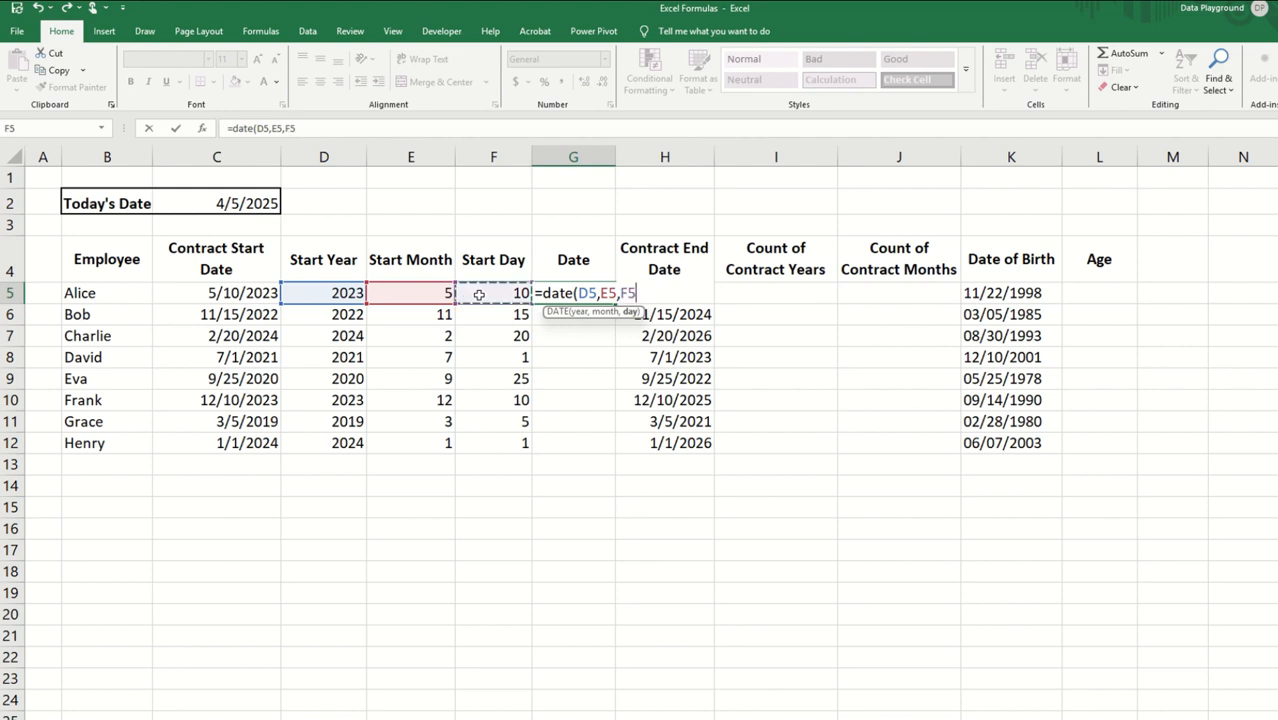
{"action": "type", "text": ")"}
{"action": "key", "text": "Return"}
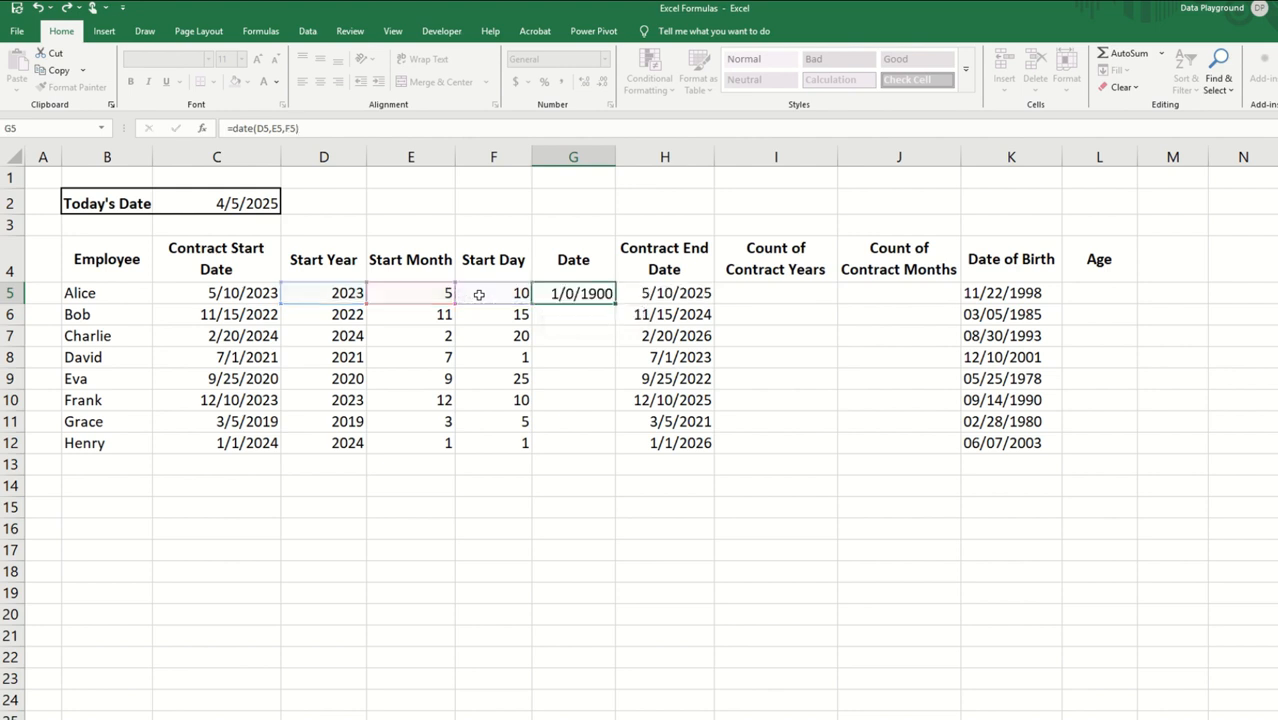
Step: Fill the G5 DATE formula down to G12 and widen column G slightly
{"action": "left_click", "coordinate": [573, 292]}
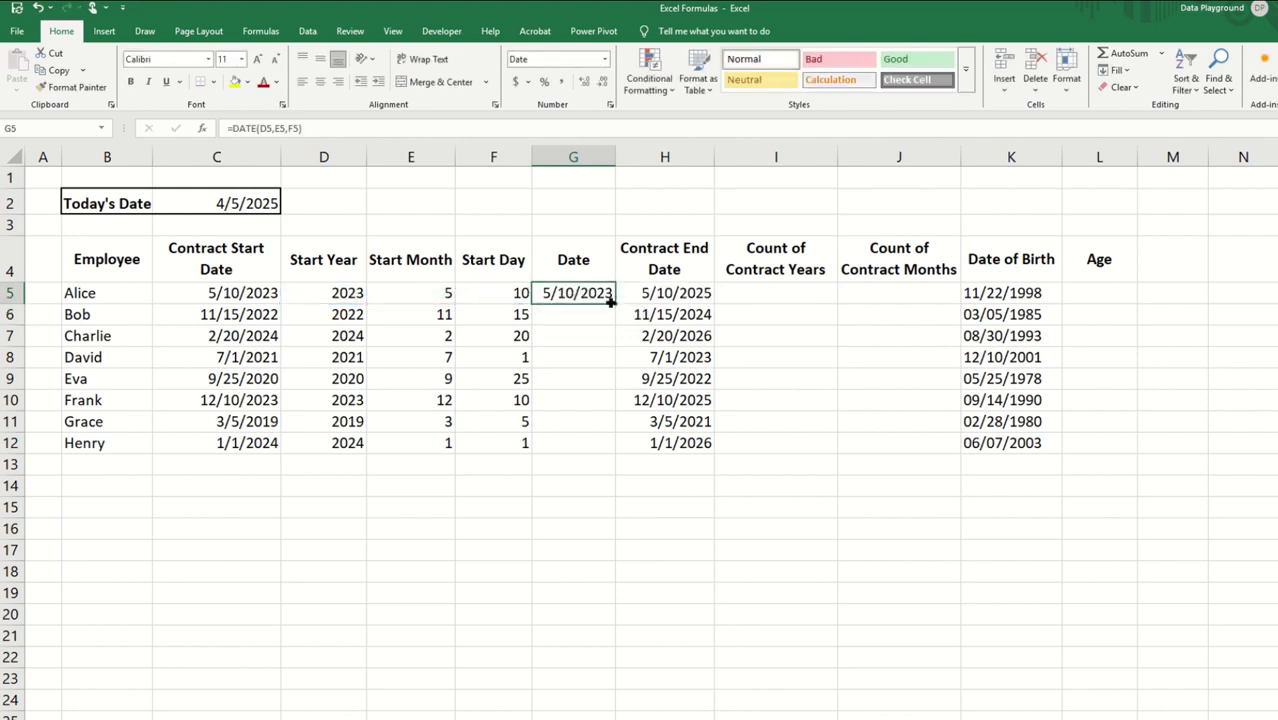
{"action": "left_click_drag", "start_coordinate": [613, 301], "coordinate": [617, 452]}
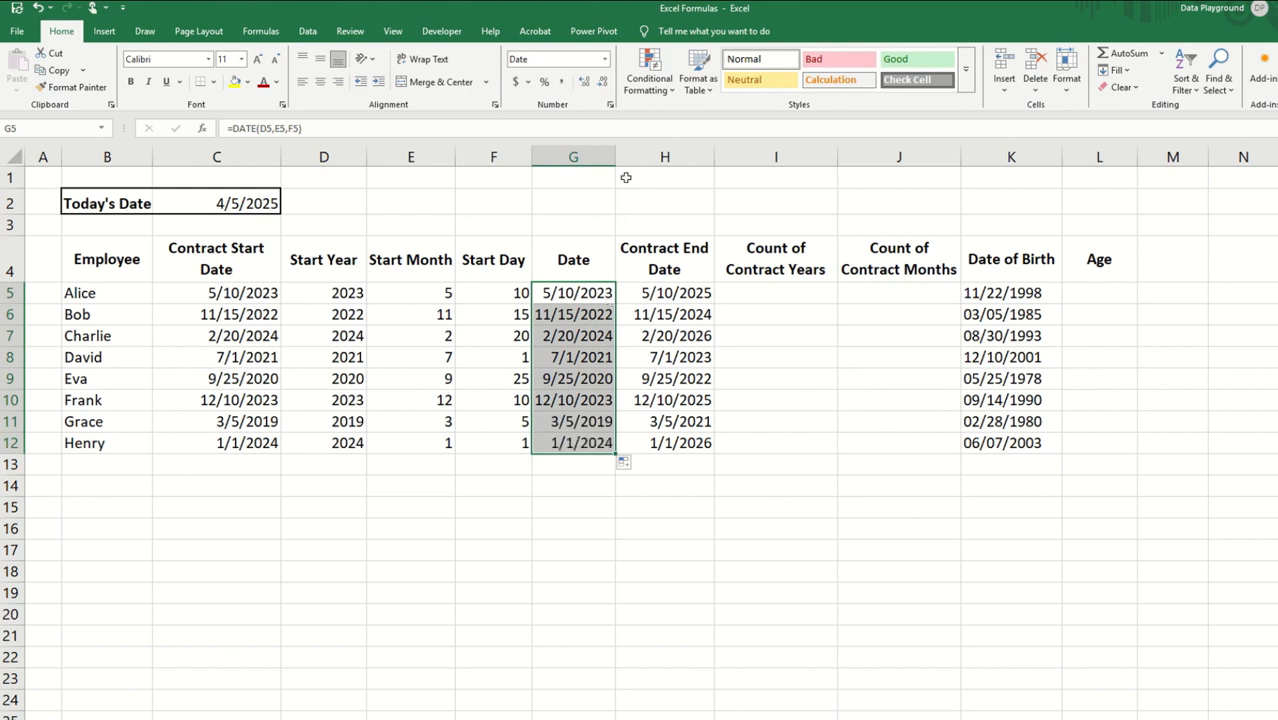
{"action": "left_click_drag", "start_coordinate": [615, 161], "coordinate": [631, 161]}
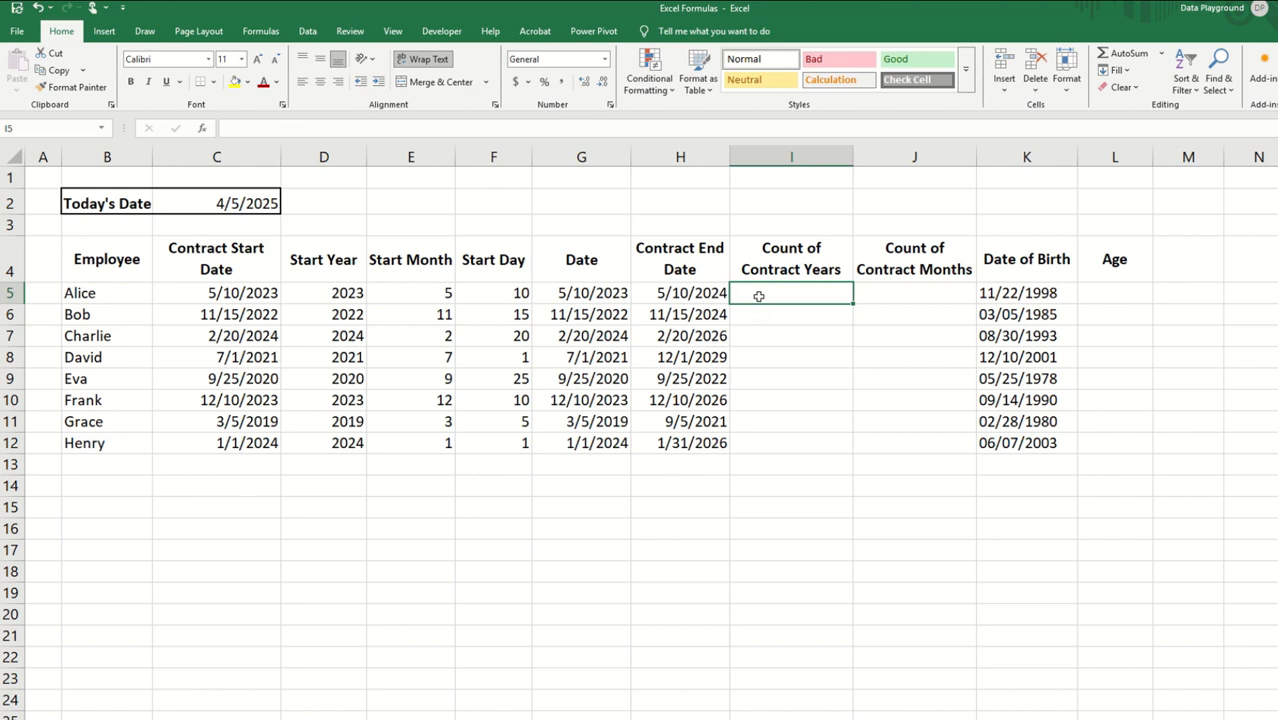
Step: Enter =DATEDIF(C5,H5,"Y") in I5 for the Count of Contract Years and fill it down to I12
{"action": "type", "text": "=datef"}
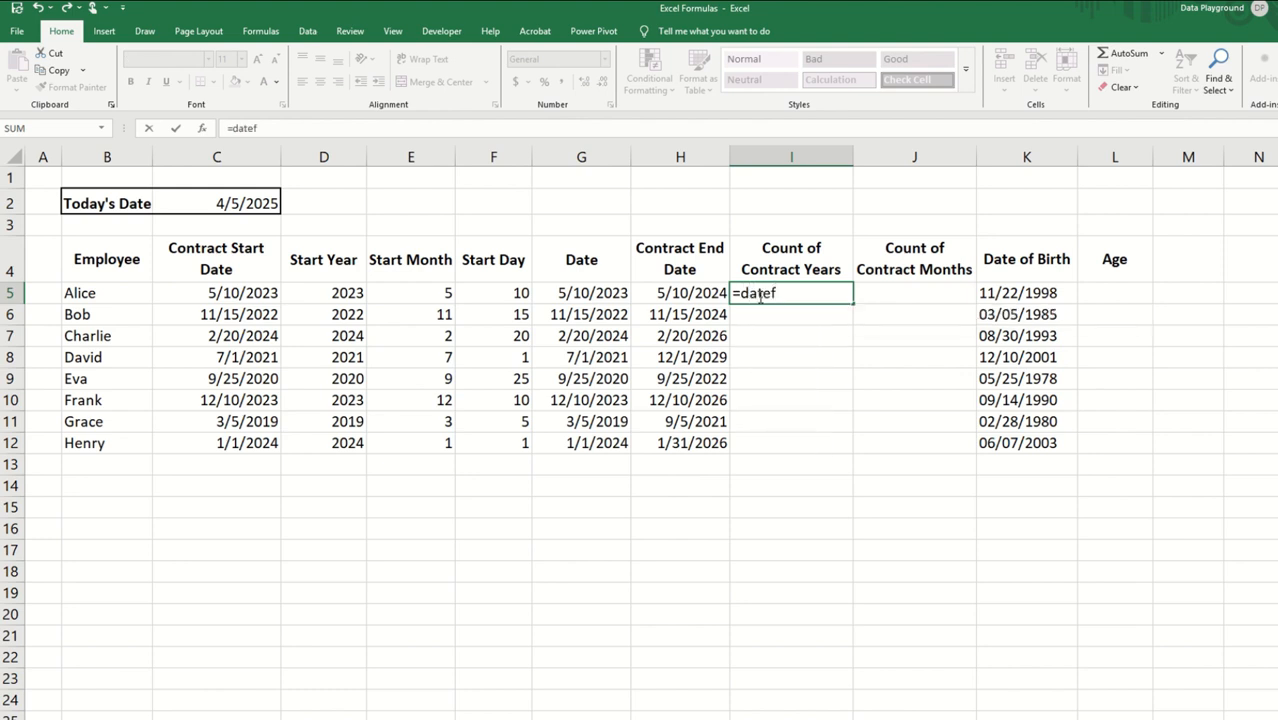
{"action": "key", "text": "BackSpace"}
{"action": "type", "text": "dif"}
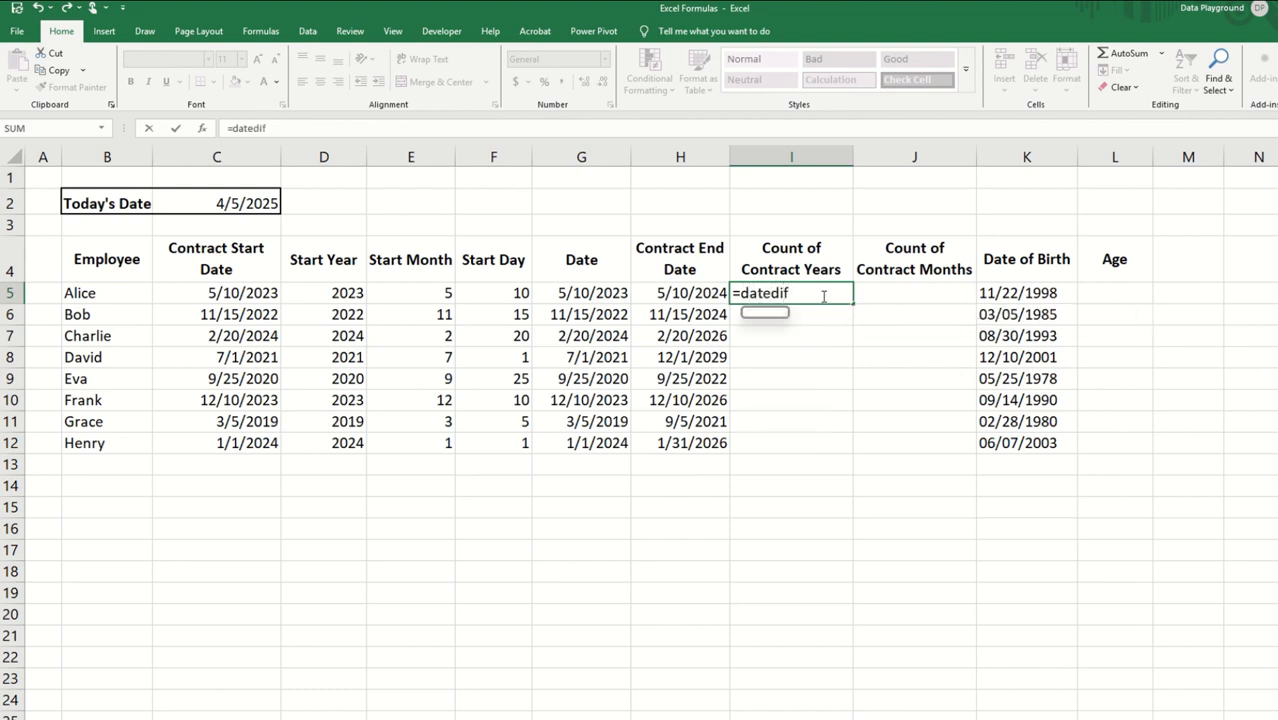
{"action": "type", "text": "("}
{"action": "left_click", "coordinate": [213, 296]}
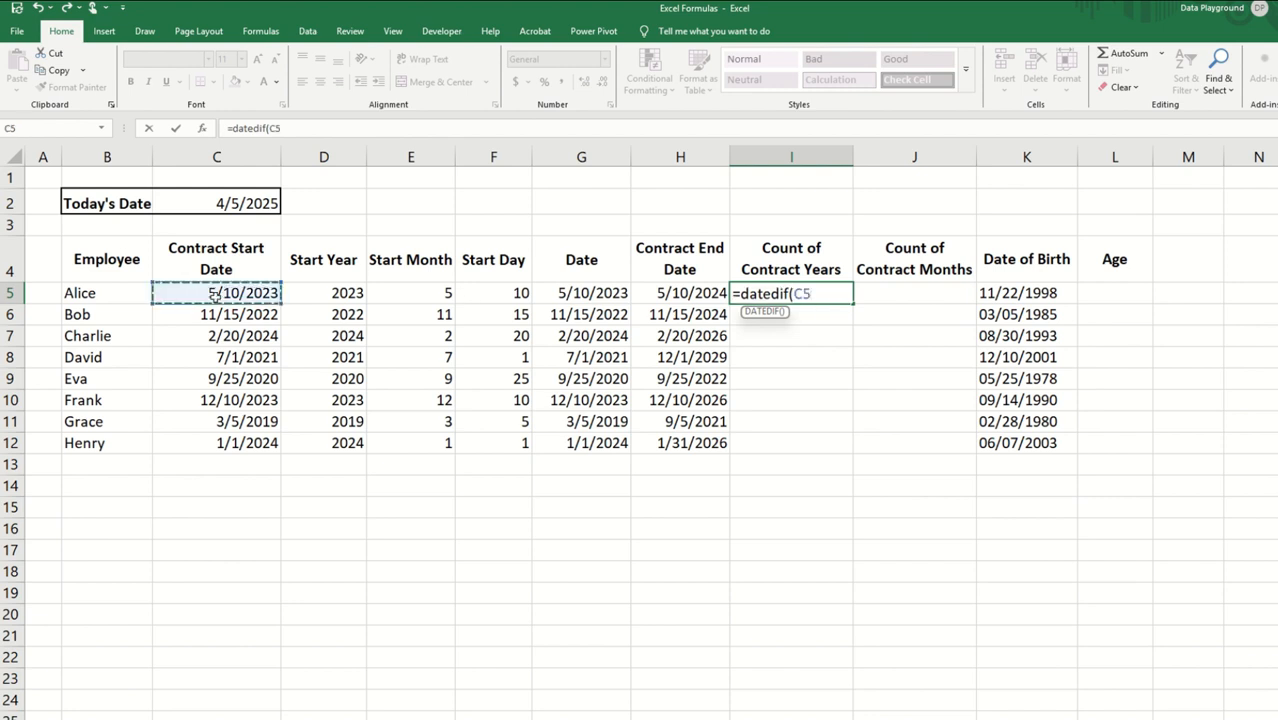
{"action": "type", "text": ","}
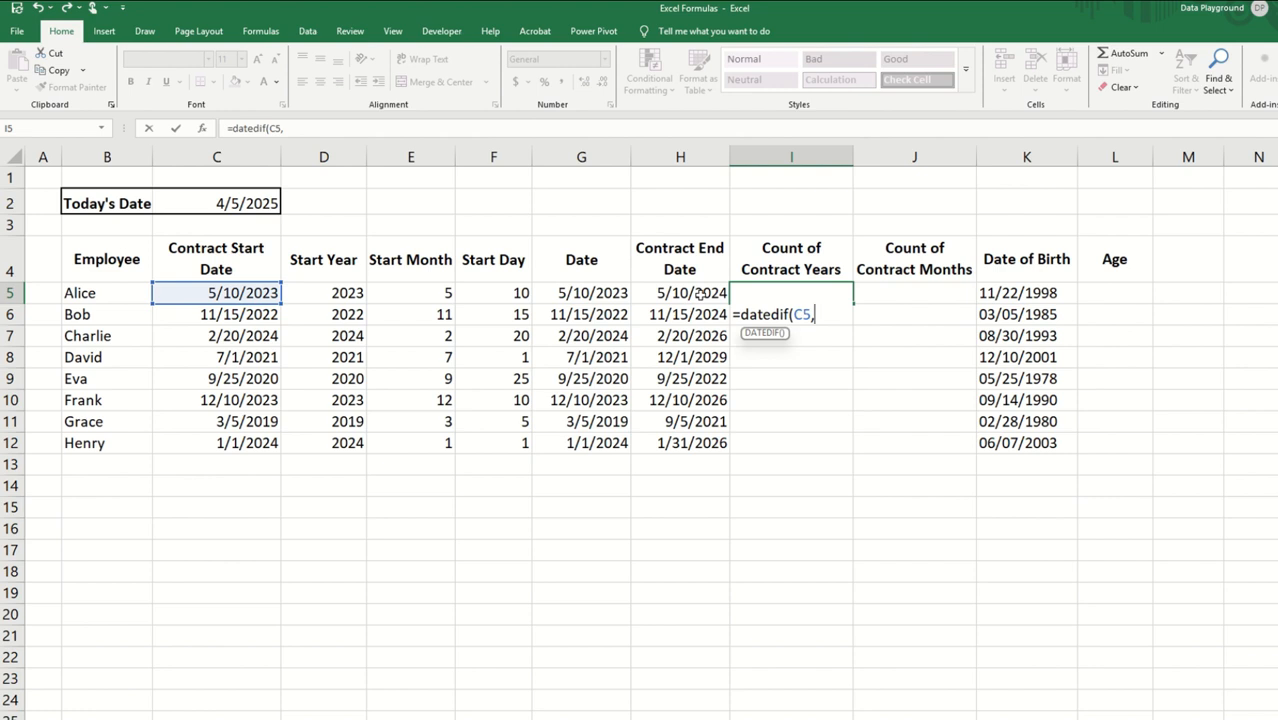
{"action": "left_click", "coordinate": [701, 292]}
{"action": "type", "text": ","}
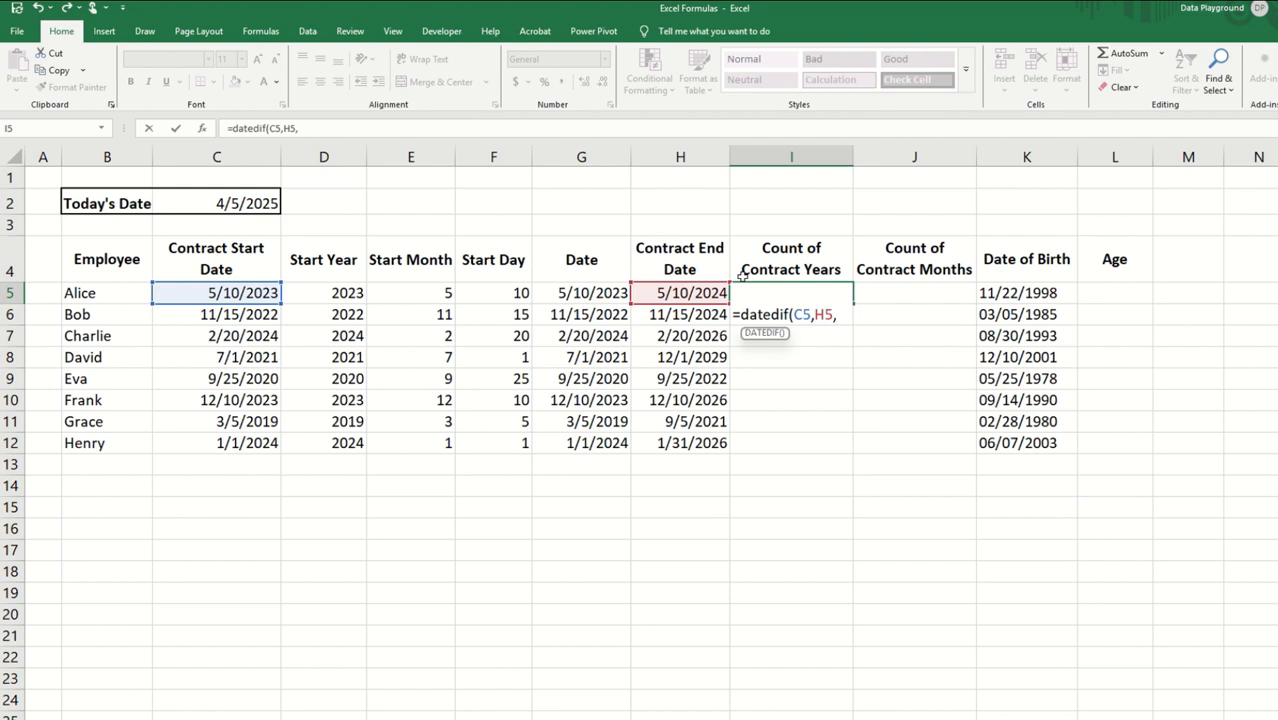
{"action": "type", "text": "\"Y\""}
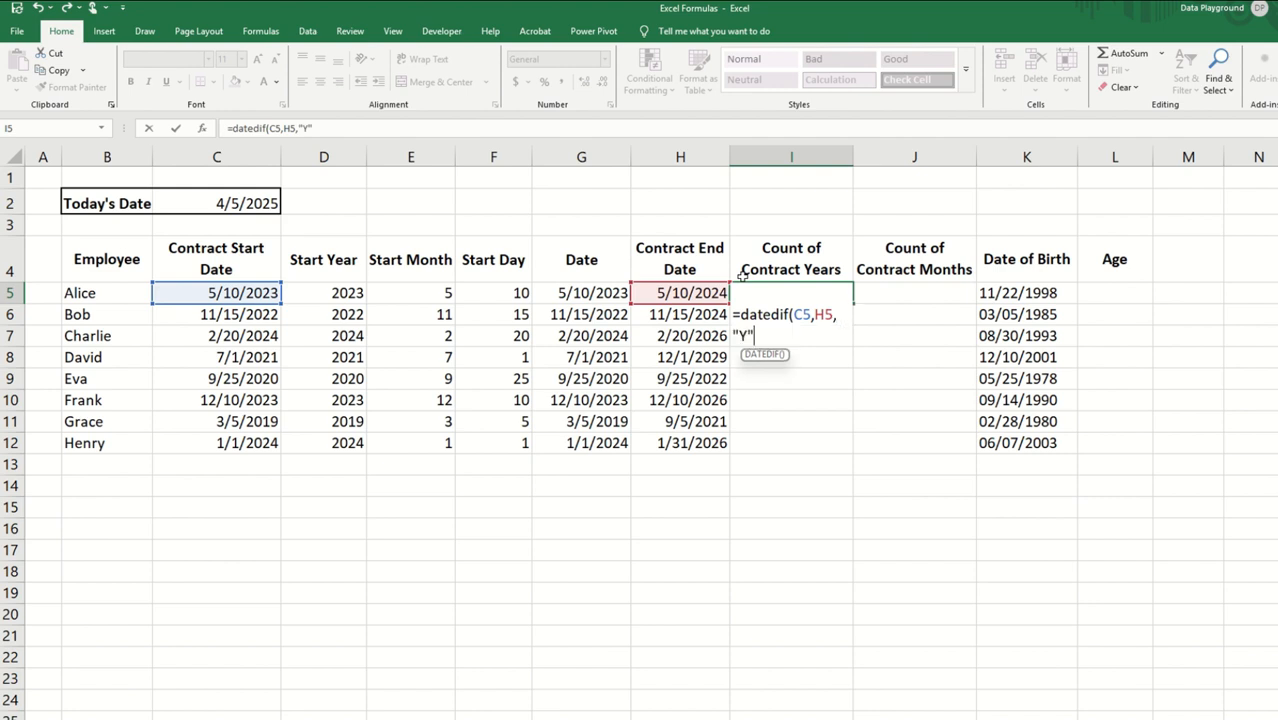
{"action": "type", "text": ")"}
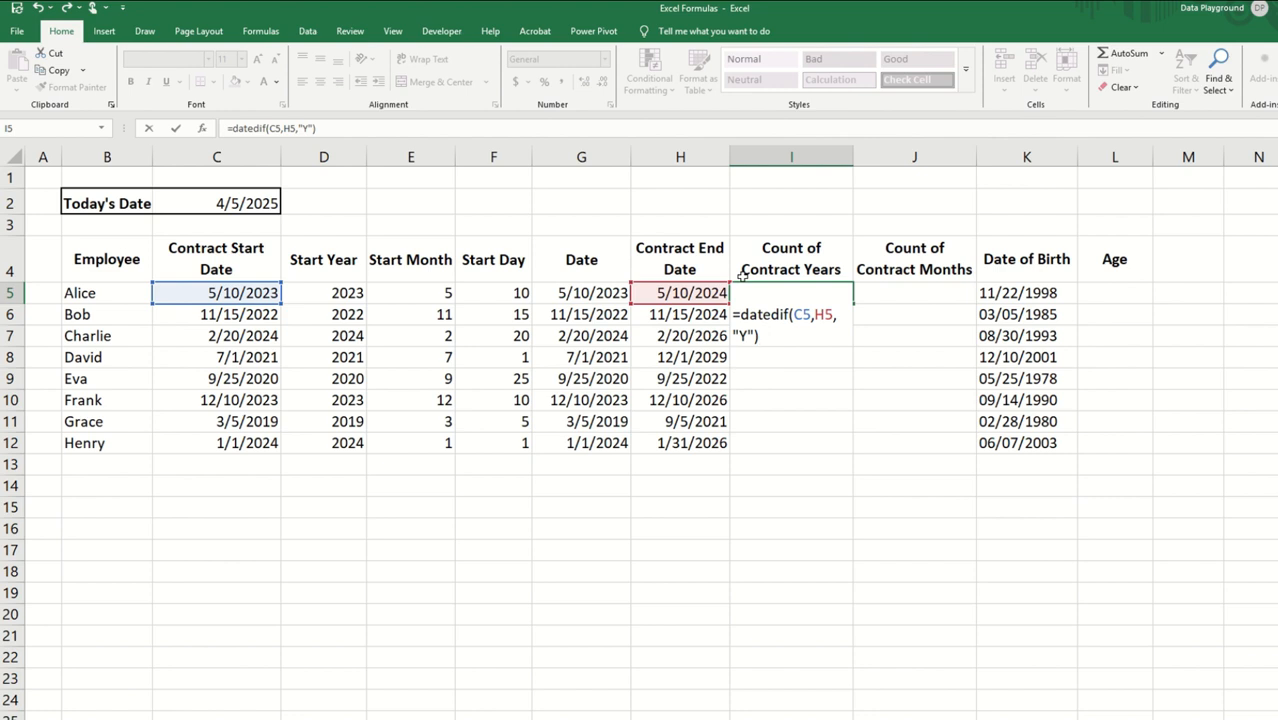
{"action": "key", "text": "Return"}
{"action": "left_click", "coordinate": [809, 294]}
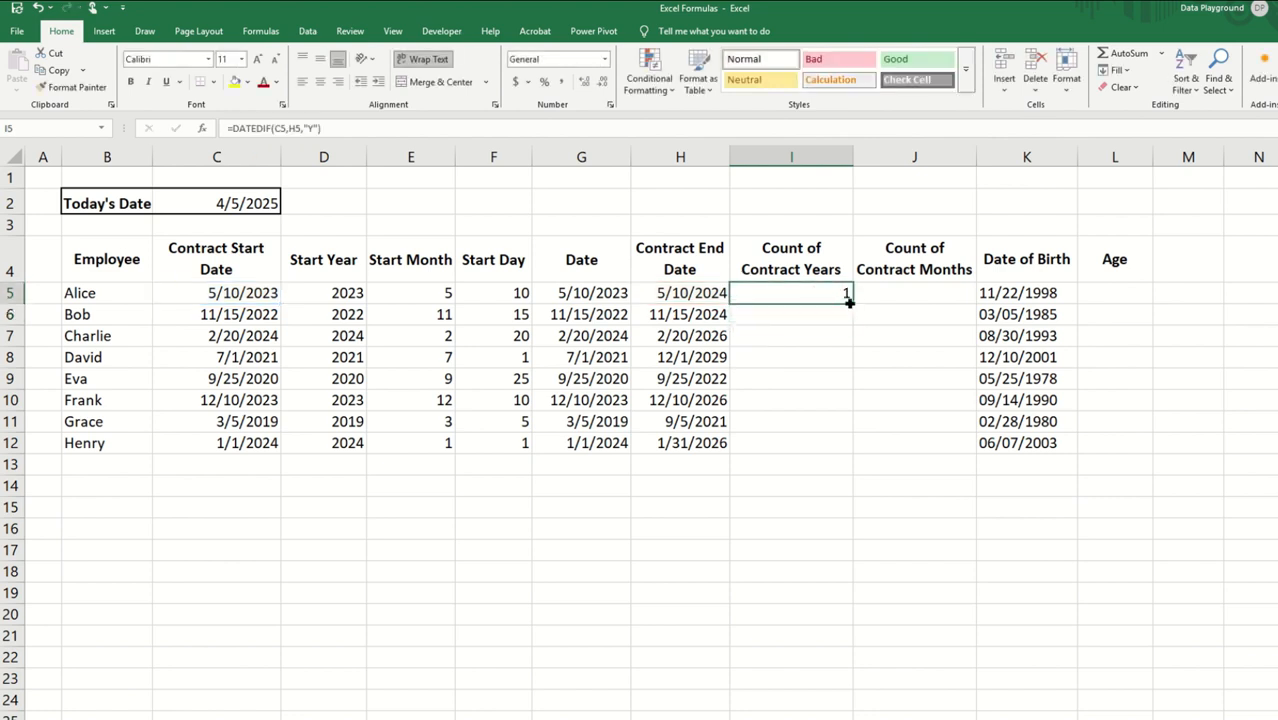
{"action": "double_click", "coordinate": [849, 302]}
Step: Enter =DATEDIF(C5,H5,"M") in J5 for the Count of Contract Months and fill it down to J12
{"action": "left_click", "coordinate": [890, 291]}
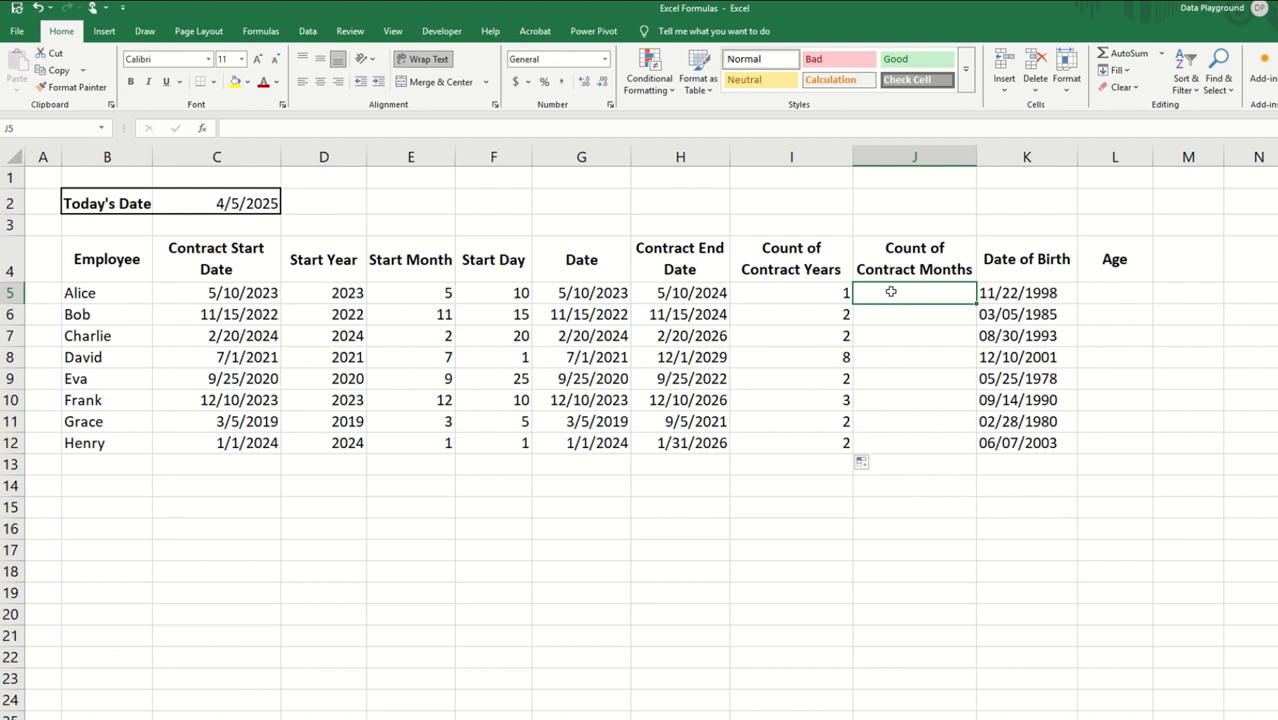
{"action": "type", "text": "=dat"}
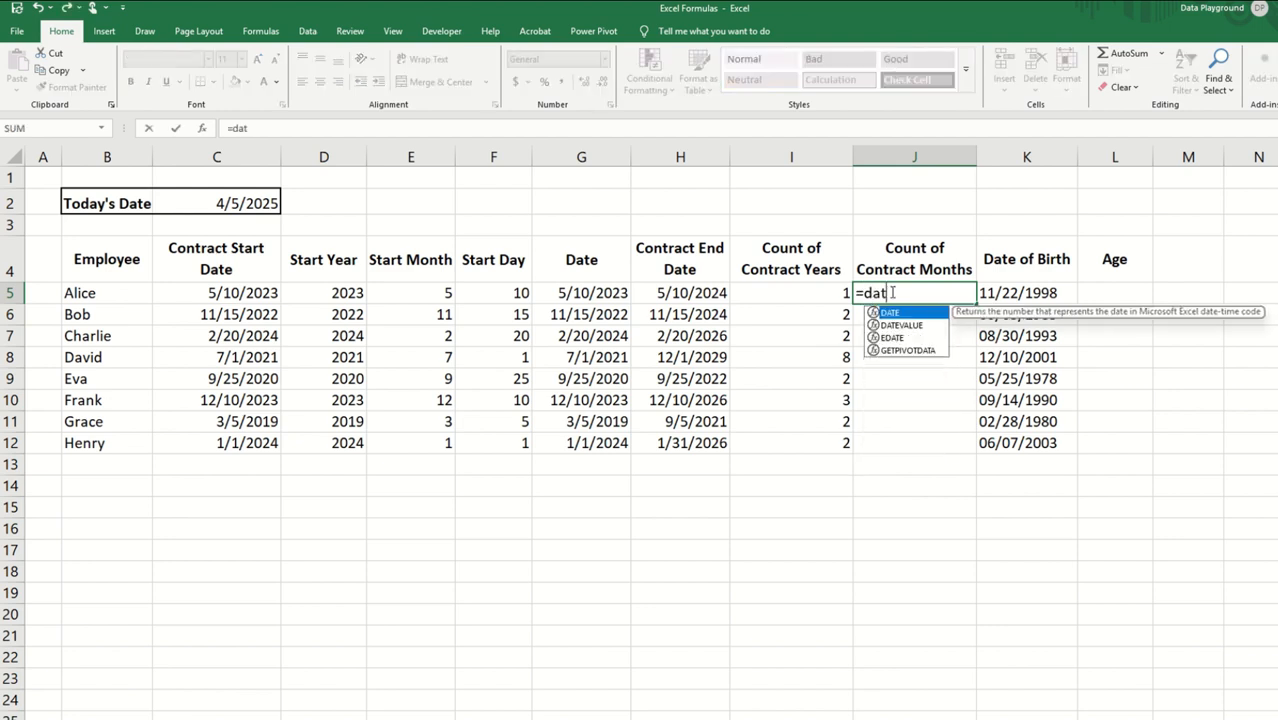
{"action": "type", "text": "edif("}
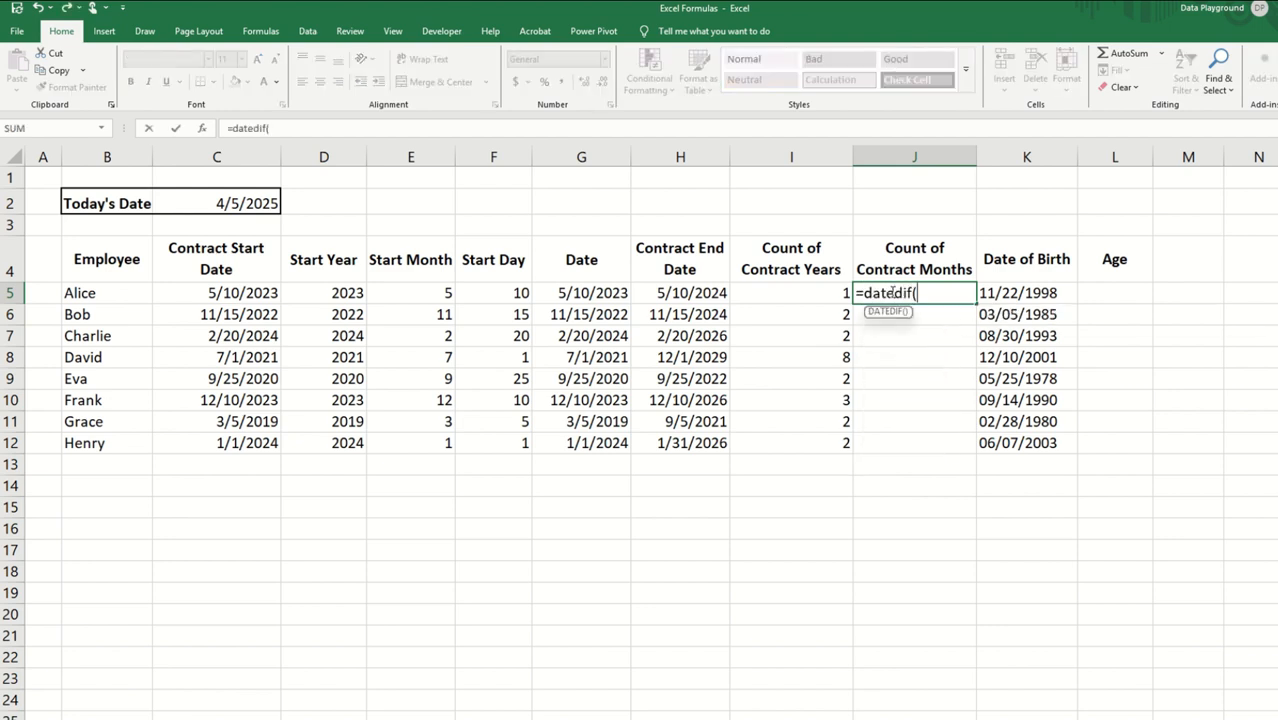
{"action": "left_click", "coordinate": [242, 292]}
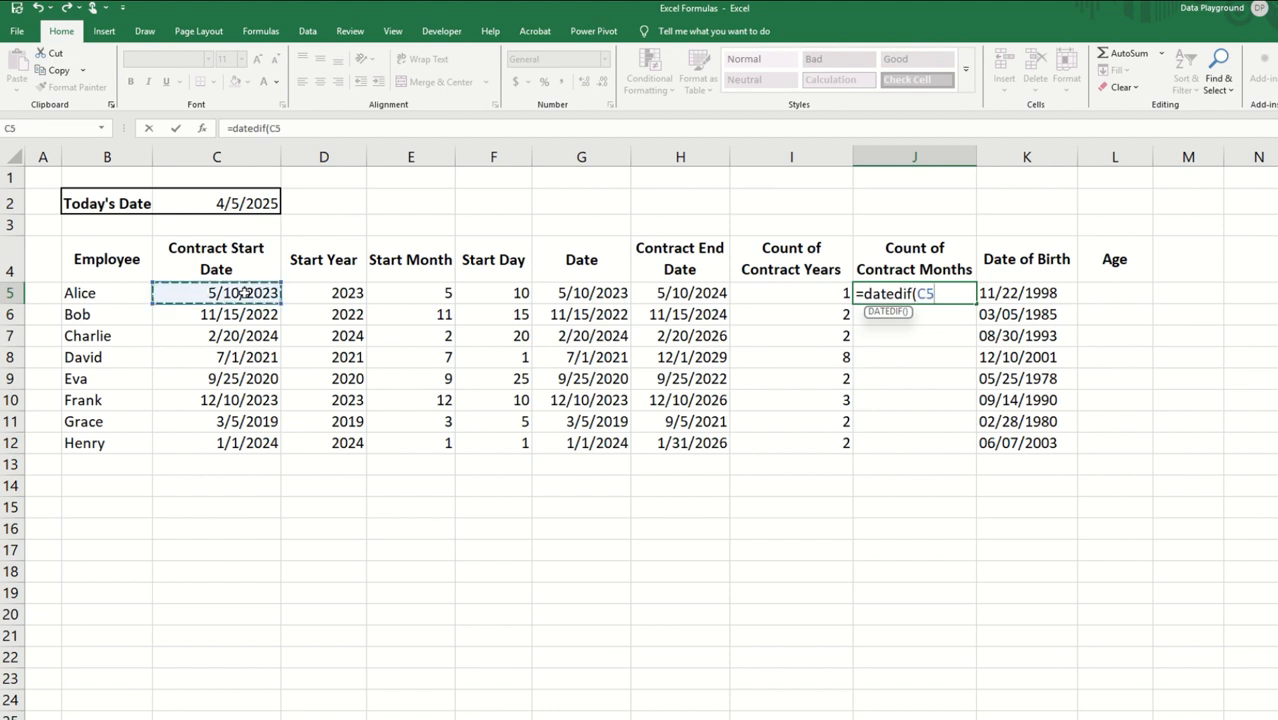
{"action": "type", "text": ","}
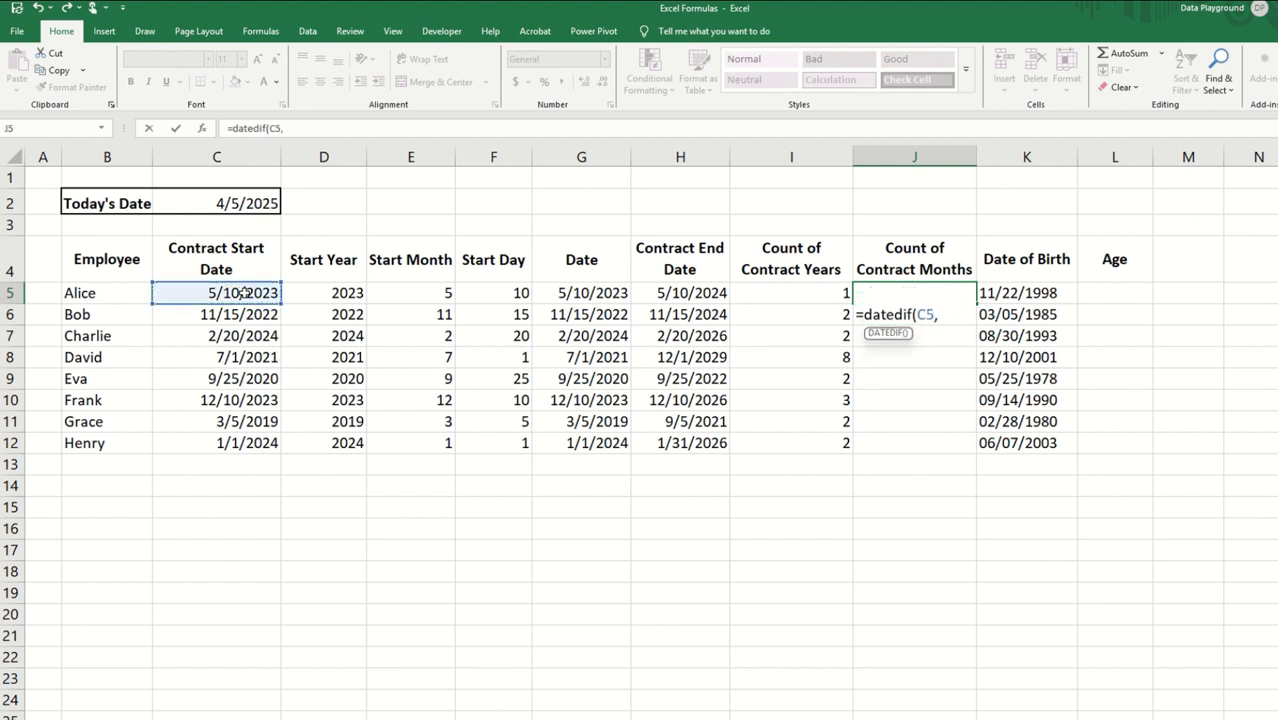
{"action": "left_click", "coordinate": [676, 296]}
{"action": "type", "text": ","}
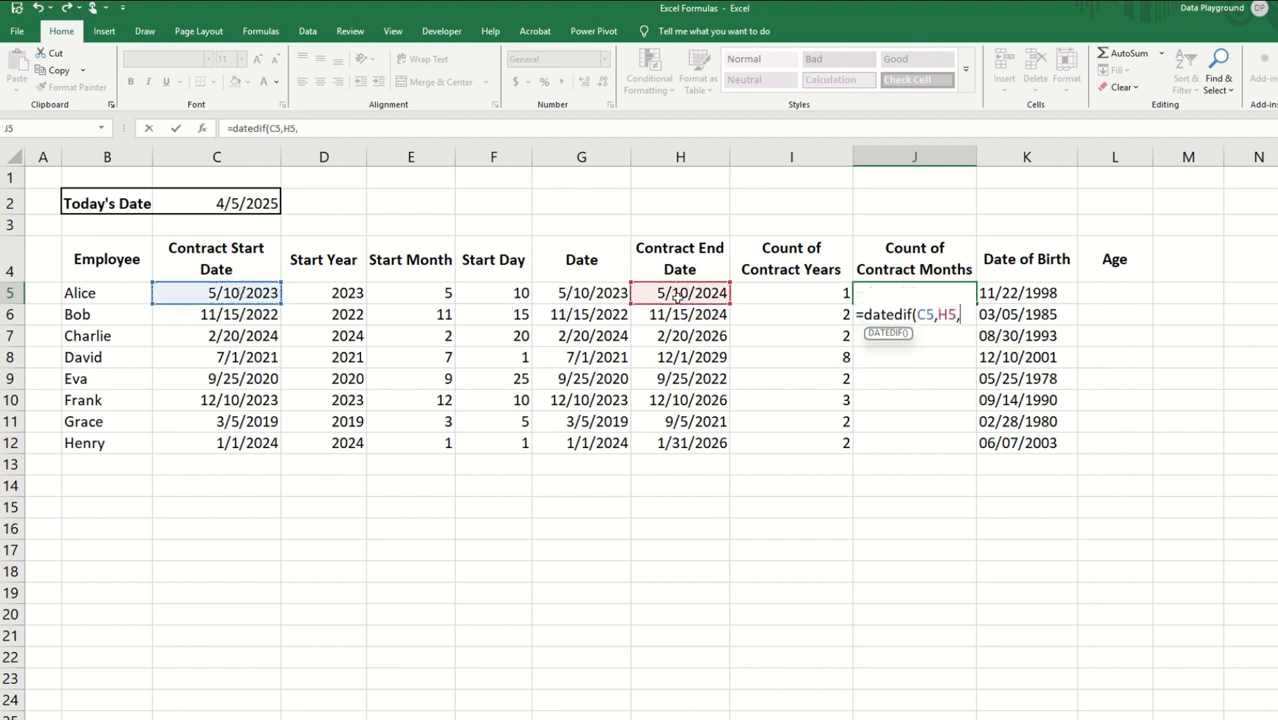
{"action": "type", "text": "\"M"}
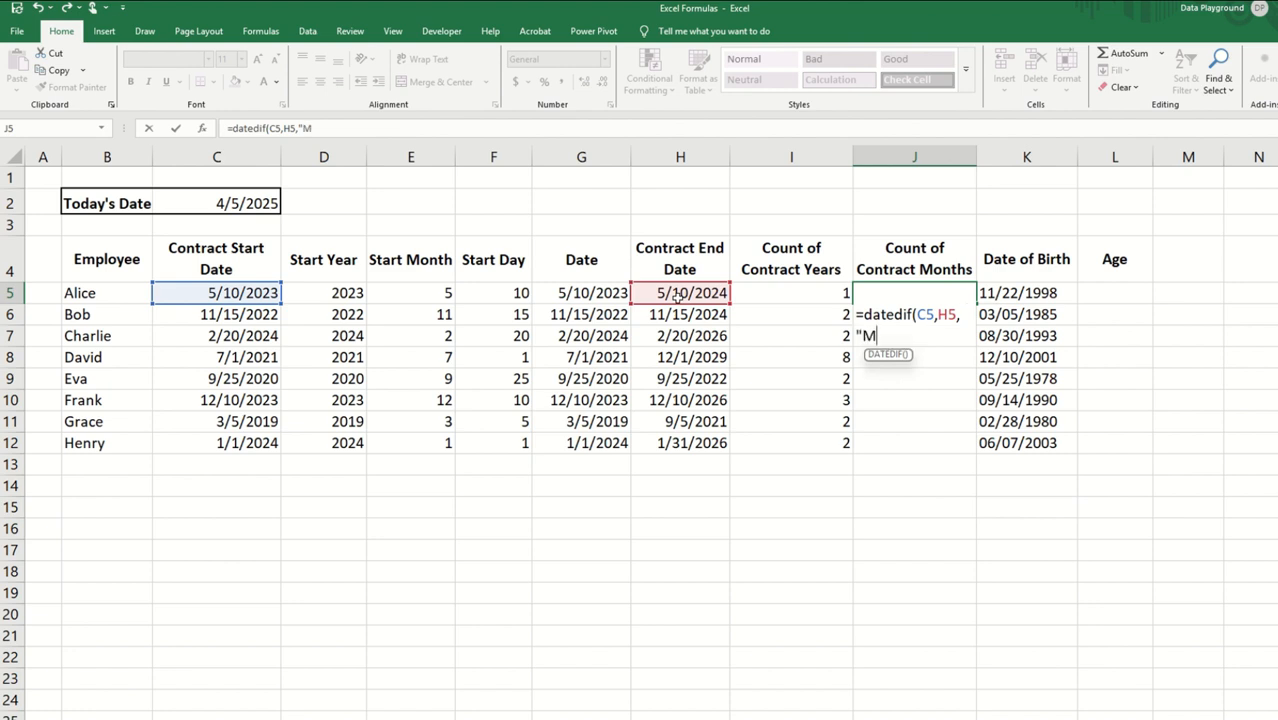
{"action": "type", "text": "\")"}
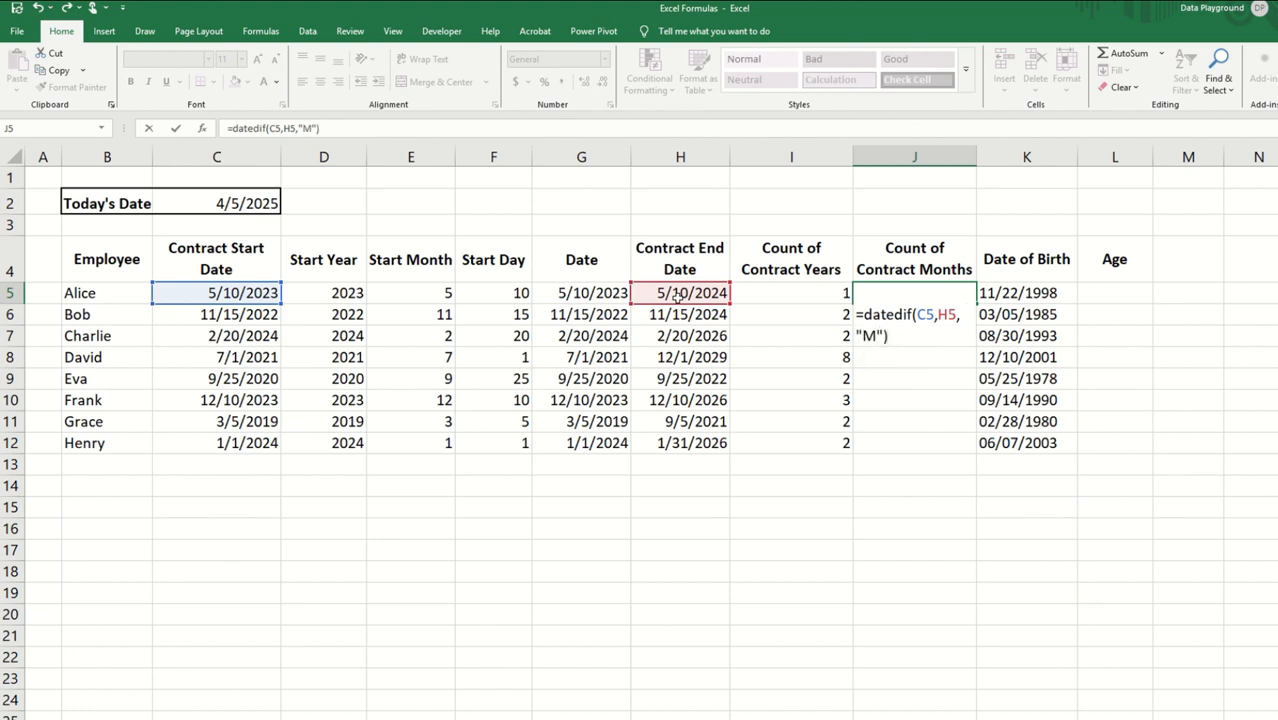
{"action": "key", "text": "ctrl+Return"}
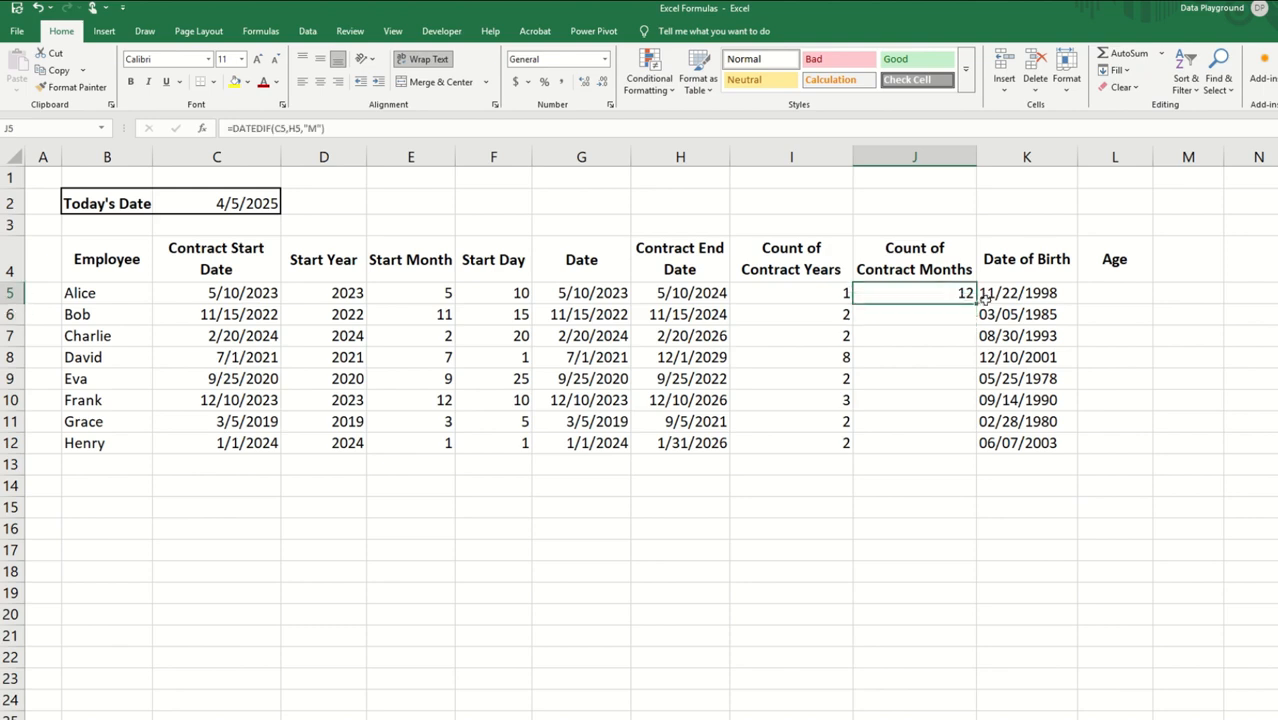
{"action": "double_click", "coordinate": [984, 298]}
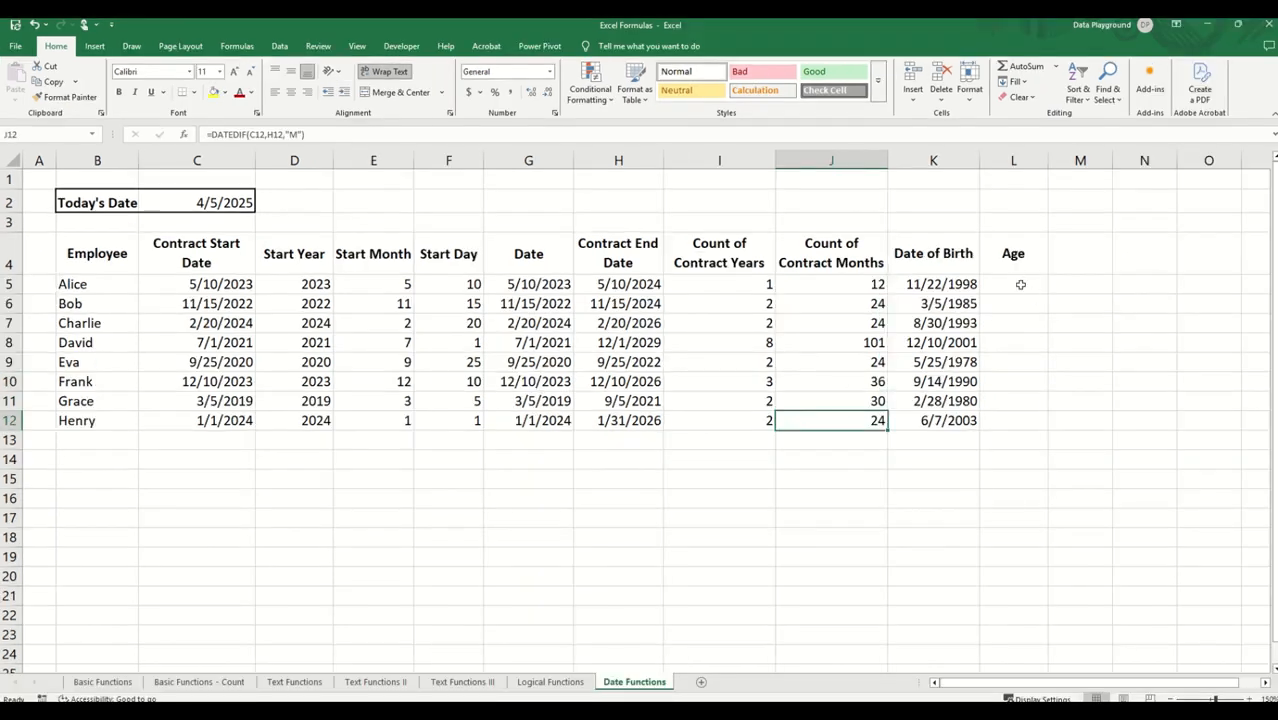
Step: Enter =DATEDIF(K5,TODAY(),"Y") in L5 to calculate the Age from the date of birth and fill it down to L12
{"action": "left_click", "coordinate": [1114, 293]}
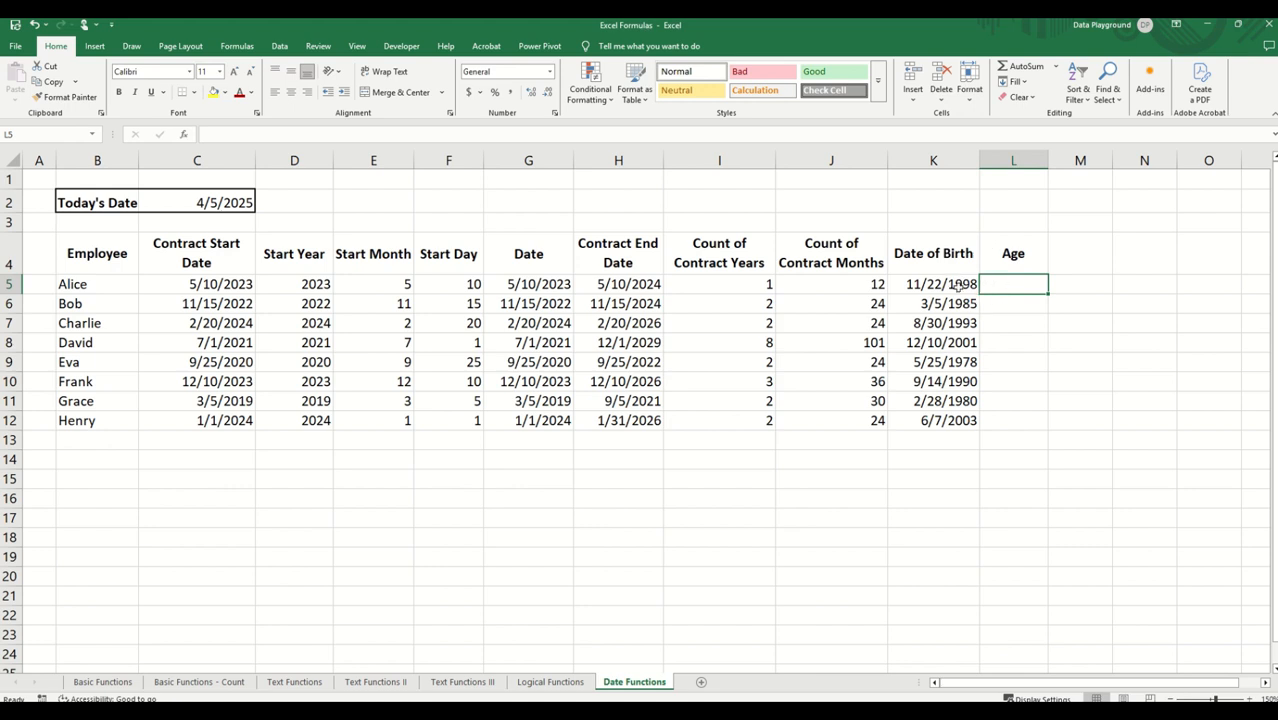
{"action": "type", "text": "="}
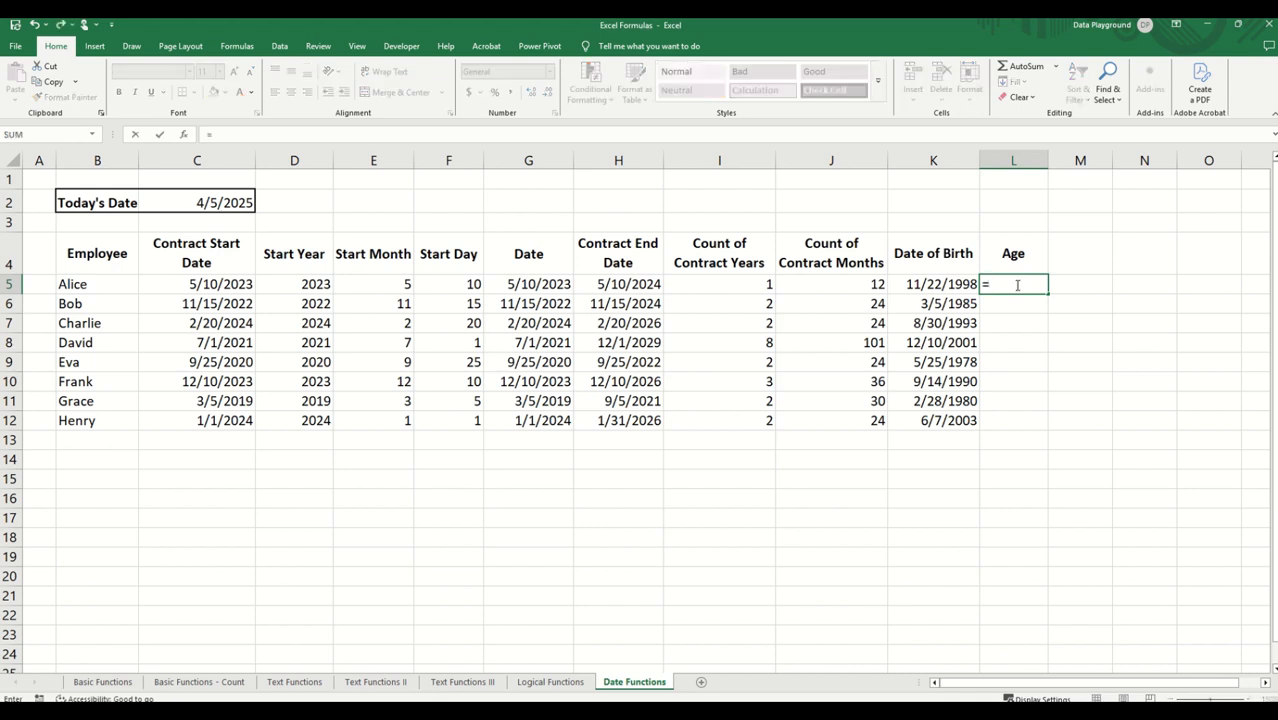
{"action": "type", "text": "dat"}
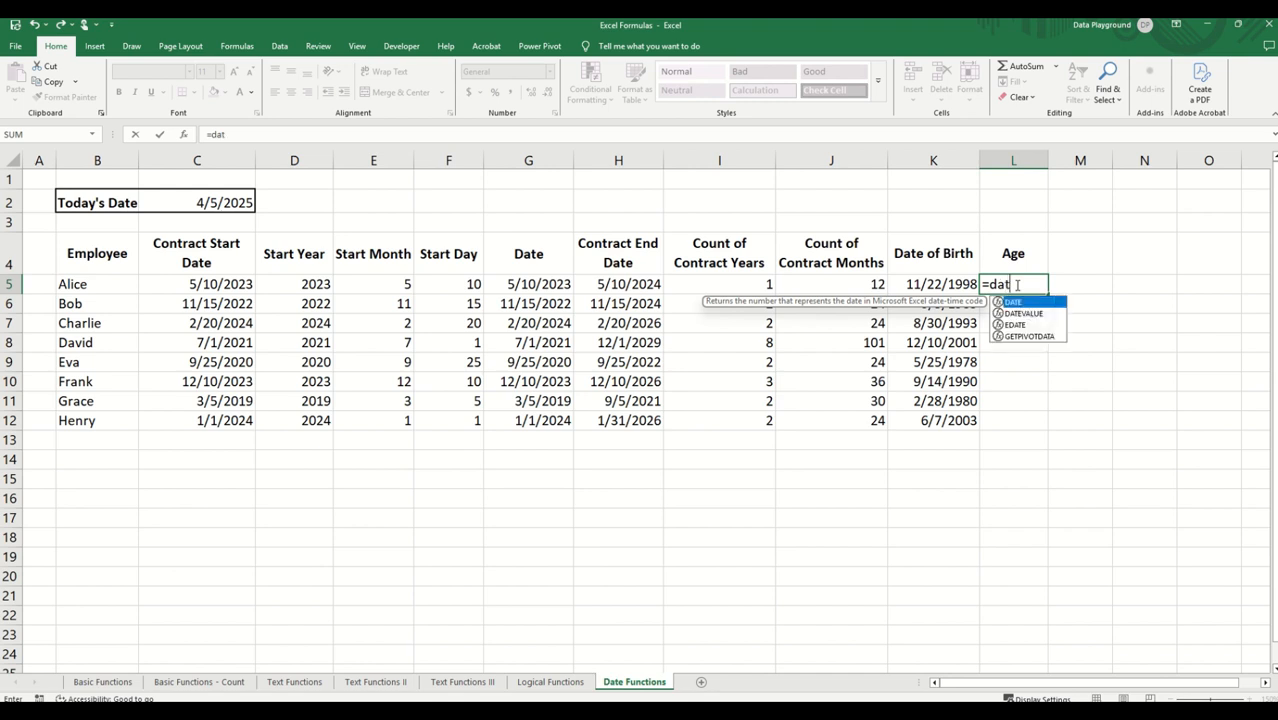
{"action": "type", "text": "edif"}
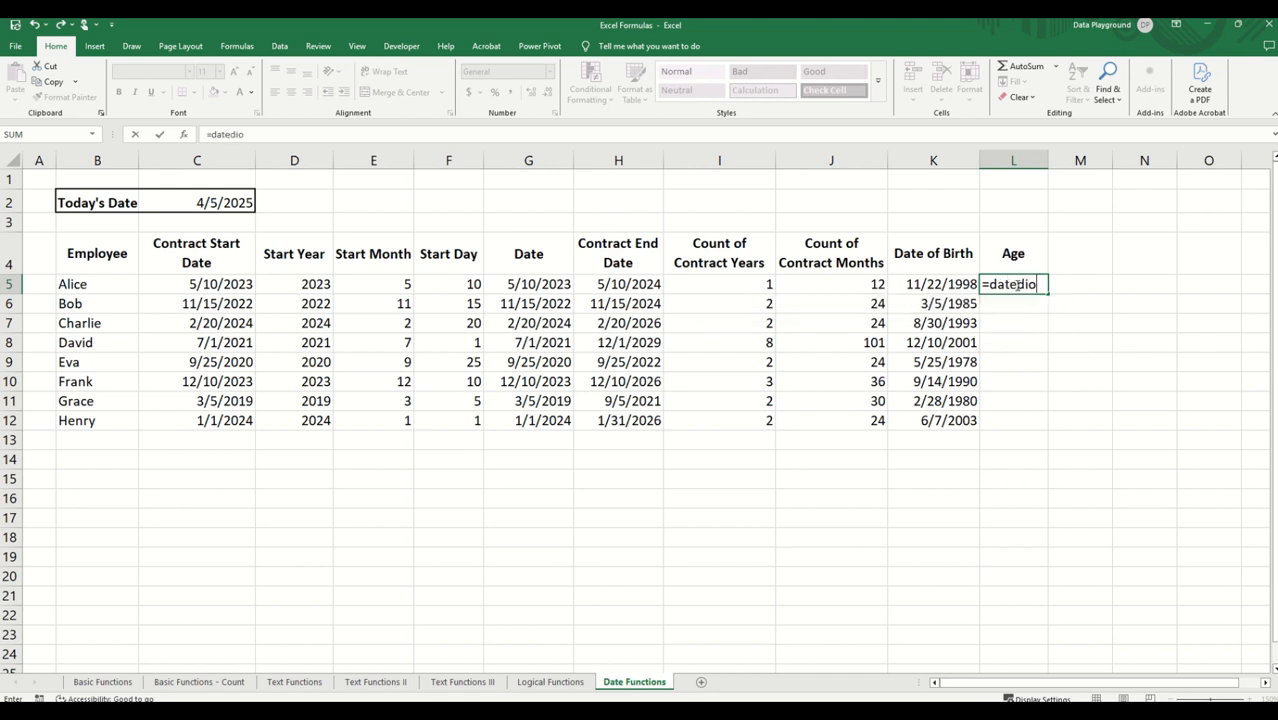
{"action": "type", "text": "("}
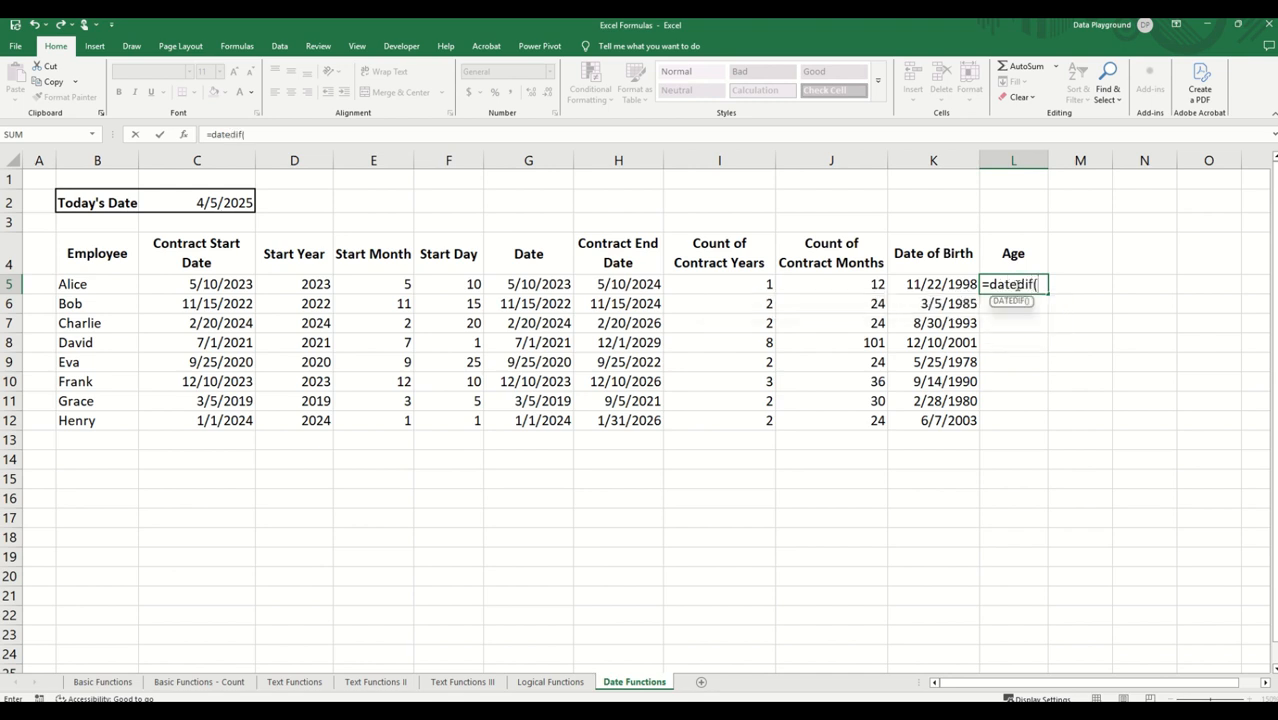
{"action": "left_click", "coordinate": [940, 282]}
{"action": "type", "text": ","}
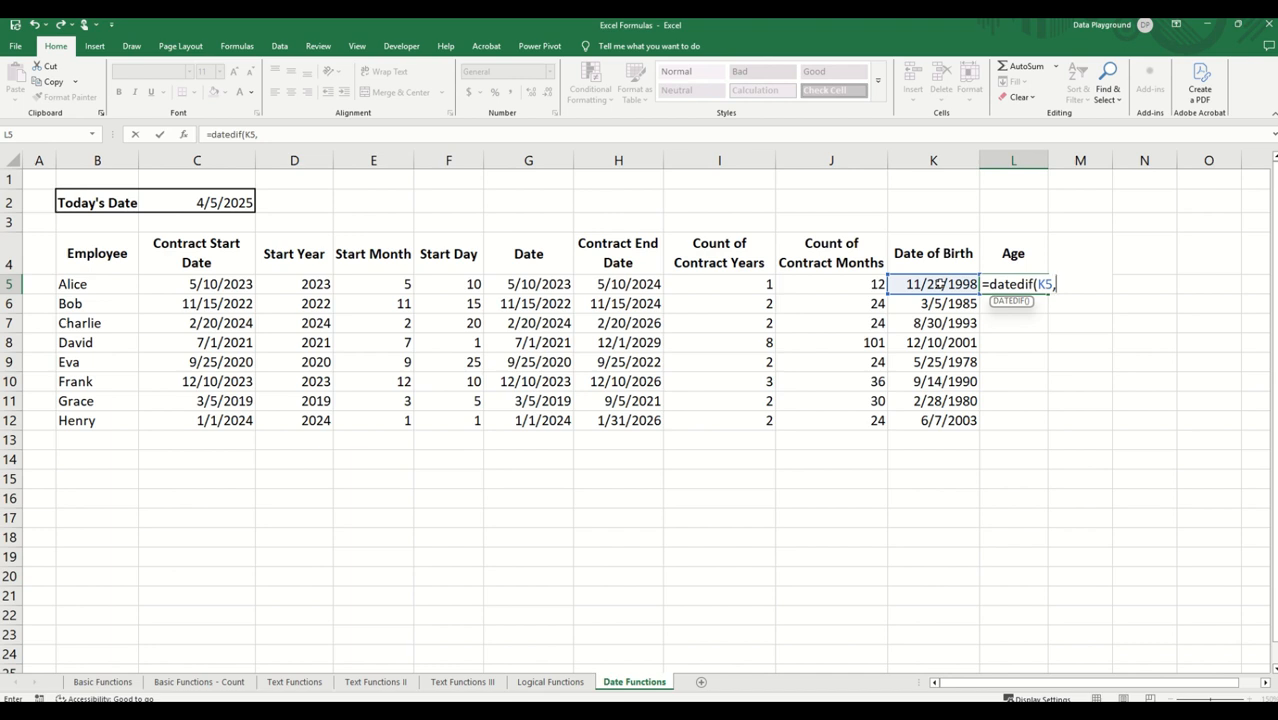
{"action": "type", "text": "today(),\"Y\""}
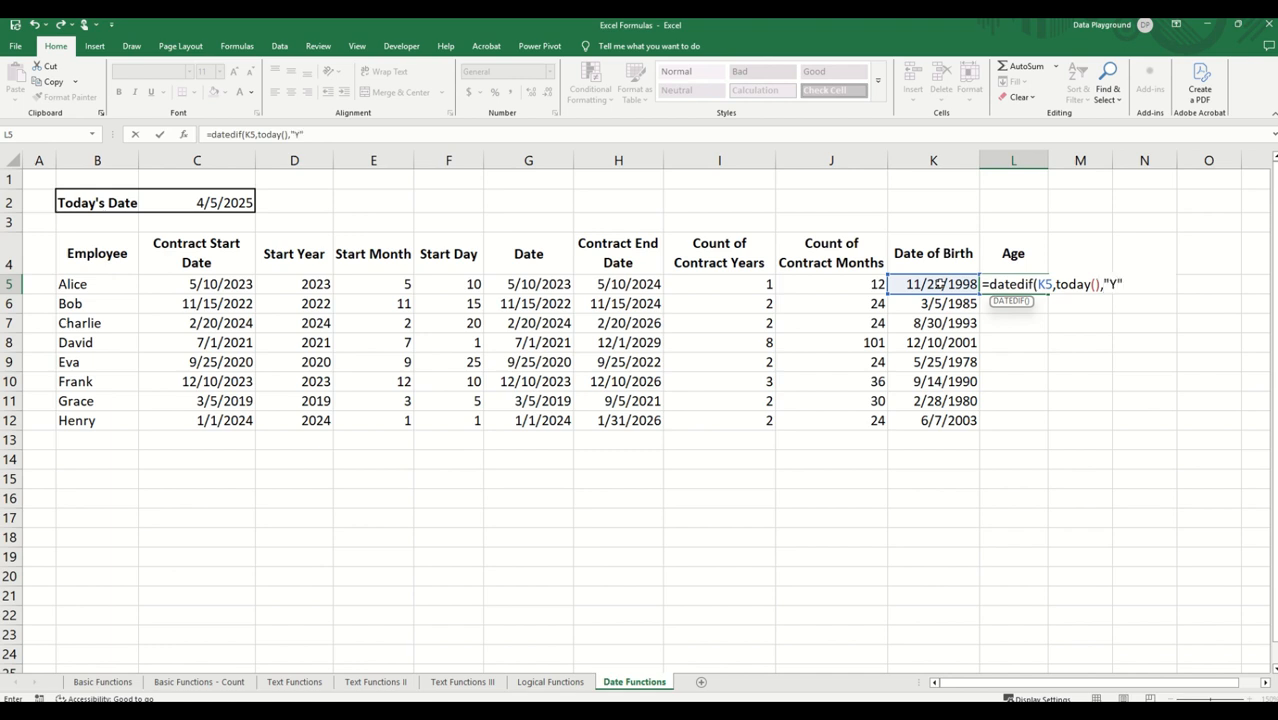
{"action": "type", "text": ")"}
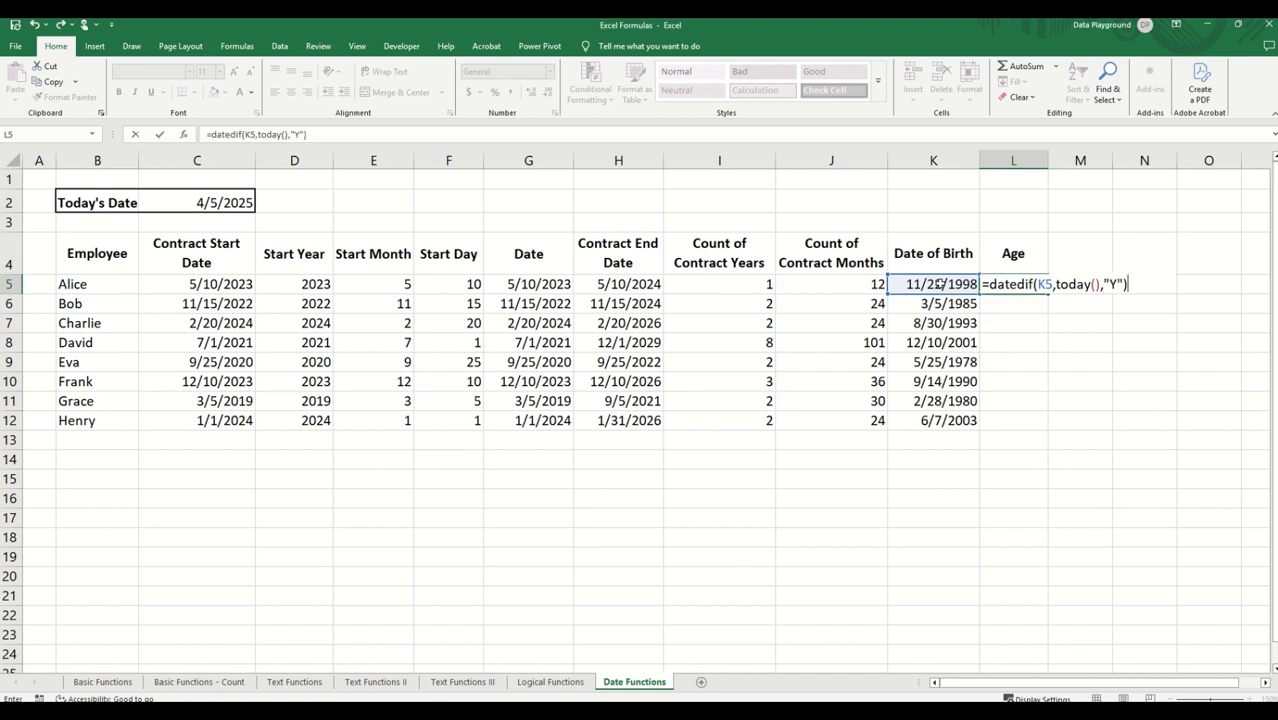
{"action": "key", "text": "Return"}
{"action": "left_click", "coordinate": [1035, 283]}
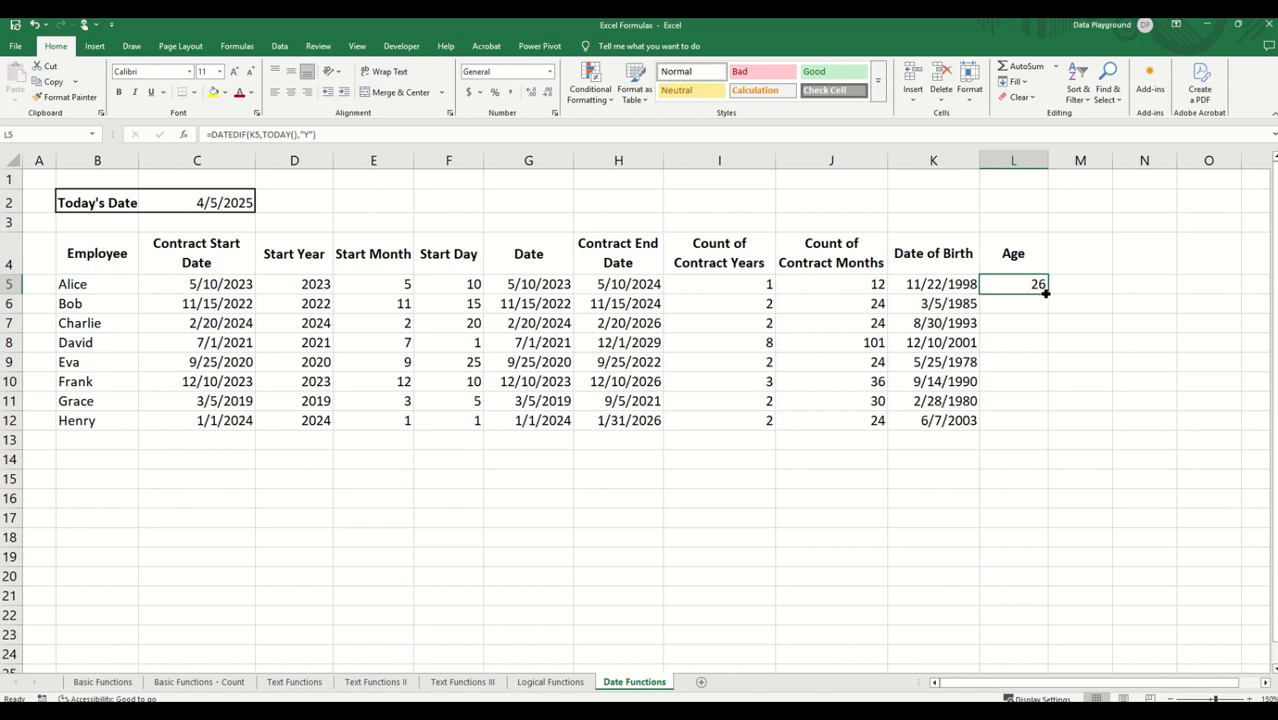
{"action": "double_click", "coordinate": [1045, 292]}
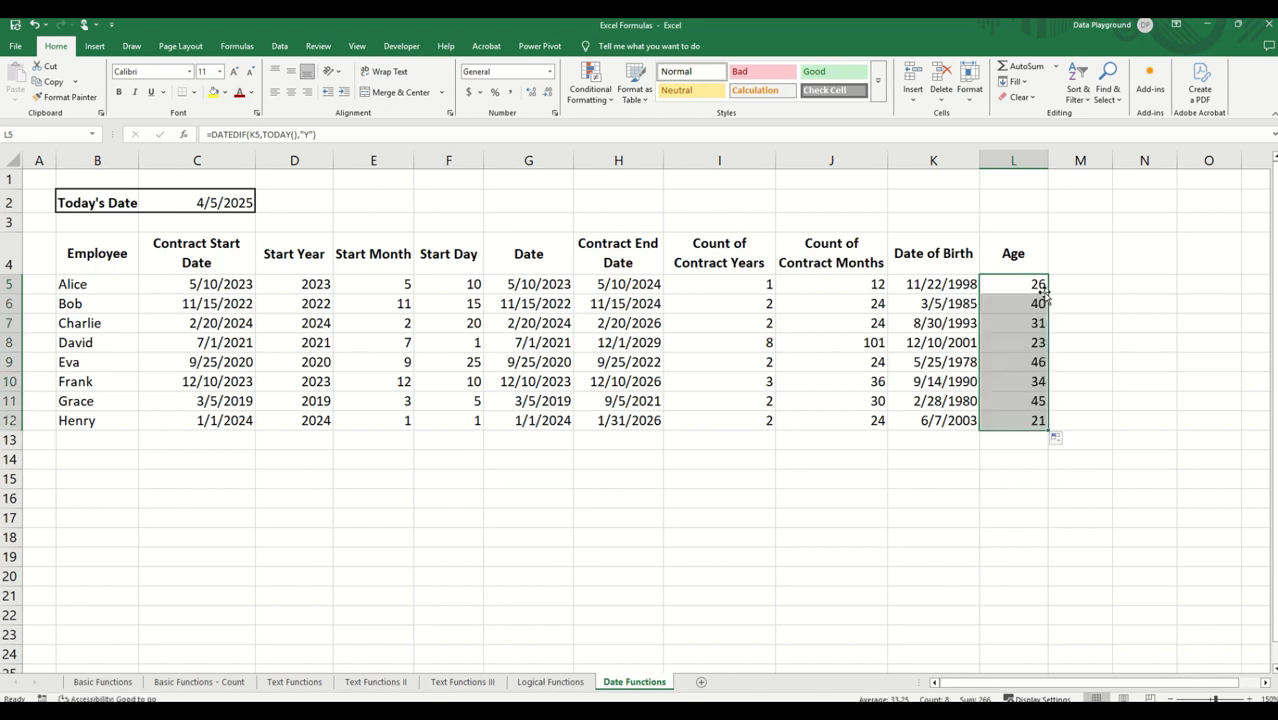